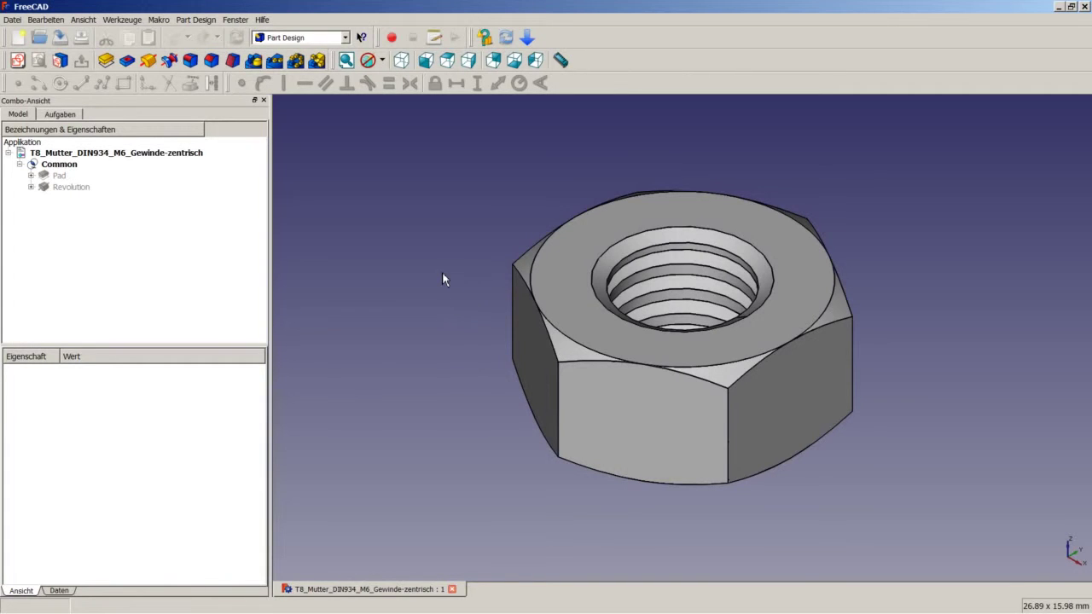
- Check FreeCAD's version in Help > About, then close the T8_Mutter_DIN934_M6_Gewinde-zentrisch document
left_click(262, 19)
left_click(313, 135)
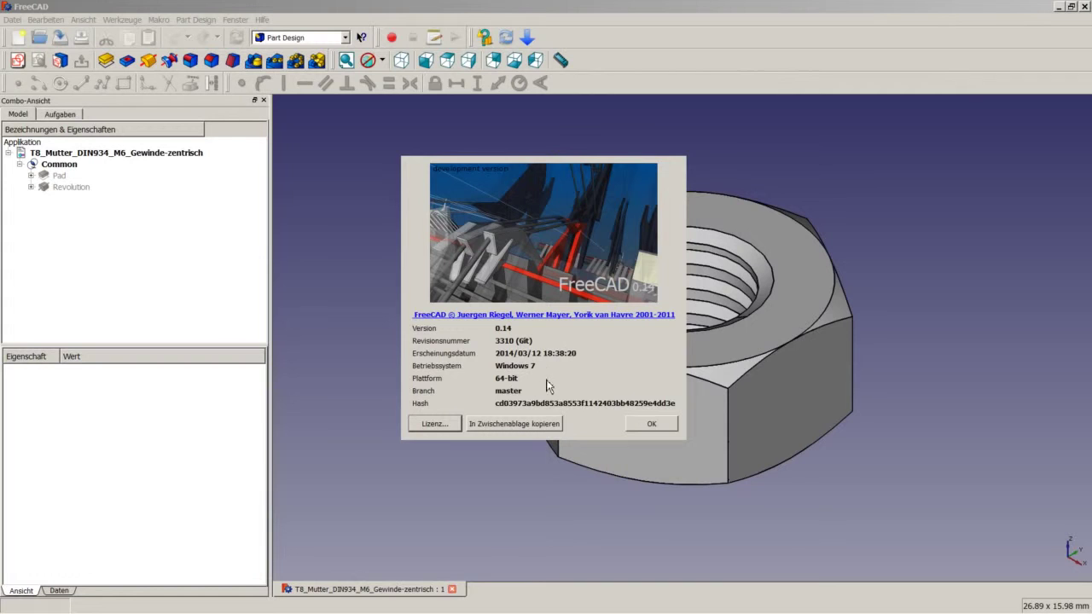
left_click(652, 424)
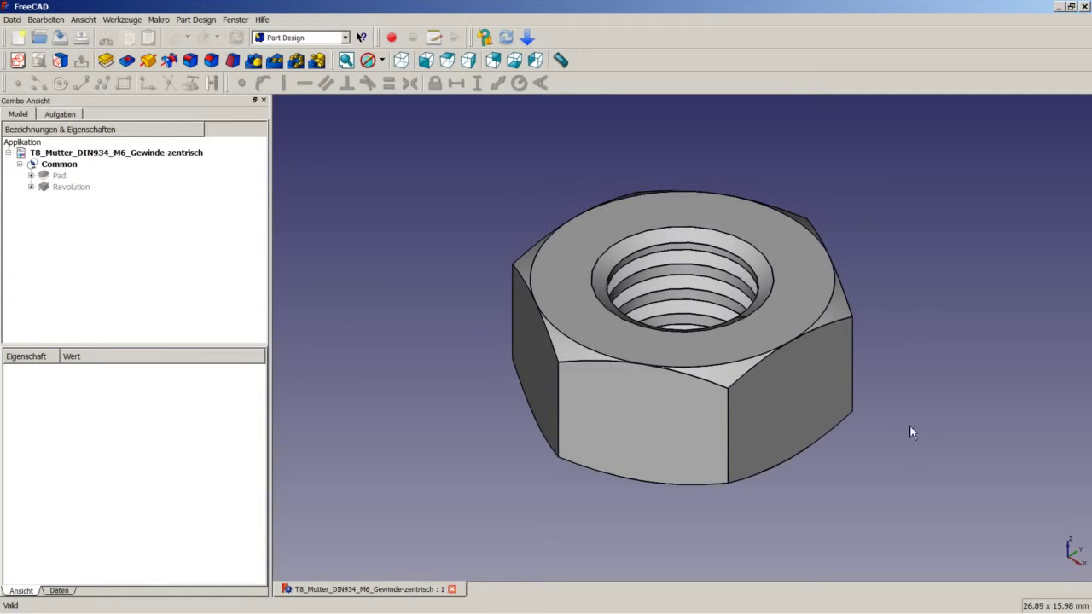
left_click(452, 588)
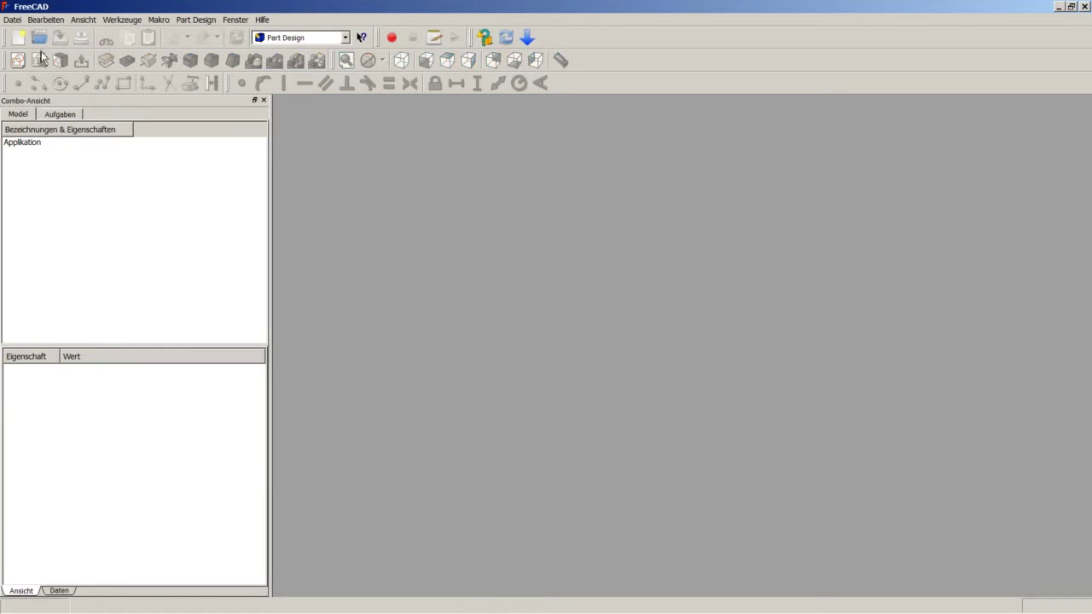
- Create a new document, switch to isometric view and begin a new sketch
left_click(18, 37)
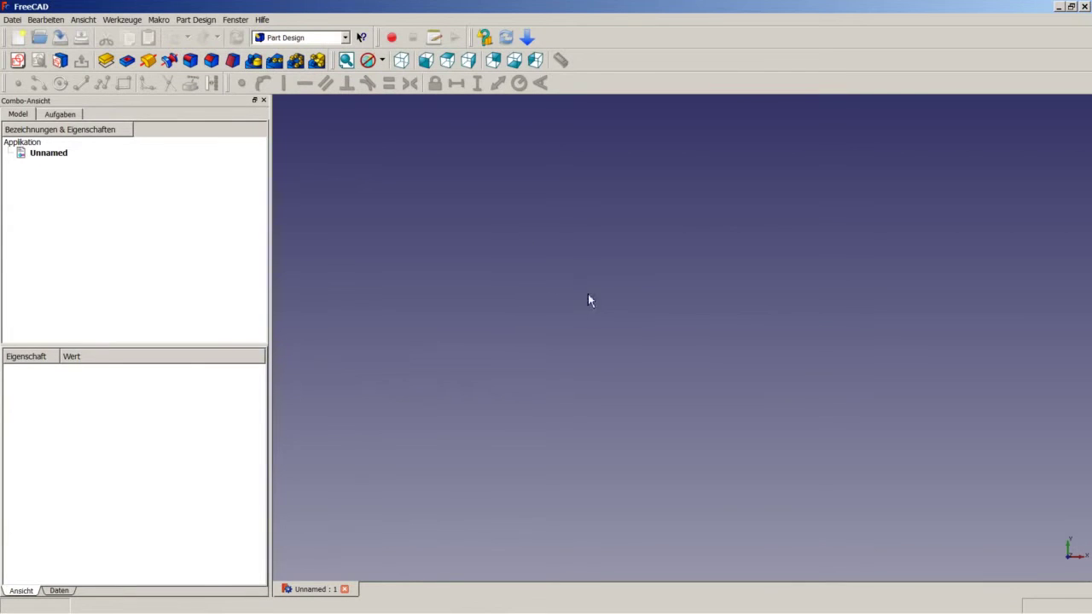
left_click(401, 60)
left_click(19, 62)
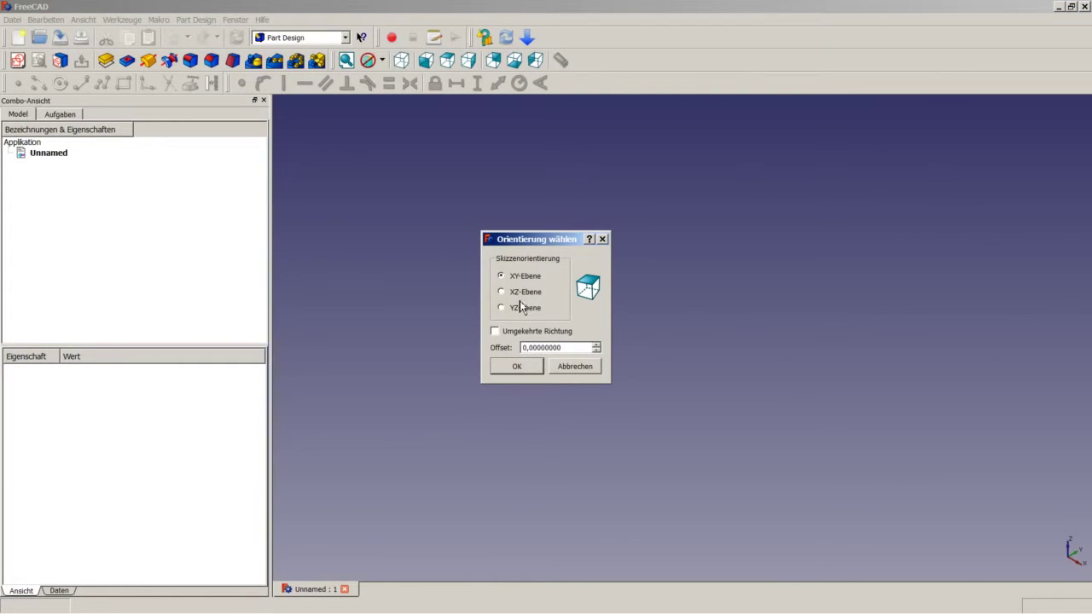
- On the XY plane, draw a closed six-point polyline straddling the vertical axis
left_click(515, 367)
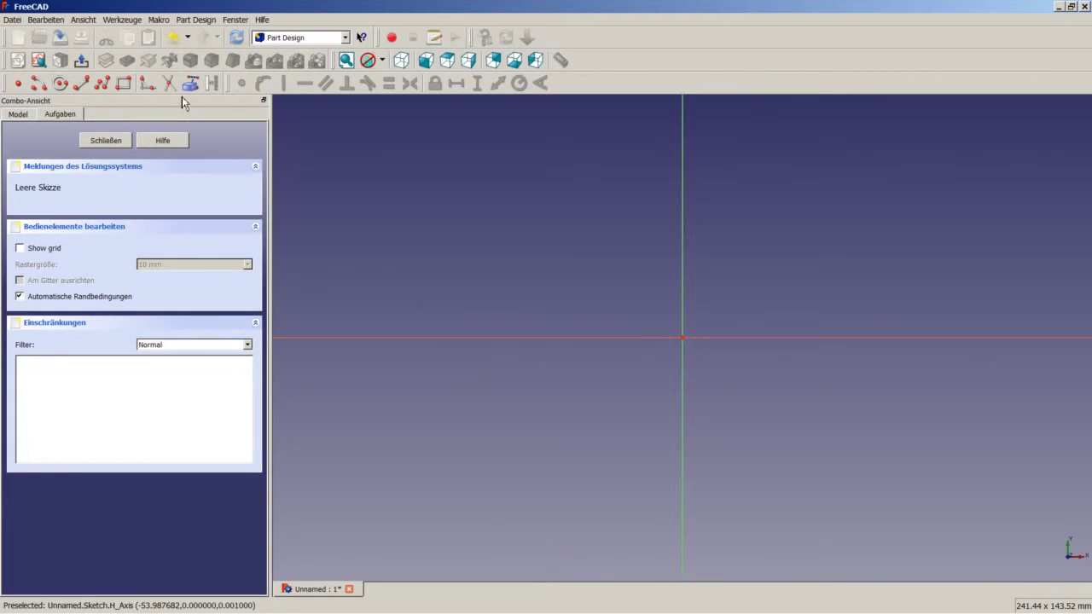
left_click(102, 82)
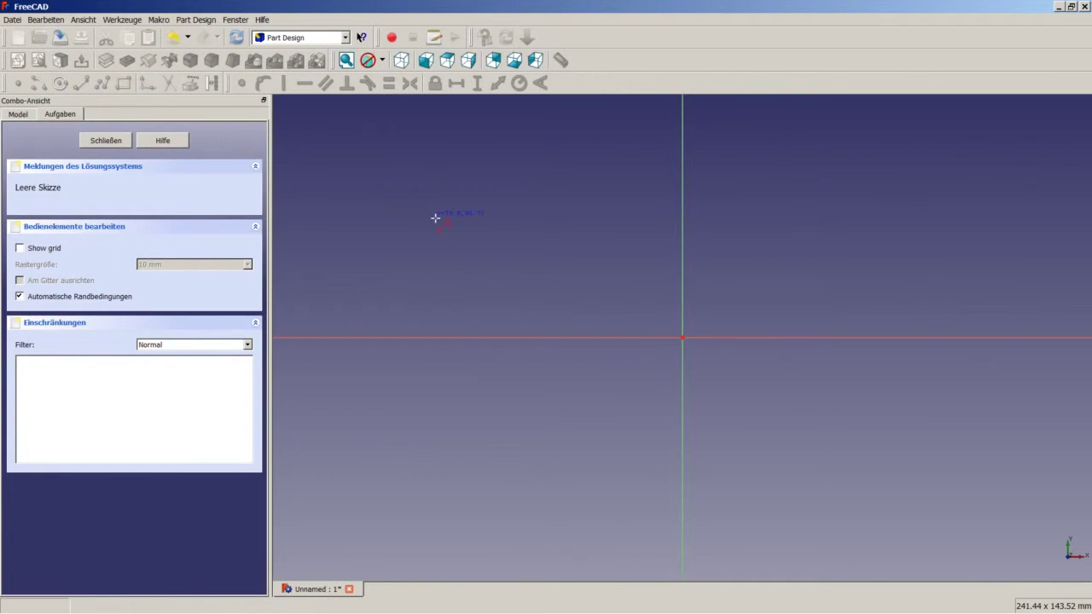
left_click(595, 283)
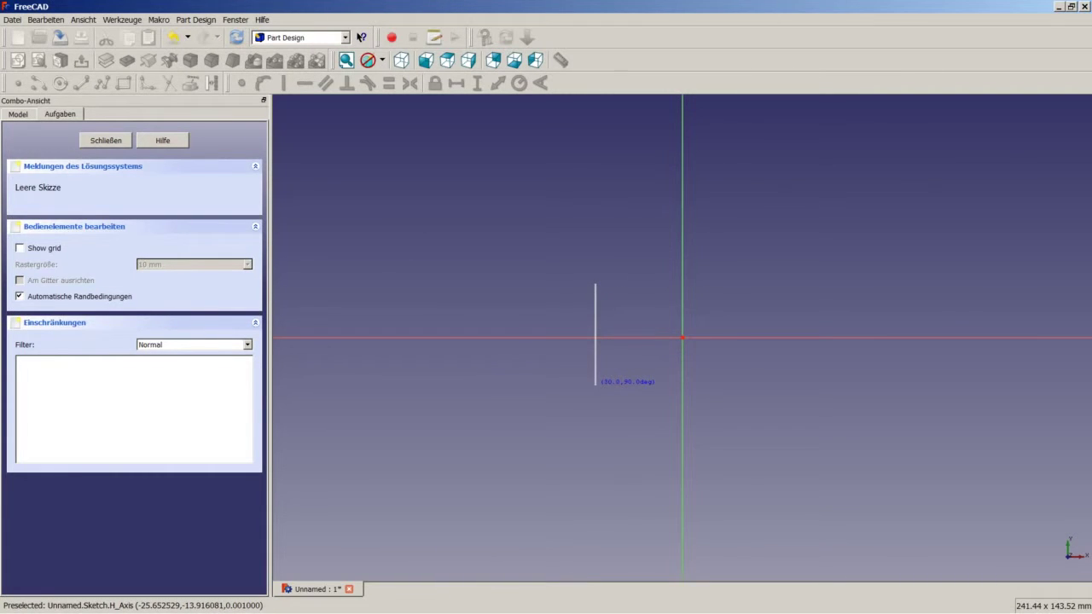
left_click(595, 385)
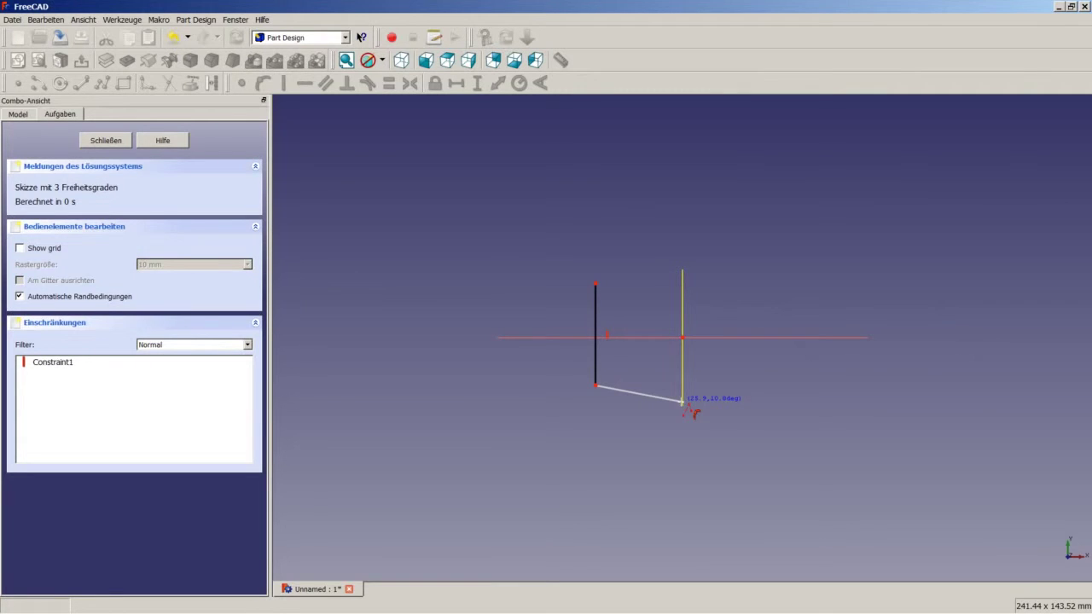
left_click(683, 401)
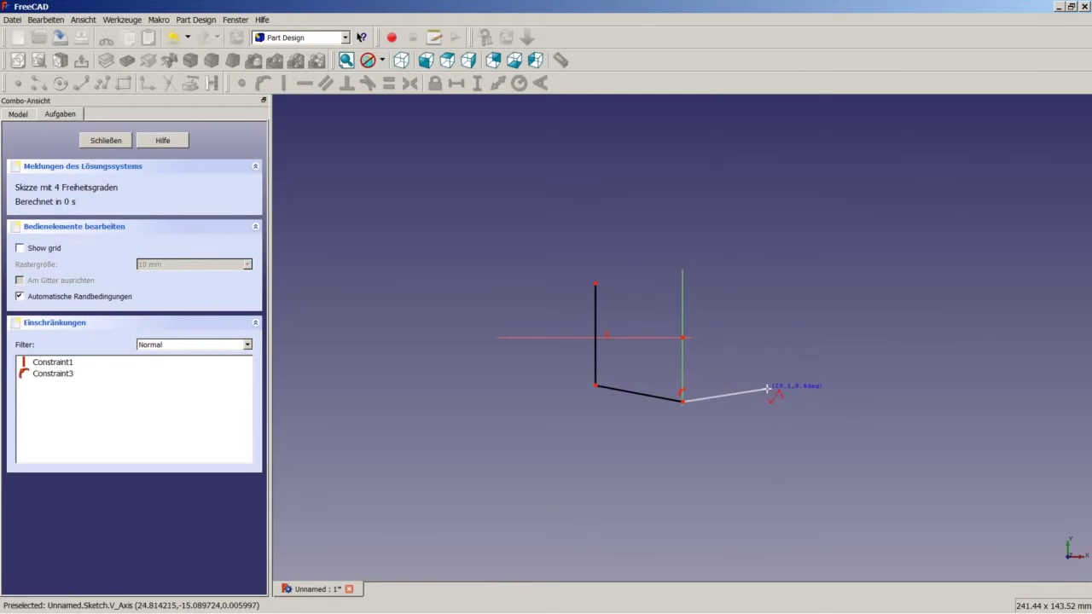
left_click(767, 388)
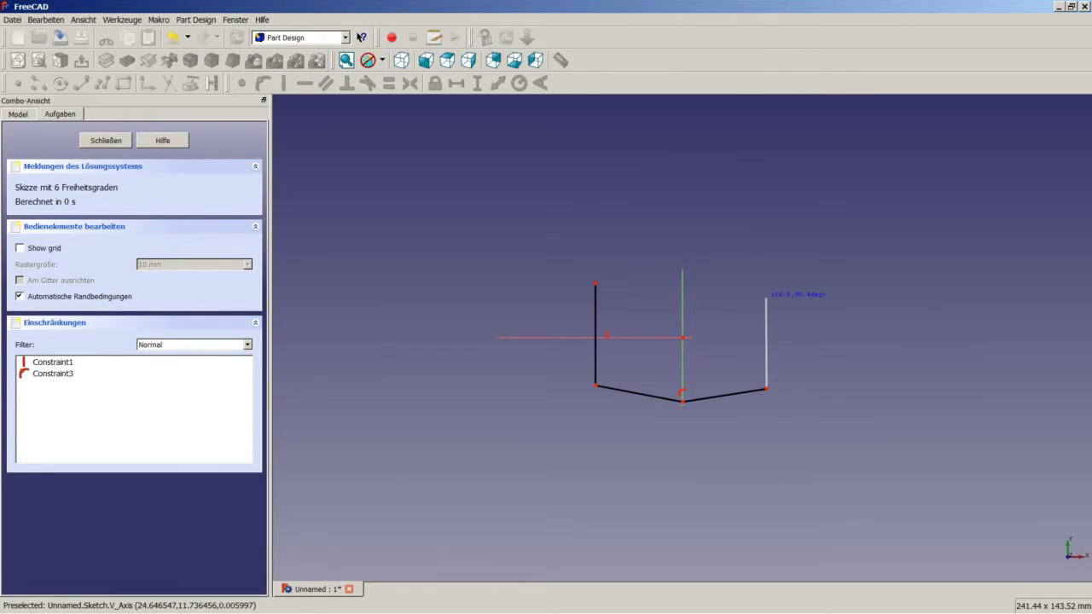
left_click(767, 297)
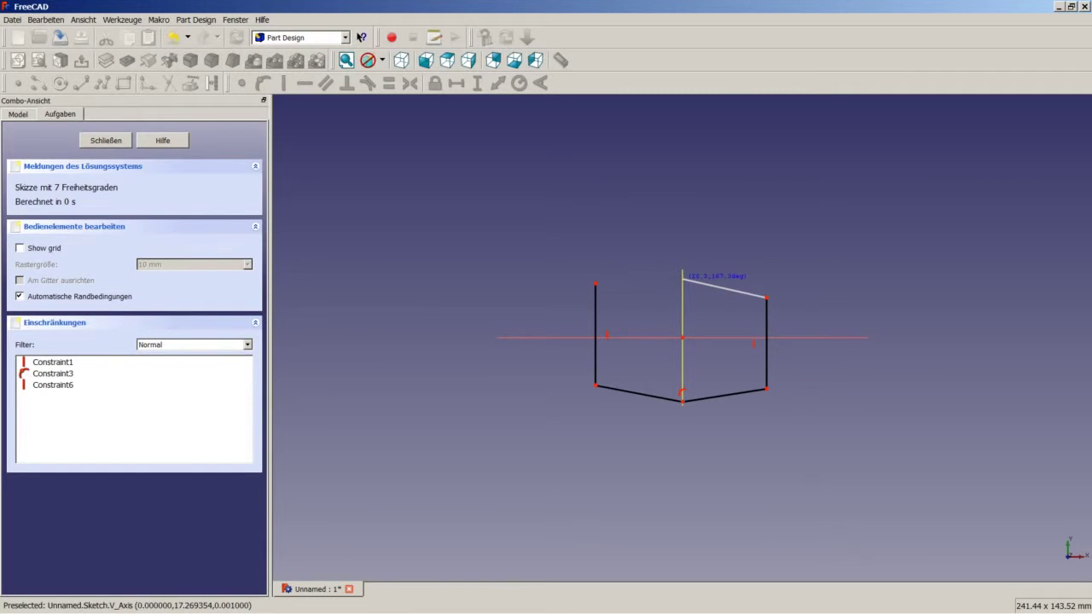
left_click(682, 278)
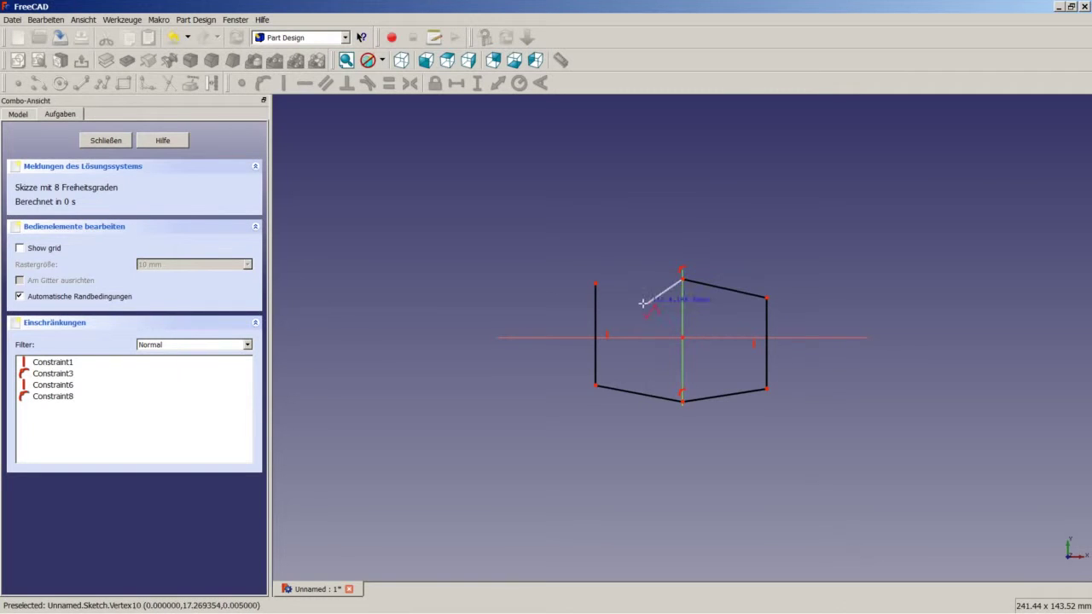
left_click(595, 282)
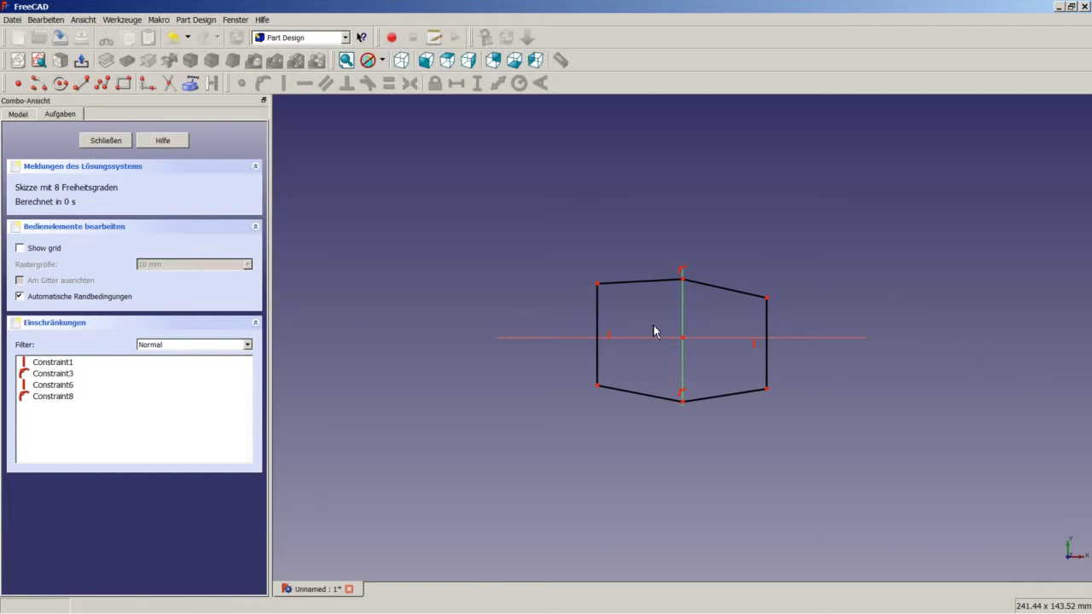
- Make all six hexagon edges equal in length
left_click(614, 292)
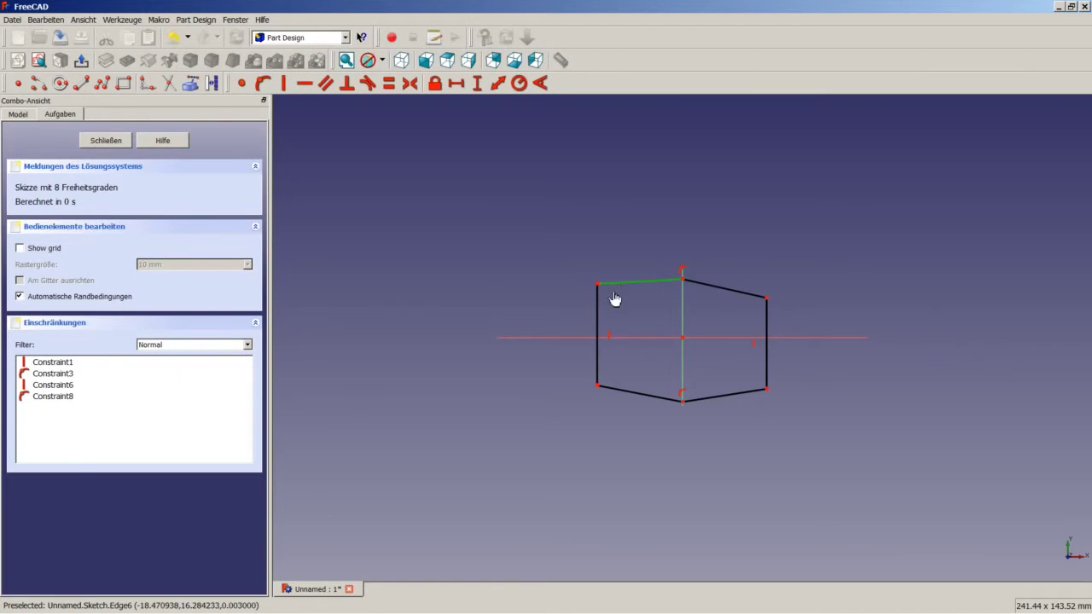
left_click(597, 309)
left_click(646, 398)
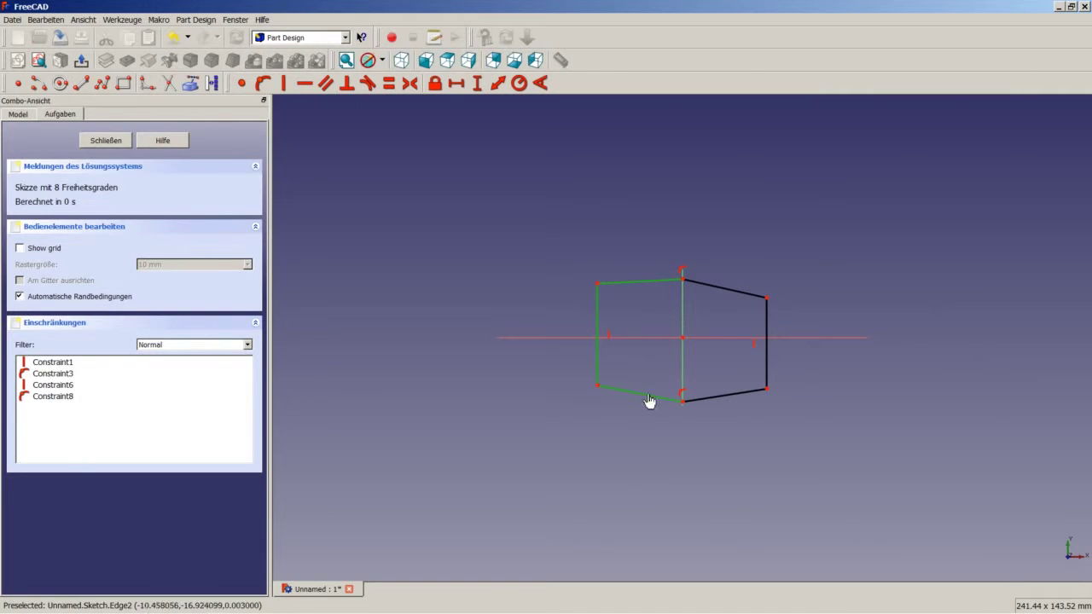
left_click(717, 395)
left_click(767, 375)
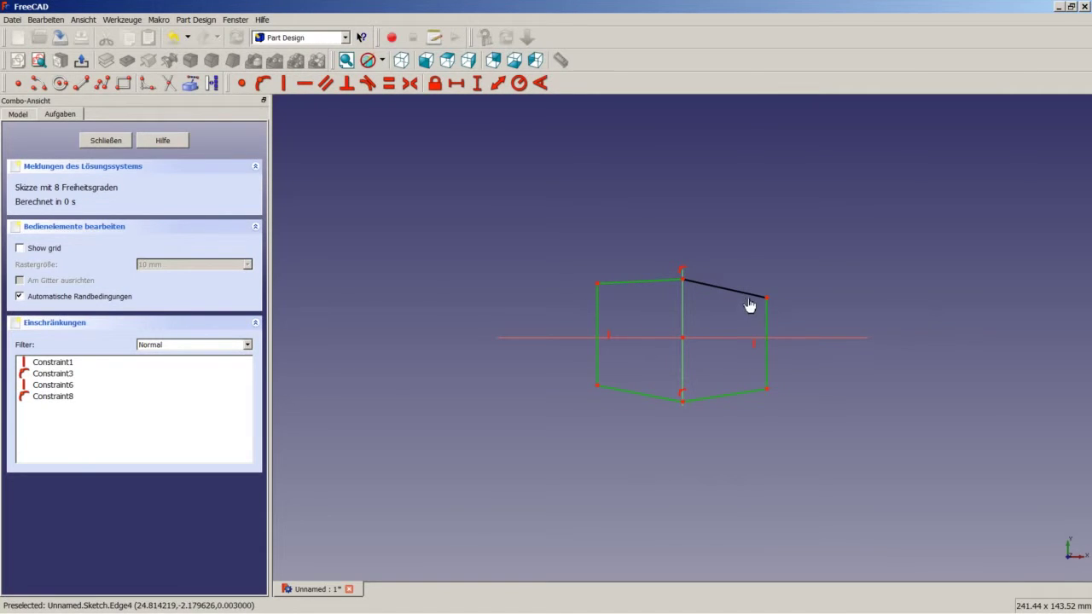
left_click(748, 300)
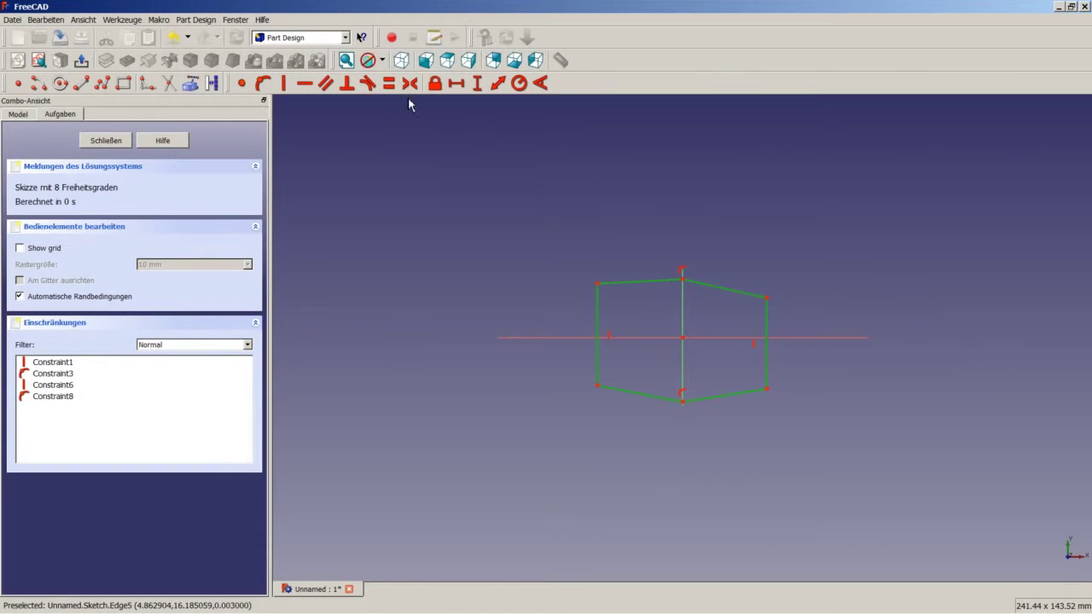
left_click(388, 83)
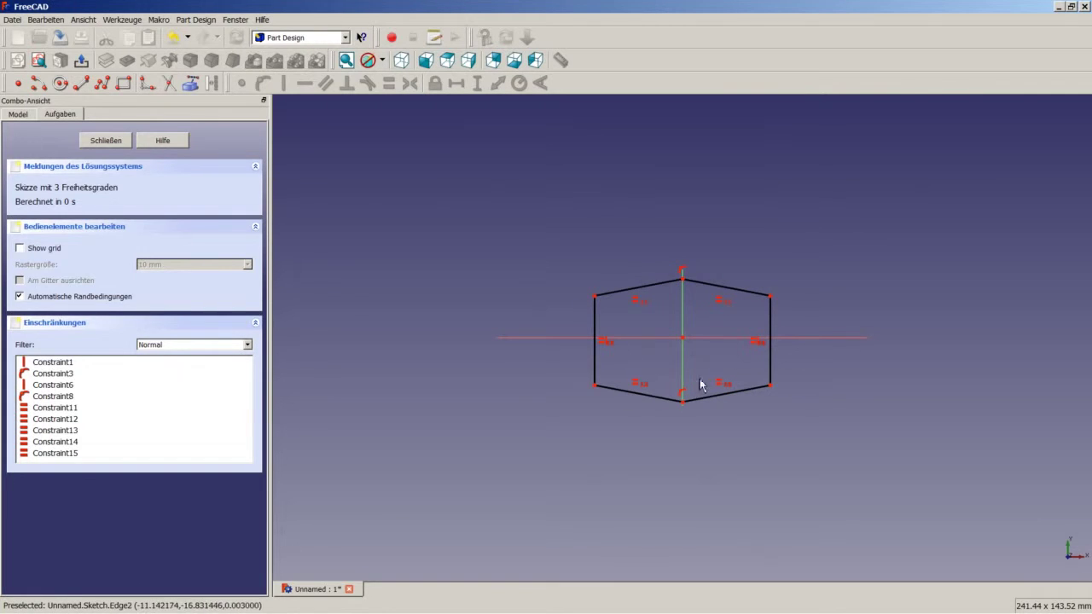
- Set a 120° angle between the top-right and right vertical edges
left_click(760, 297)
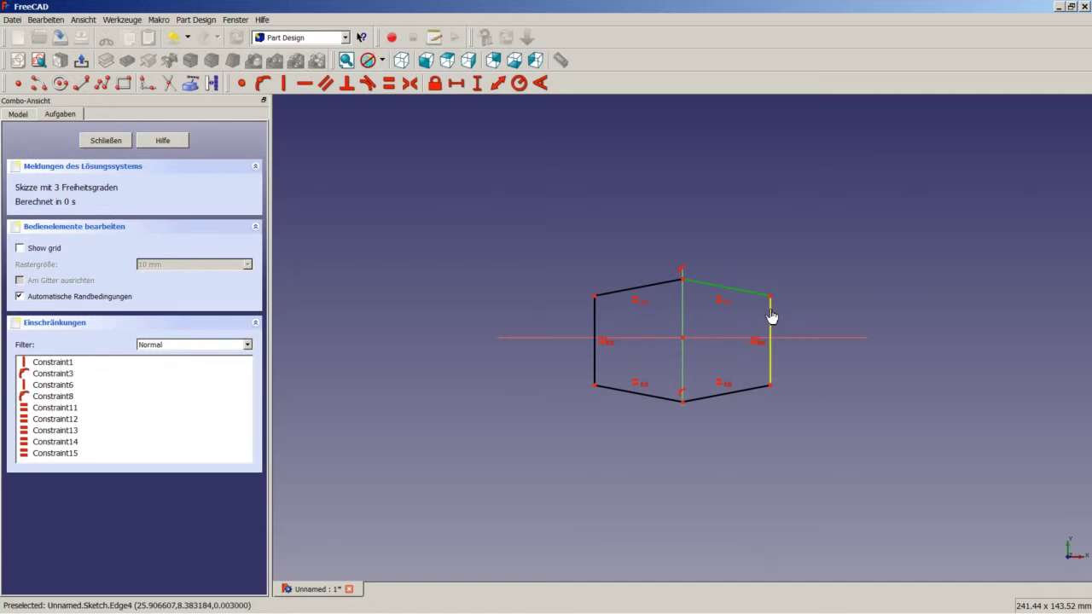
left_click(770, 314)
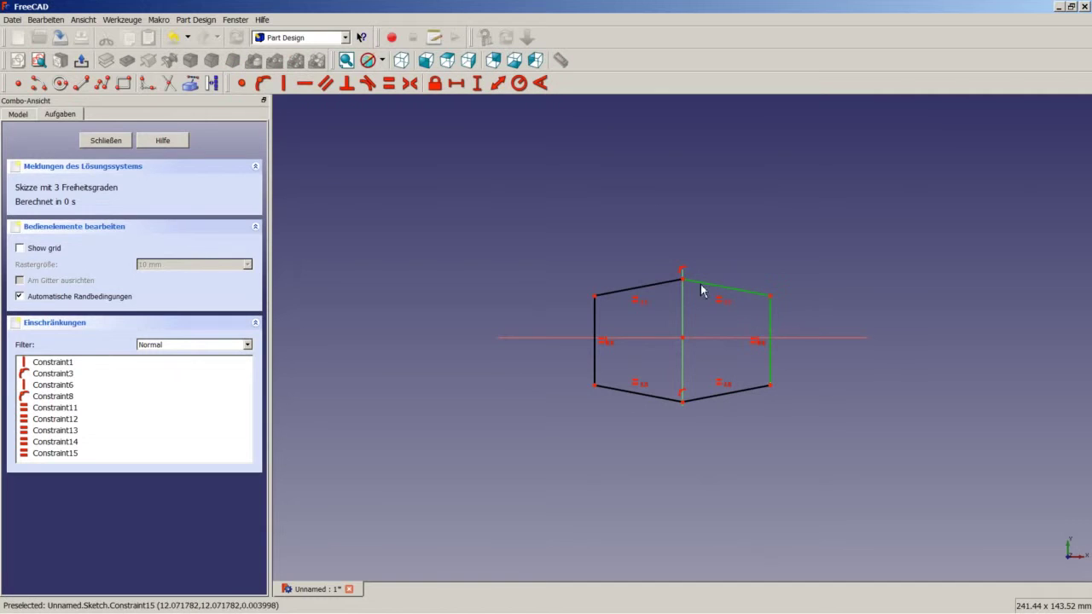
left_click(540, 83)
type("12")
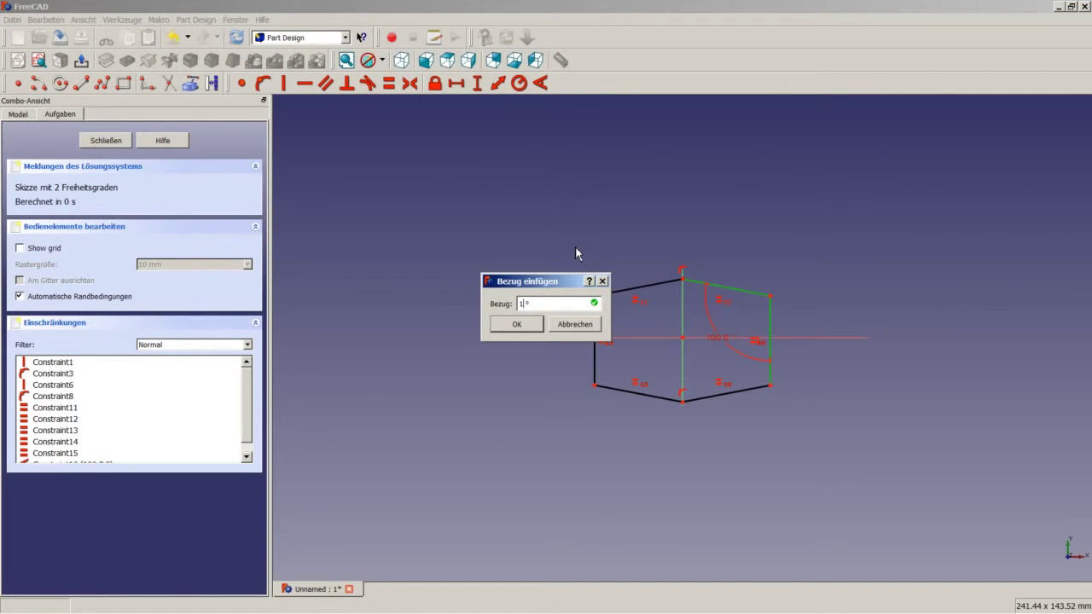
type("0")
key("Return")
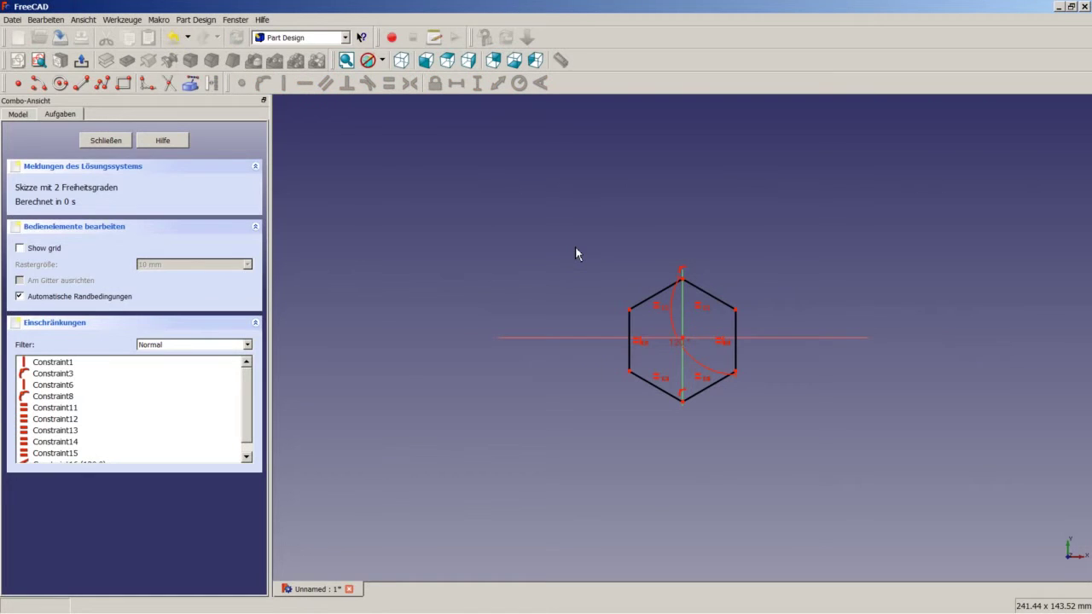
scroll(687, 339, "up", 2)
scroll(688, 338, "up", 2)
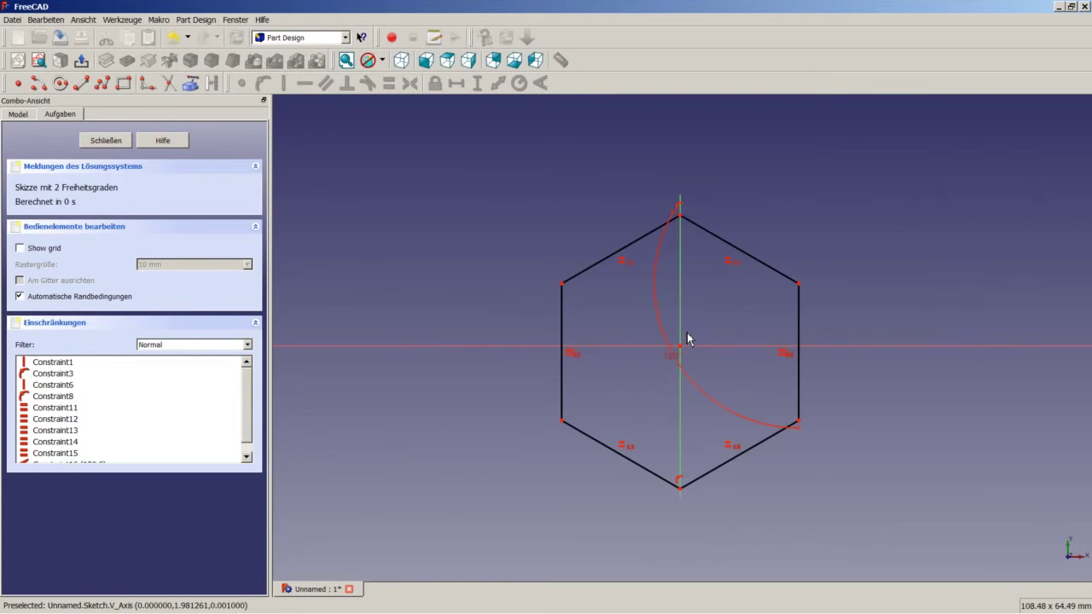
left_click_drag(674, 364, 750, 334)
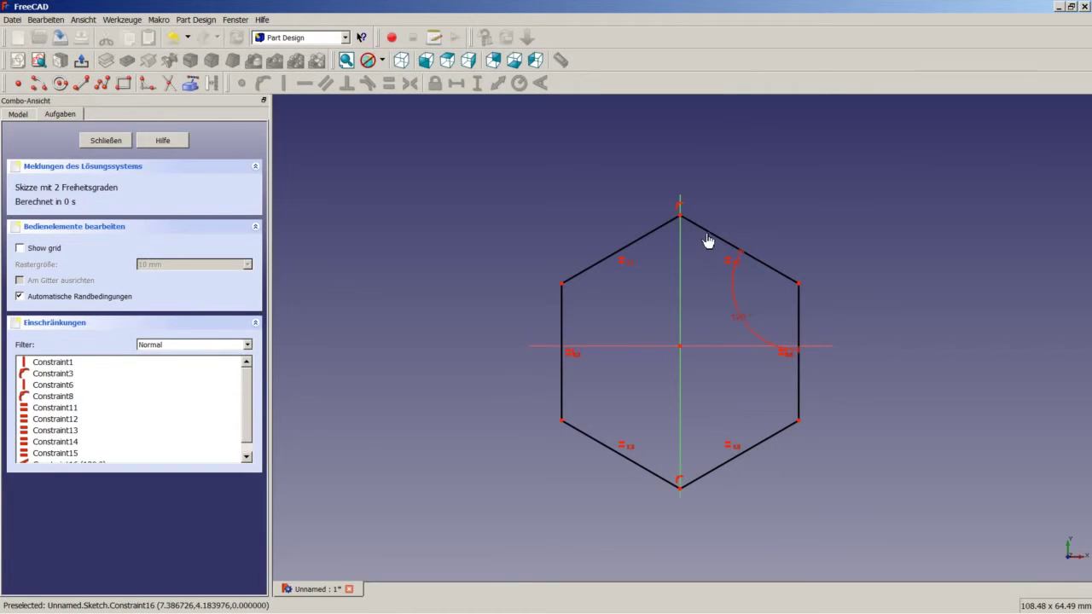
left_click_drag(707, 235, 708, 240)
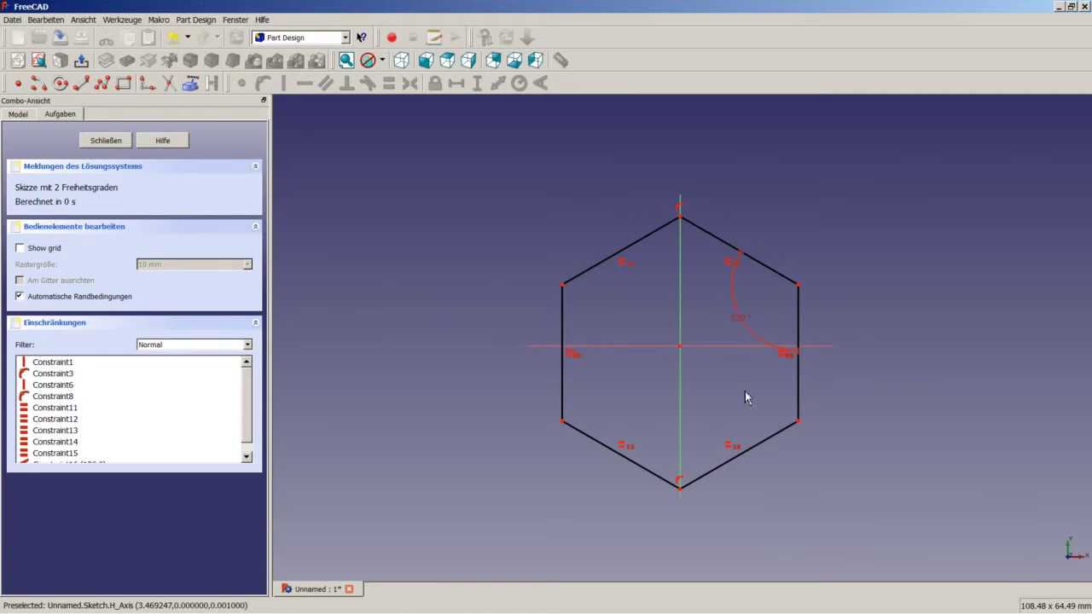
- Make the top and bottom vertices symmetric about the horizontal axis
left_click(680, 218)
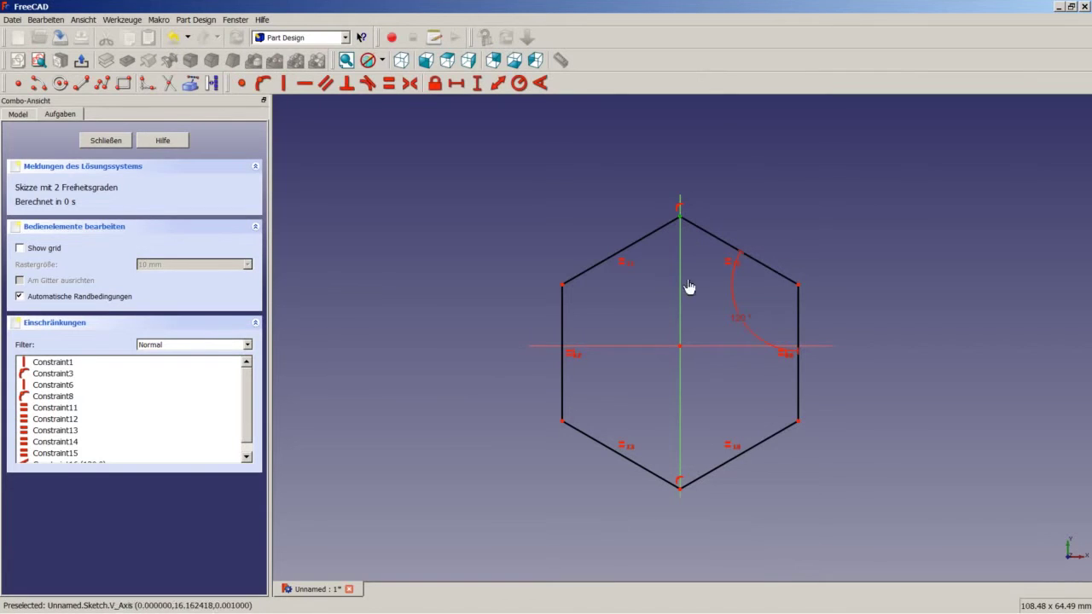
left_click(679, 488)
left_click(705, 346)
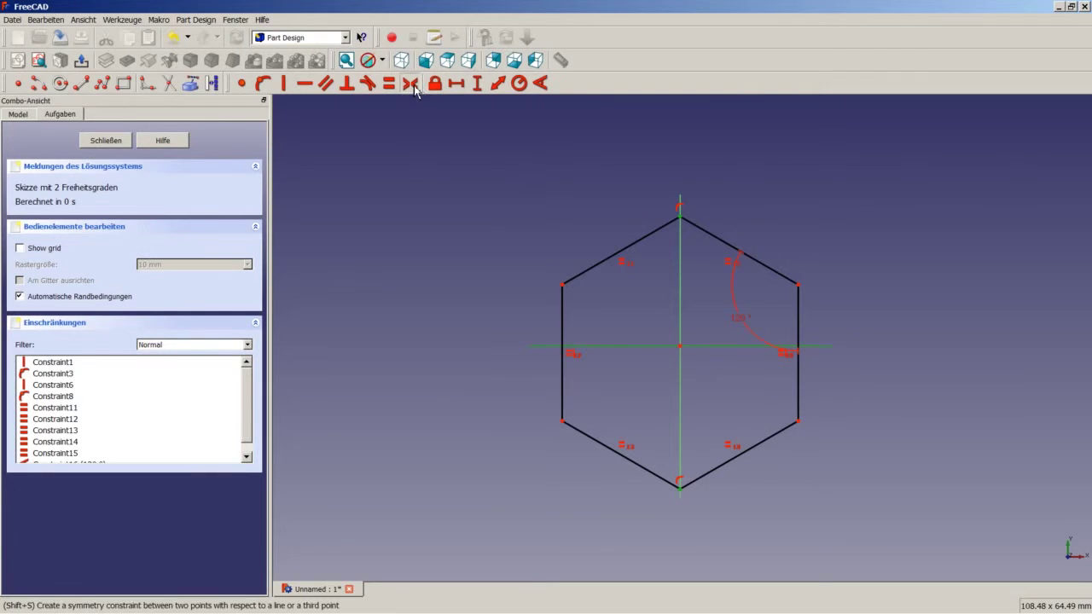
left_click(410, 83)
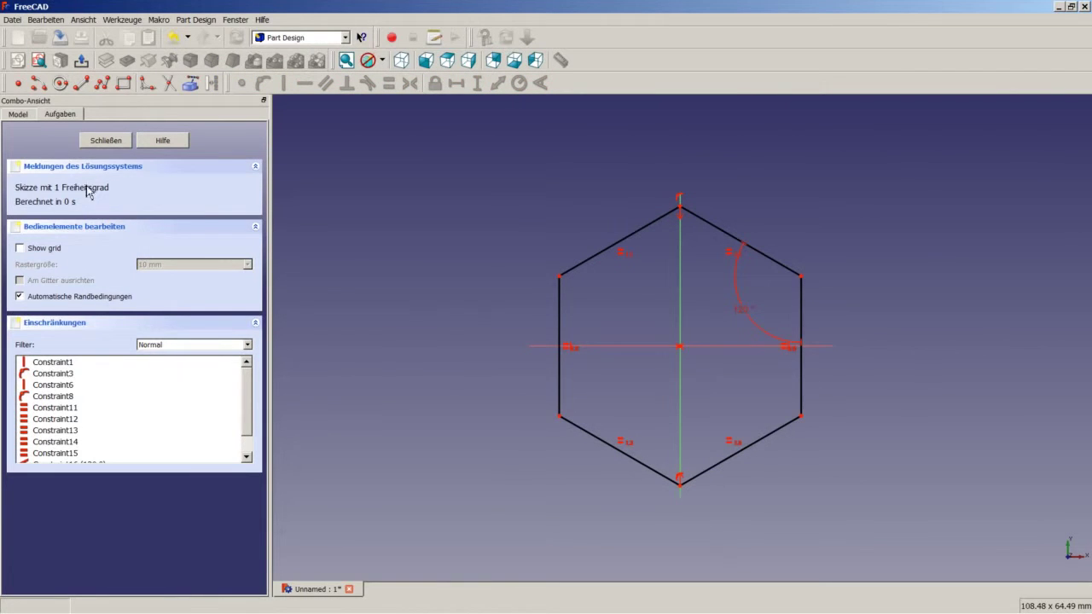
- Set a 10 mm horizontal width between the upper corners and close the sketch
left_click(559, 276)
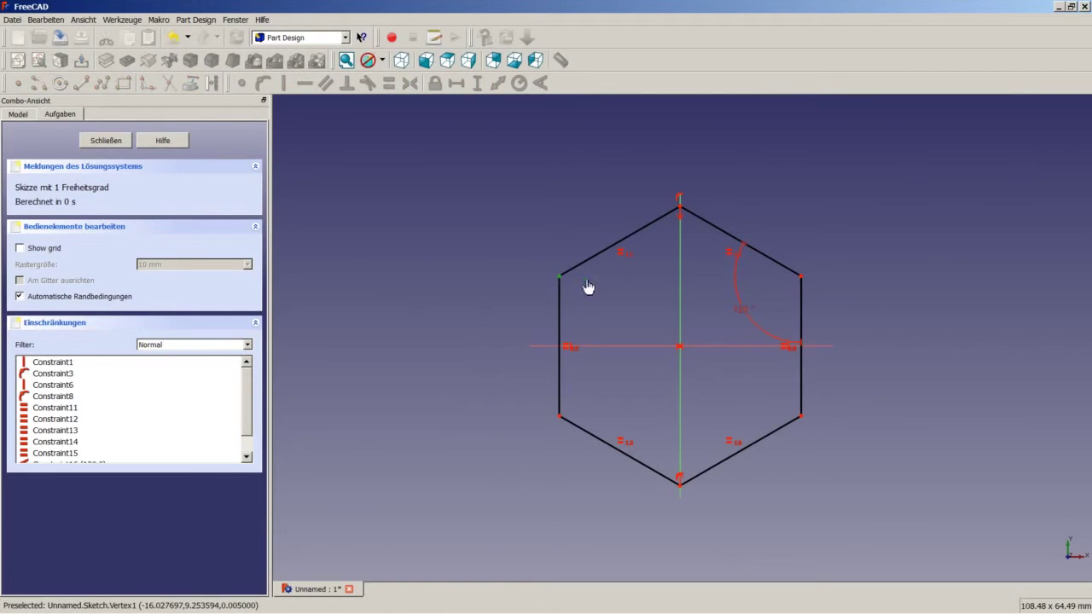
left_click(801, 277)
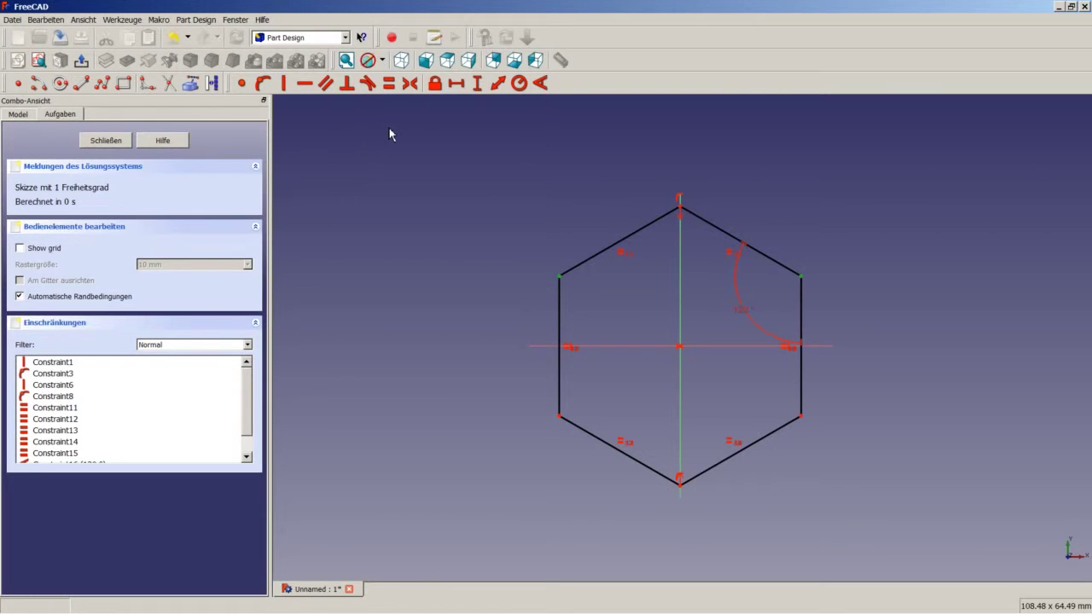
left_click(456, 83)
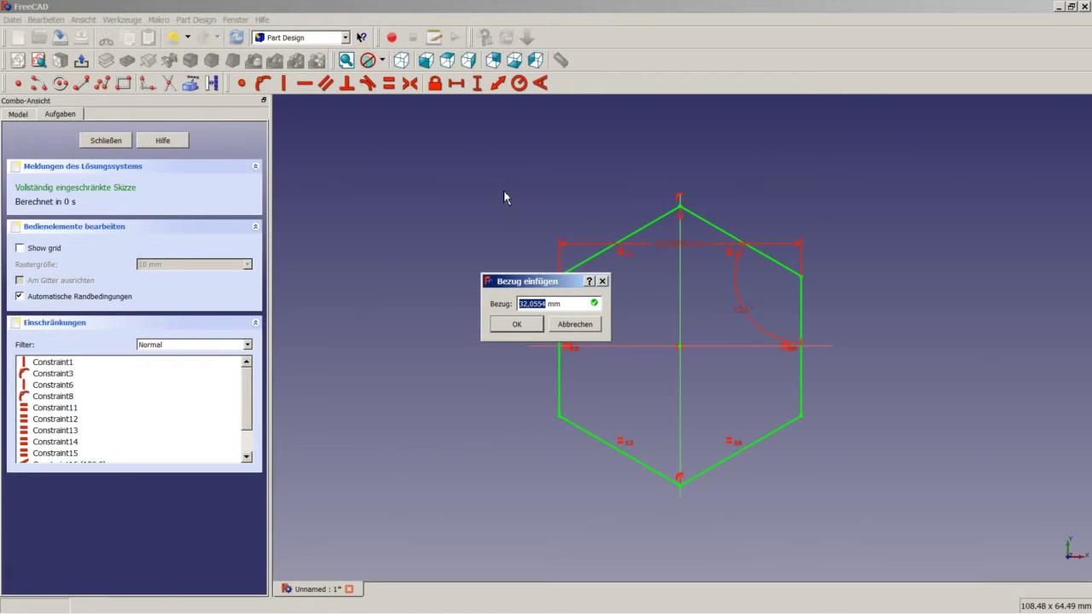
type("10")
key("Return")
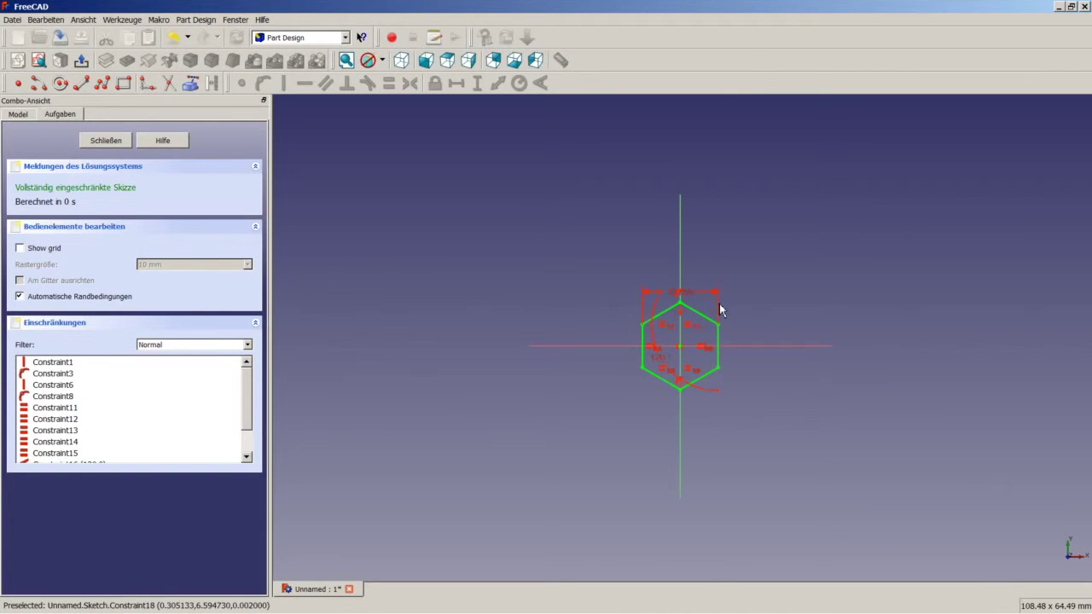
scroll(708, 311, "up", 1)
scroll(709, 311, "up", 1)
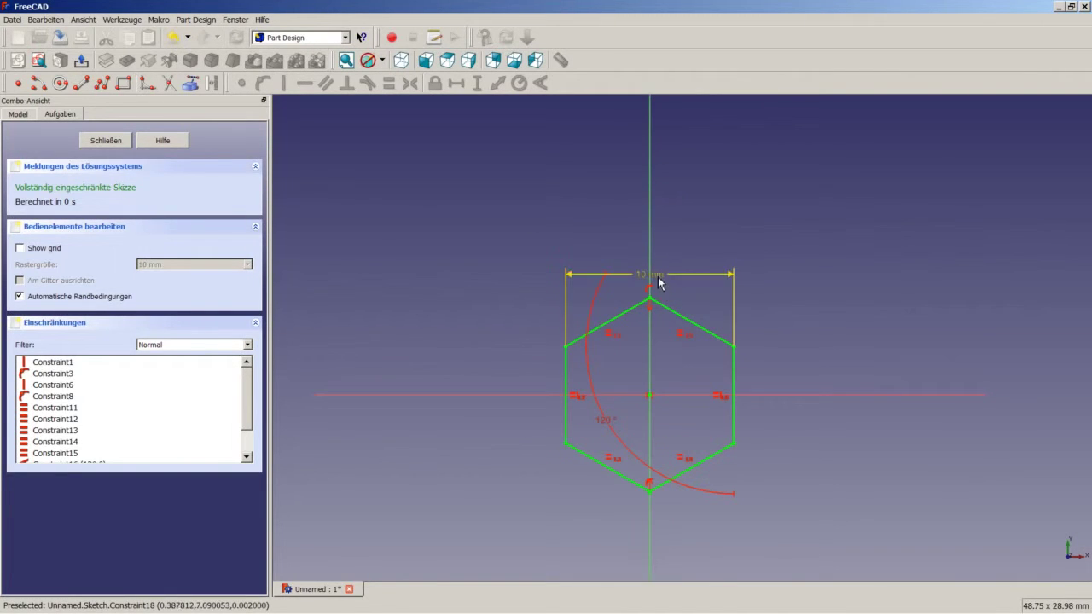
left_click_drag(653, 284, 658, 273)
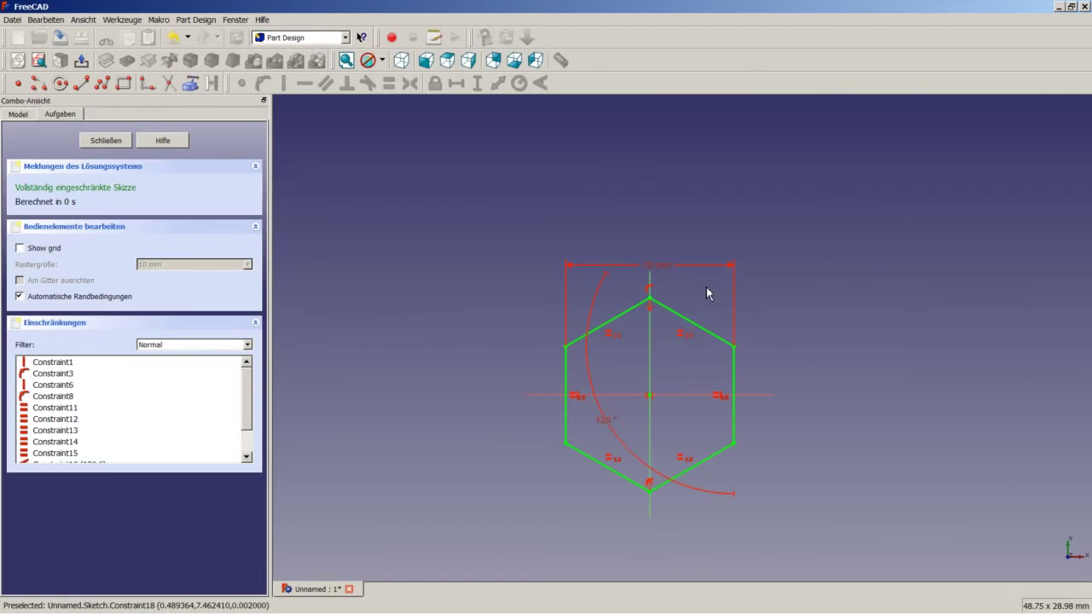
left_click(114, 143)
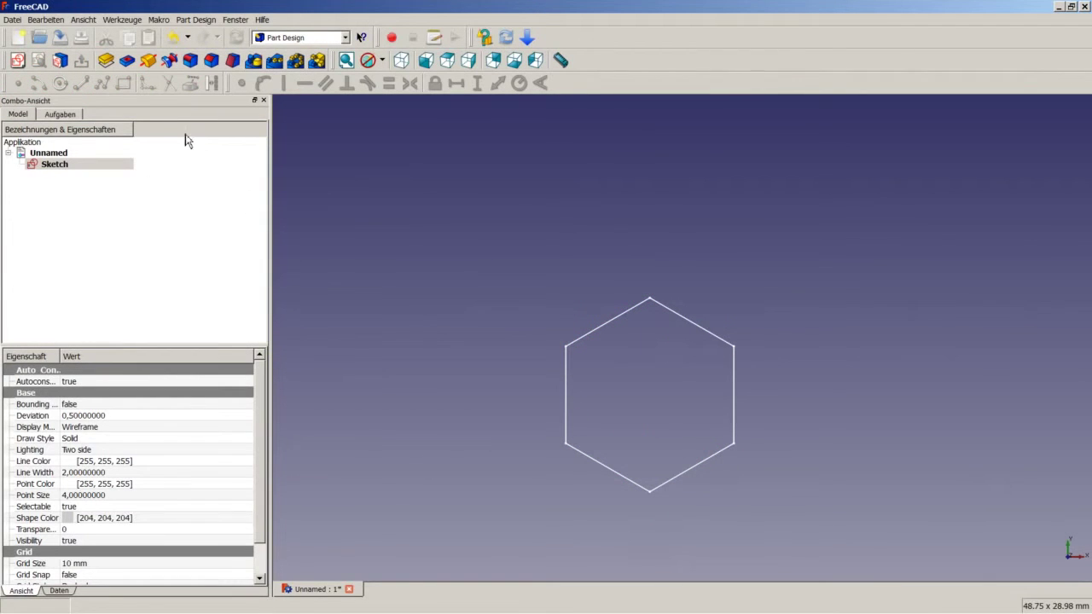
- Pad the hexagon sketch to a length of 4,7 mm
left_click(106, 61)
type("4,7")
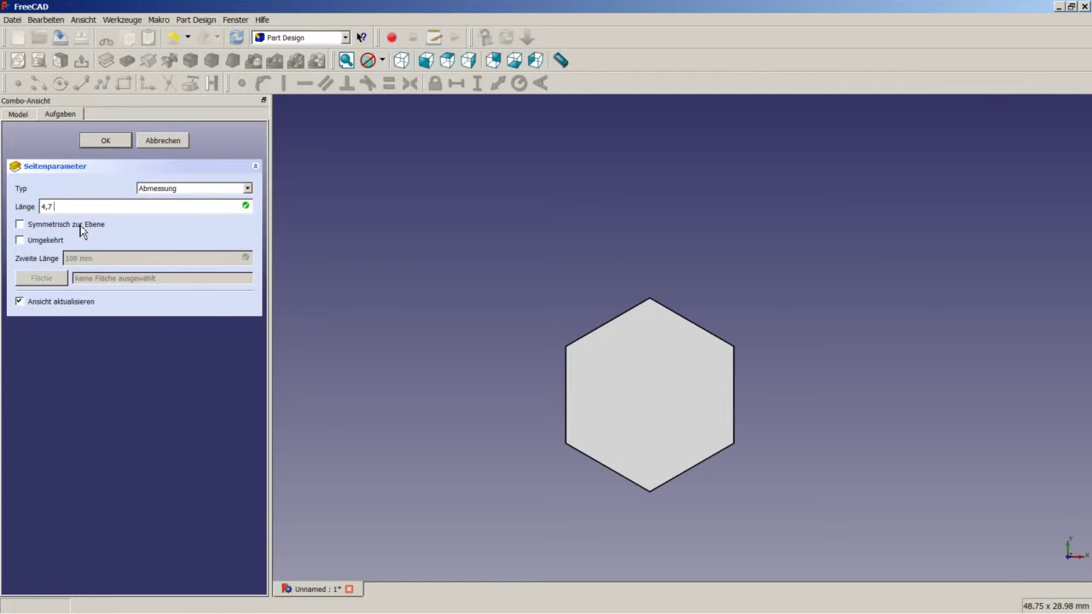
left_click(111, 145)
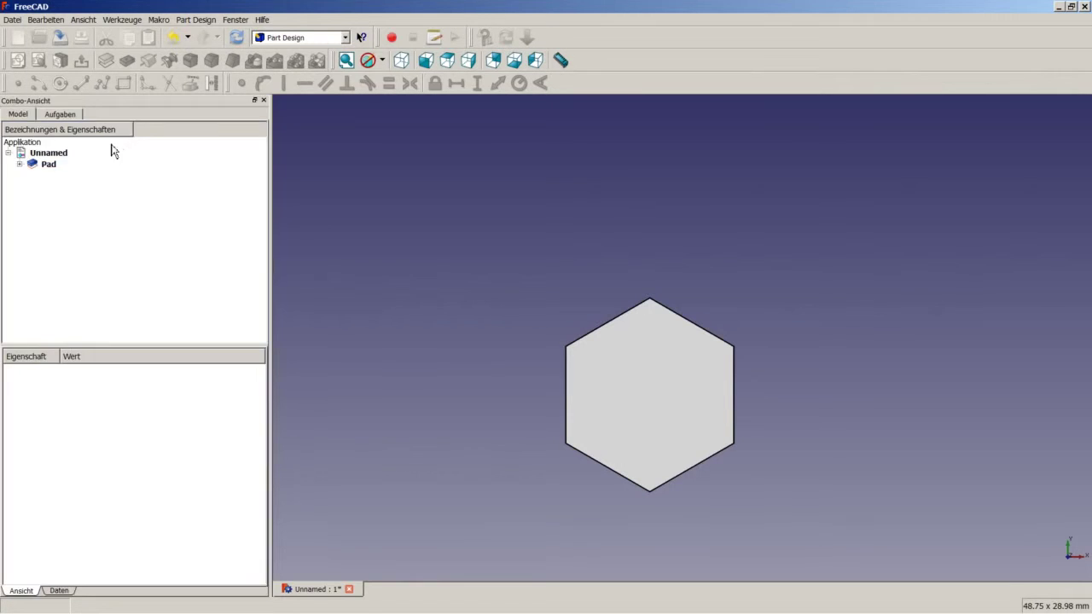
- Show the pad in isometric view and fit it to the window
left_click(401, 60)
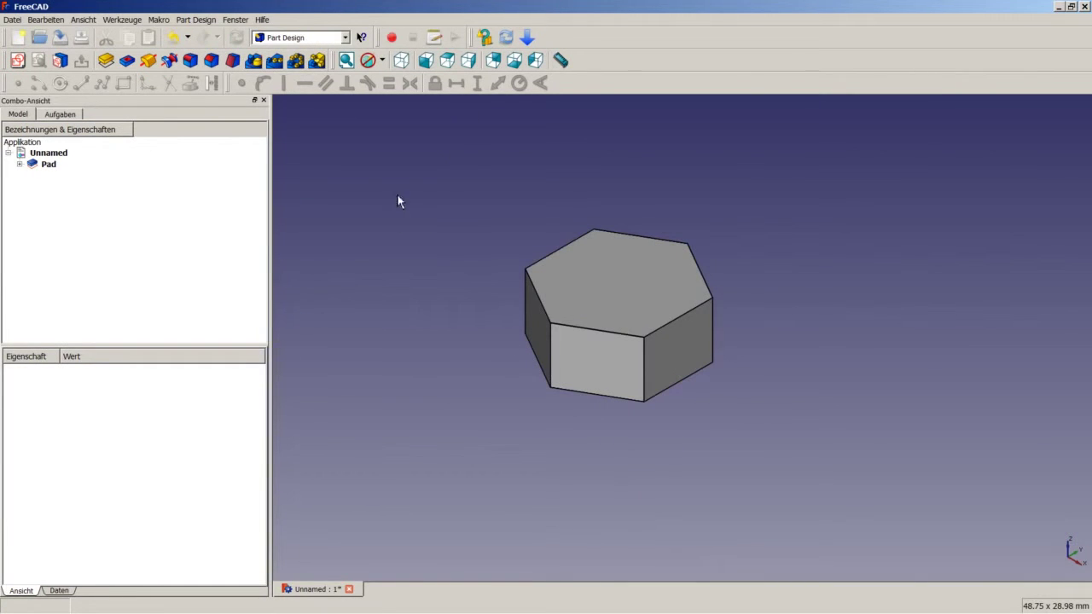
right_click(442, 214)
left_click(471, 219)
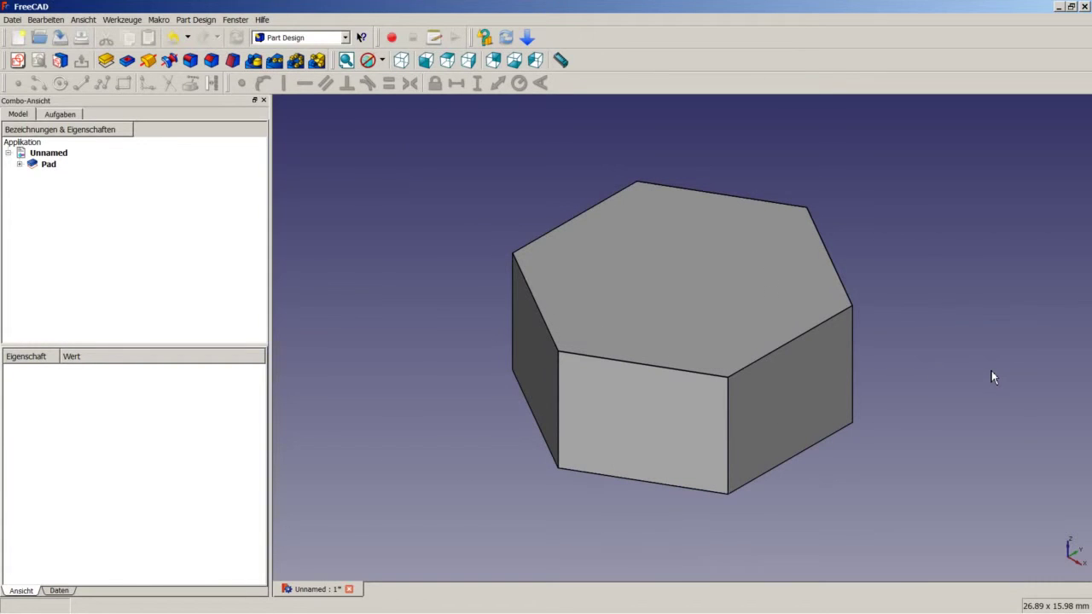
key("F2")
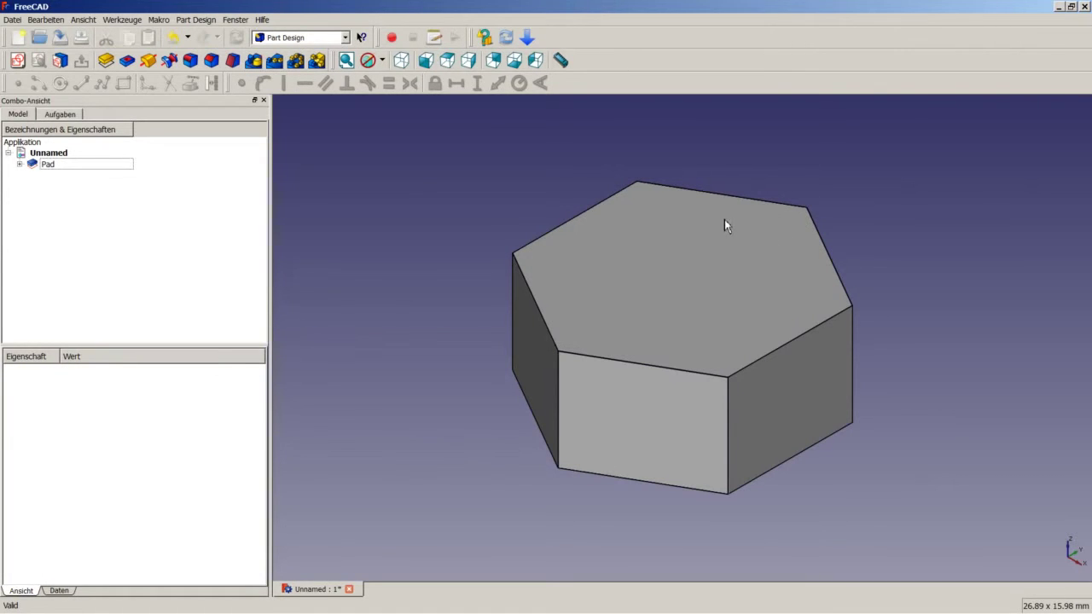
- Measure the distance between two opposite hexagon corners, giving 11.539
left_click(565, 69)
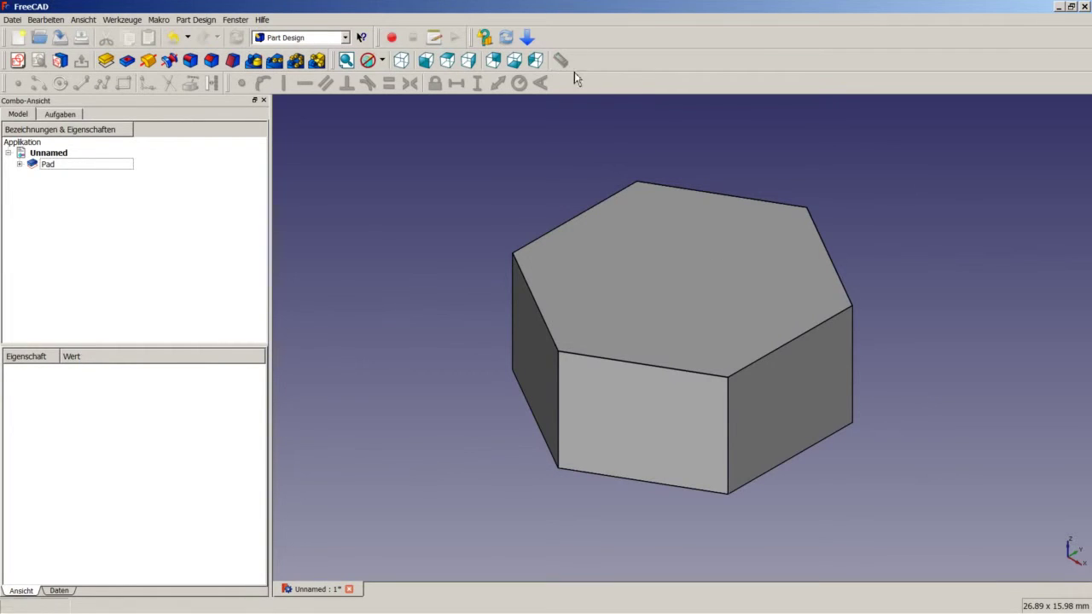
left_click(559, 353)
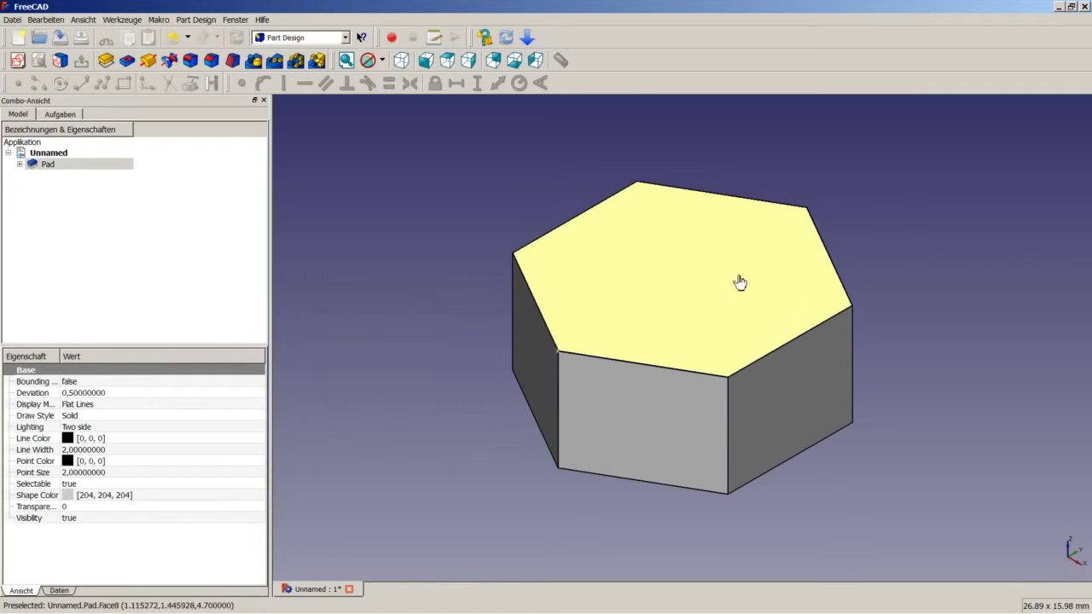
left_click(808, 208)
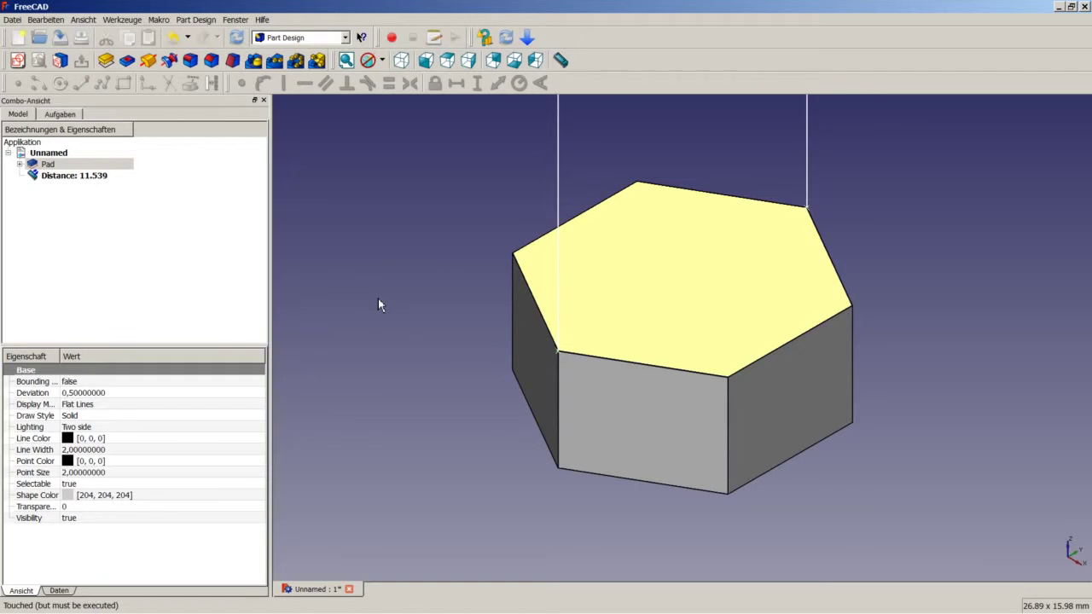
- Delete the 'Distance: 11.539' measurement from the model tree
left_click(408, 236)
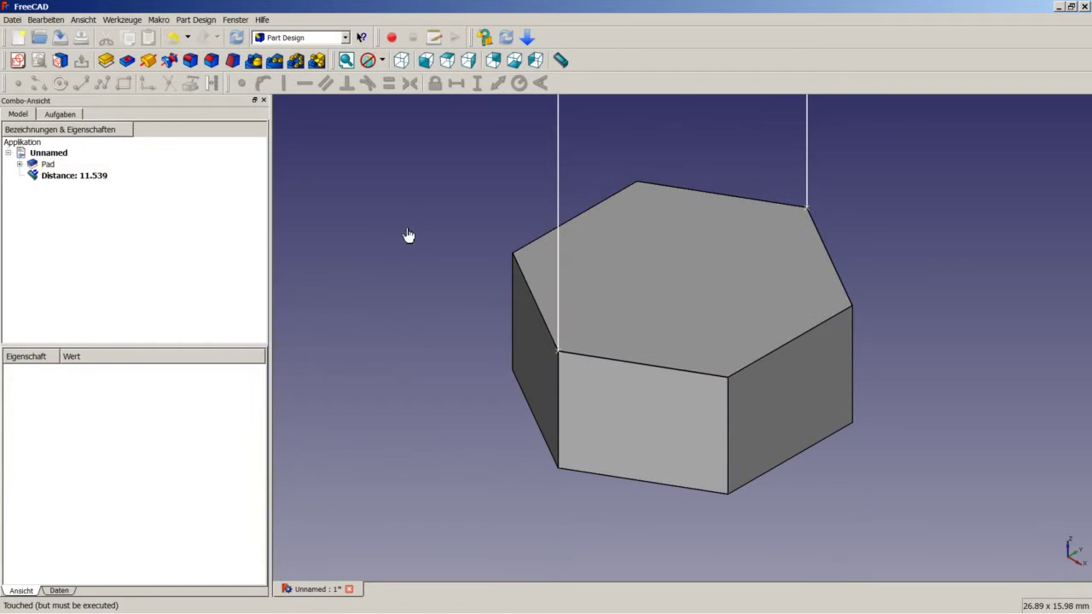
left_click(63, 177)
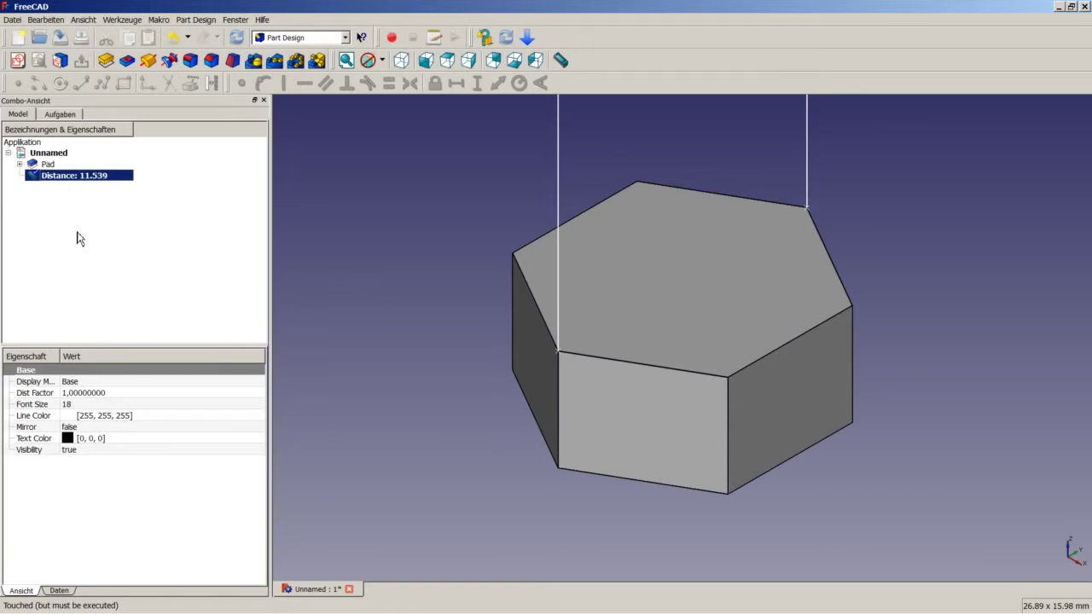
key("Delete")
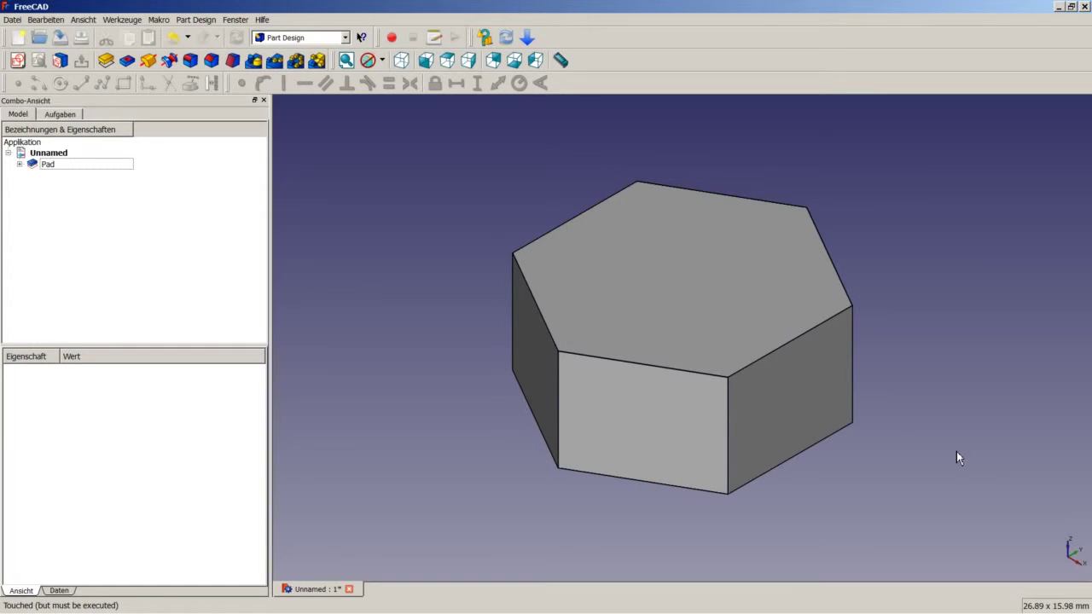
- Switch the display style to wireframe (Drahtgitter)
scroll(928, 421, "down", 1)
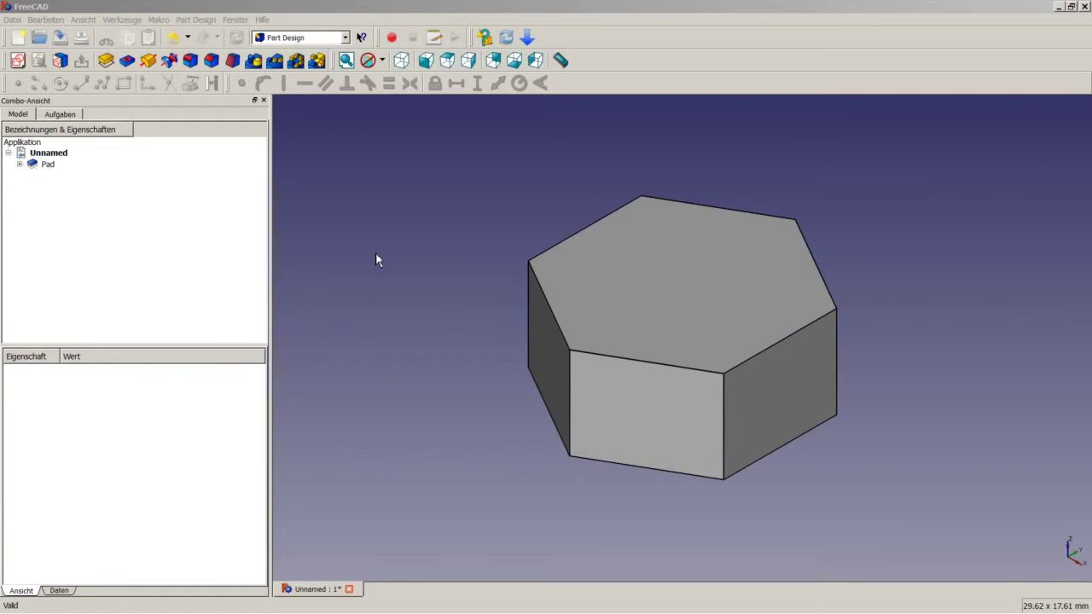
left_click(382, 60)
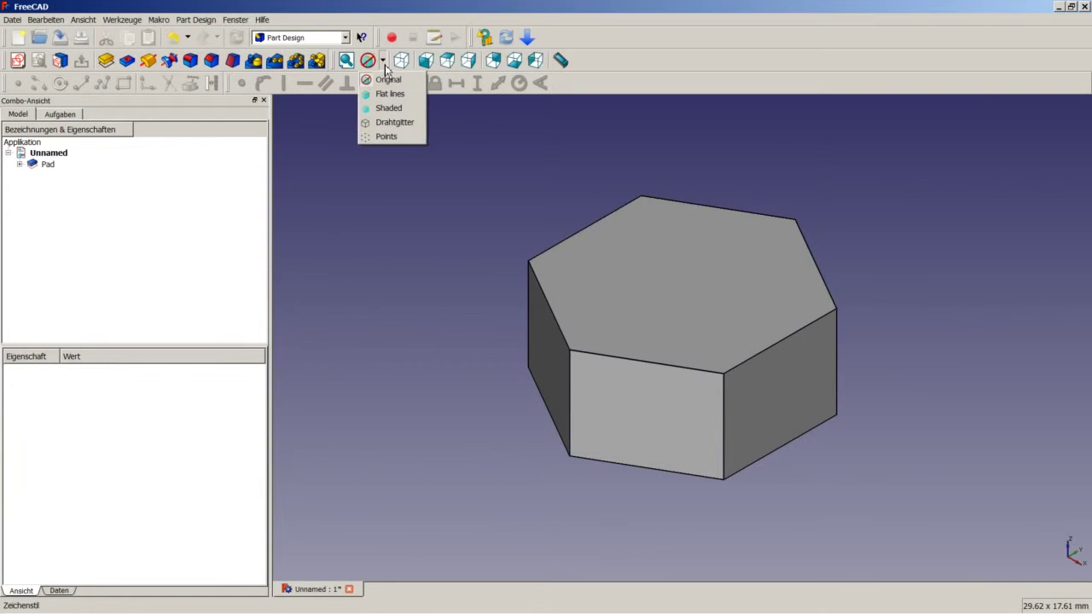
left_click(379, 128)
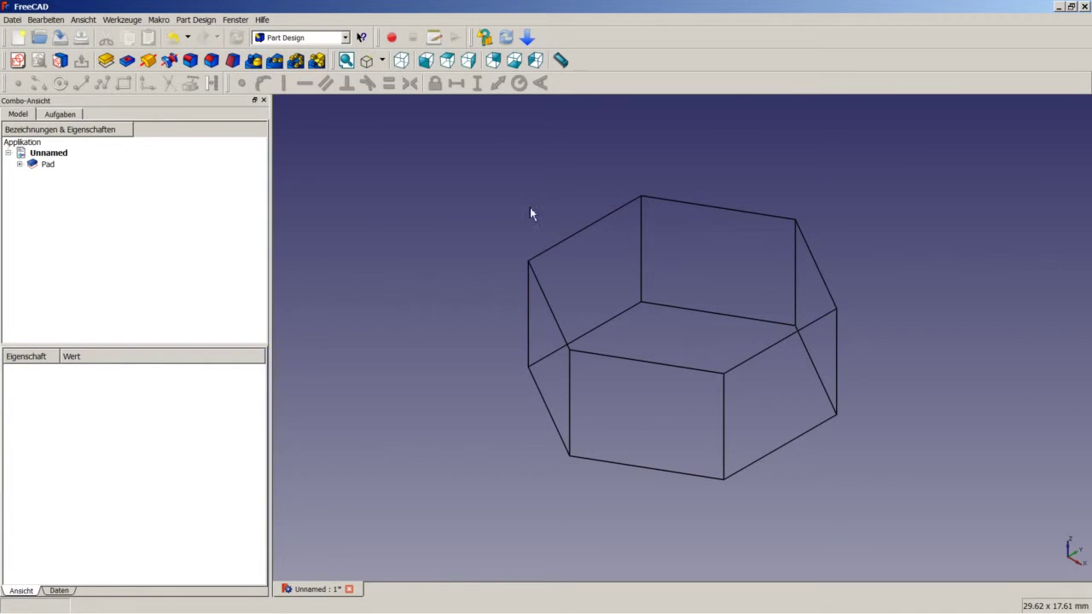
- Start a new sketch on the XZ plane and zoom in
left_click(22, 63)
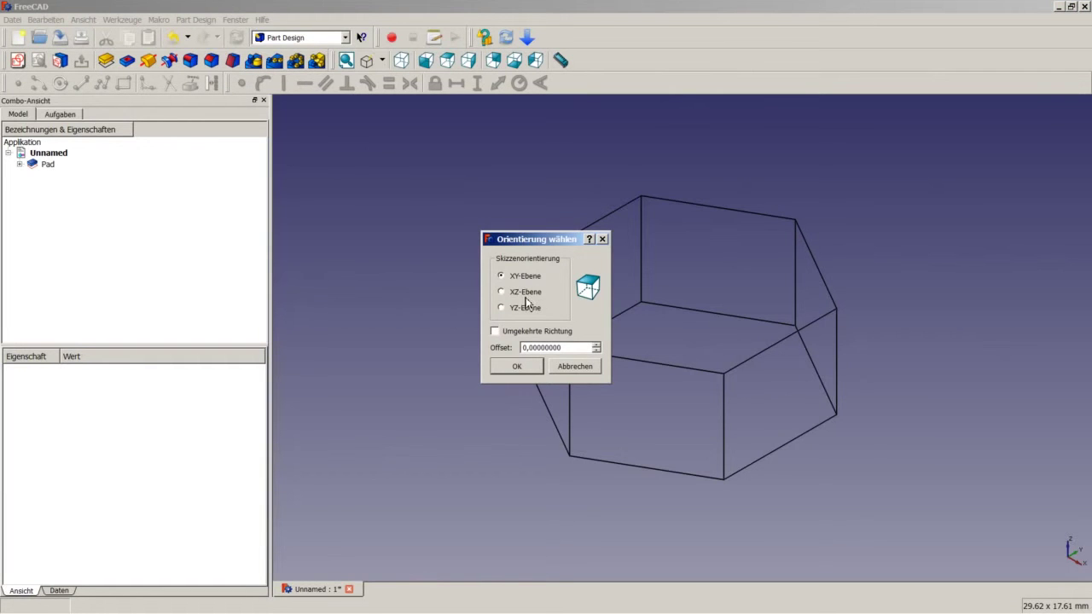
left_click(523, 293)
left_click(519, 368)
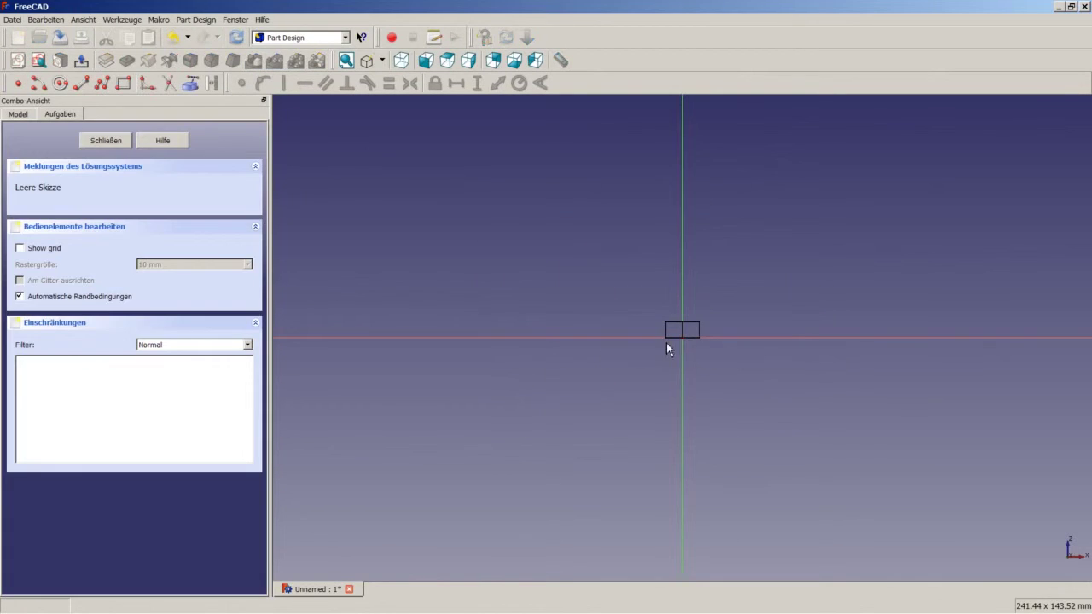
scroll(725, 334, "up", 2)
scroll(708, 324, "up", 2)
scroll(691, 322, "up", 2)
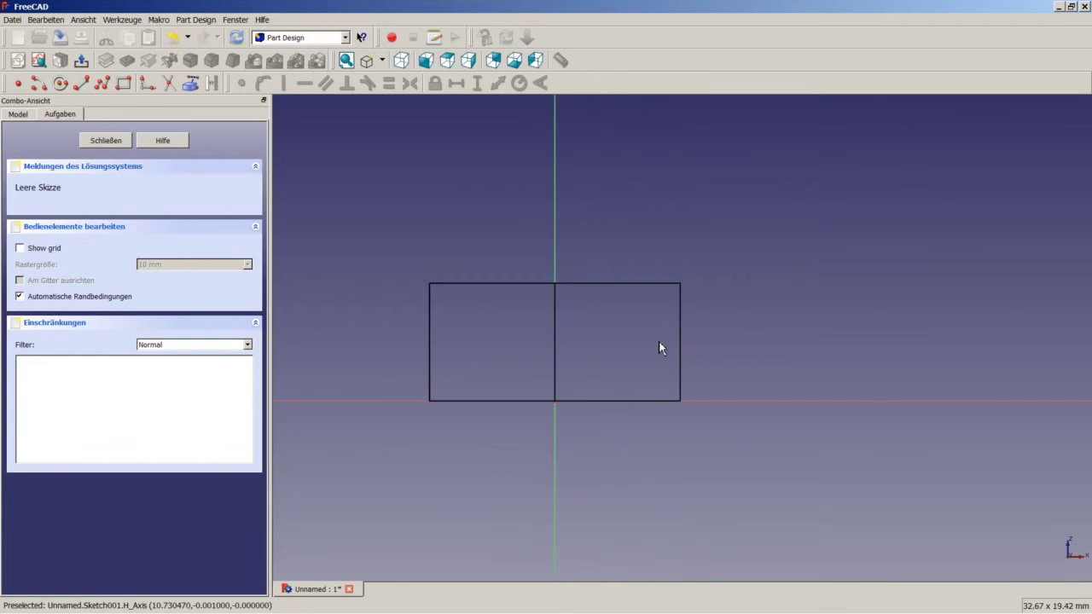
scroll(658, 348, "up", 1)
scroll(509, 341, "down", 1)
scroll(508, 341, "up", 1)
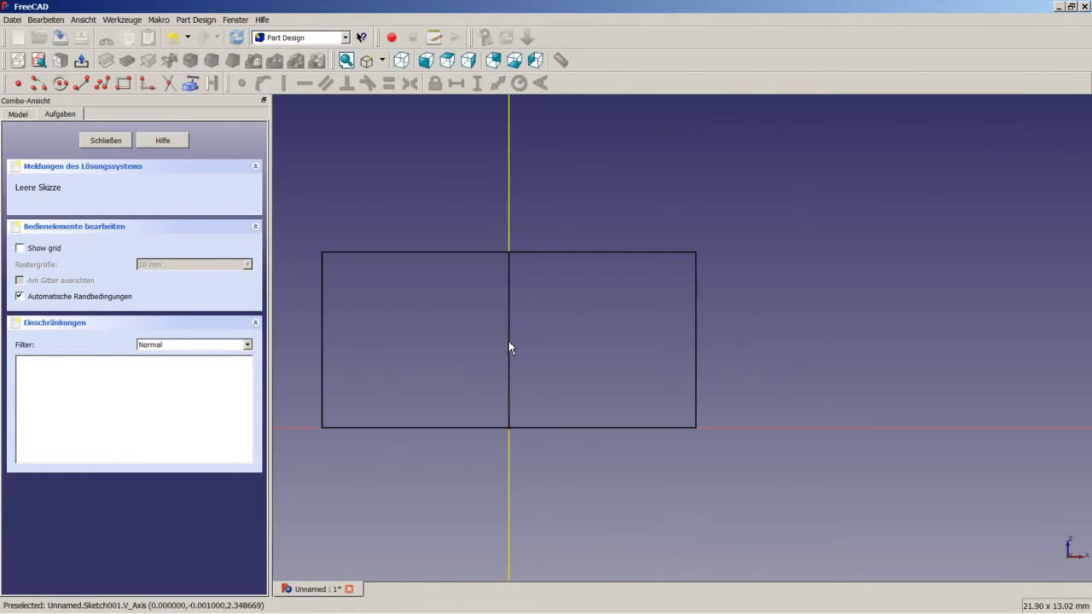
- Draw the bevelled nut profile as a closed polyline starting and ending on the horizontal axis
left_click(103, 86)
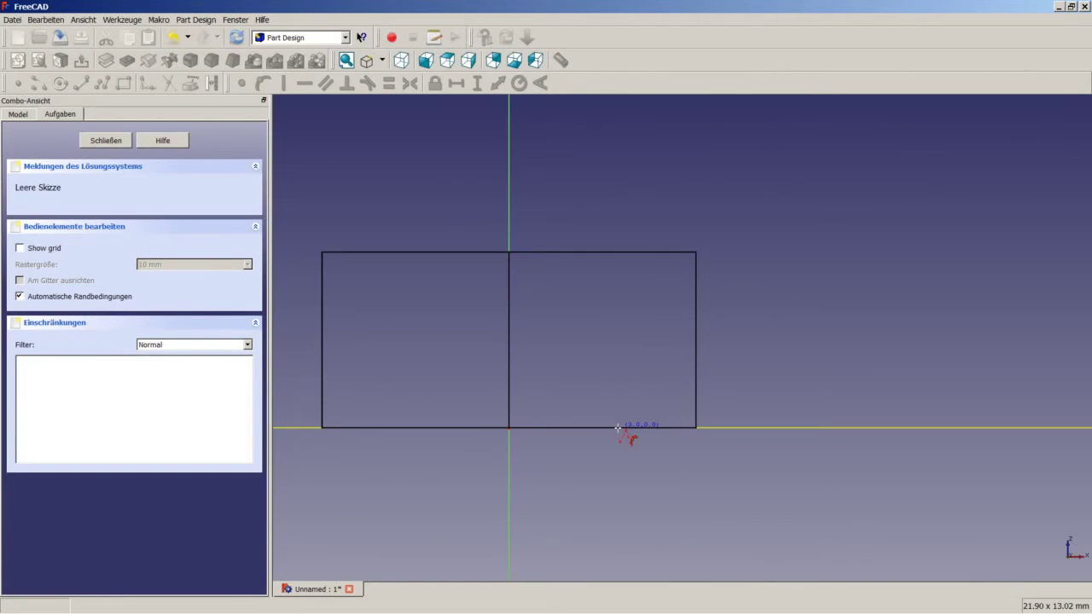
left_click(618, 428)
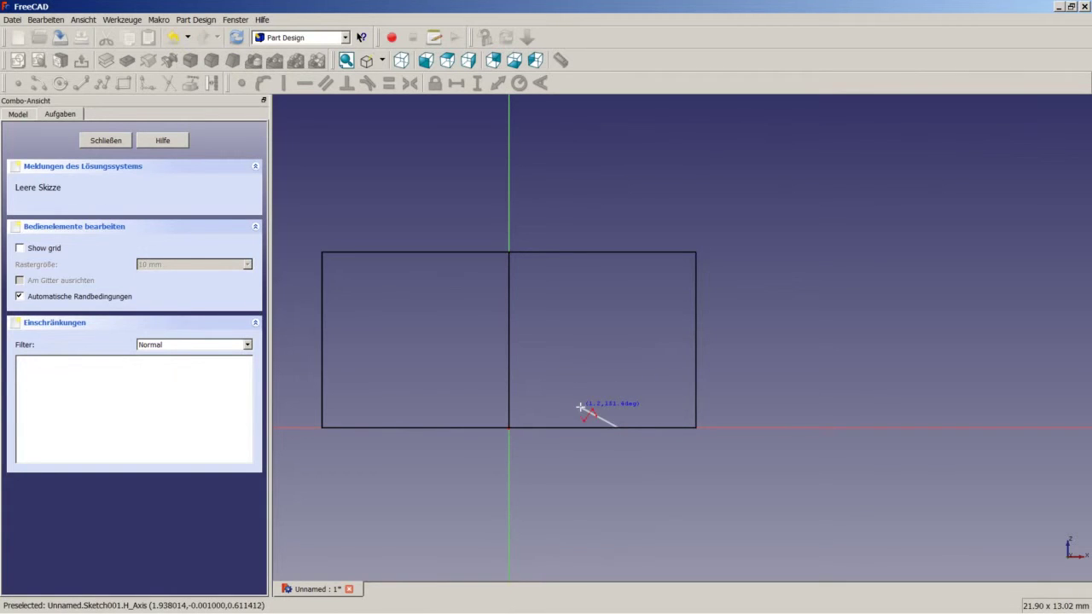
left_click(580, 406)
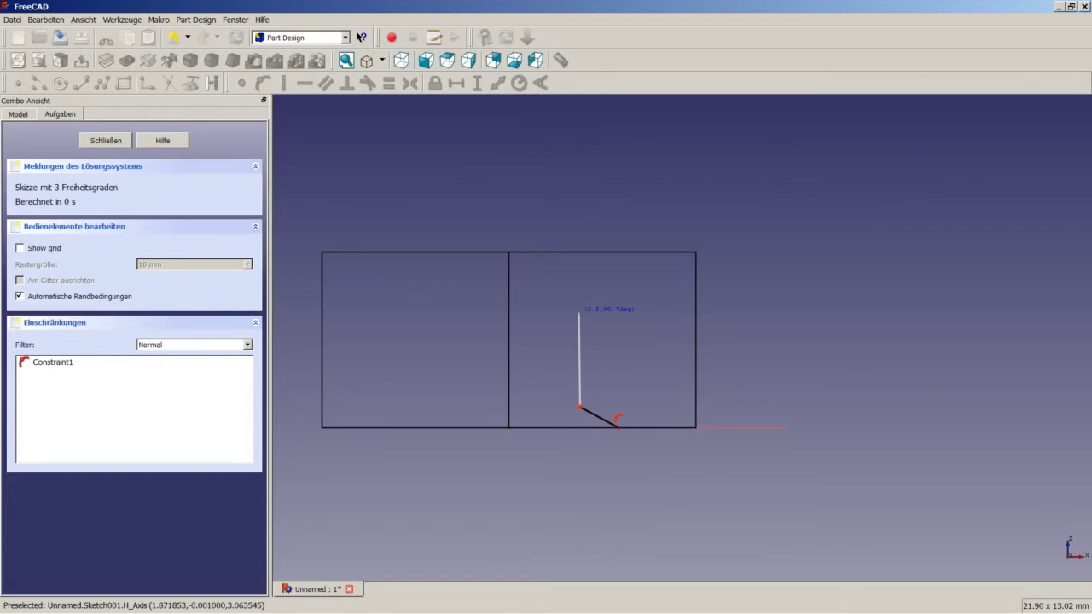
left_click(580, 313)
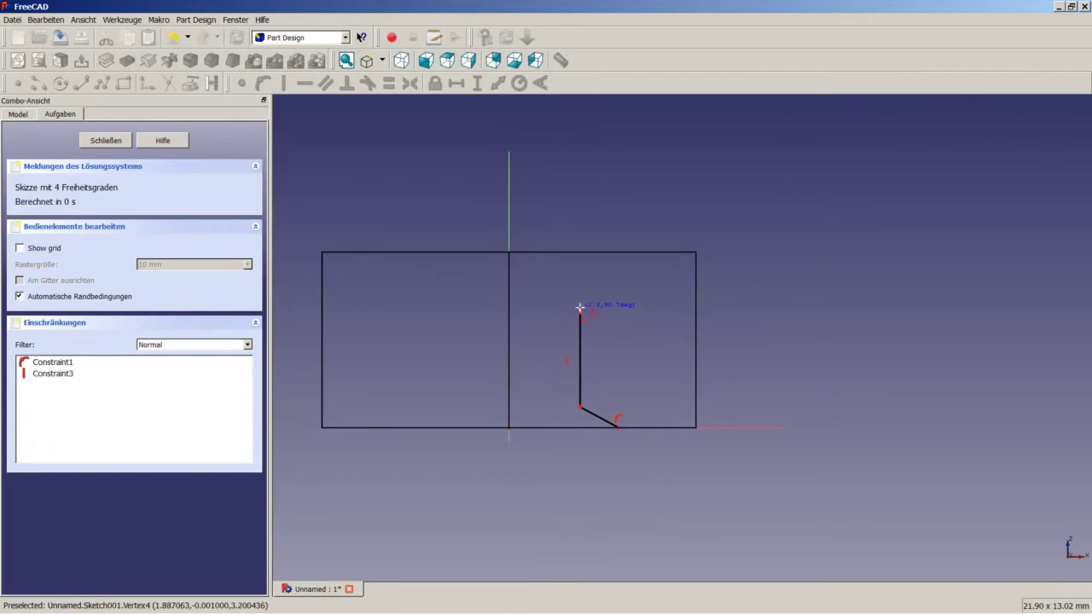
left_click(618, 240)
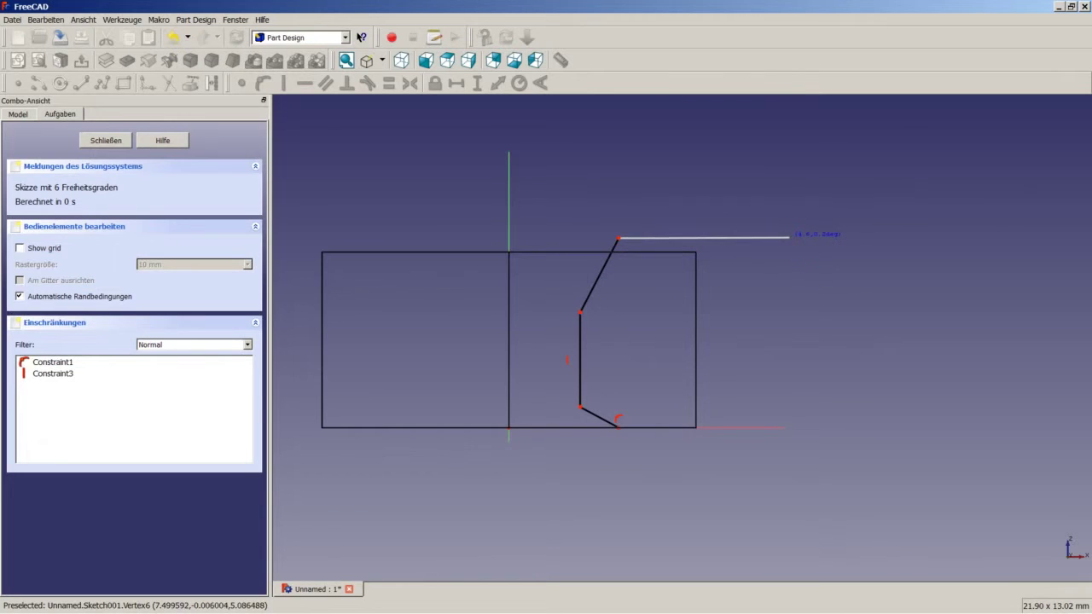
left_click(789, 238)
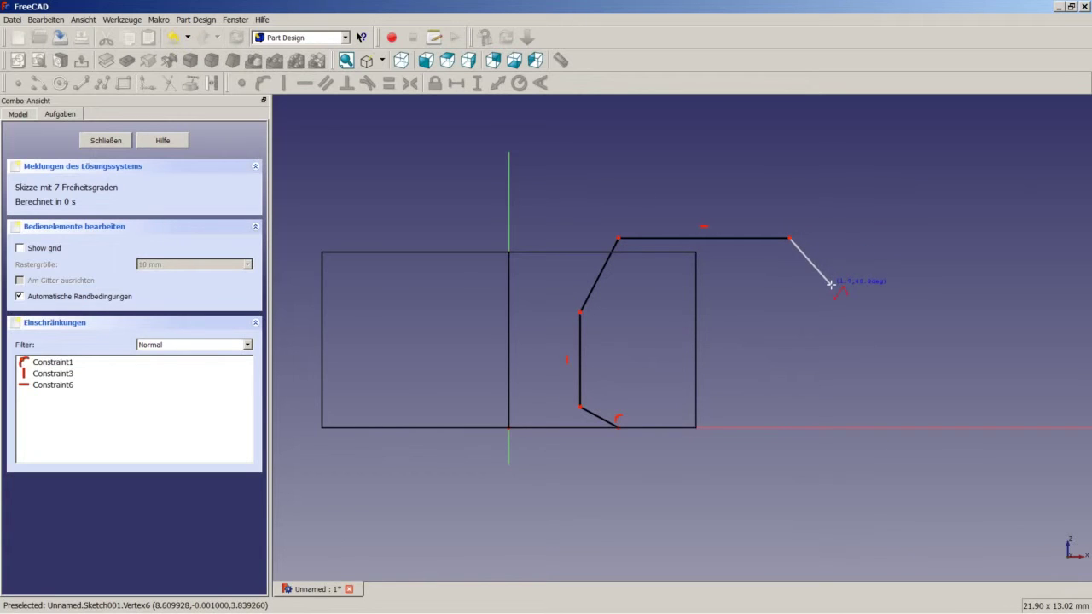
left_click(830, 284)
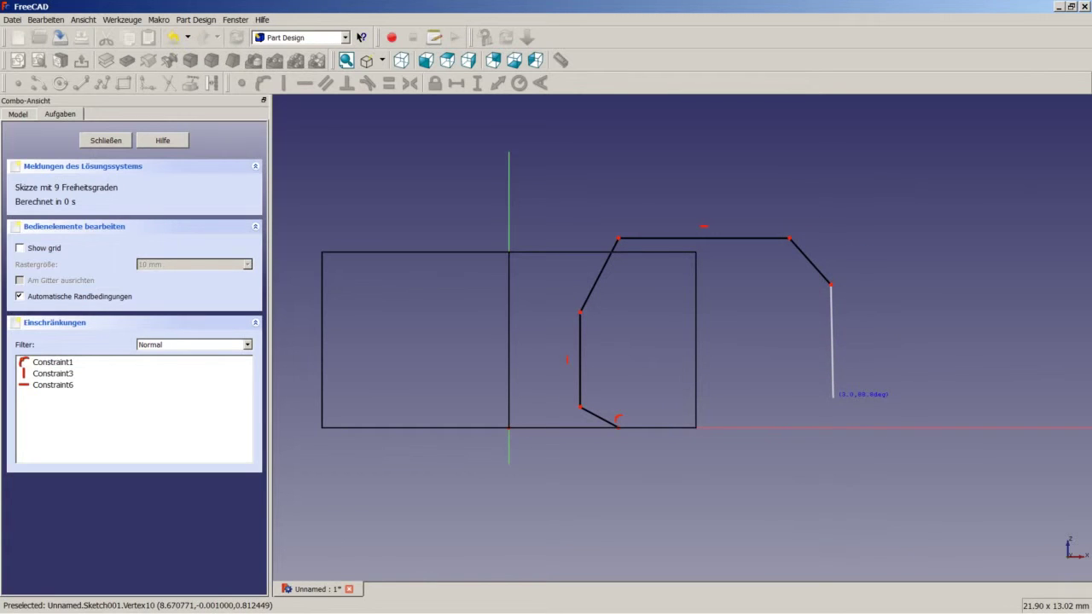
left_click(831, 399)
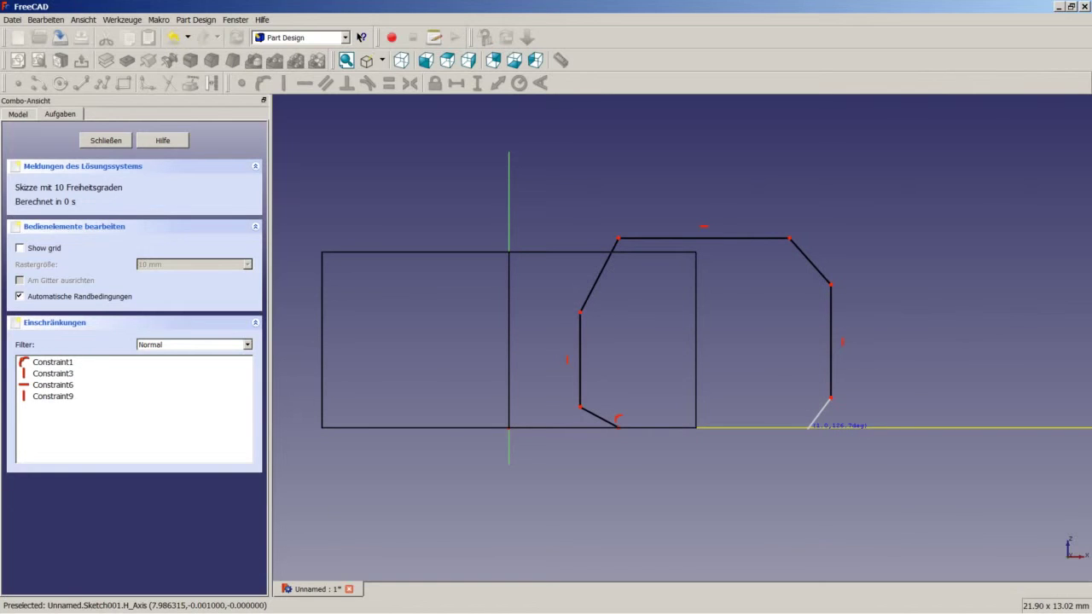
left_click(808, 426)
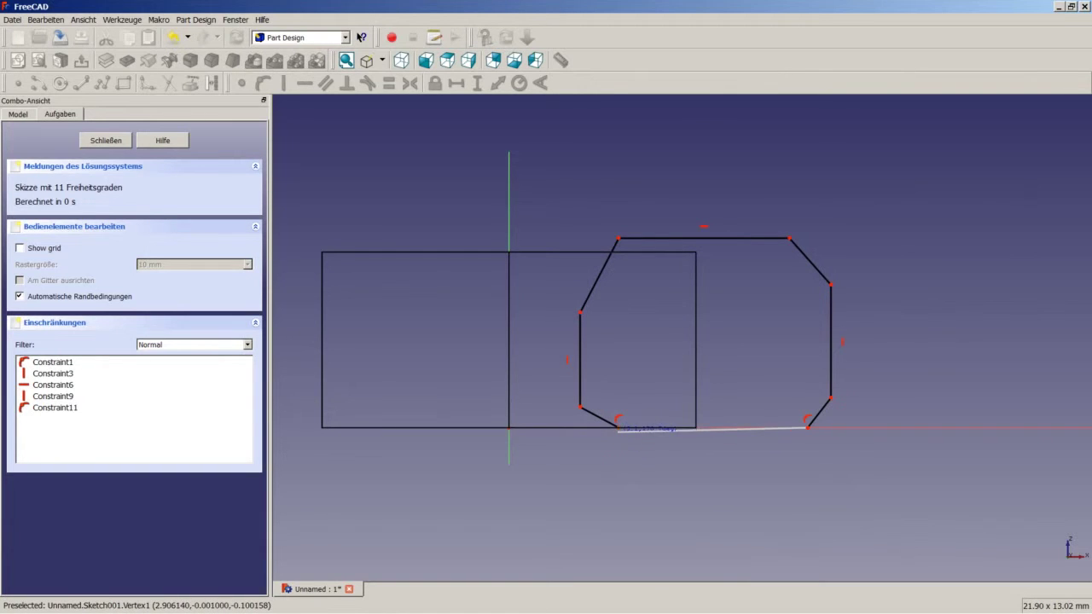
left_click(619, 426)
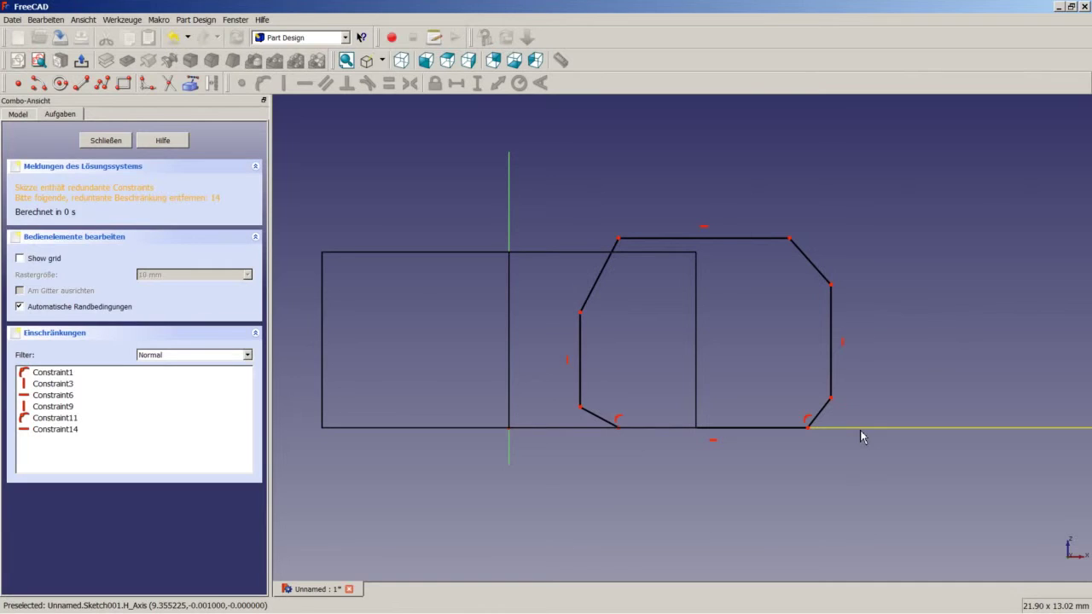
- Delete the redundant Constraint14 and make the two left slanted edges equal
left_click(715, 442)
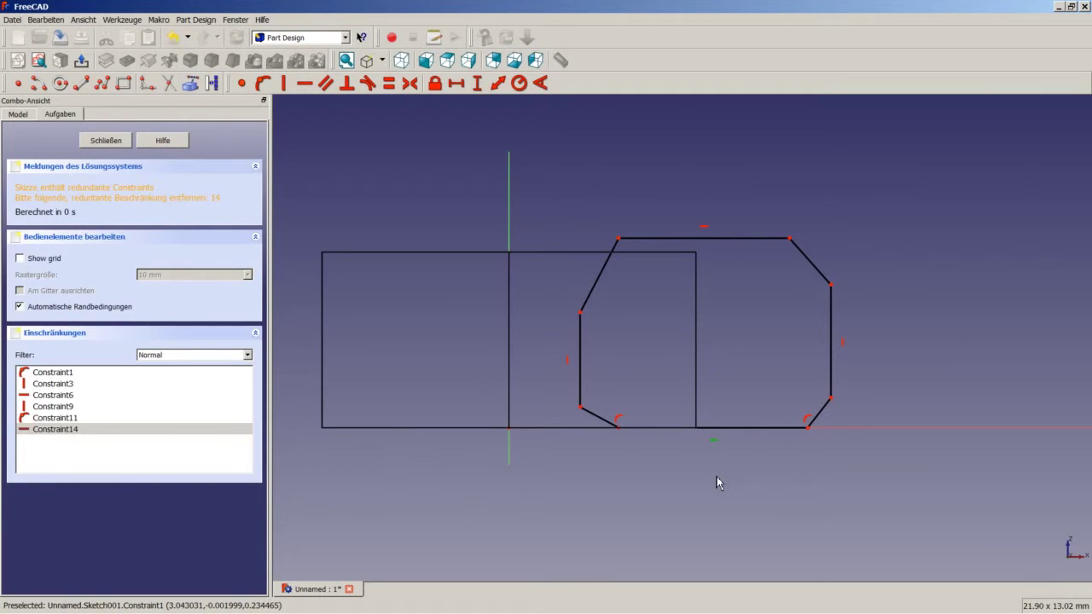
key("Delete")
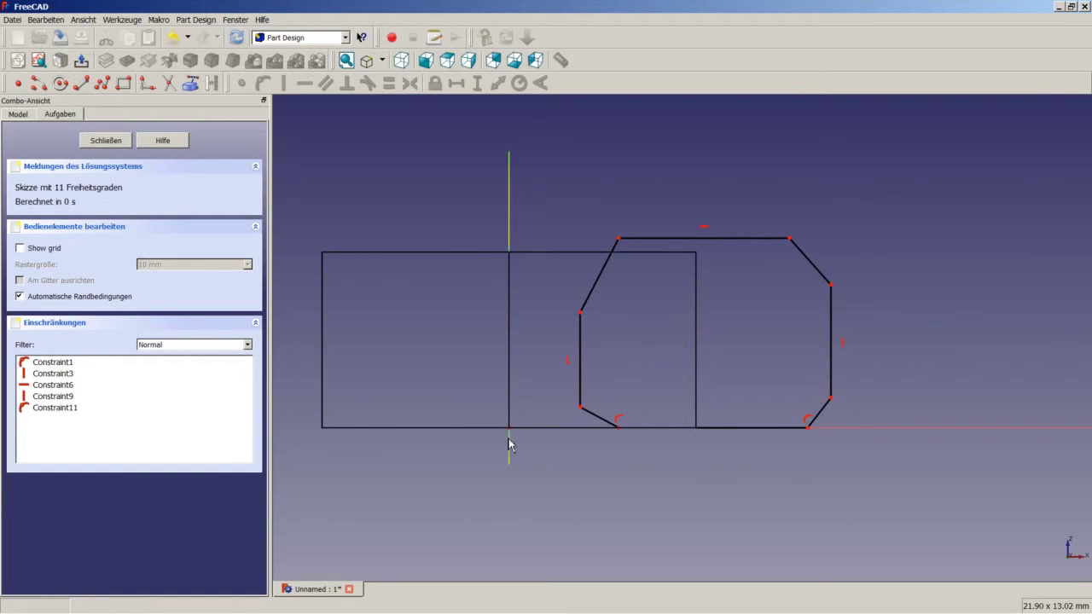
left_click(598, 417)
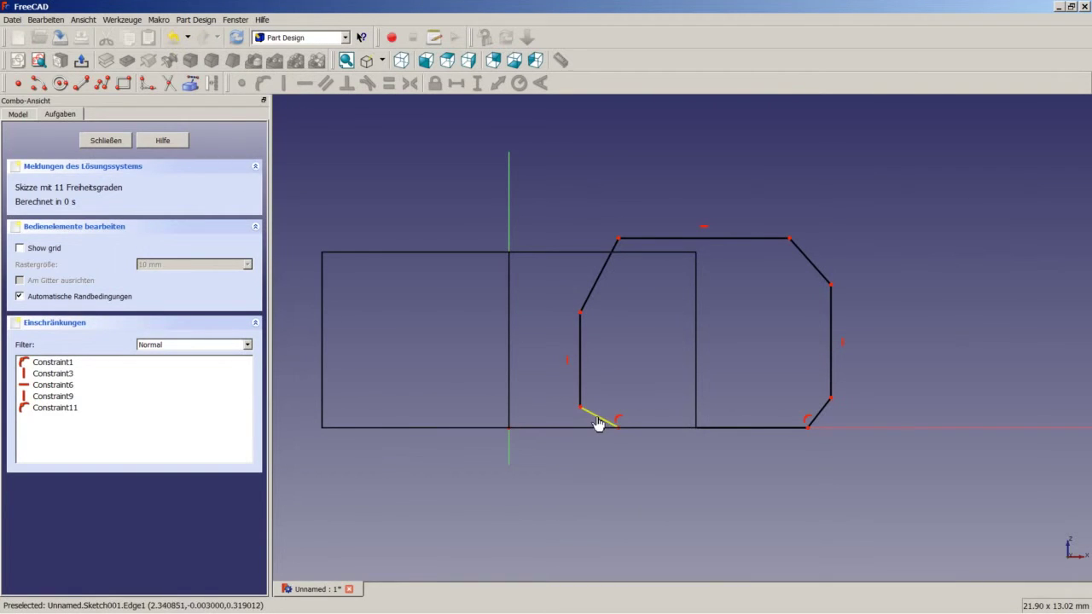
left_click(600, 284)
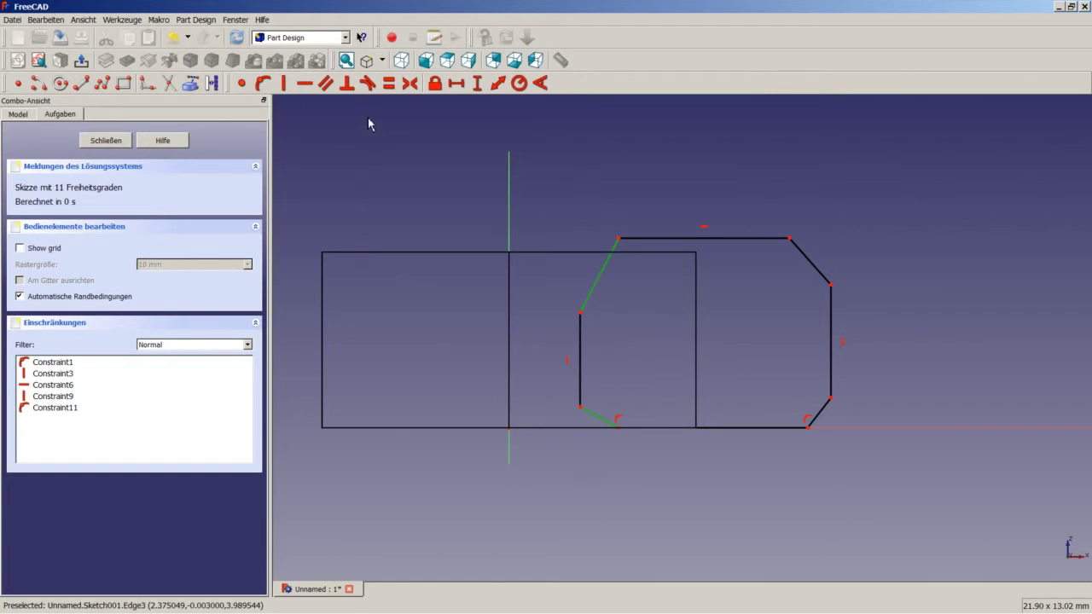
left_click(388, 83)
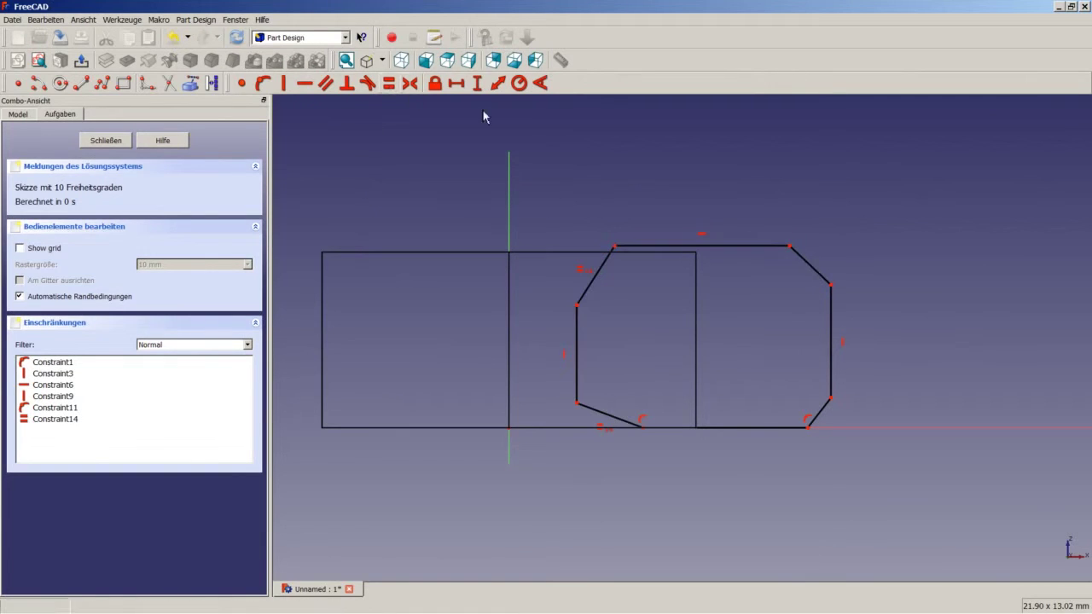
- Make the upper-right and lower-right slanted edges equal in length
left_click(810, 266)
left_click(826, 414)
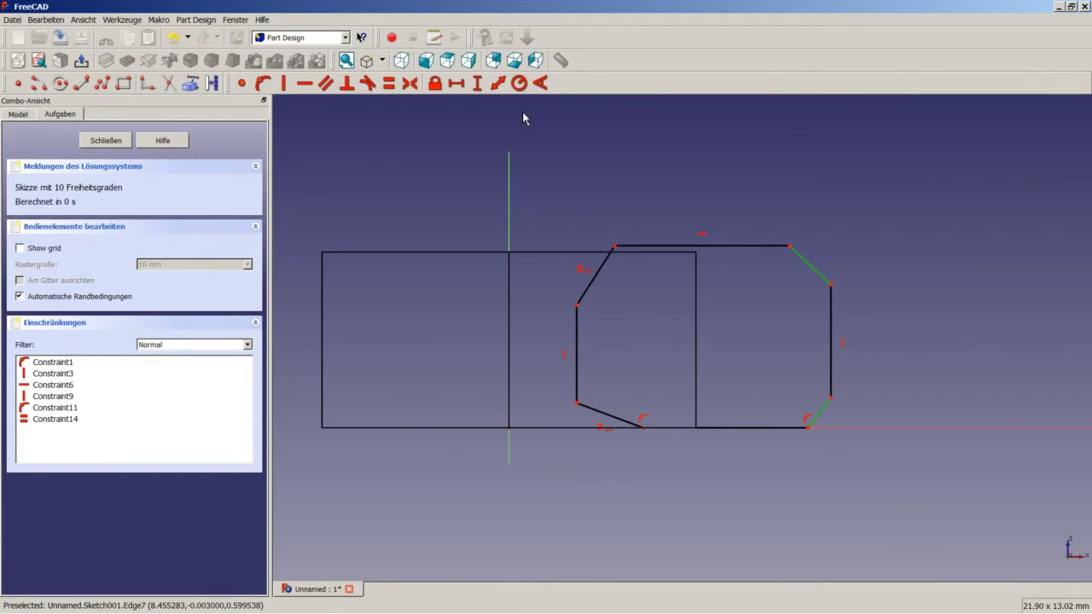
left_click(388, 83)
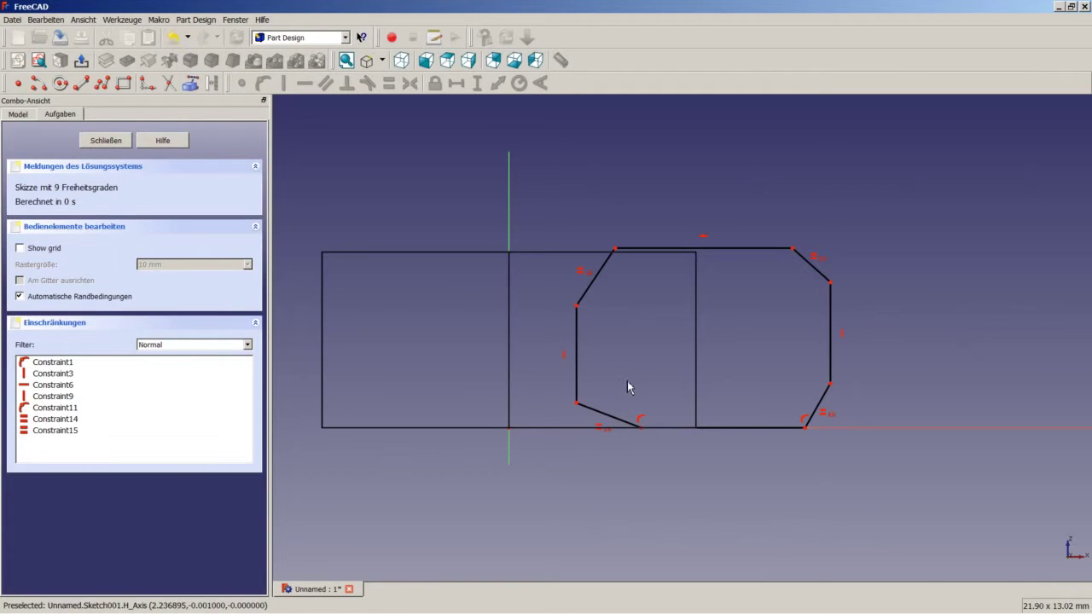
- Set 150° angles between the left slanted edges and the bottom and top edges
left_click(597, 413)
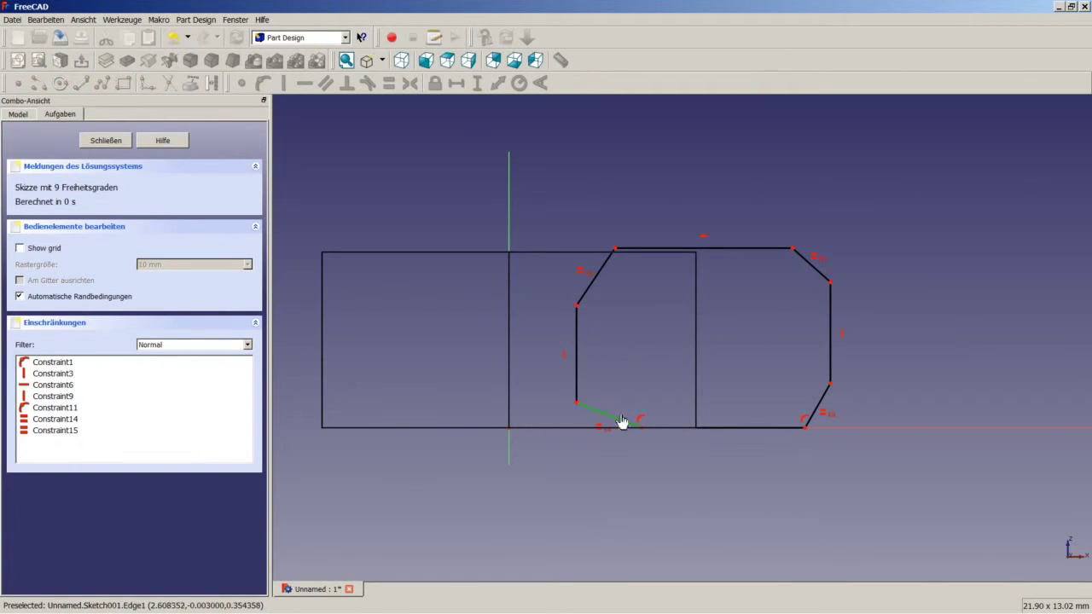
left_click(674, 437)
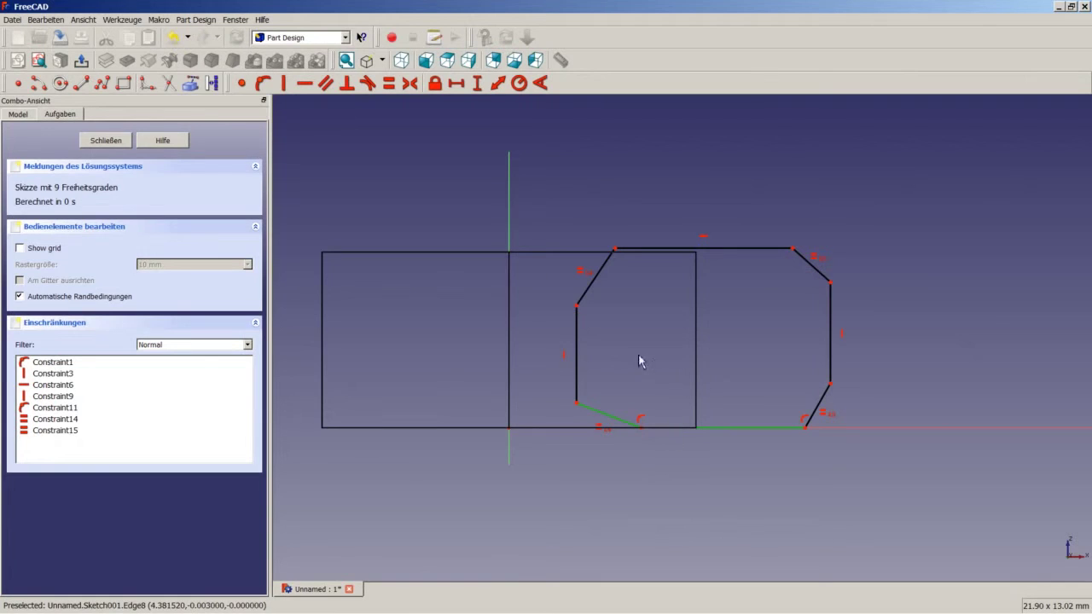
left_click(540, 83)
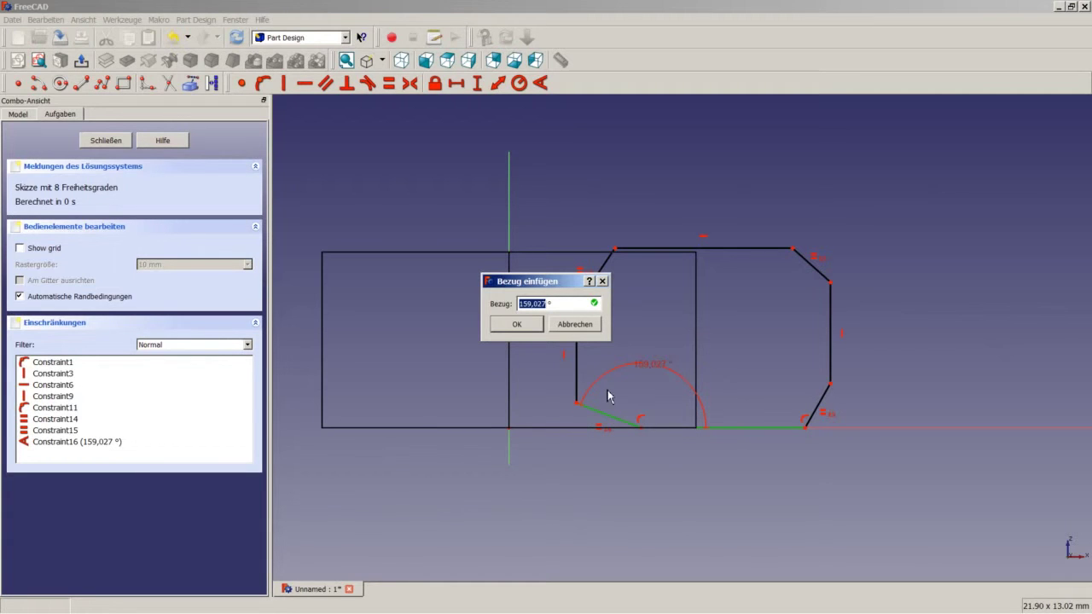
type("15")
key("Return")
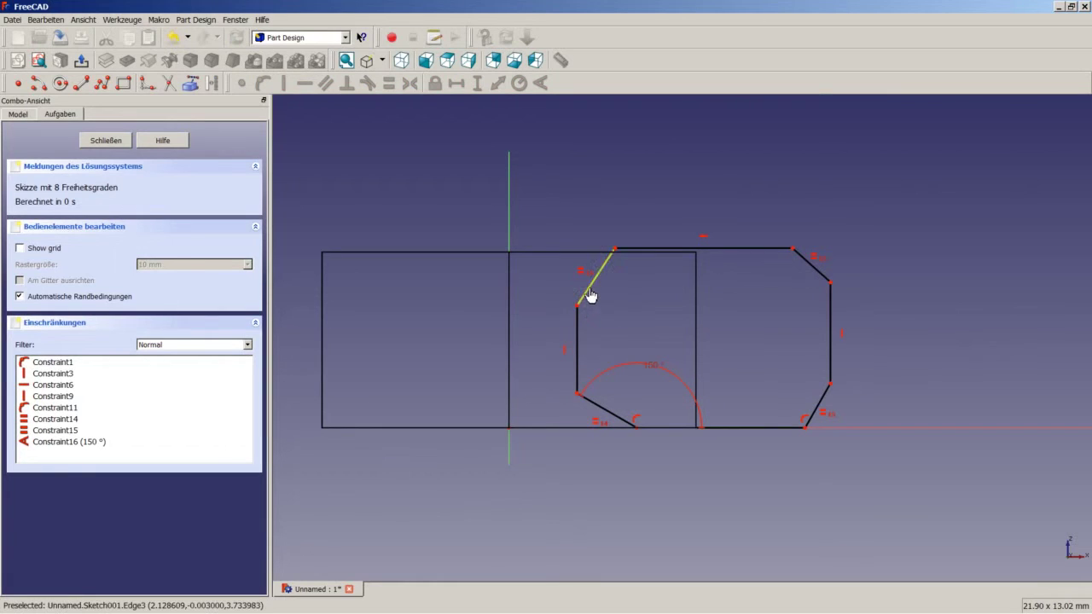
left_click(589, 286)
left_click(631, 256)
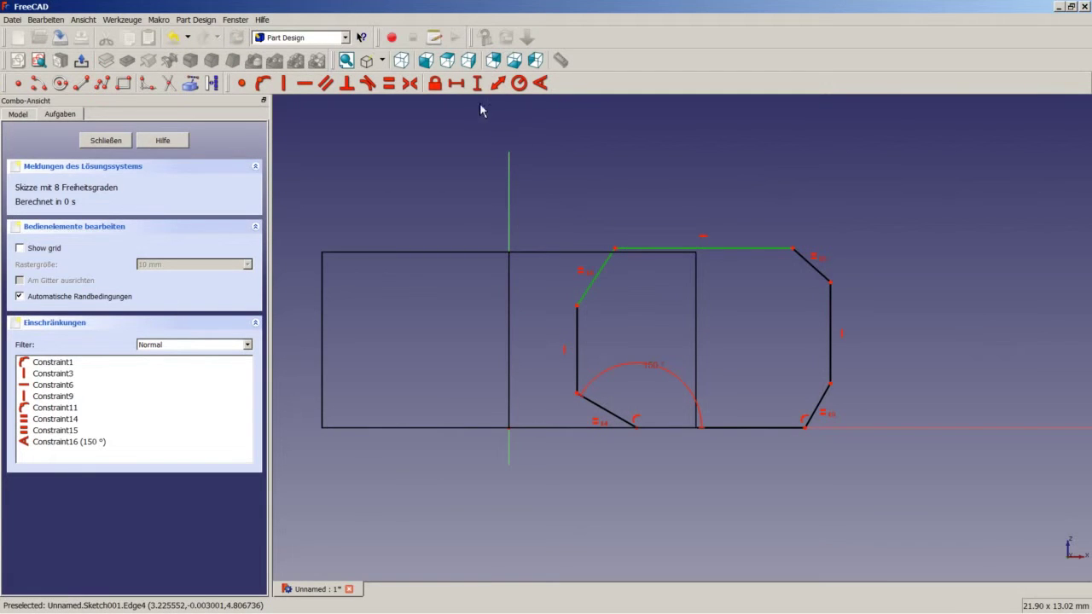
left_click(540, 82)
type("150")
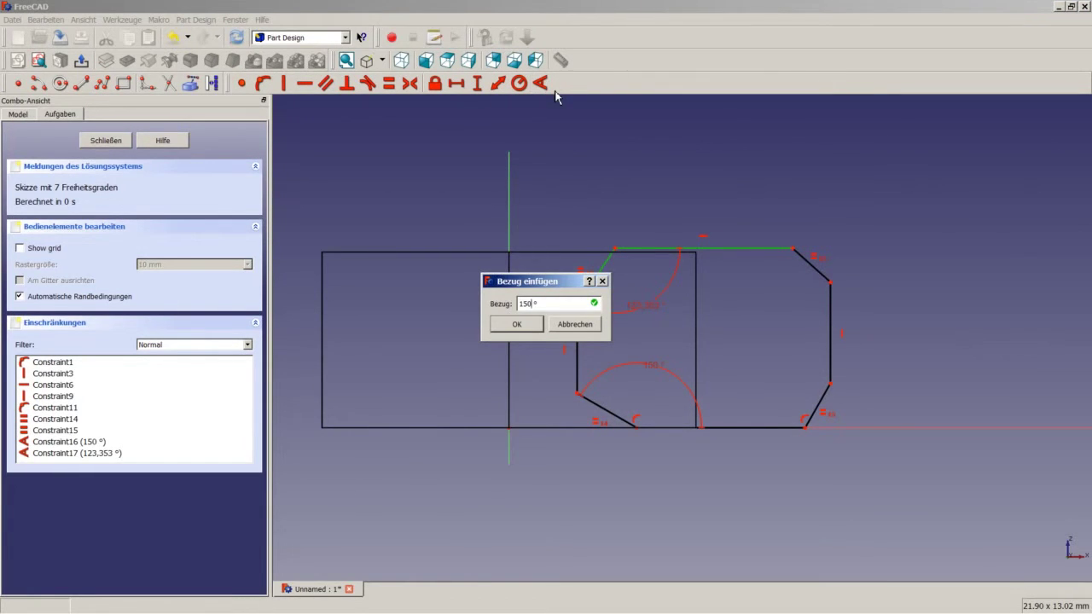
key("Return")
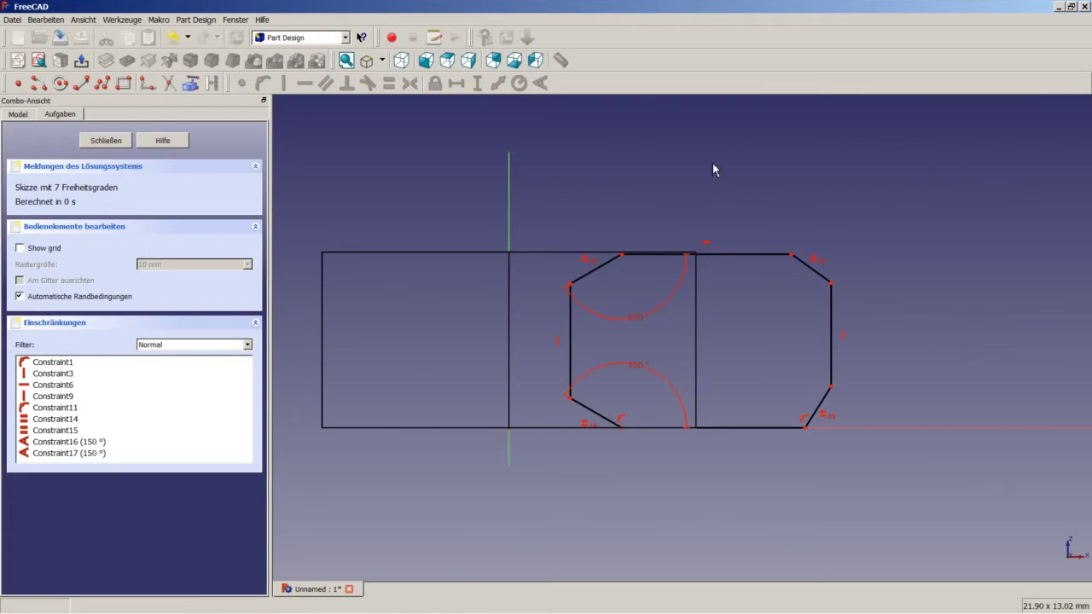
- Set 150° angles at the upper-right and lower-right slanted corners
left_click(782, 256)
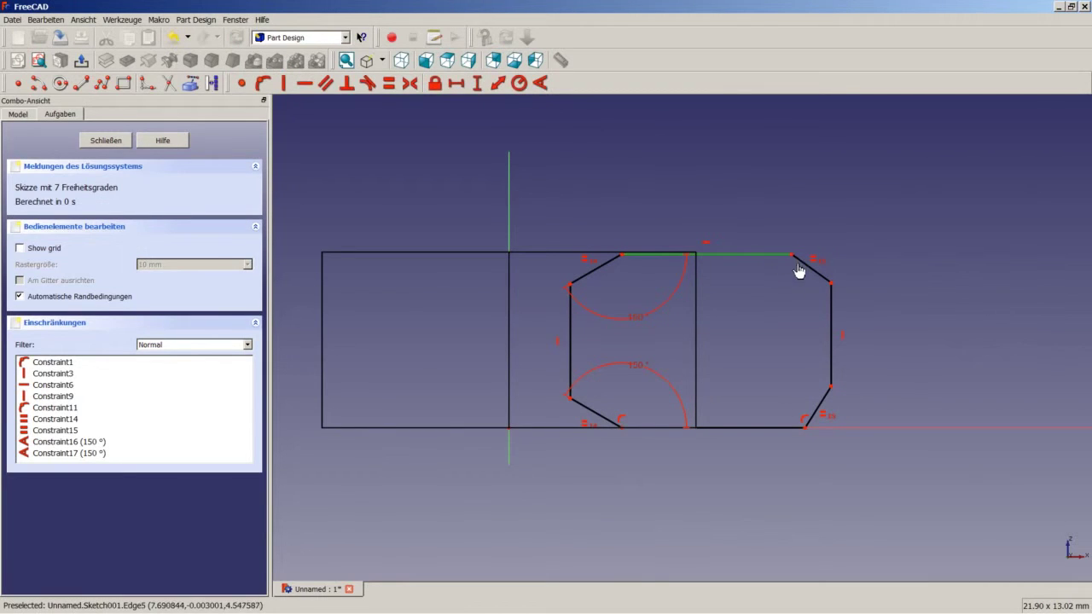
left_click(806, 266)
left_click(541, 84)
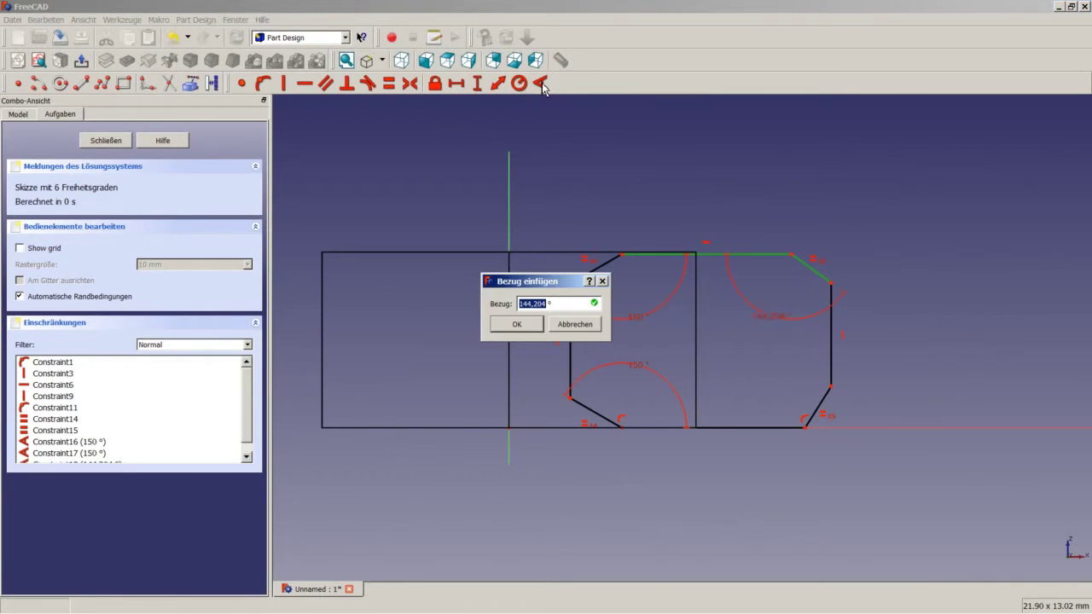
type("150")
key("Return")
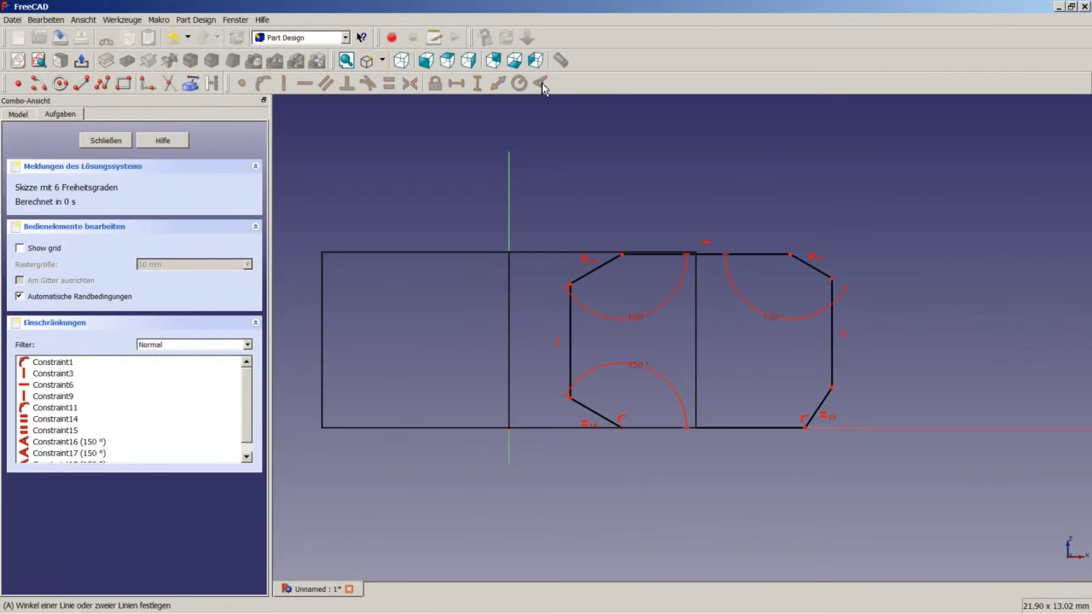
left_click(821, 407)
left_click(781, 428)
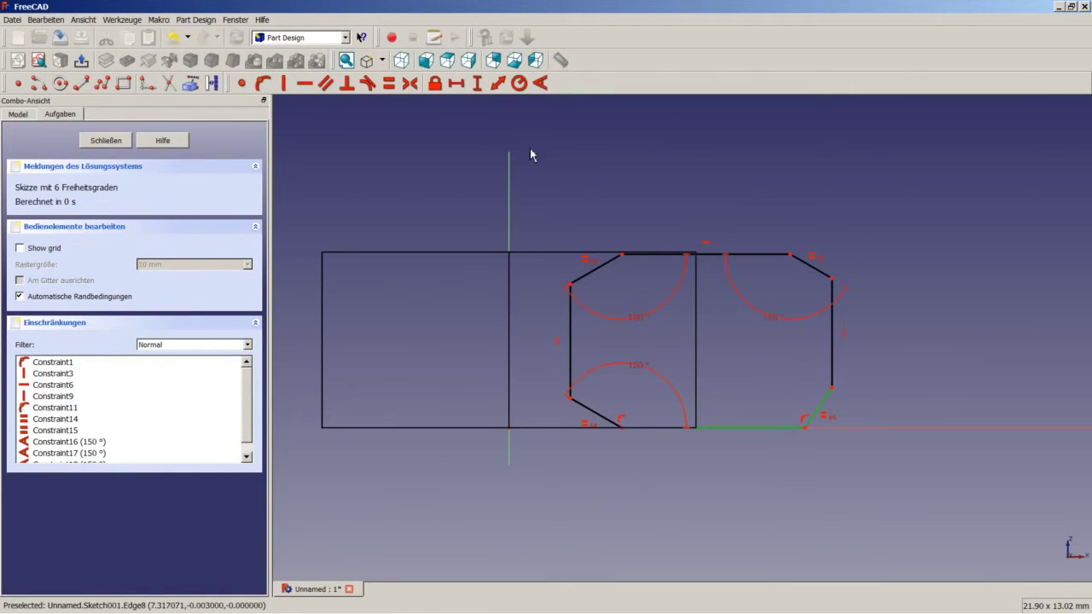
left_click(540, 84)
type("150")
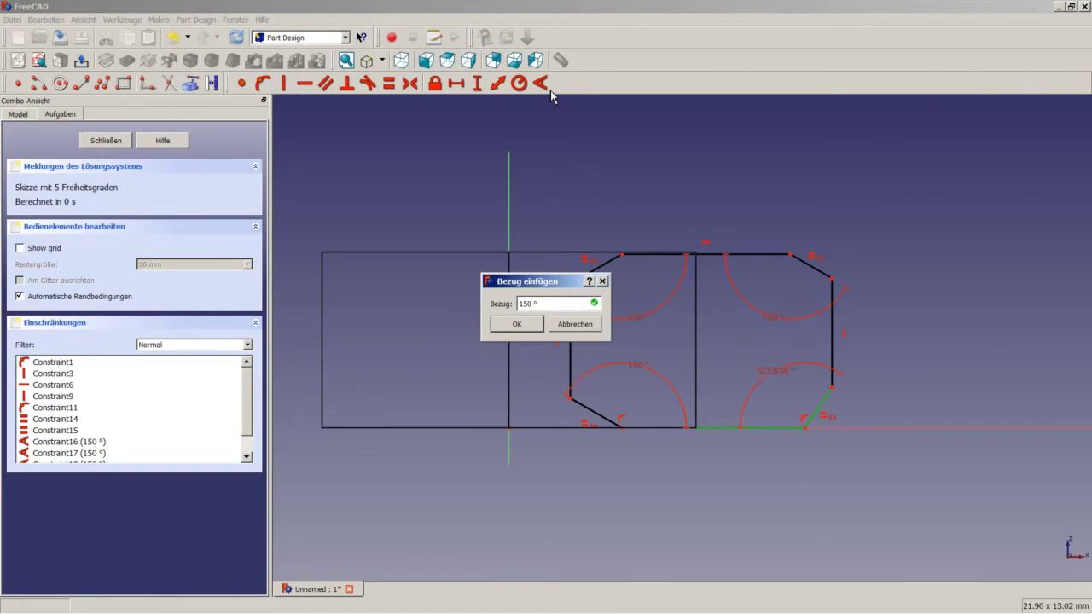
key("Return")
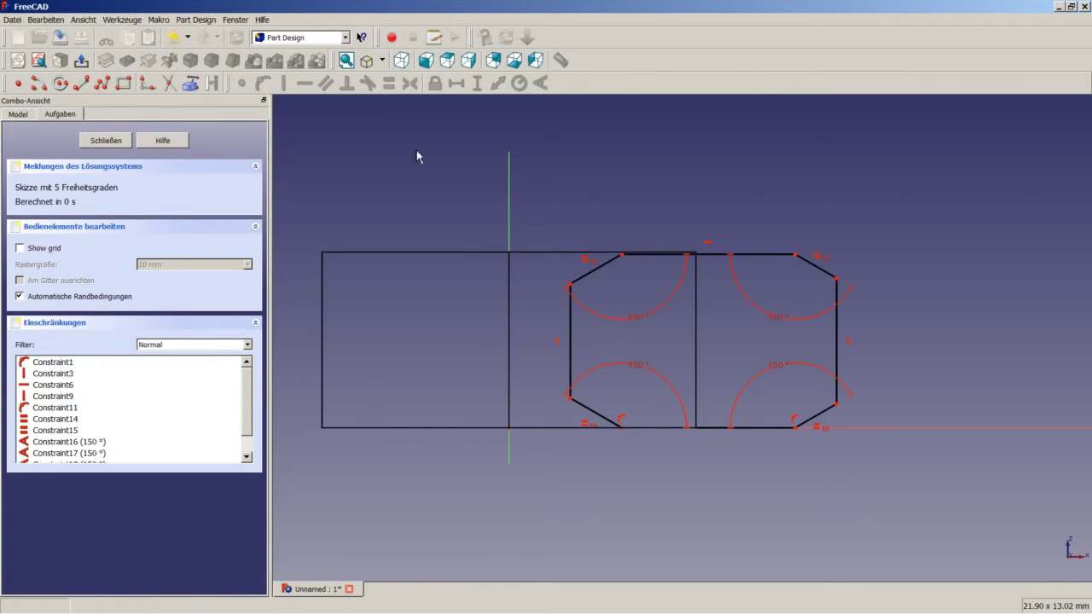
- Dimension the upper-left corner 2.5 mm horizontally from the vertical axis
left_click(570, 285)
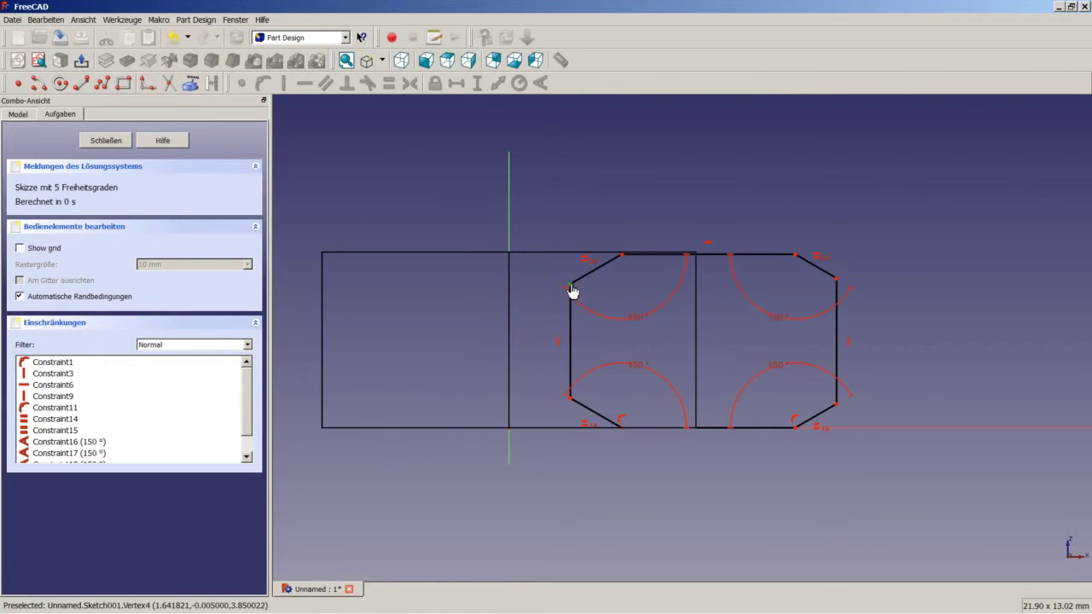
left_click(511, 208)
left_click(458, 84)
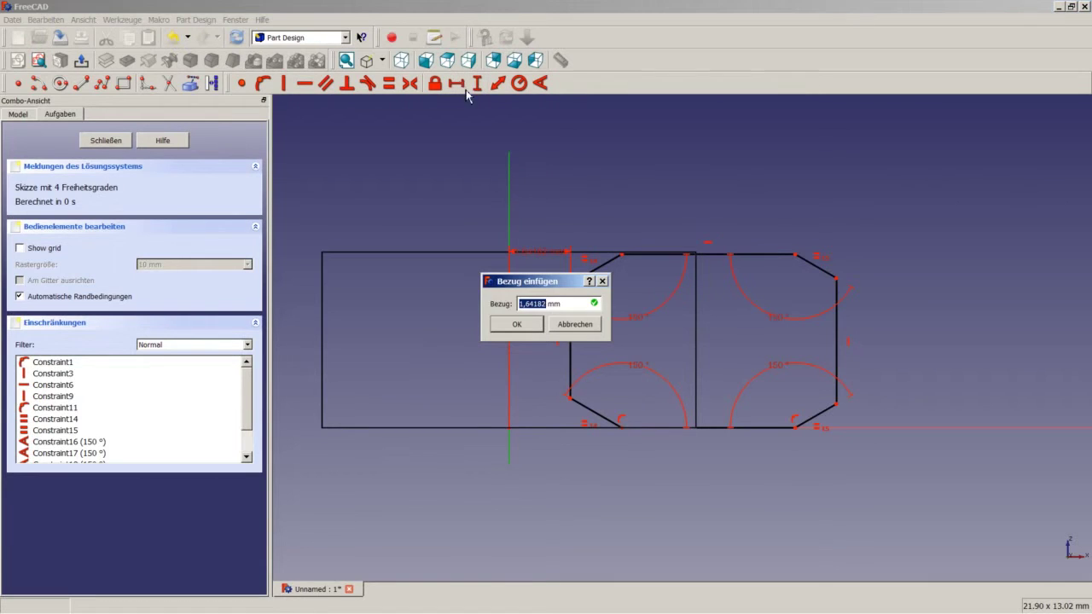
type("2")
type(",5")
key("Return")
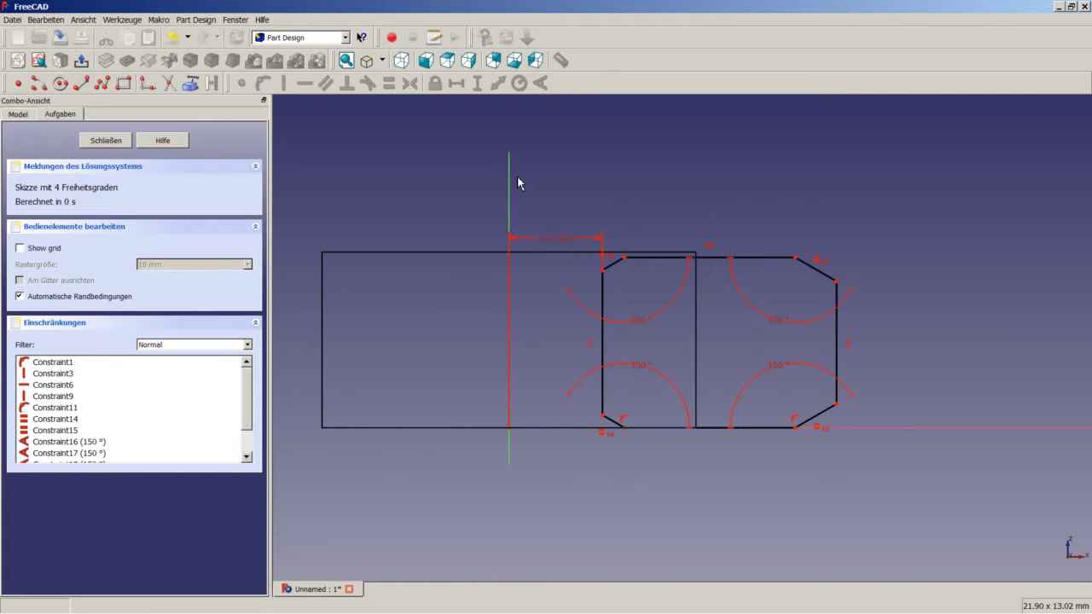
- Add a vertical height dimension between the top-right and bottom-right corners
left_click(795, 257)
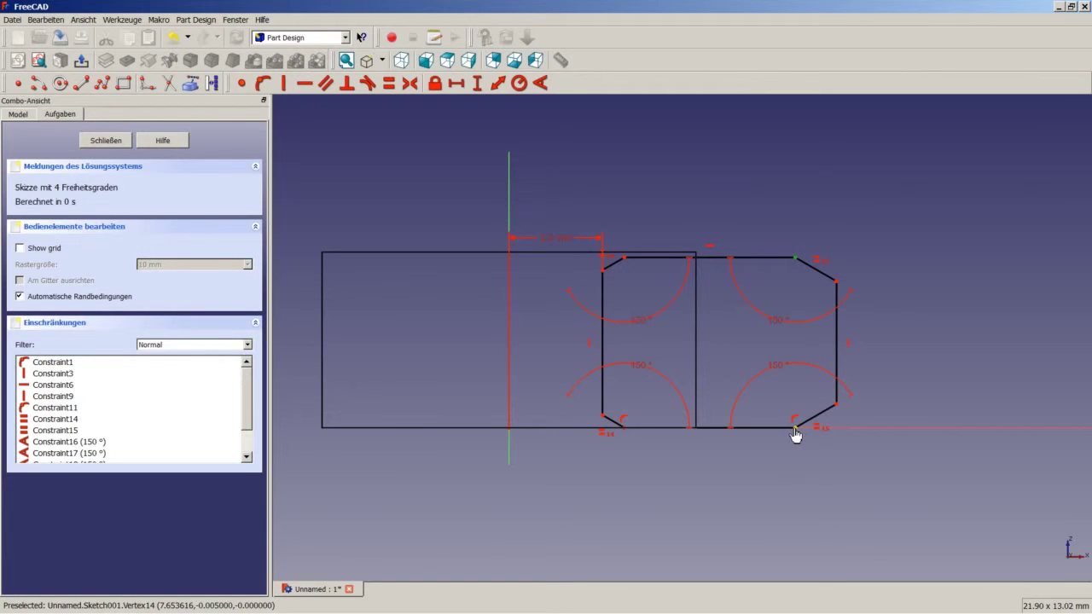
left_click(794, 429)
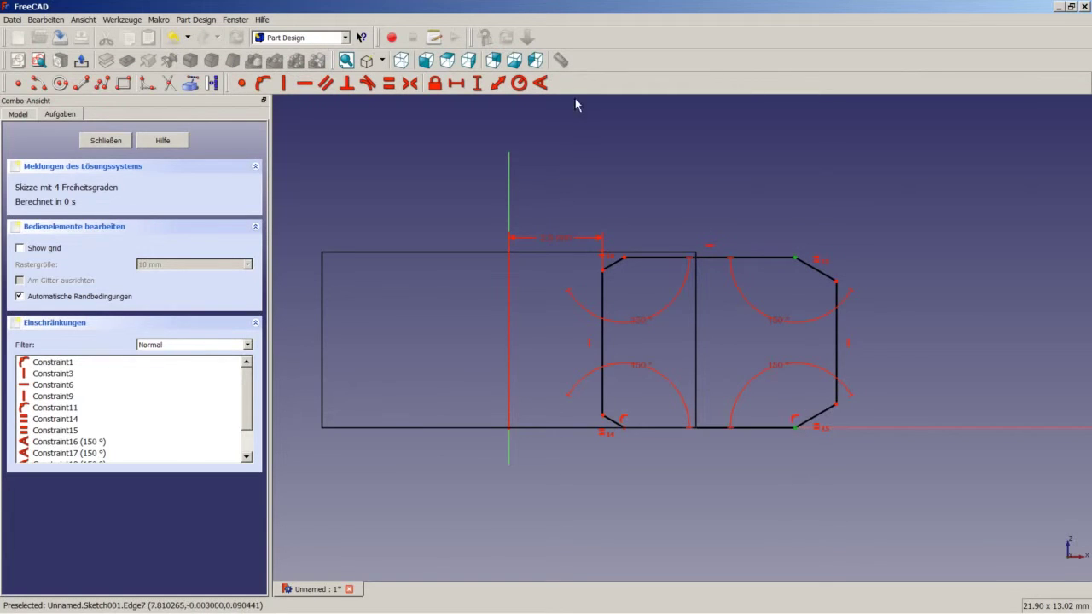
left_click(478, 82)
type("4")
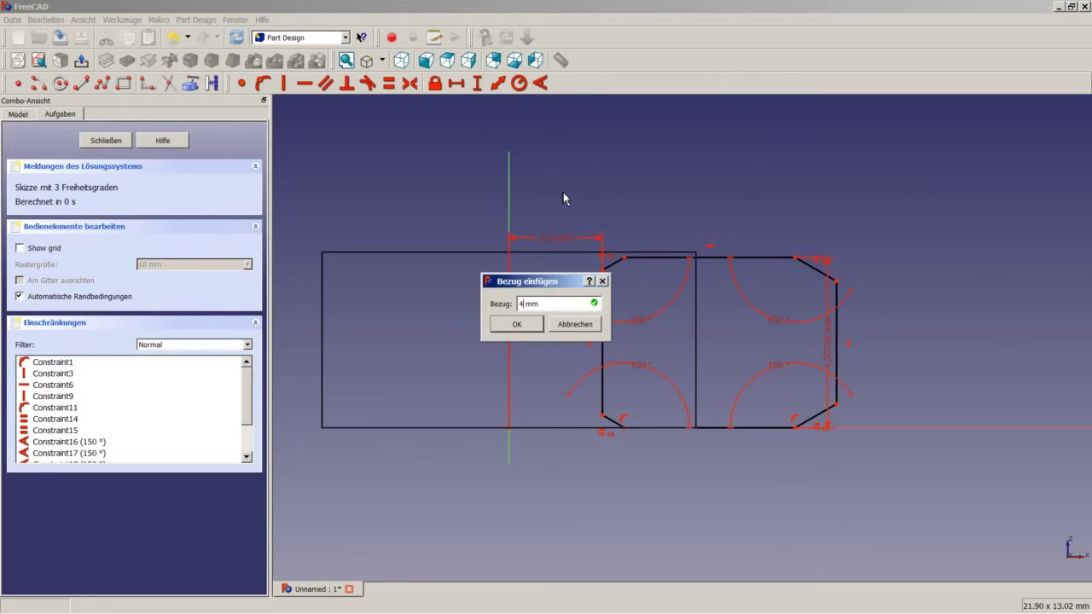
type("14")
key("Return")
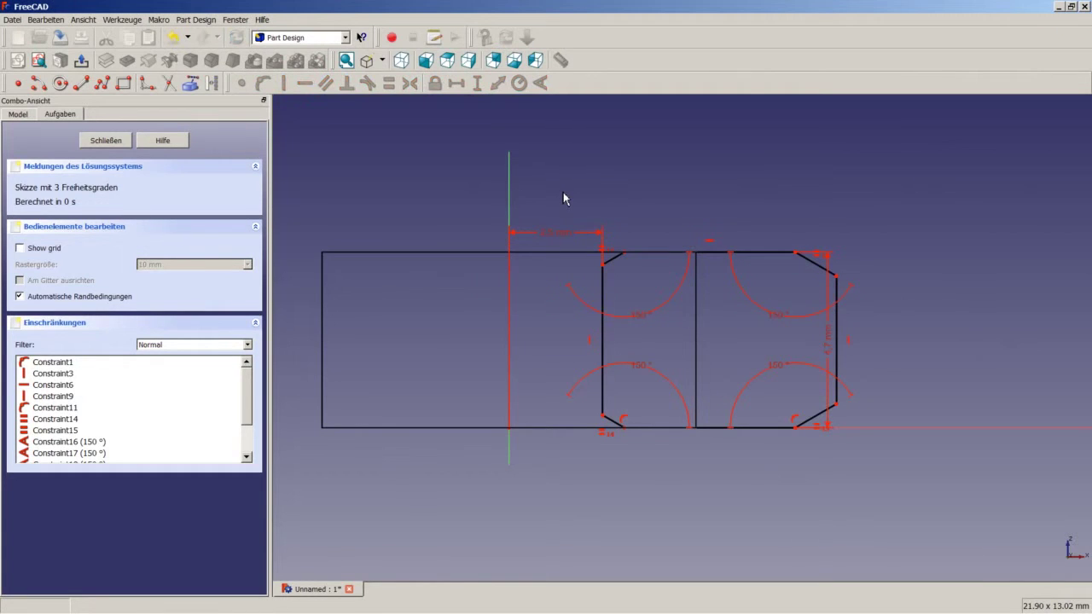
- Give a top chamfer corner a 3 mm horizontal distance and select the top-right corner
left_click(625, 260)
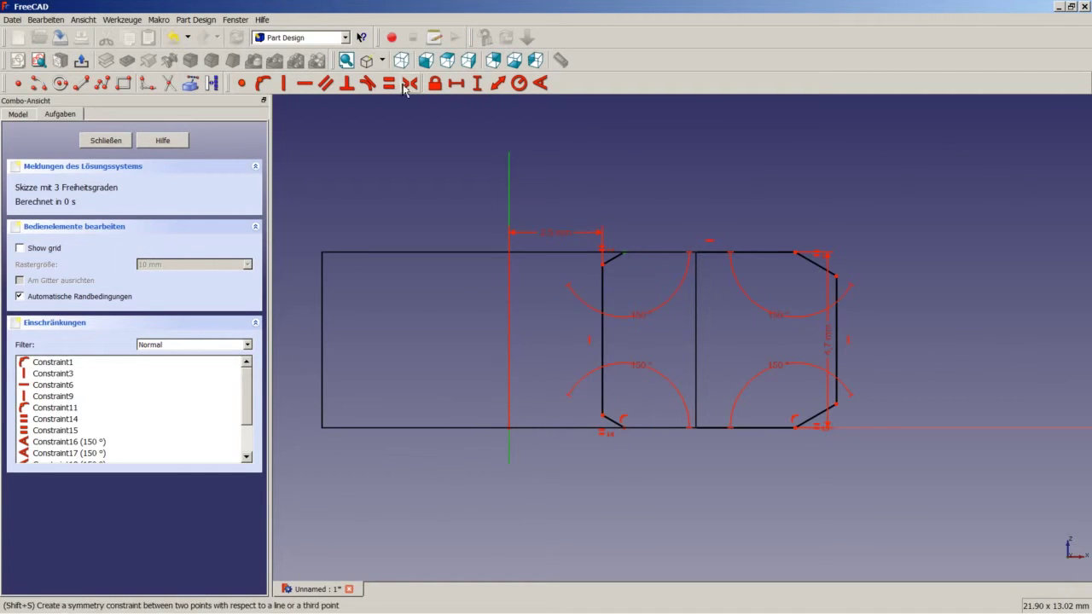
left_click(462, 86)
type("3")
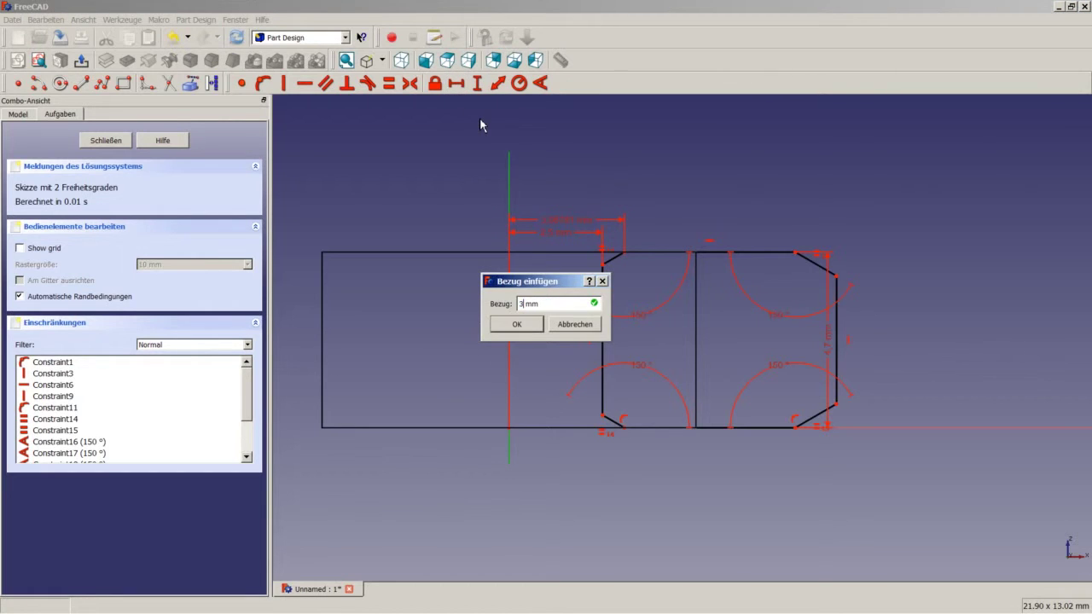
key("Return")
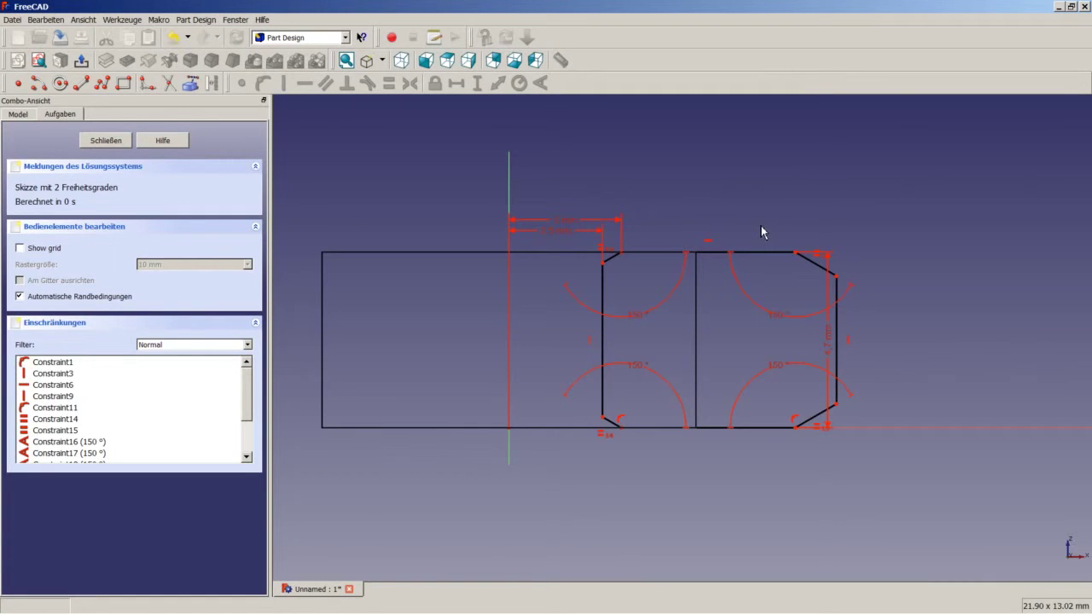
left_click(796, 254)
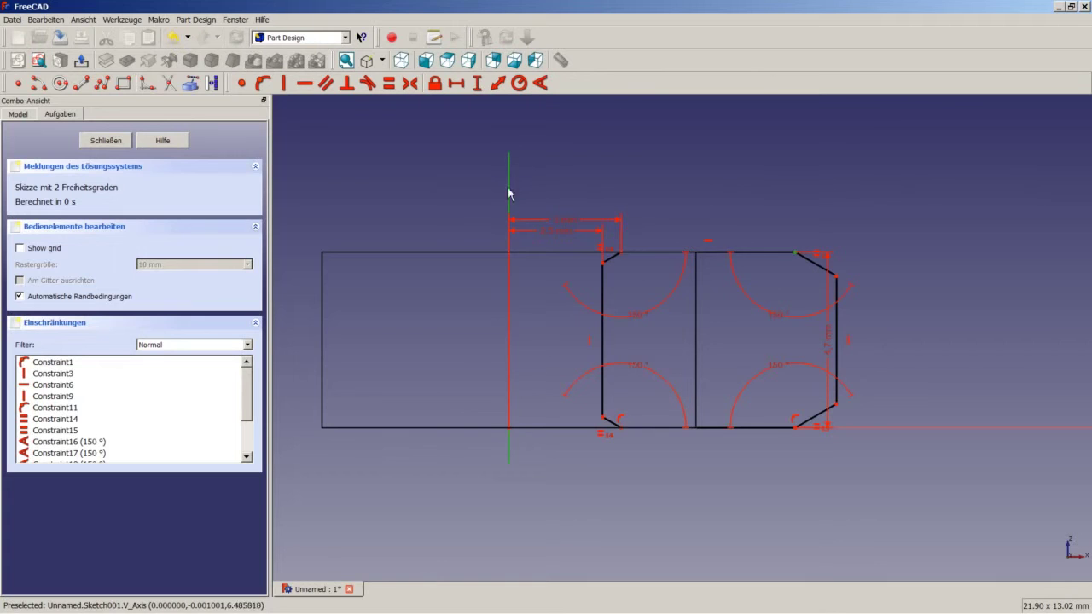
left_click(795, 252)
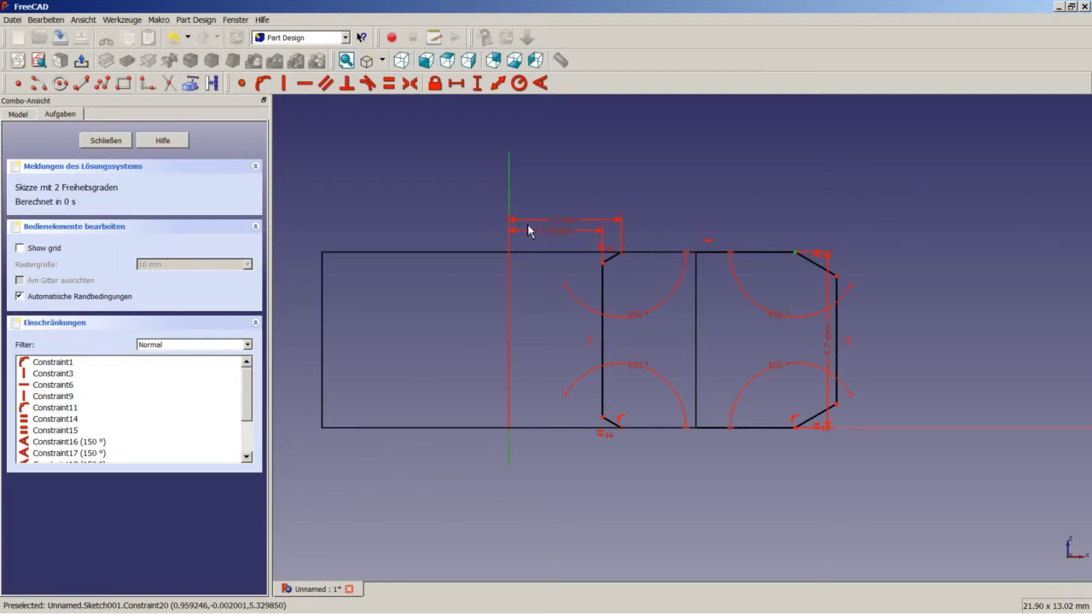
- Place the top-right corner 5 mm and the tip vertex 6 mm horizontally from the axis
left_click(456, 83)
type("5")
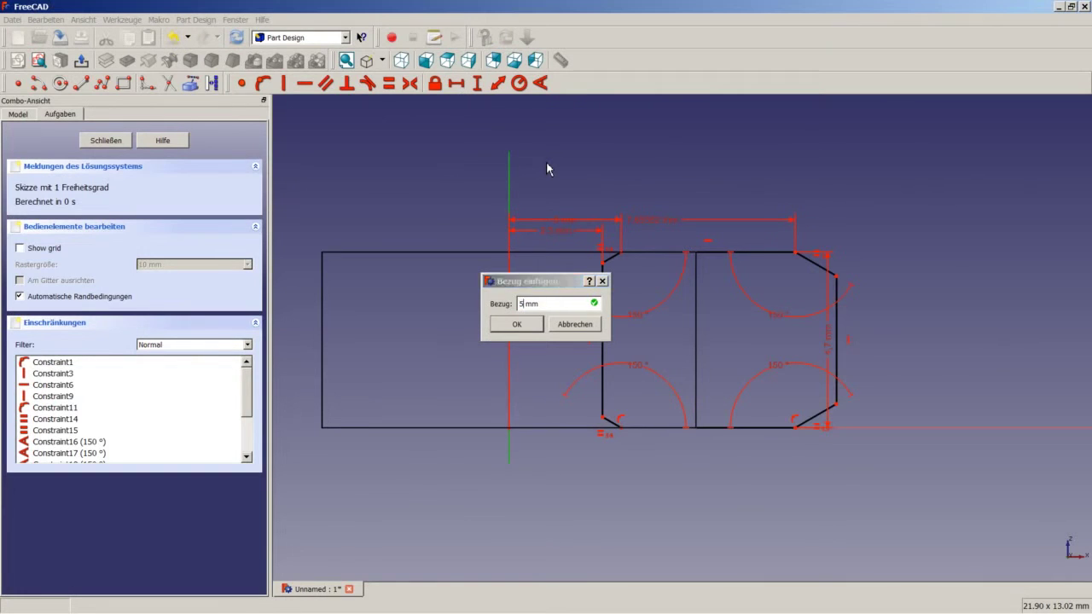
key("Return")
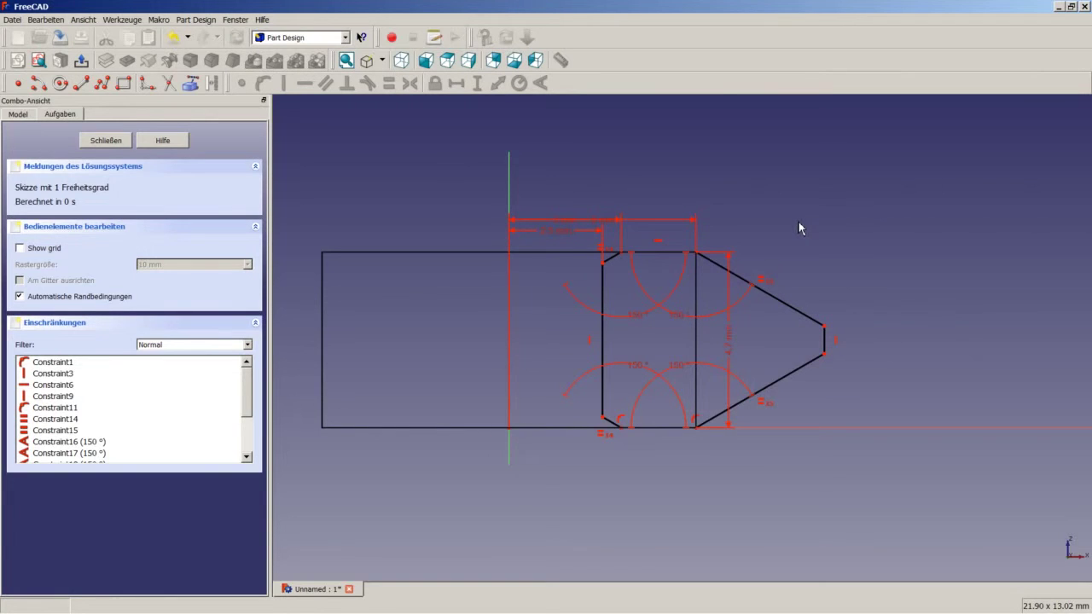
left_click(825, 324)
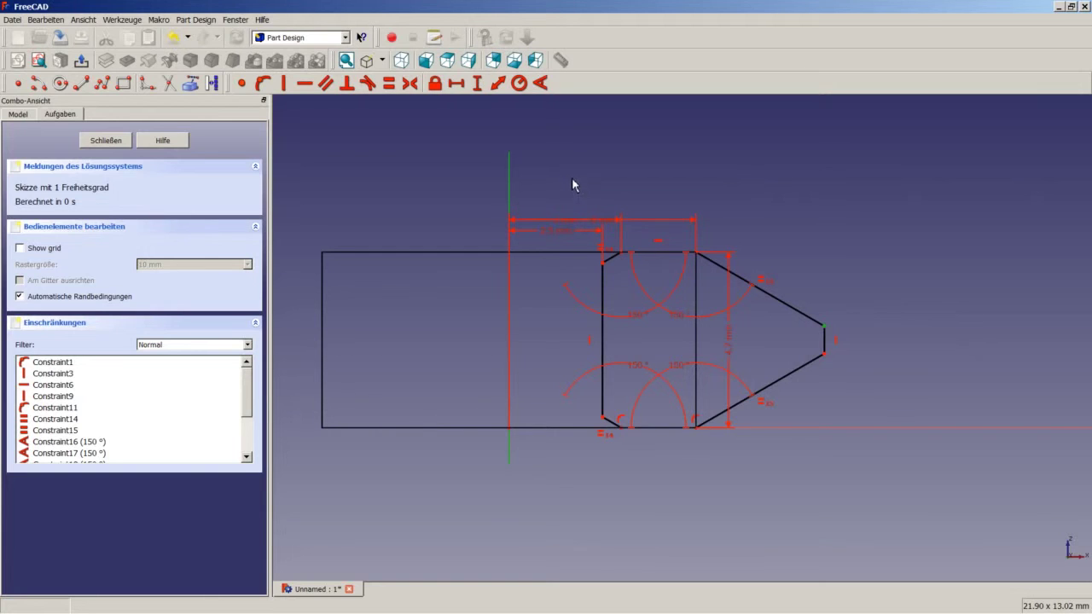
left_click(457, 83)
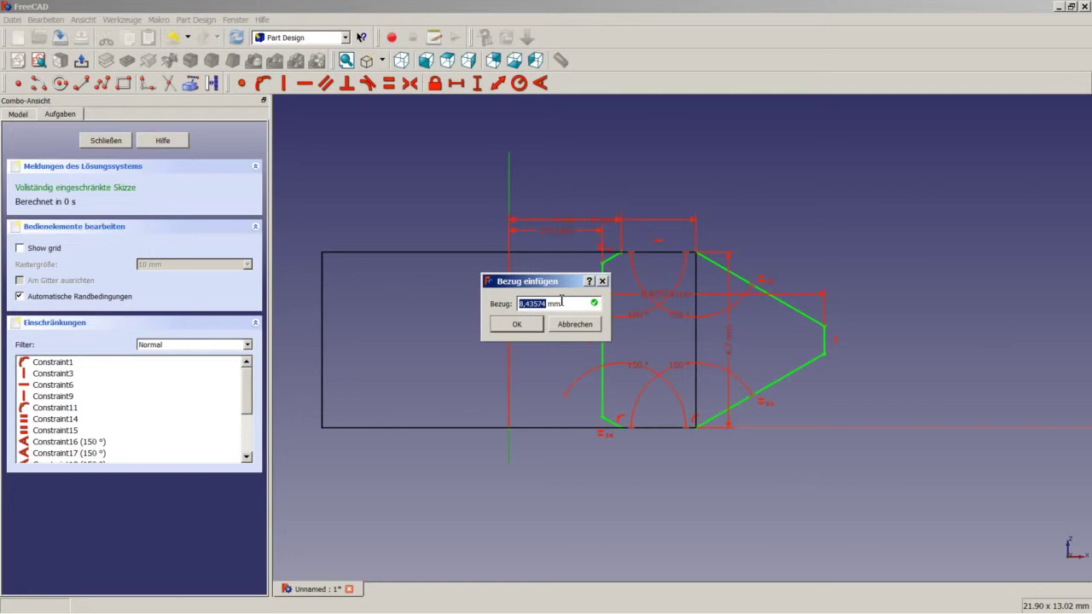
type("6")
key("Return")
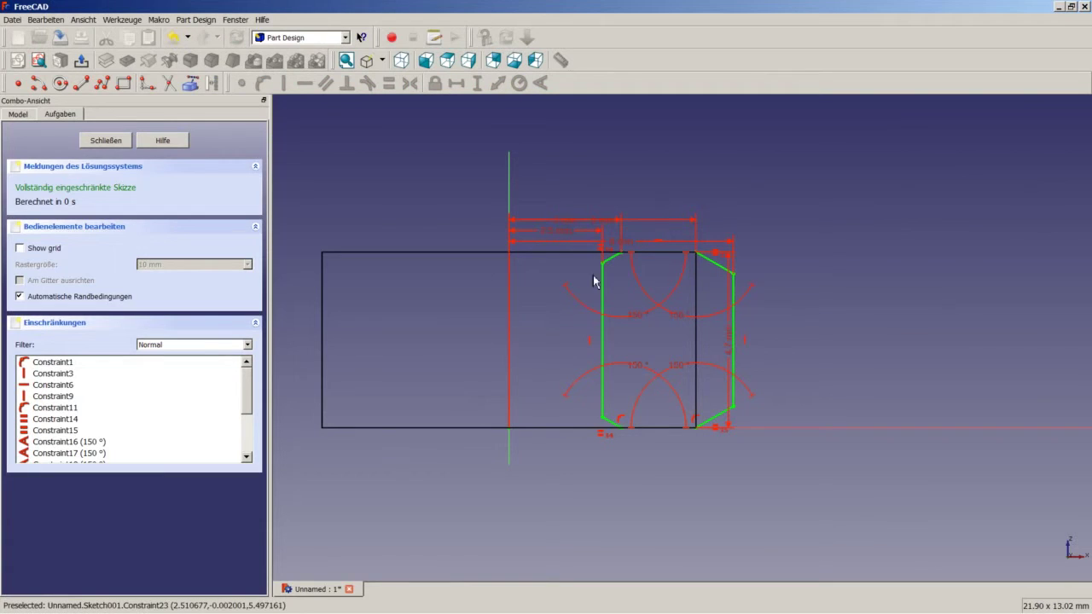
- Close the sketch and revolve it 360° around the vertical sketch axis
left_click(108, 141)
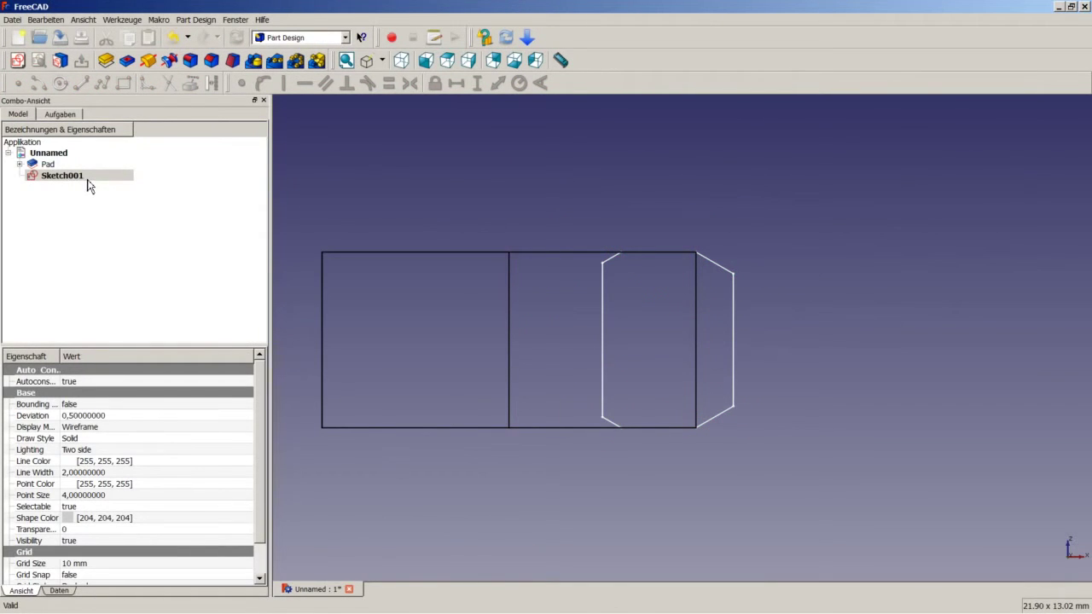
left_click(155, 65)
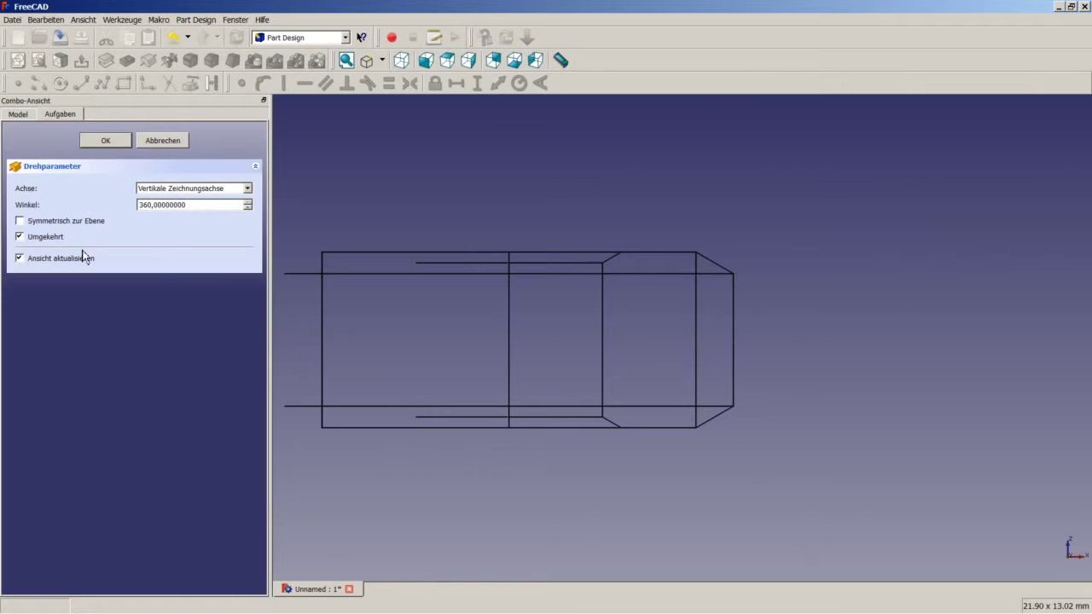
left_click(107, 141)
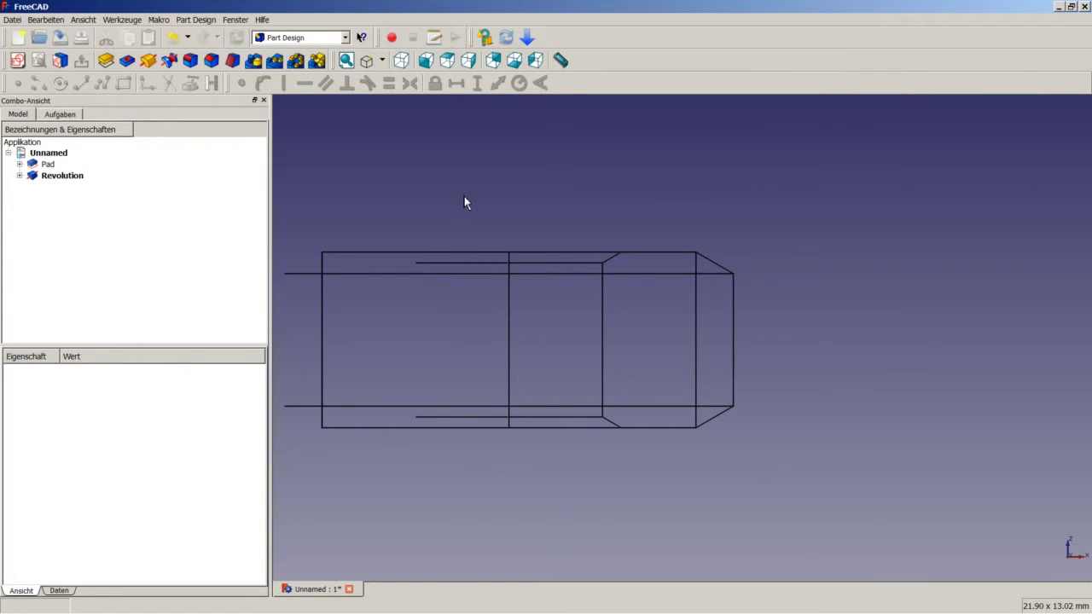
- Switch the draw style to Original and orbit to view the nut from above
left_click(383, 62)
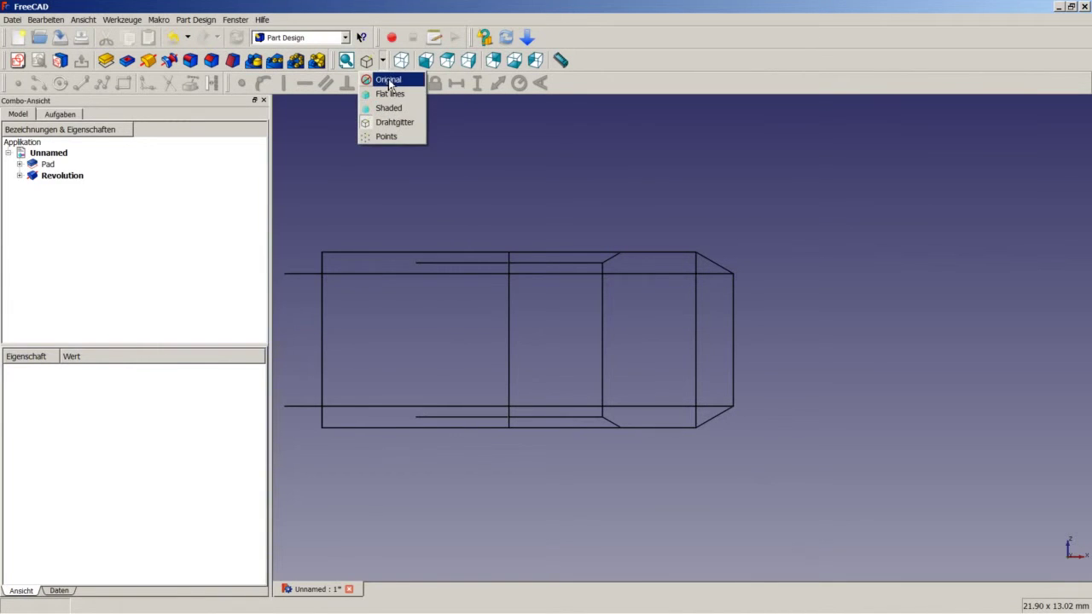
left_click(389, 84)
middle_click_drag(524, 185, 559, 241)
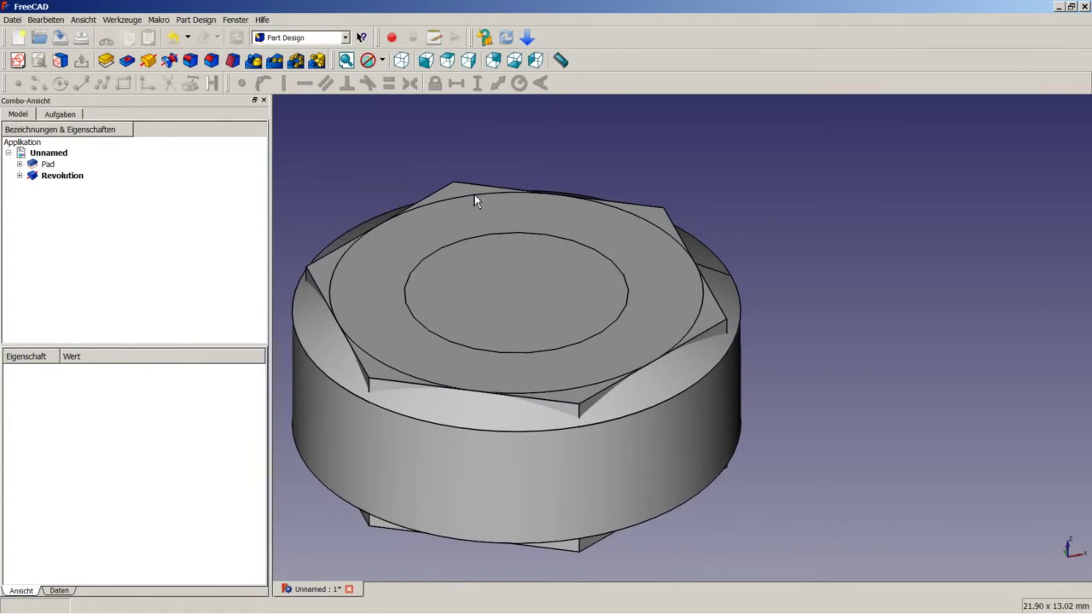
- In the Part workbench, intersect Pad and Revolution into a Common solid and fit it in view
left_click(345, 38)
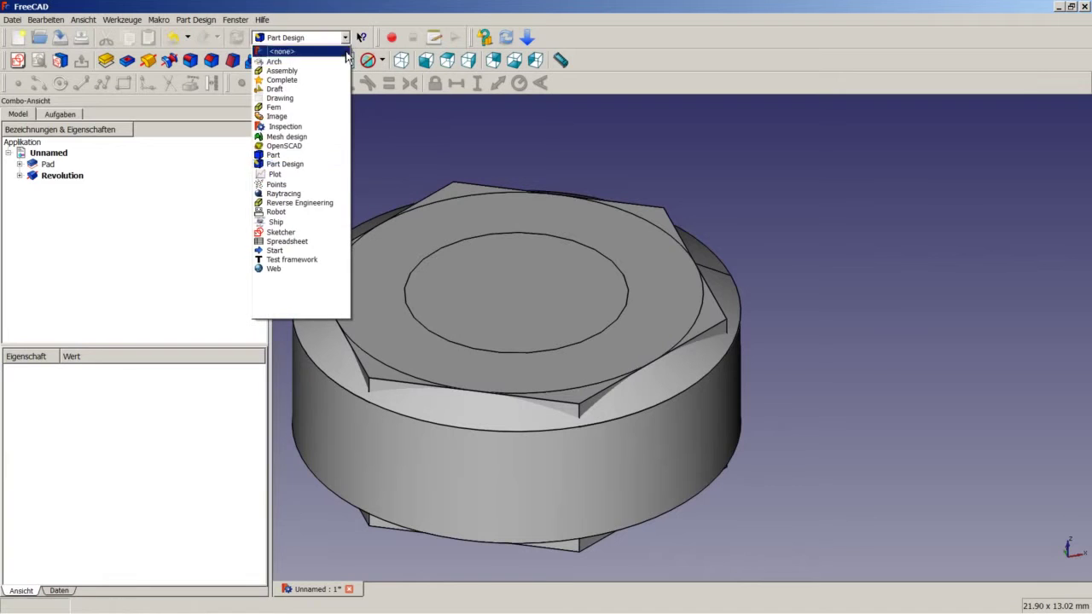
left_click(294, 152)
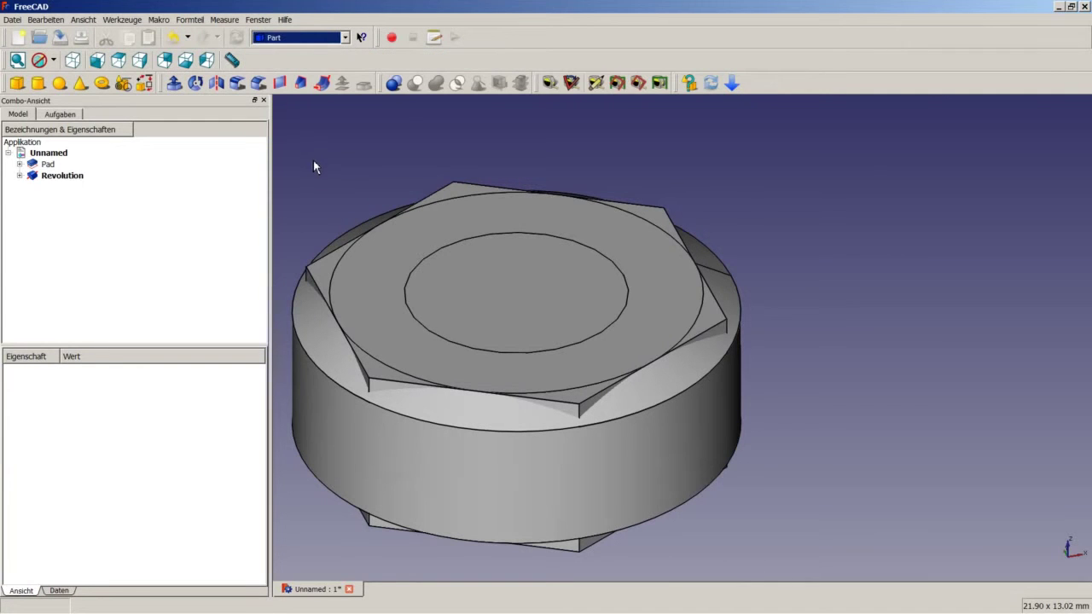
left_click(50, 166)
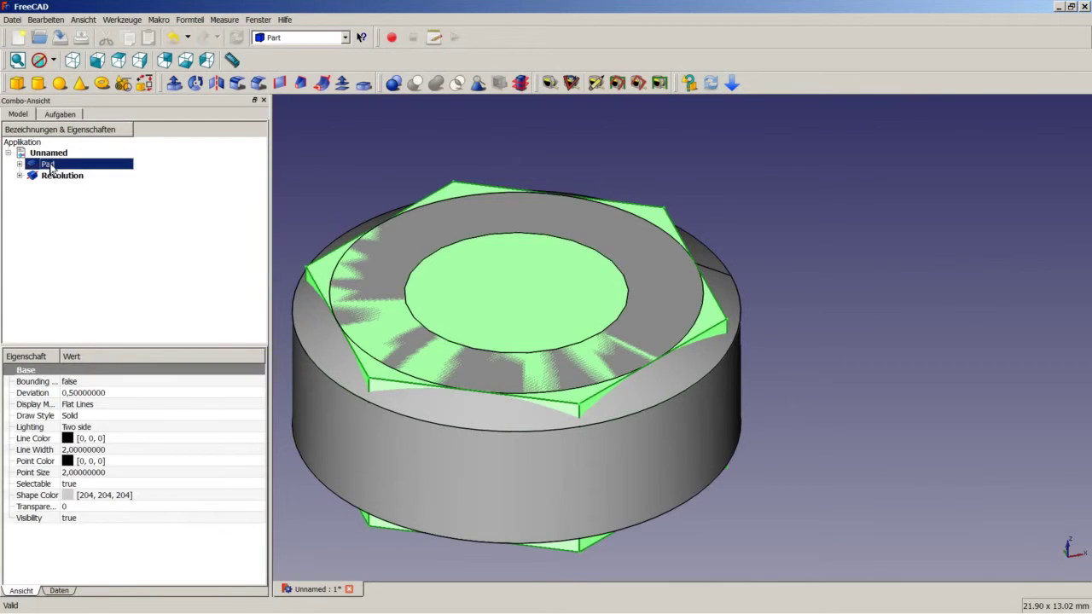
left_click(58, 176, "ctrl")
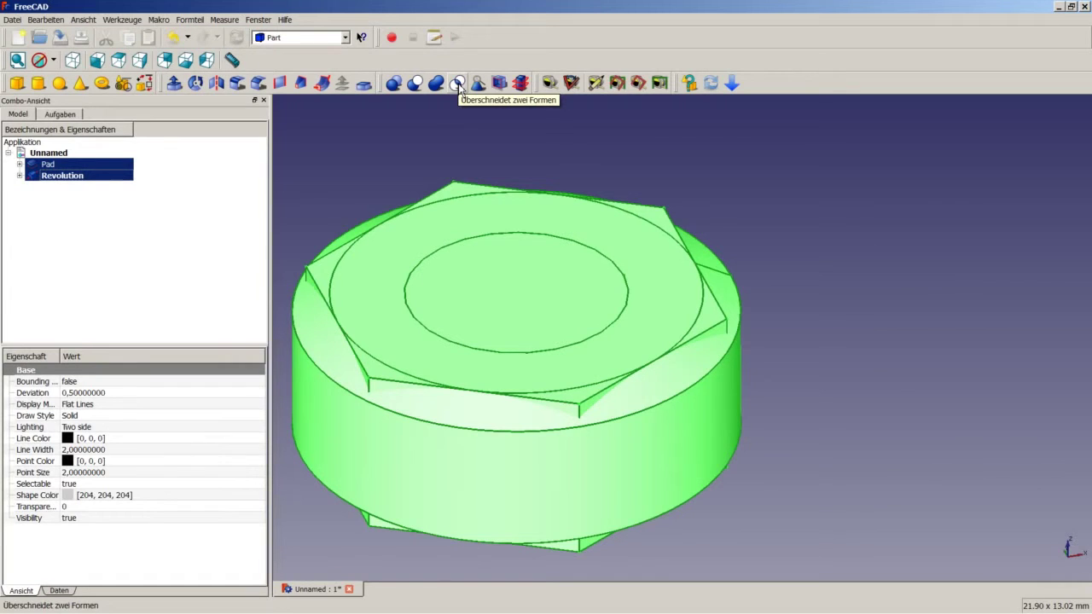
left_click(458, 83)
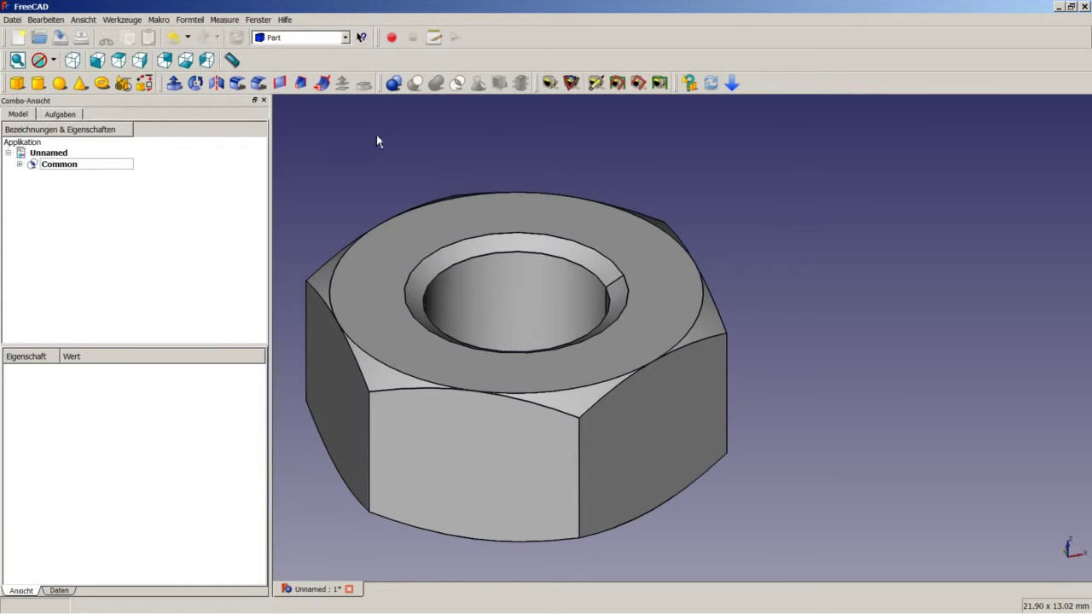
left_click(72, 60)
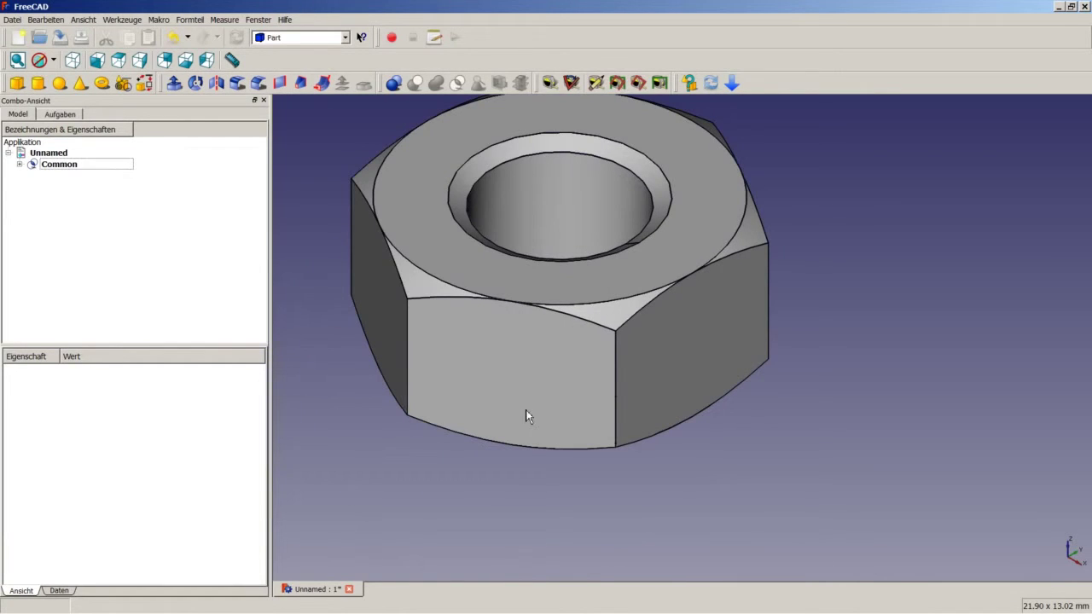
right_click(456, 486)
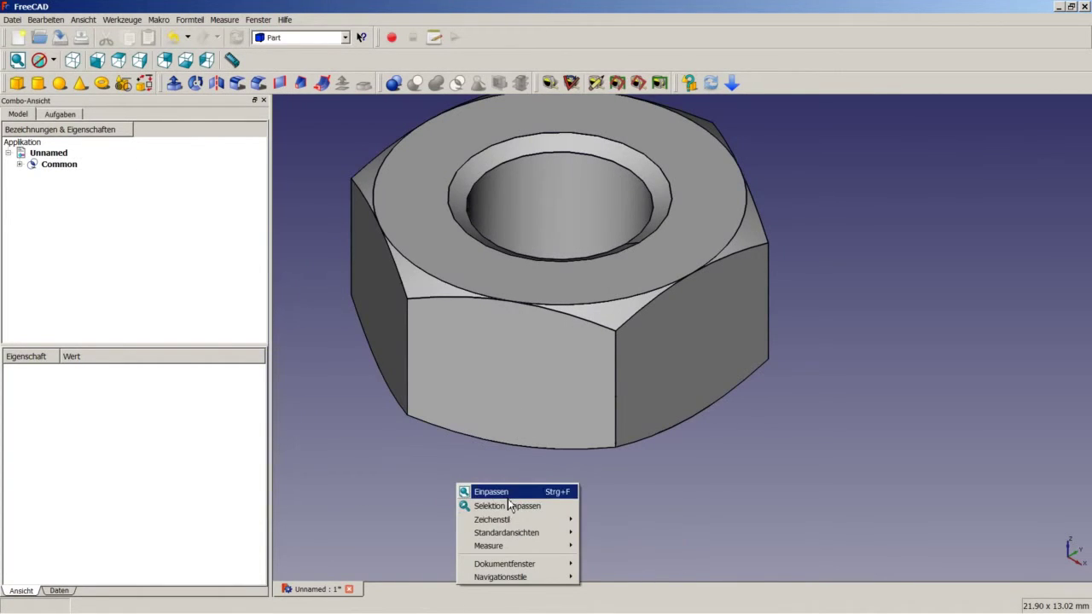
left_click(508, 495)
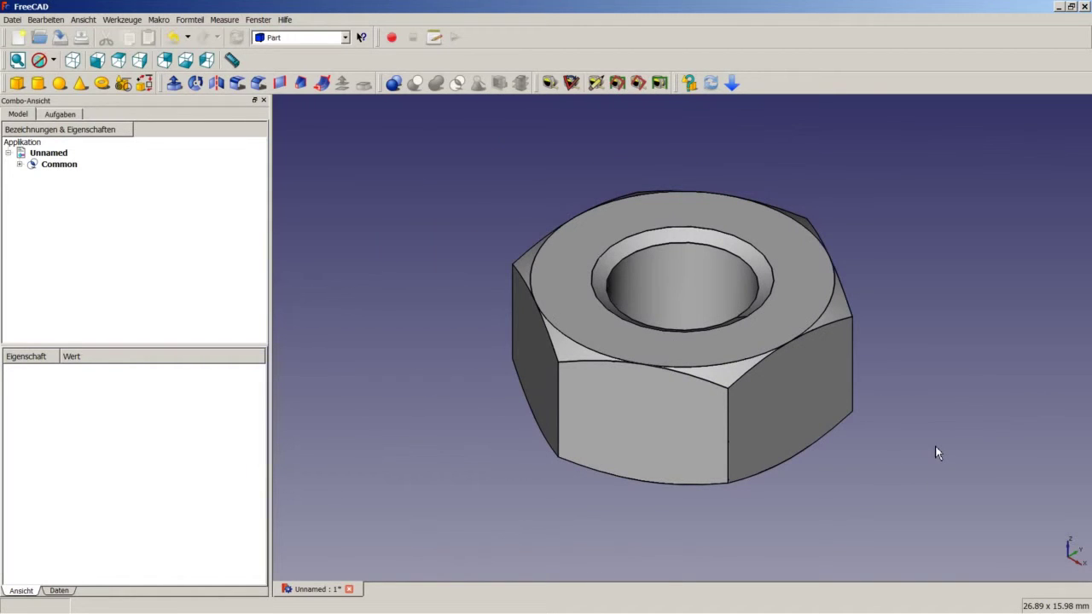
- Save the hex nut document with Ctrl+S
key("ctrl+s")
- Switch back to Part Design and display the nut in Drahtgitter wireframe style
left_click(345, 37)
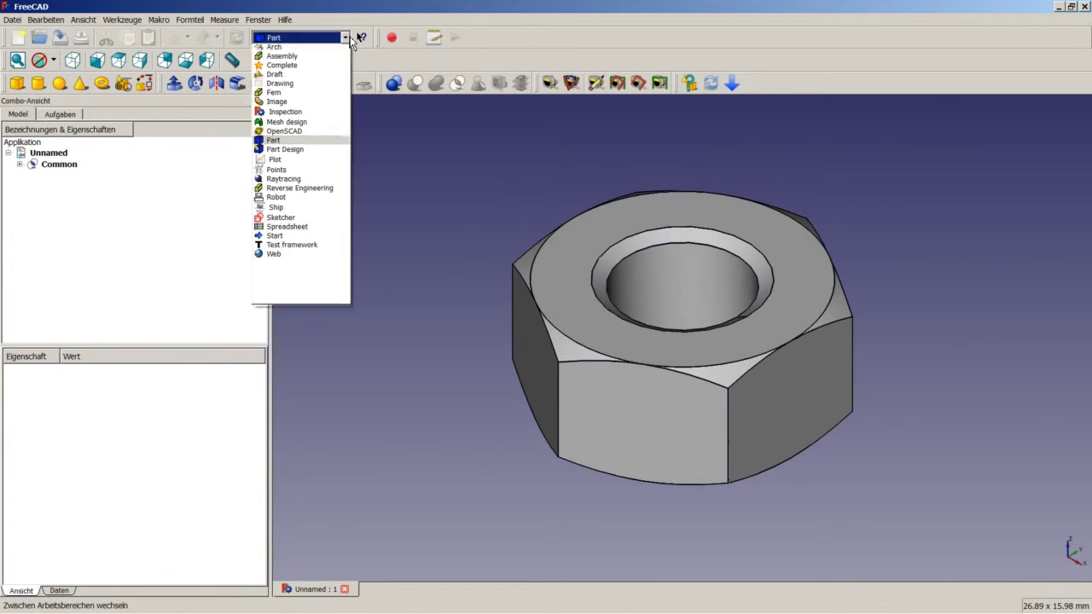
left_click(310, 165)
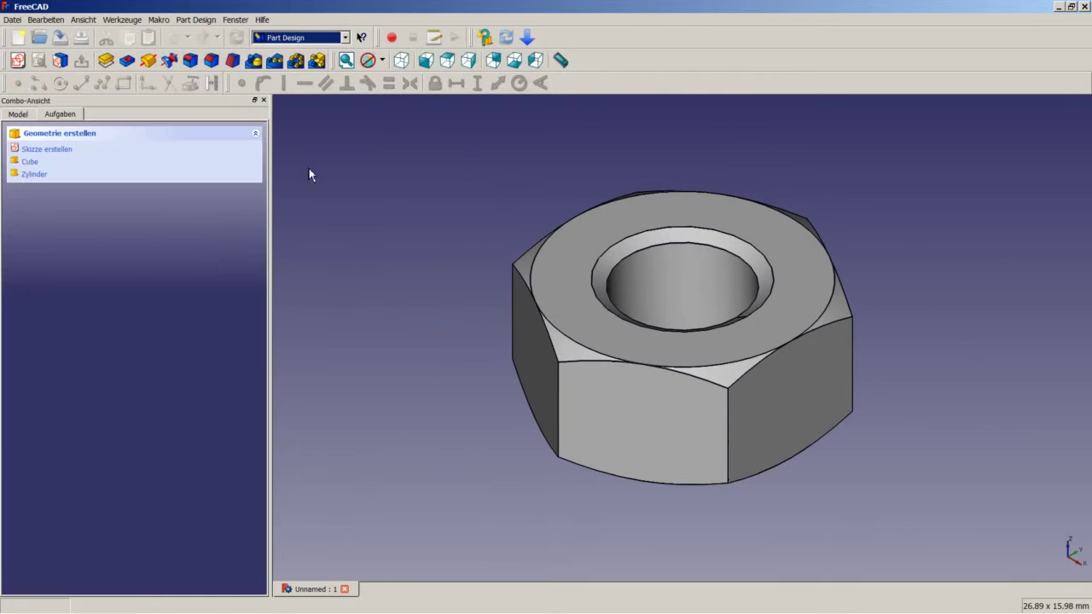
left_click(383, 60)
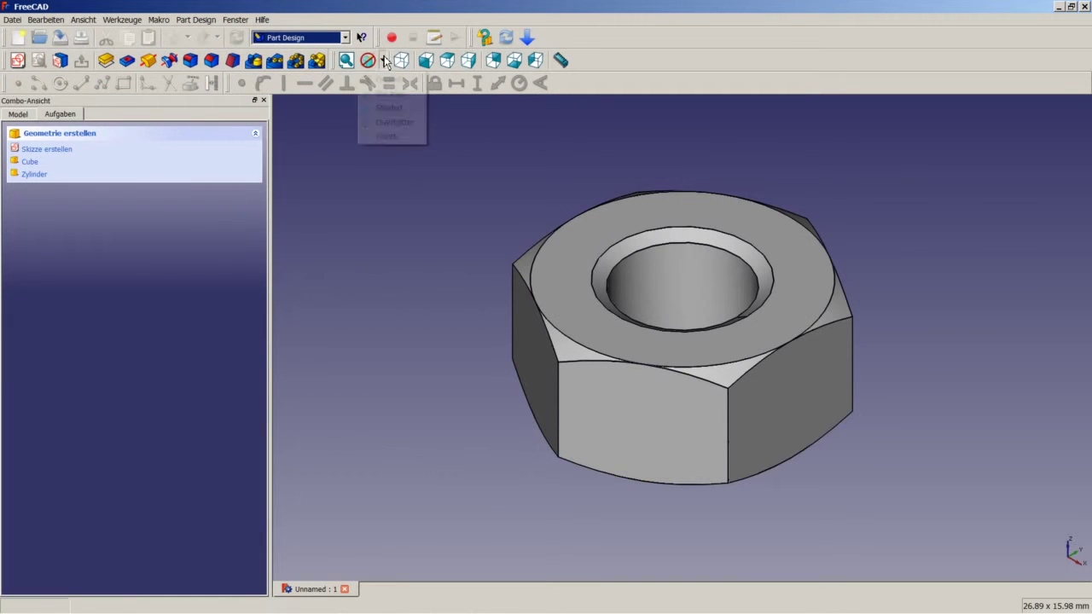
left_click(387, 126)
left_click(354, 157)
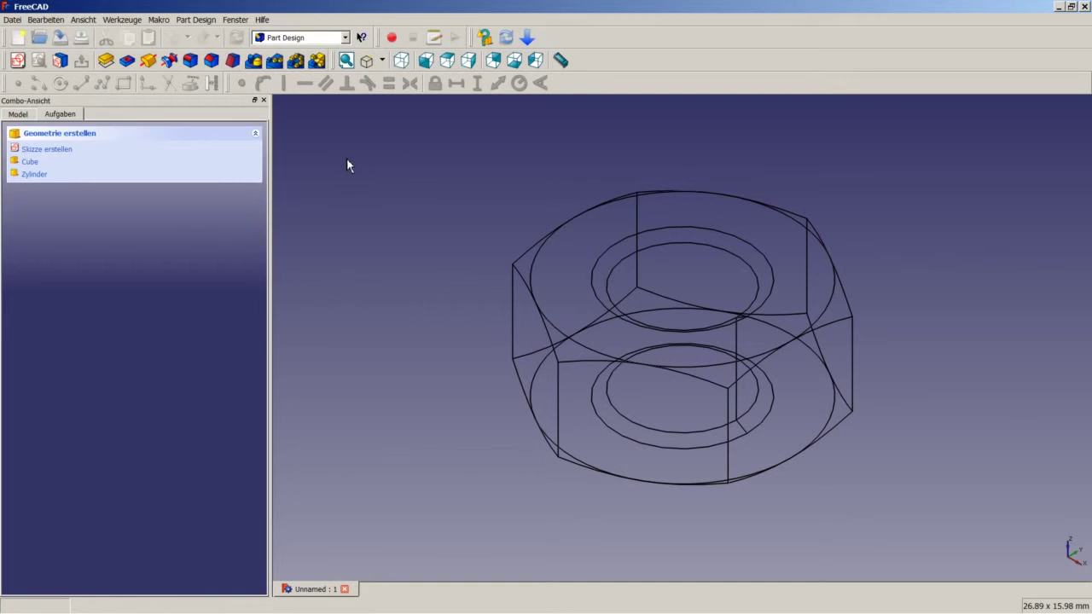
- Expand Common > Revolution in the model tree and edit Sketch001
left_click(19, 115)
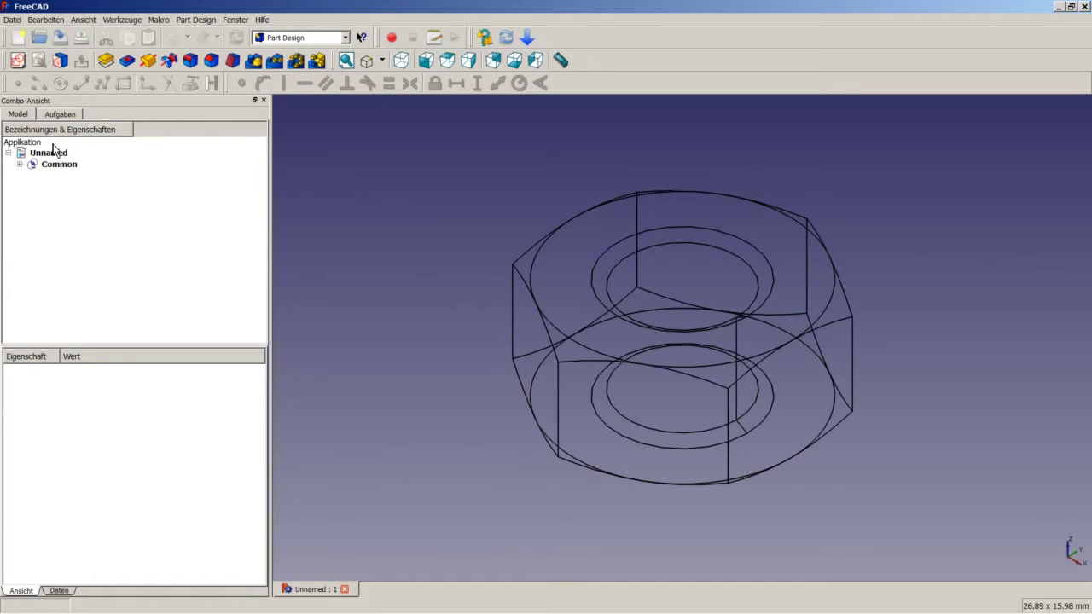
left_click(19, 163)
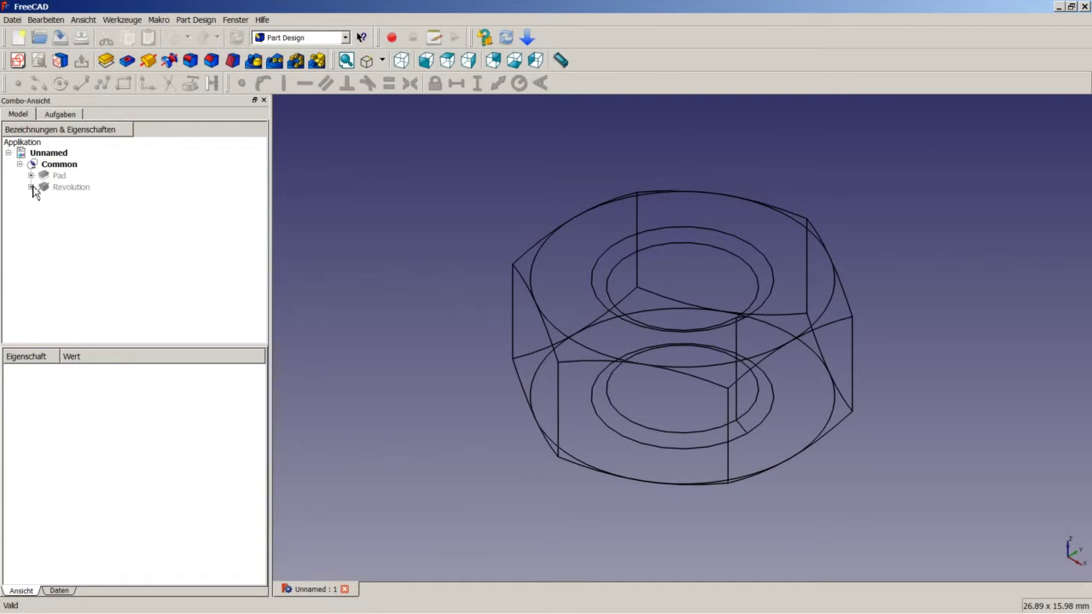
left_click(31, 186)
right_click(77, 200)
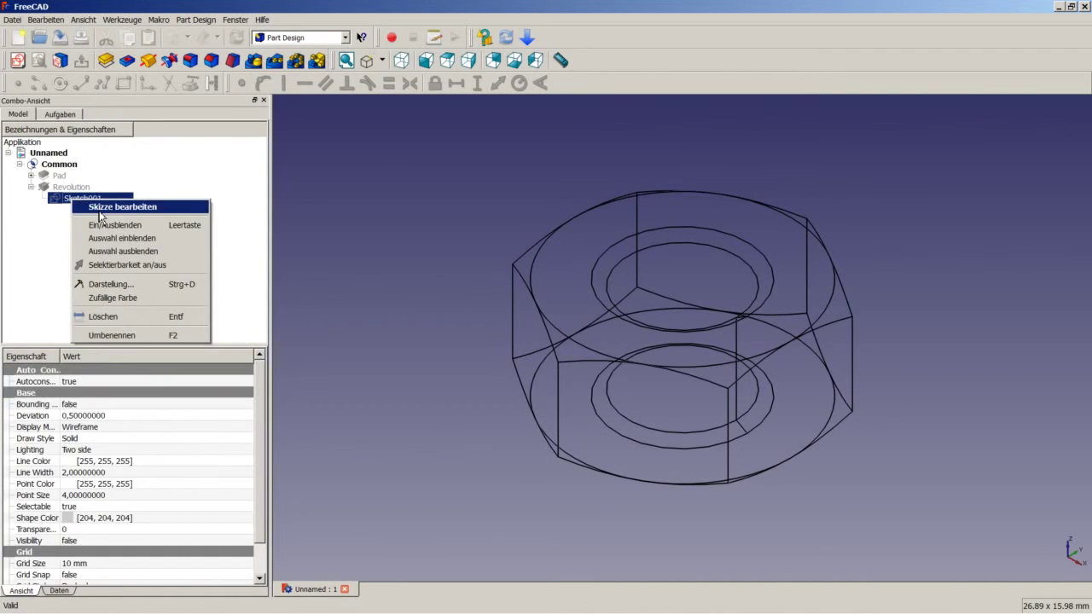
left_click(98, 212)
- Try a vertical length on the left edge, then delete the redundant vertical dimension
scroll(788, 383, "up", 1)
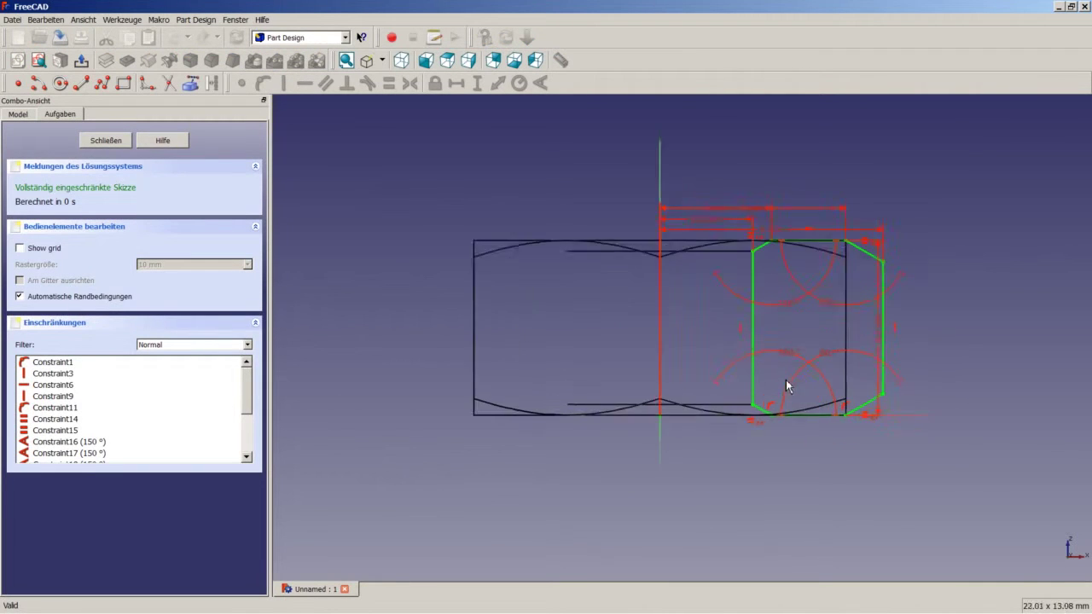
scroll(795, 338, "up", 2)
scroll(776, 267, "up", 2)
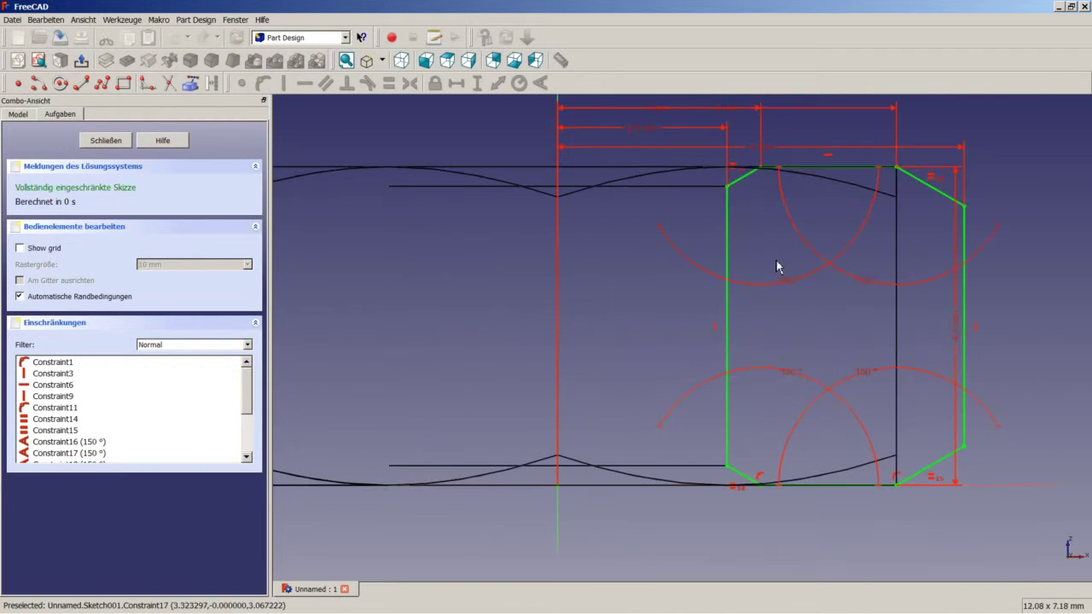
left_click(727, 234)
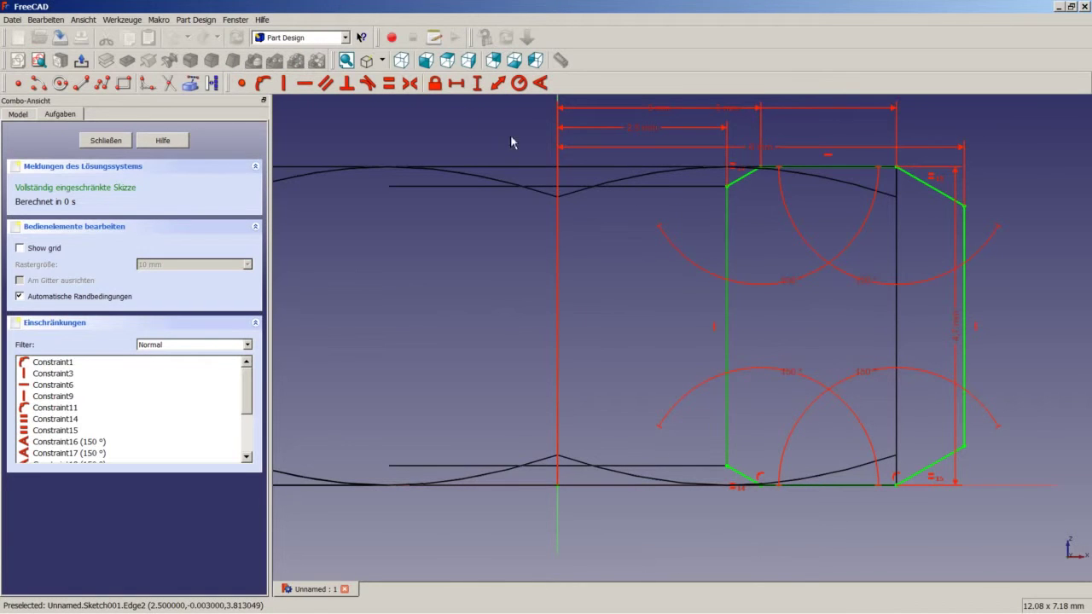
left_click(477, 83)
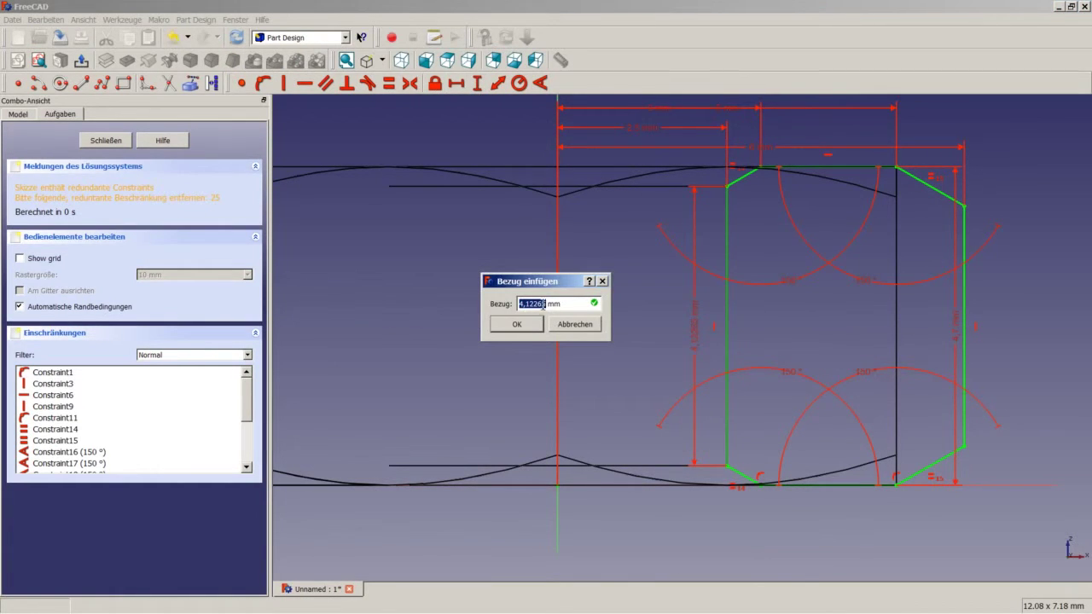
left_click(568, 328)
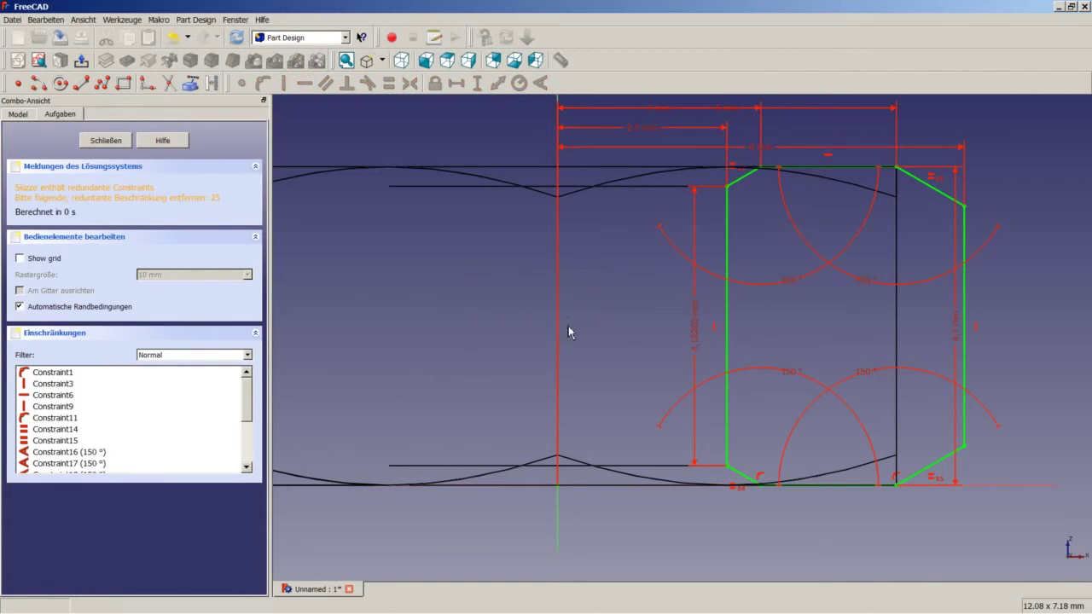
left_click(701, 317)
key("Delete")
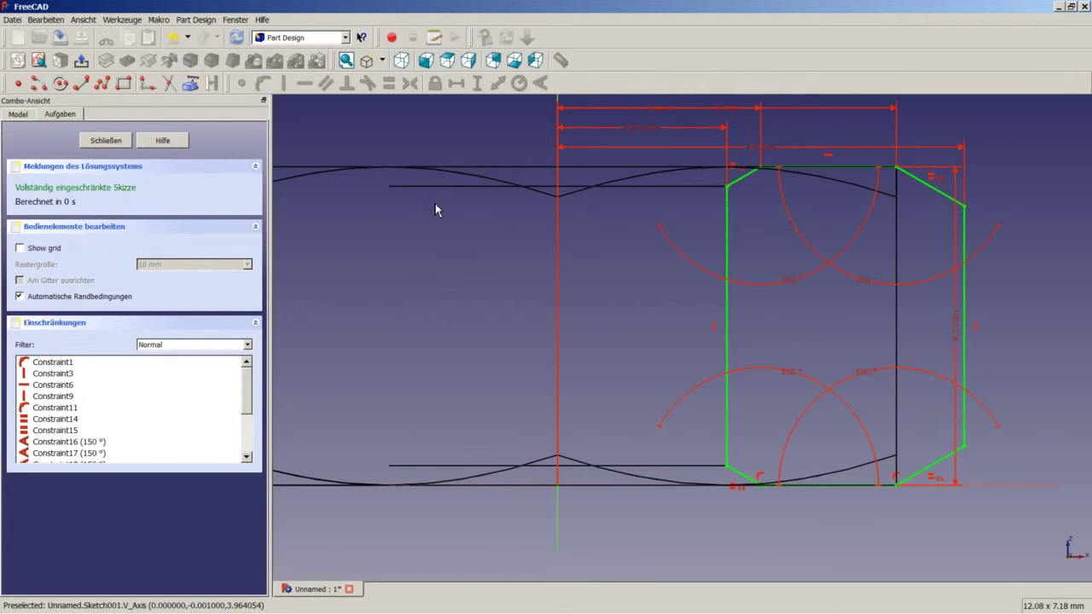
- Draw the first two triangular thread teeth as polylines on the left bore edge
left_click(105, 89)
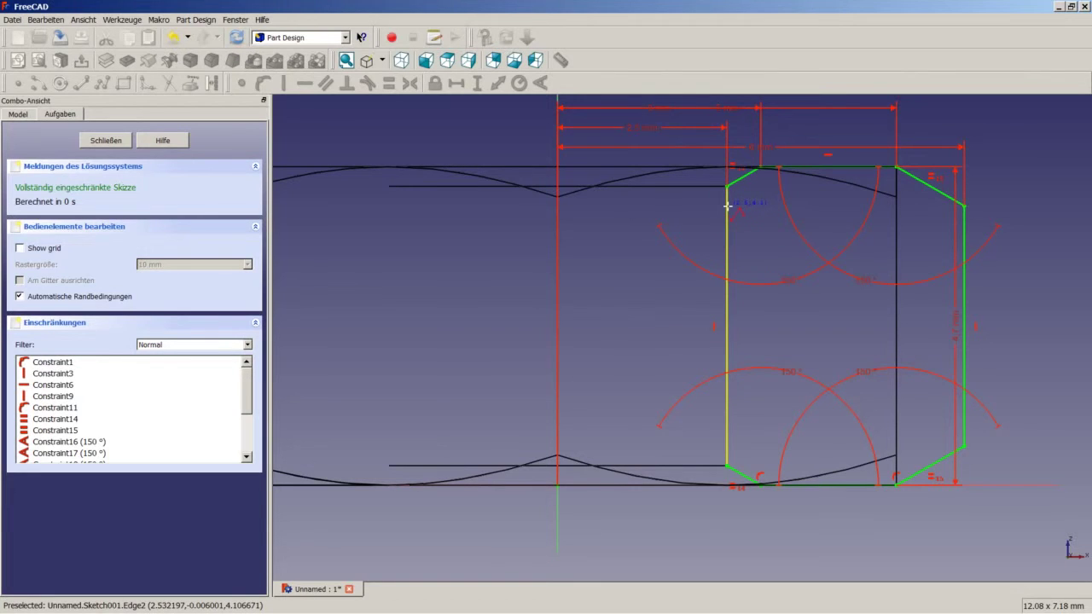
left_click(728, 206)
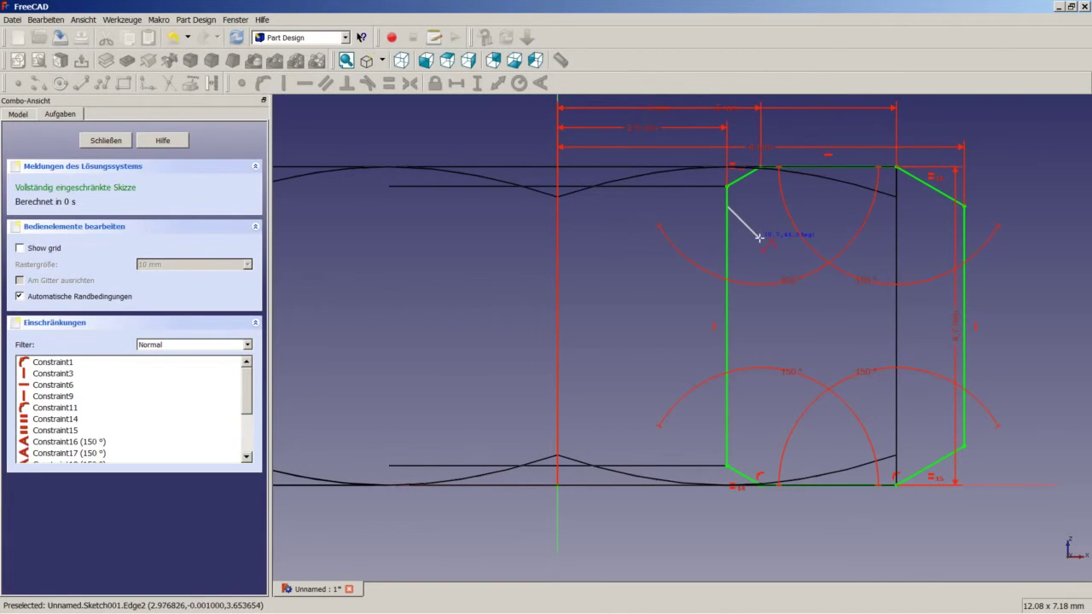
left_click(759, 240)
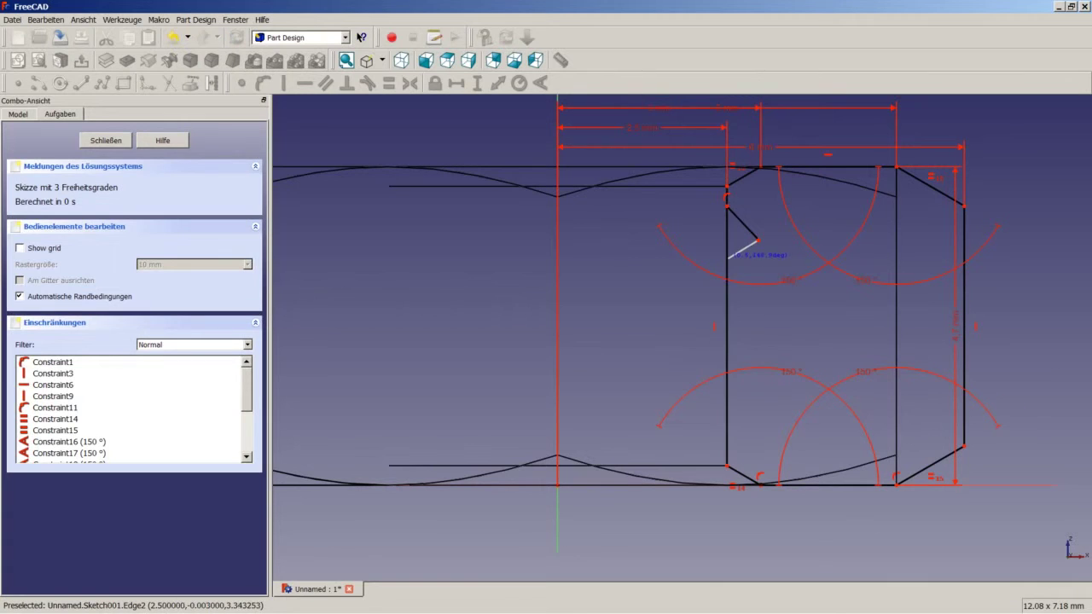
left_click(726, 253)
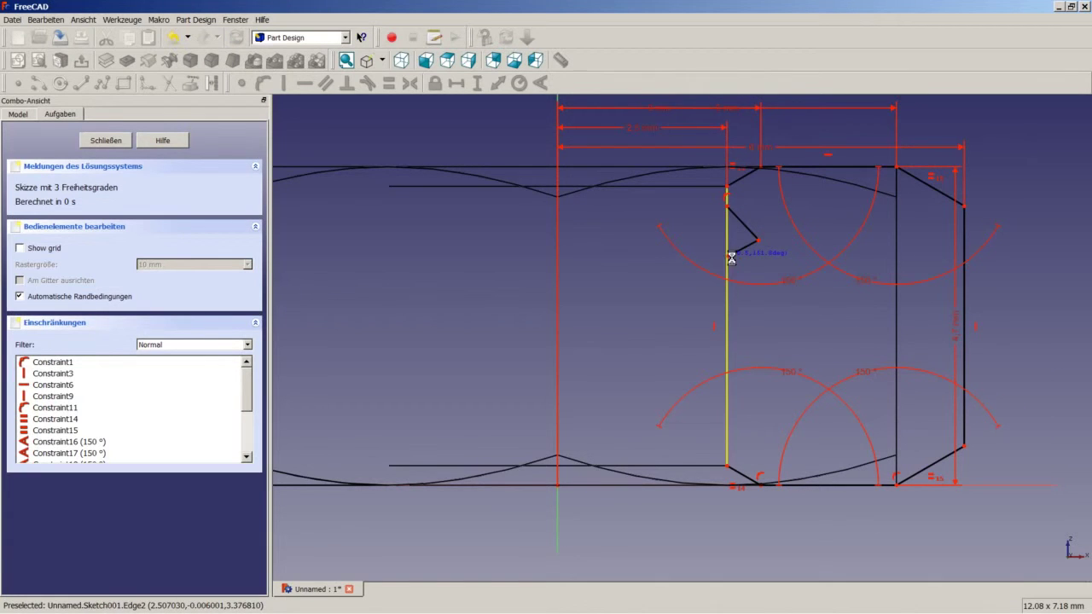
key("Escape")
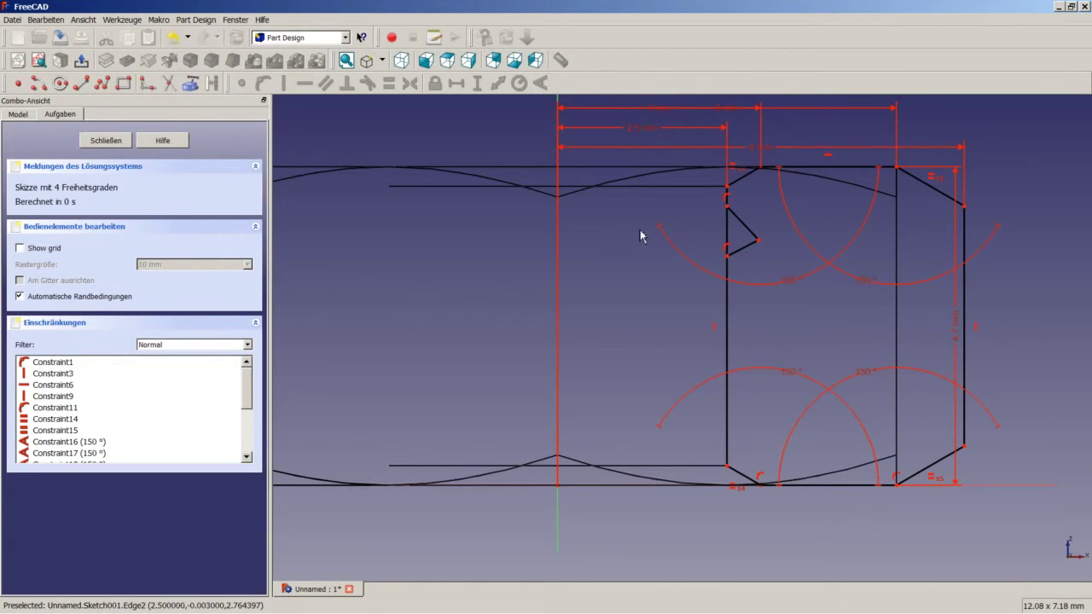
left_click(101, 87)
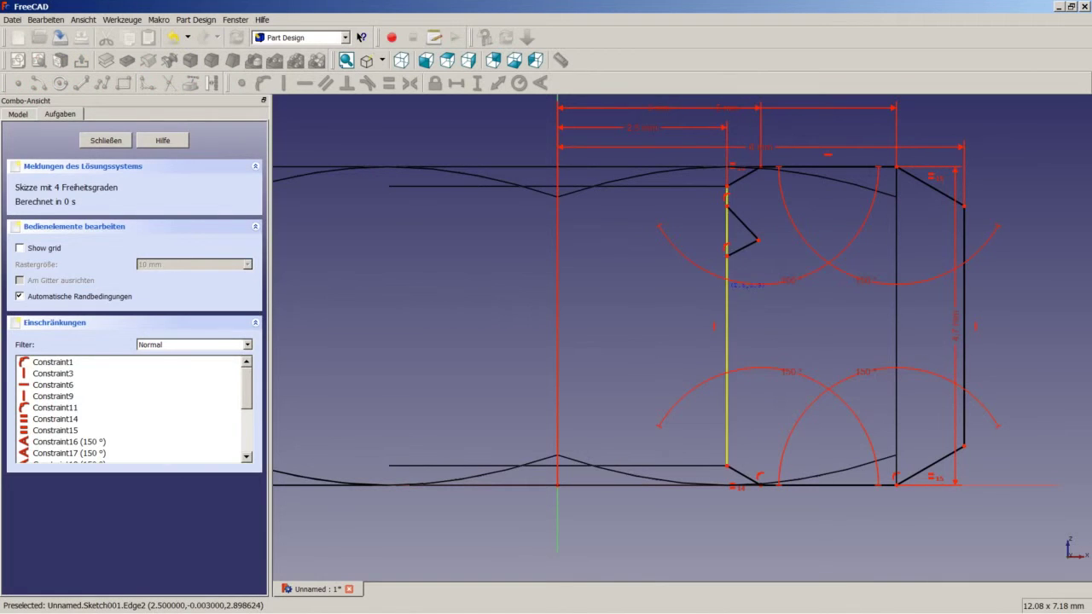
left_click(727, 292)
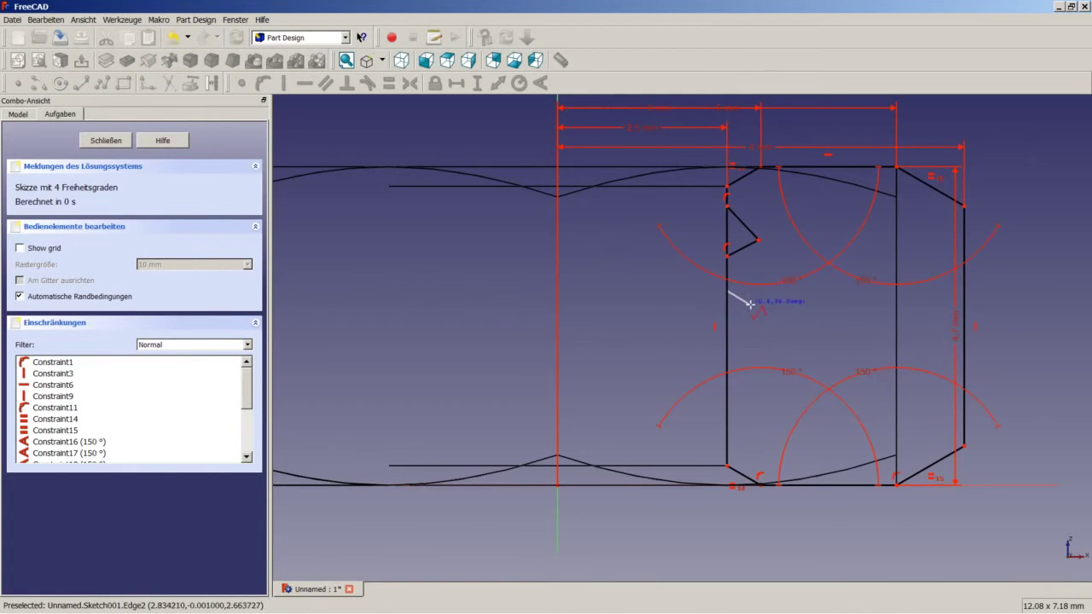
left_click(750, 308)
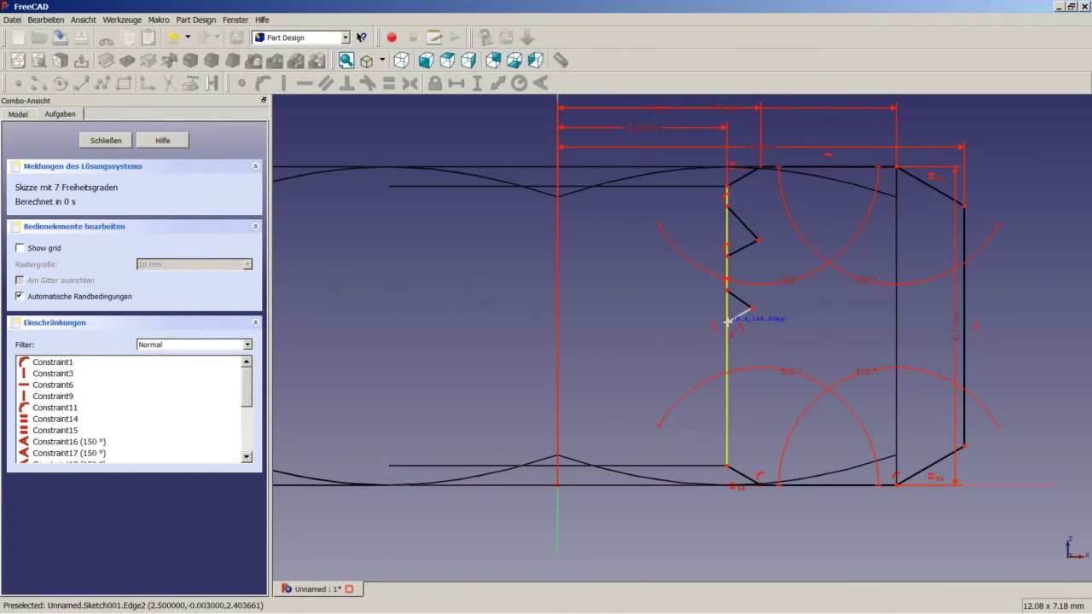
left_click(727, 321)
key("Escape")
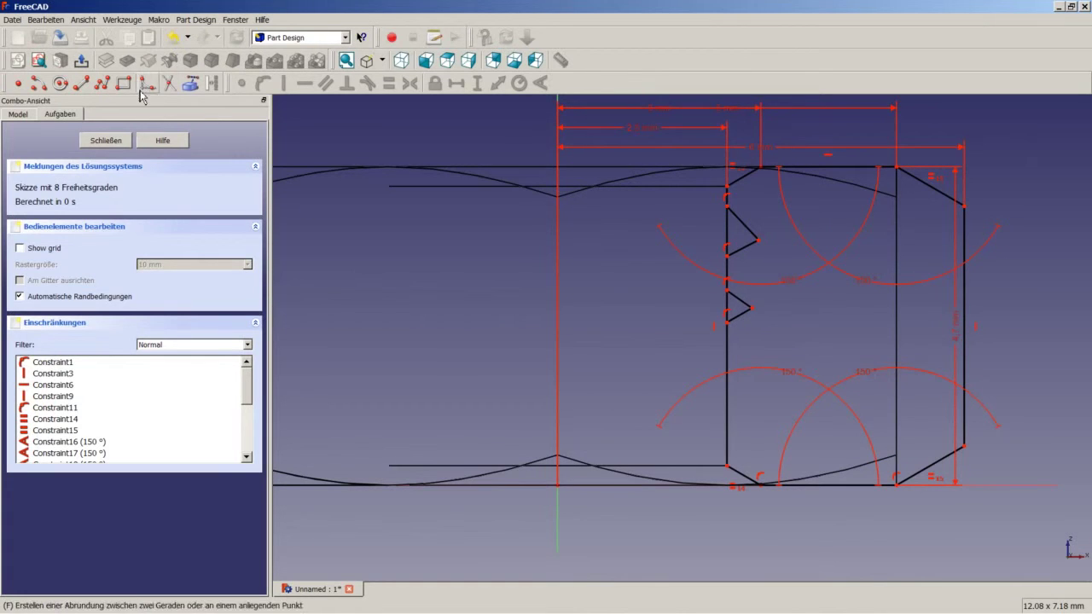
- Draw the third and fourth triangular thread teeth further down the left edge
left_click(101, 83)
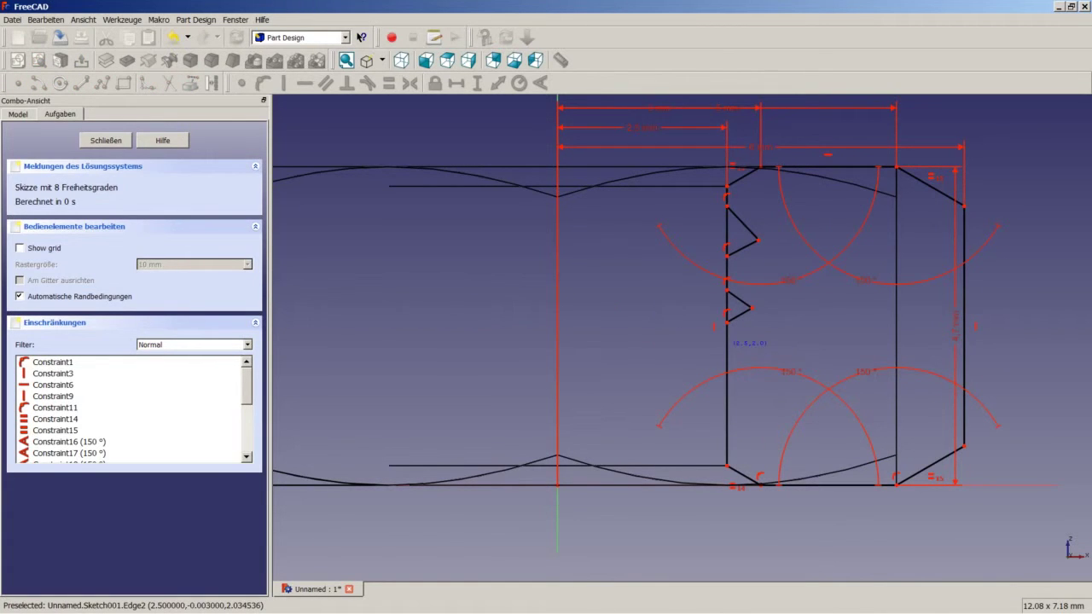
left_click(747, 364)
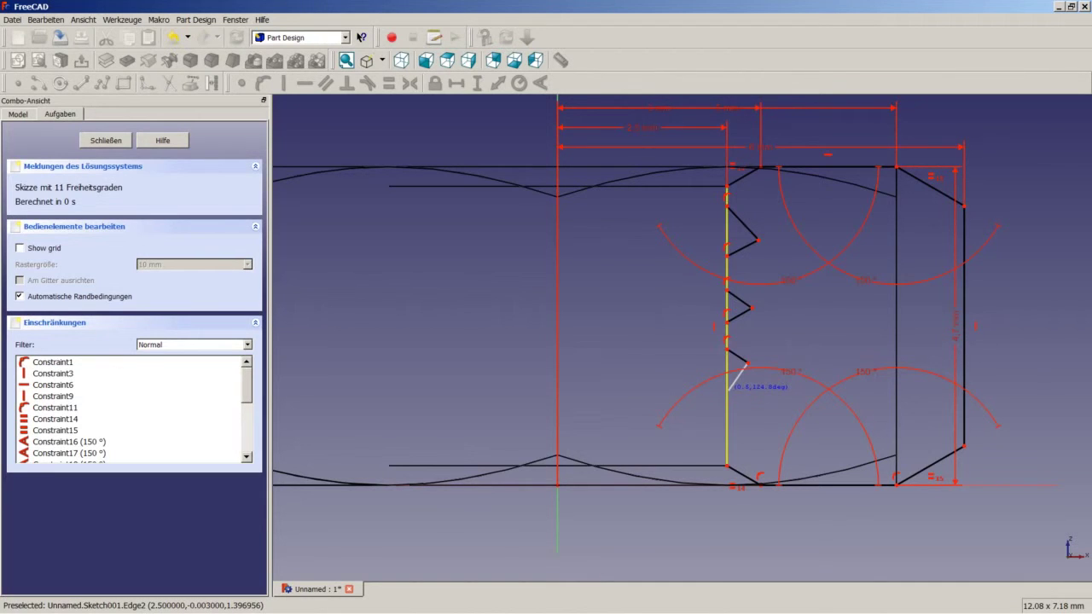
left_click(730, 389)
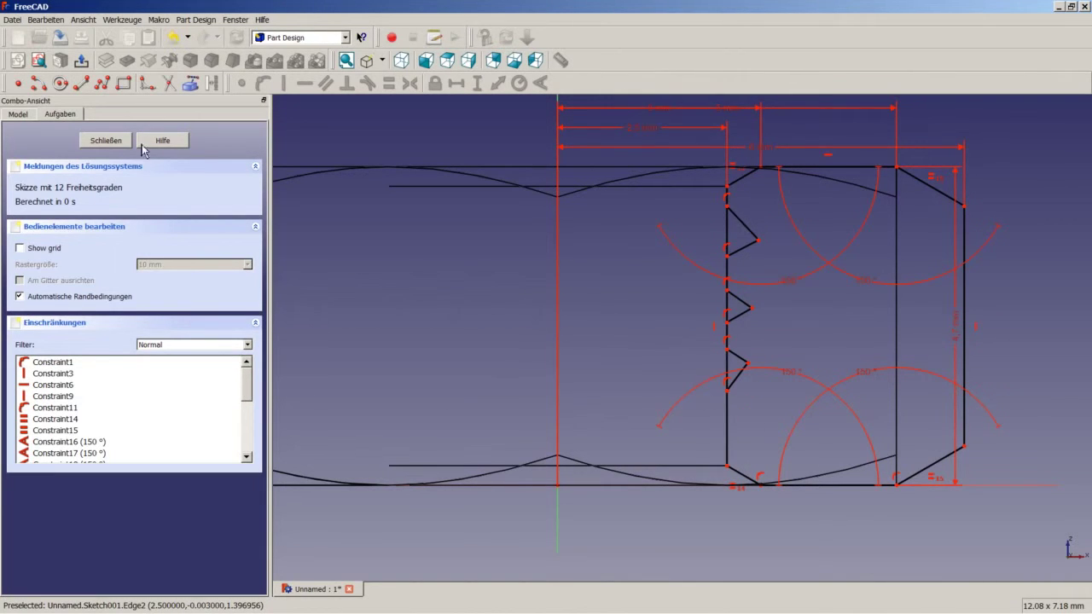
left_click(102, 84)
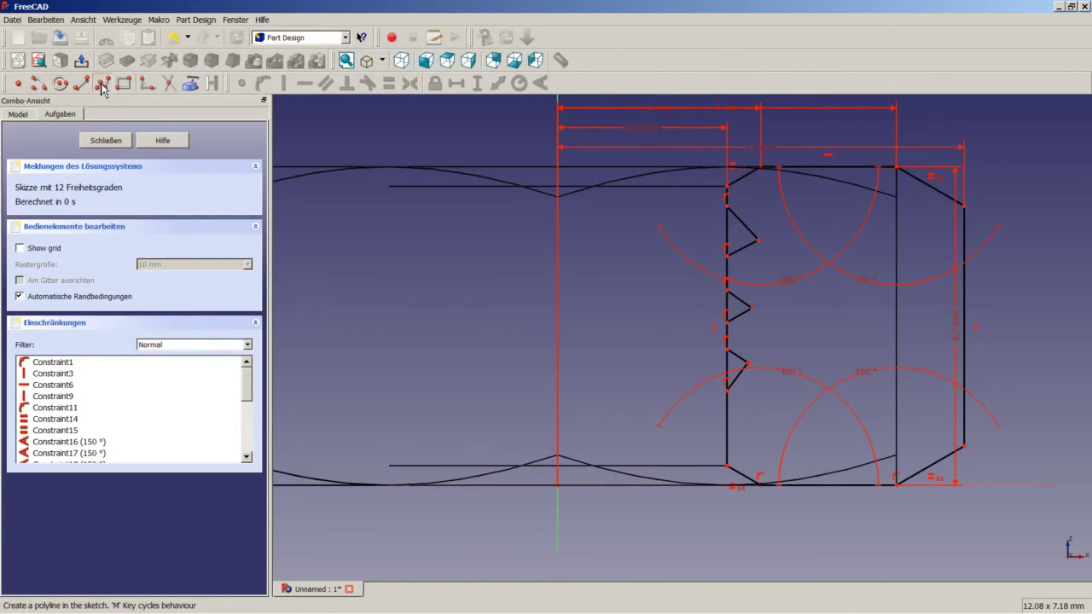
left_click(727, 424)
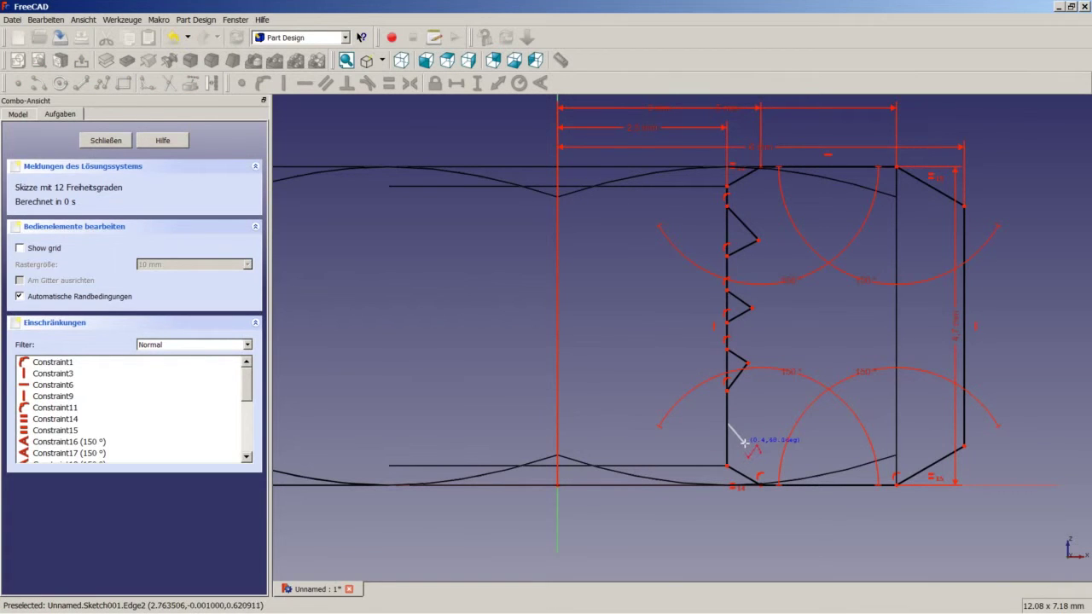
left_click(730, 449)
left_click(728, 452)
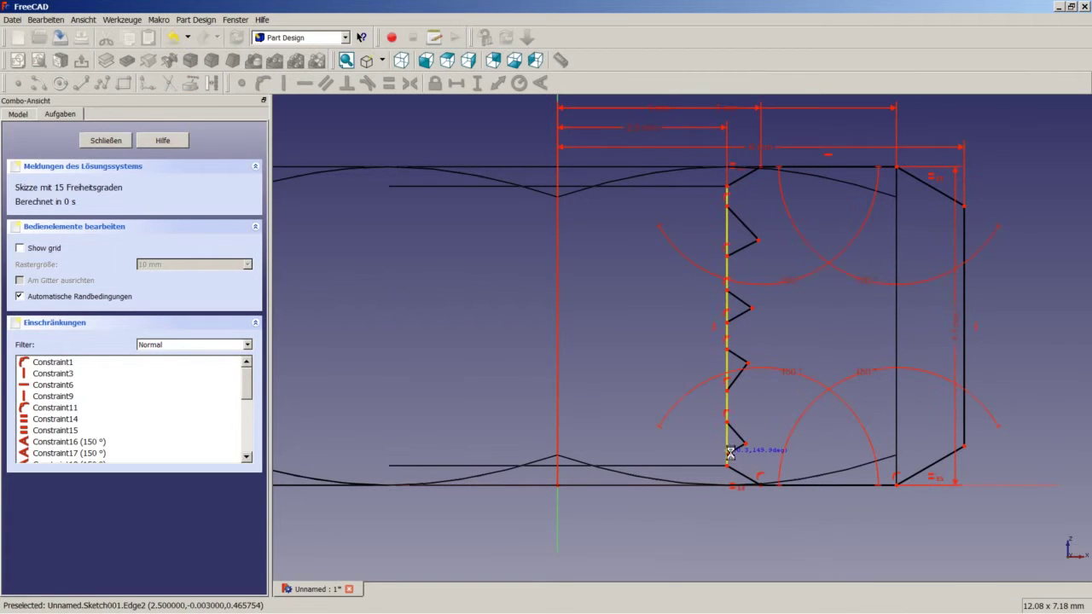
right_click(708, 436)
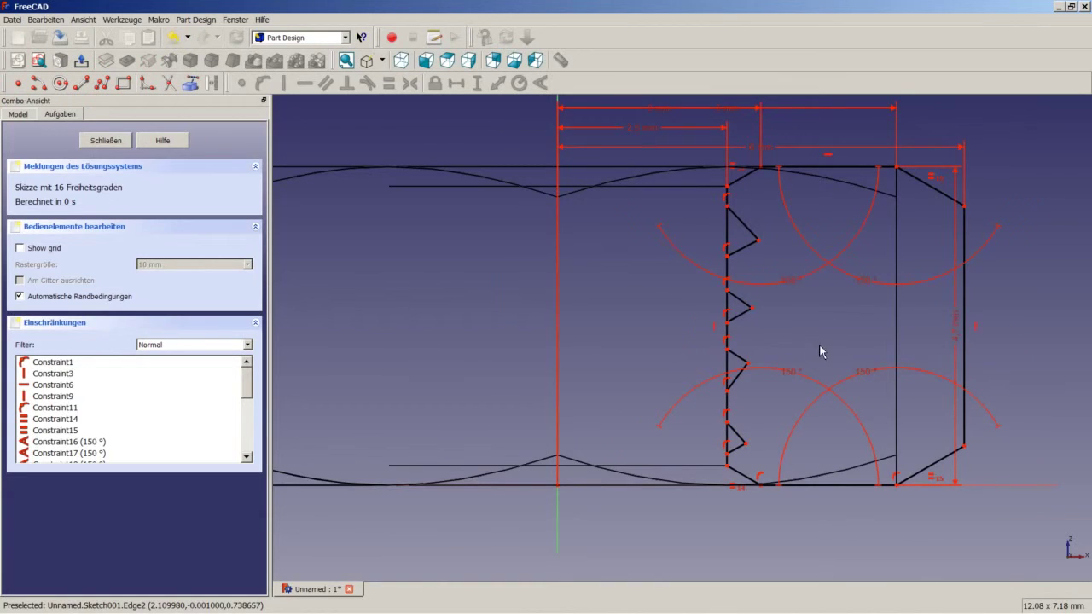
scroll(819, 349, "up", 1)
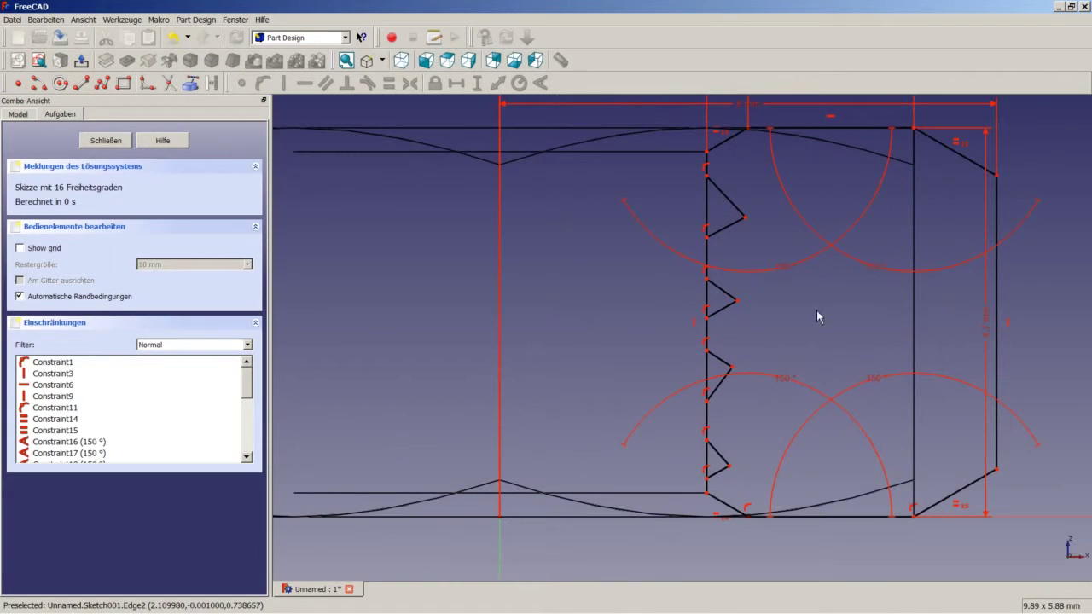
- Draw a vertical line along the tooth tips from bottom edge to top vertex and delete its redundant constraint
left_click(82, 82)
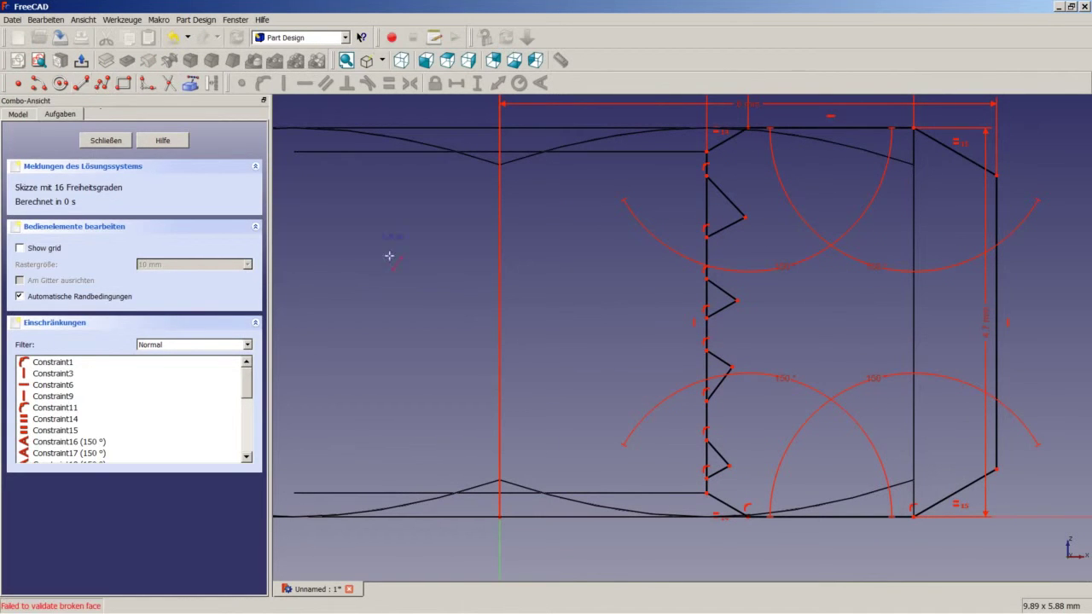
left_click(747, 516)
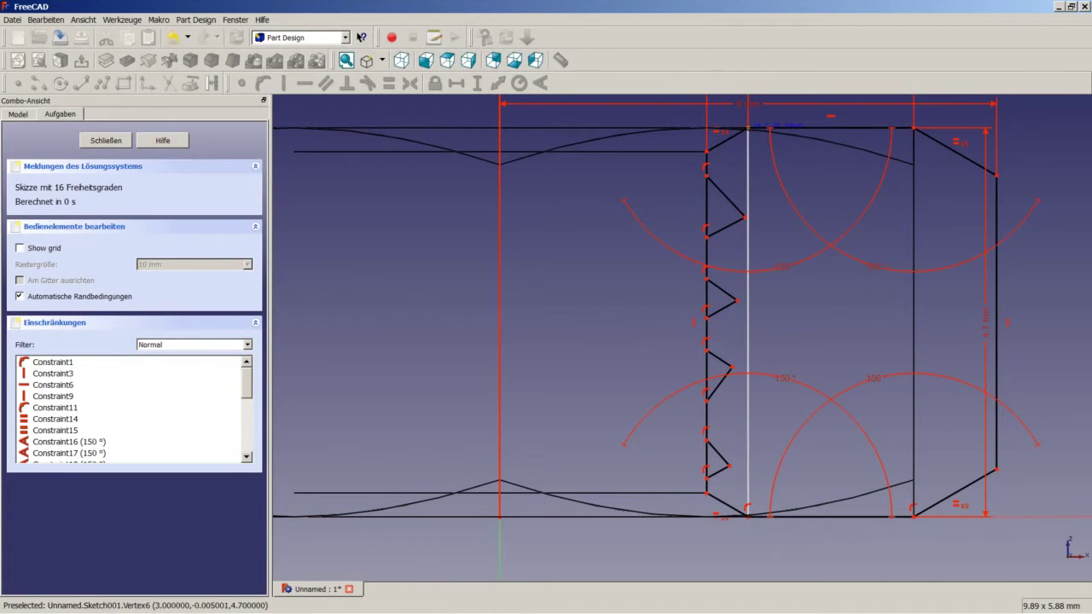
left_click(748, 128)
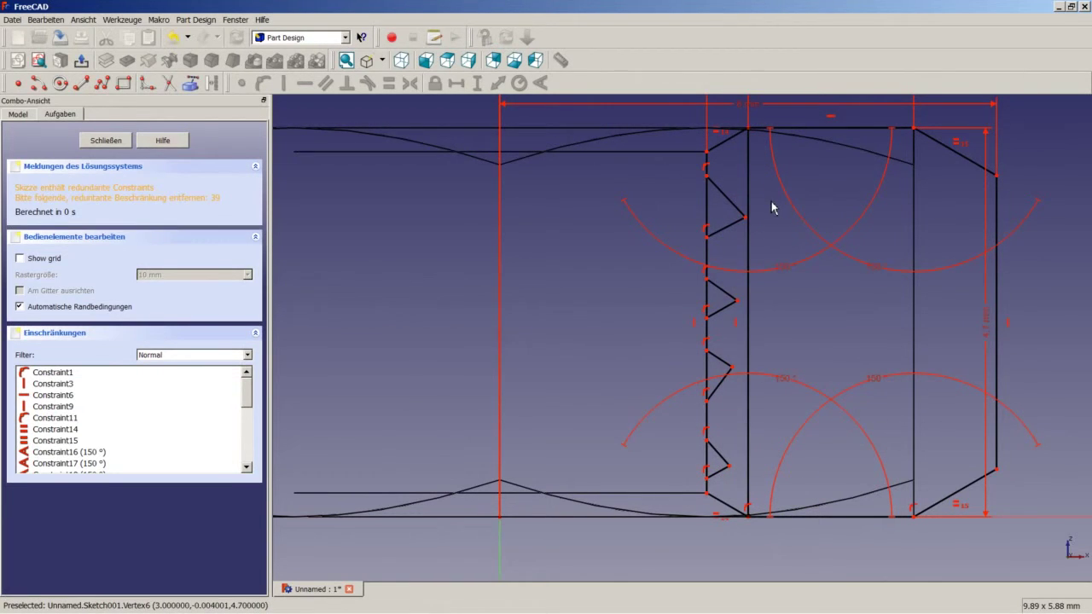
left_click(736, 325)
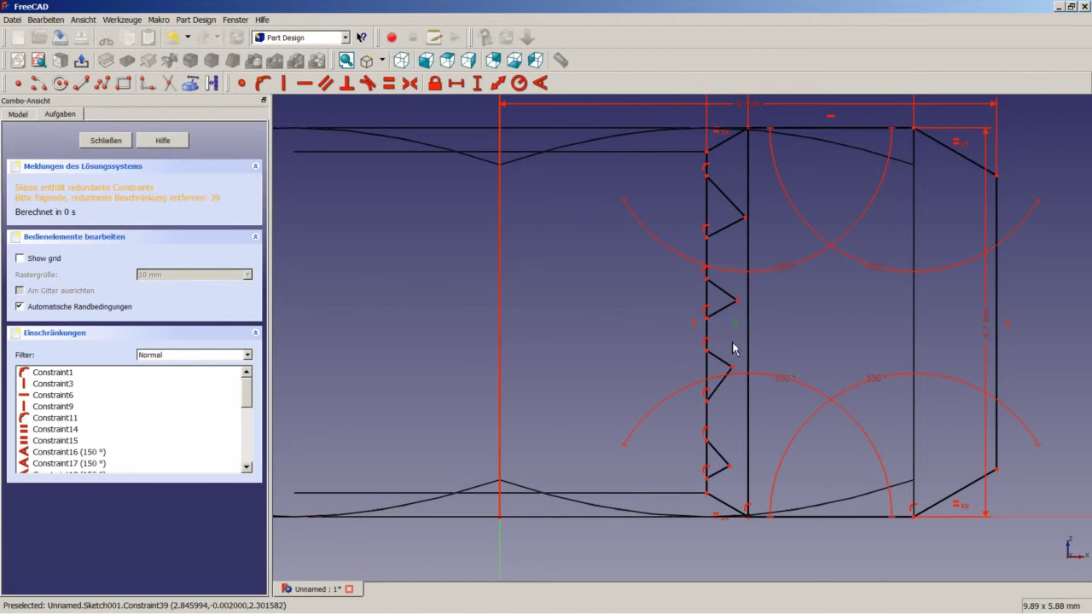
key("Delete")
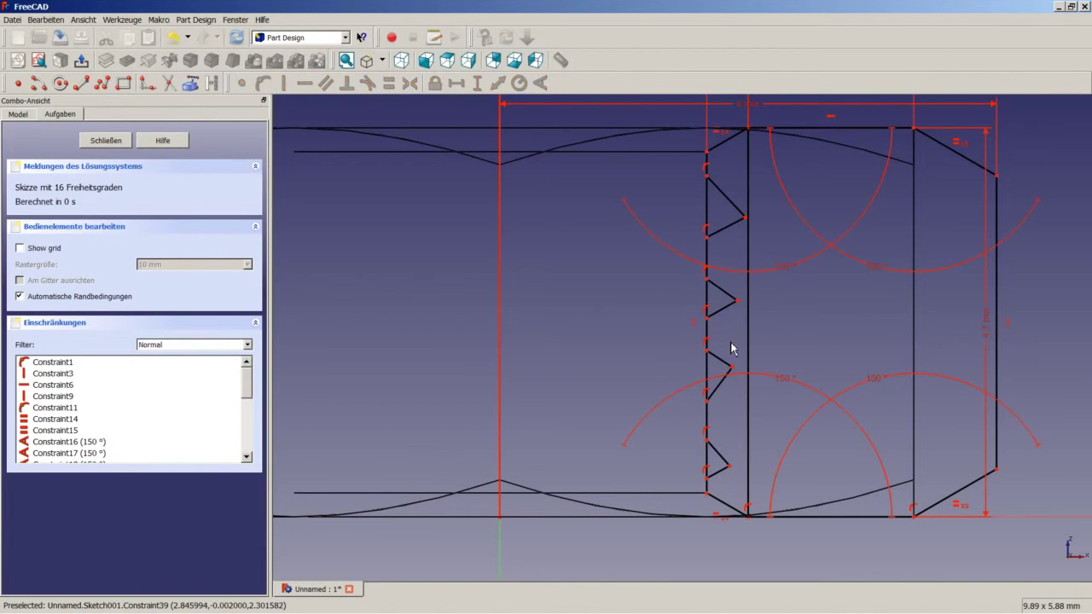
left_click(748, 334)
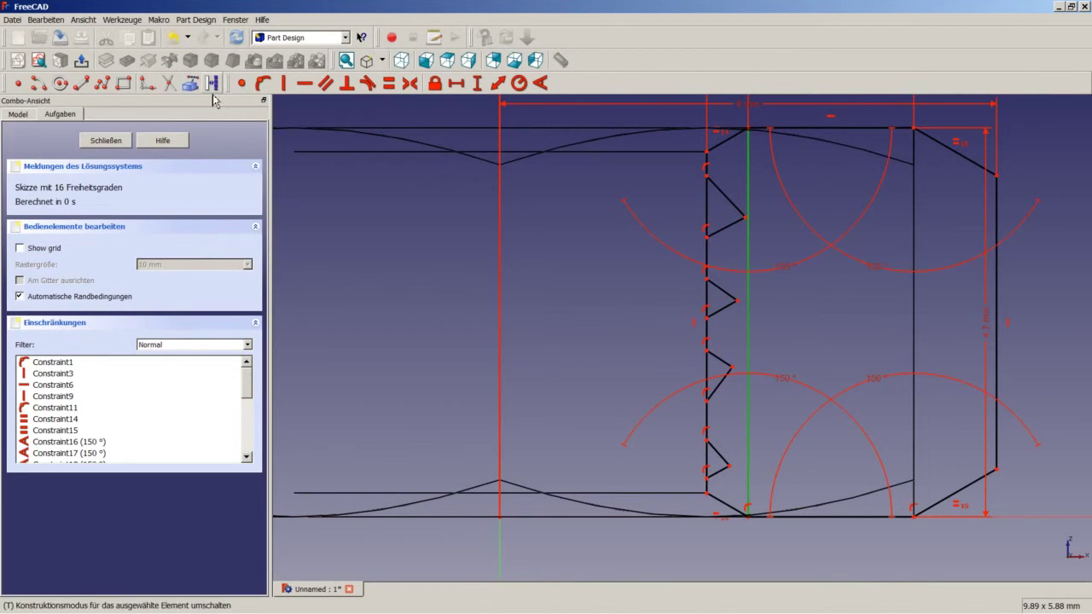
- Make the vertical line construction geometry and constrain the tooth tip vertices, down to the lowest, onto it
left_click(213, 82)
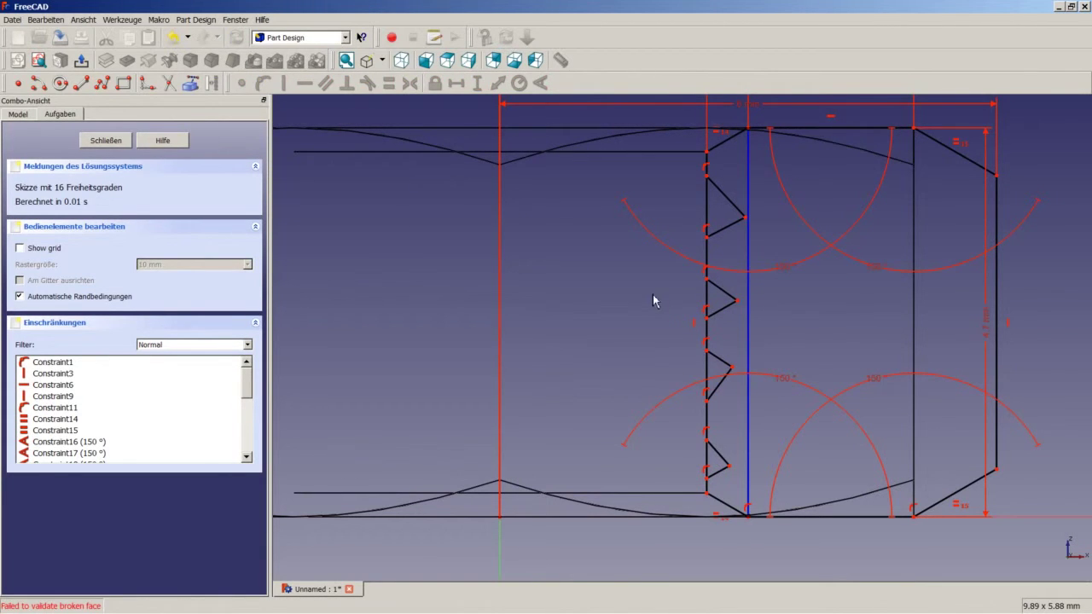
left_click(748, 199)
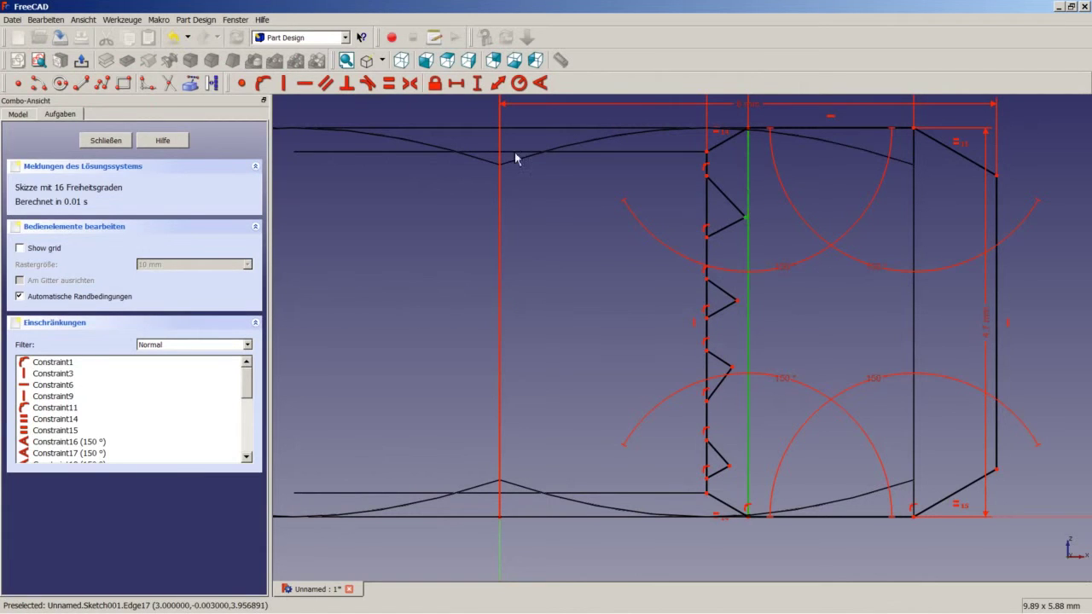
left_click(263, 83)
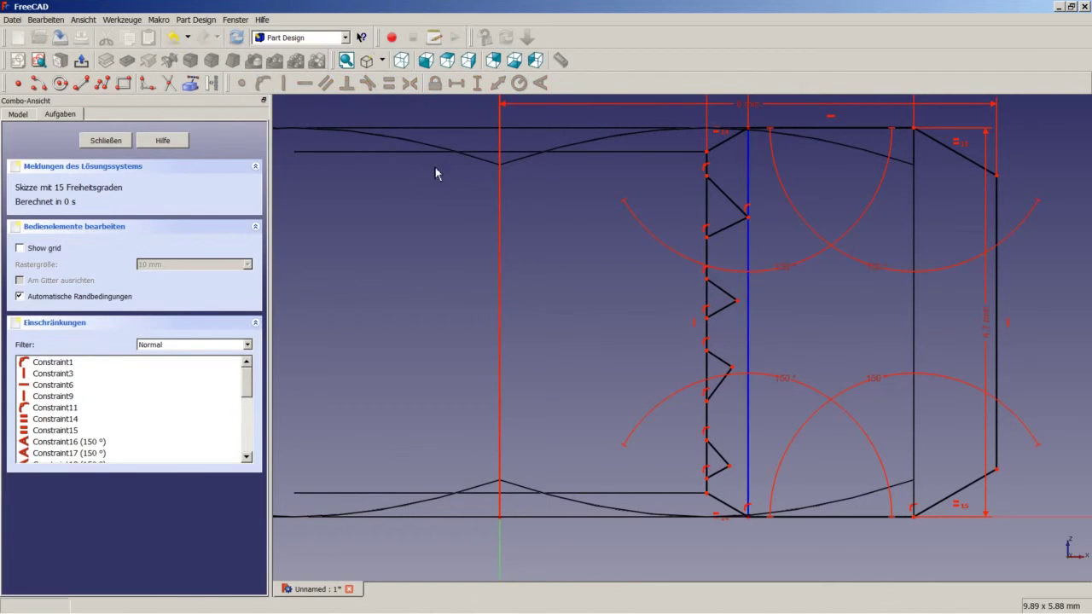
left_click(738, 303)
left_click(748, 311)
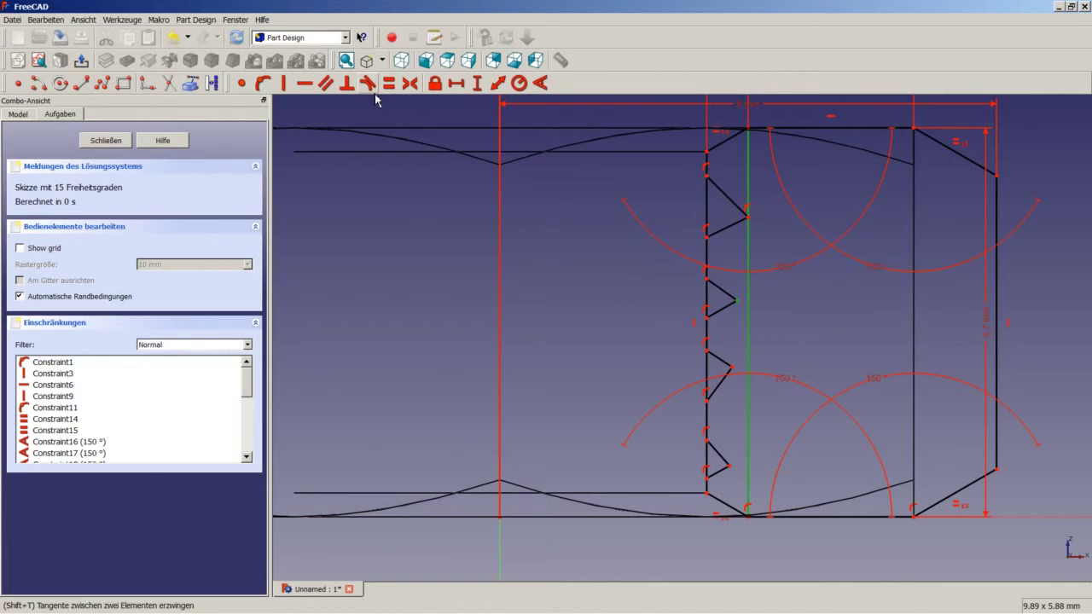
left_click(263, 82)
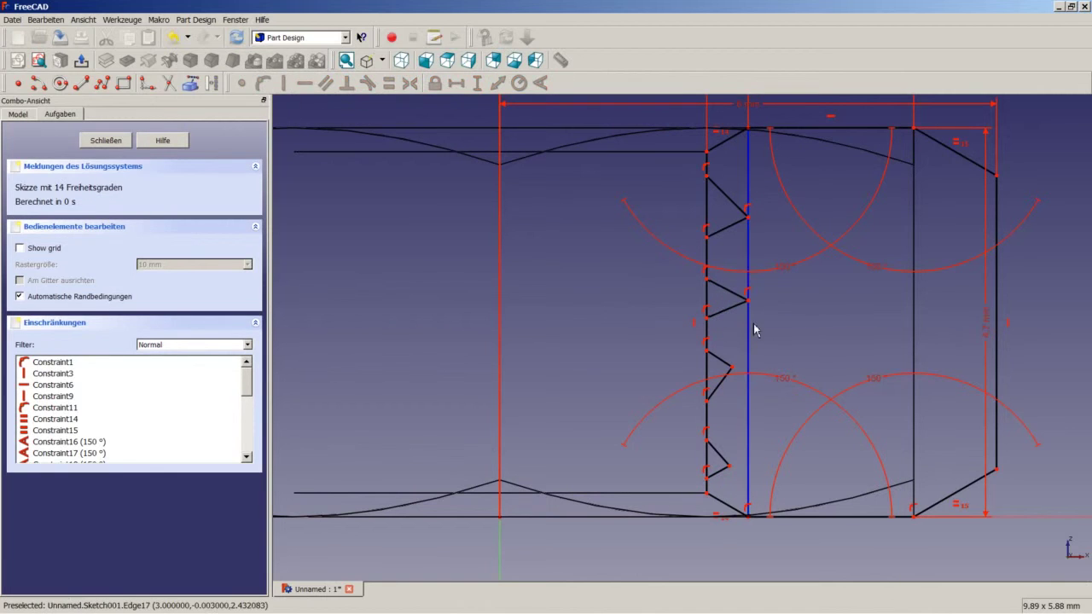
left_click(733, 367)
left_click(749, 394)
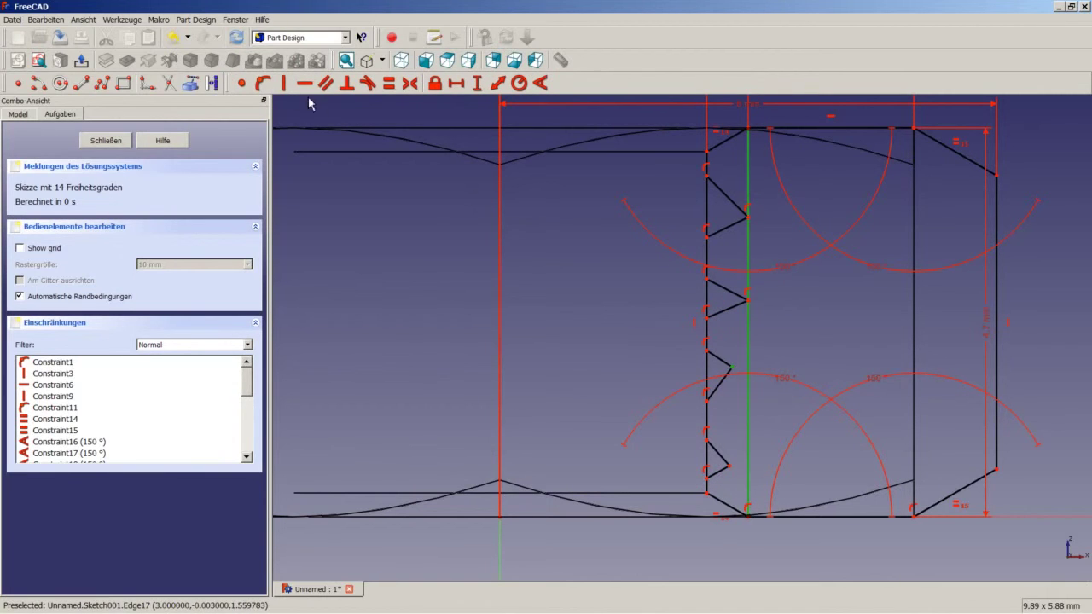
left_click(262, 82)
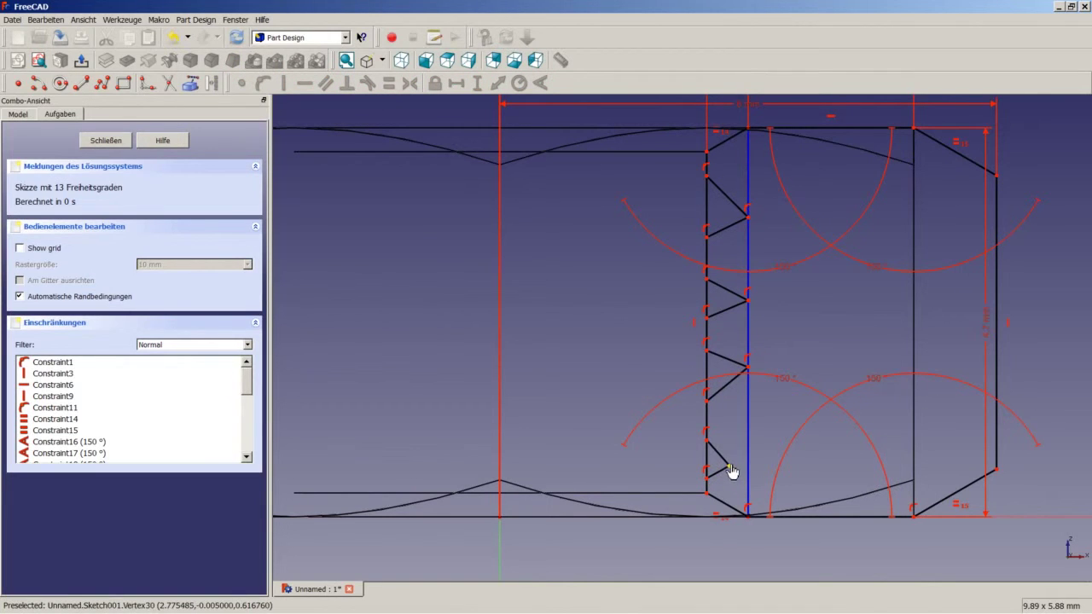
left_click(730, 468)
left_click(748, 470)
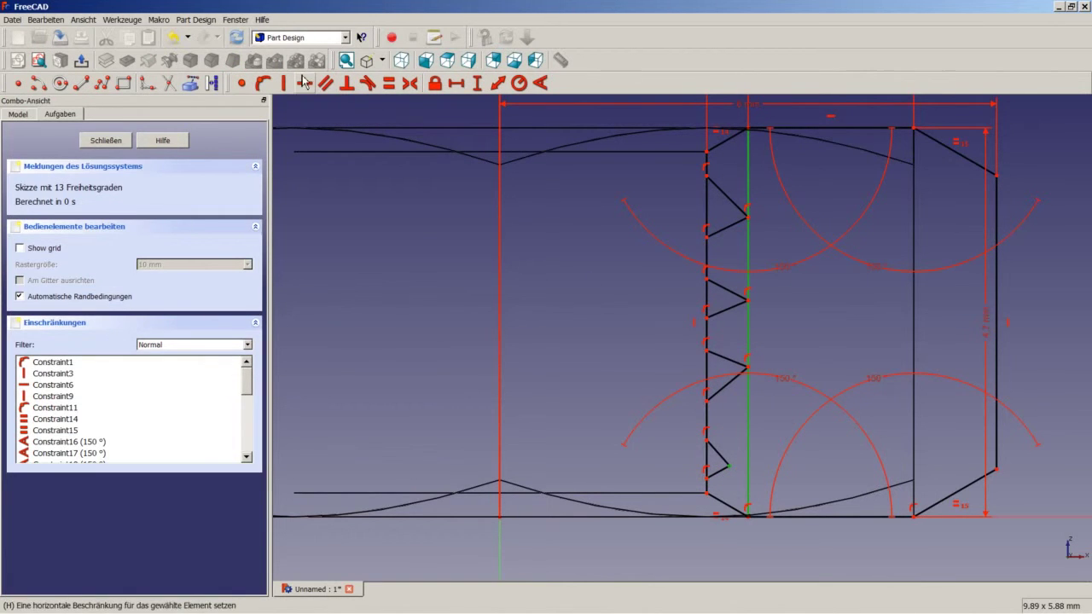
left_click(263, 83)
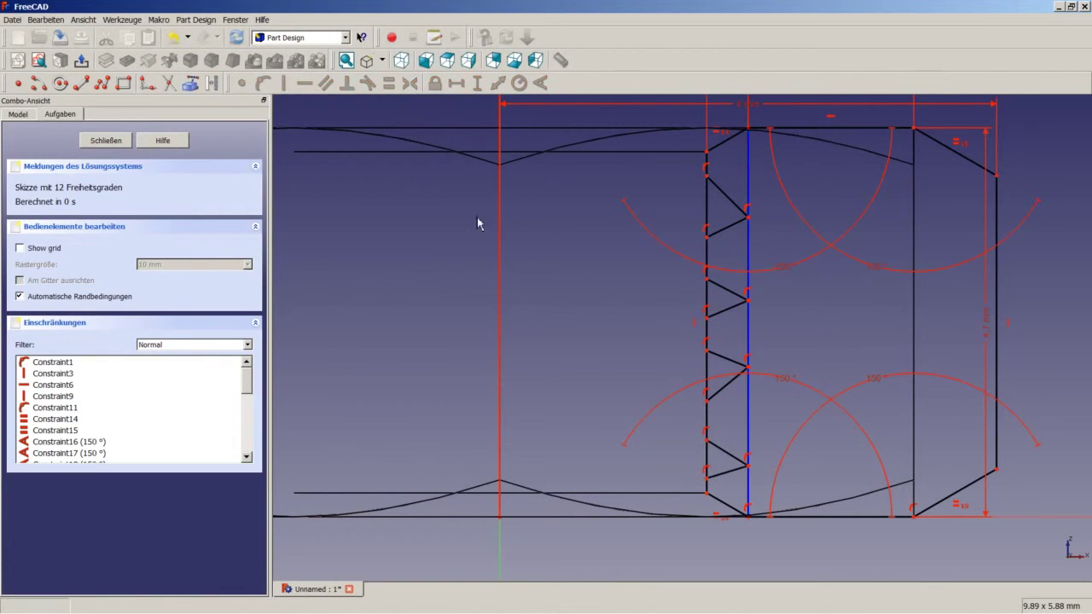
- Select all ten slanted thread-tooth edges from bottom to top
left_click(727, 472)
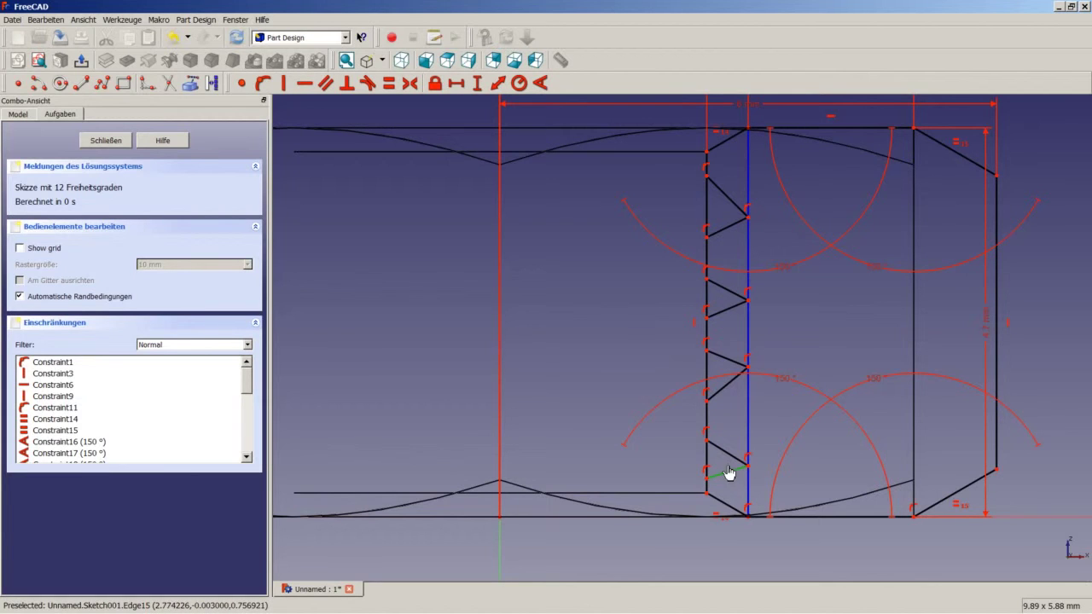
key("Escape")
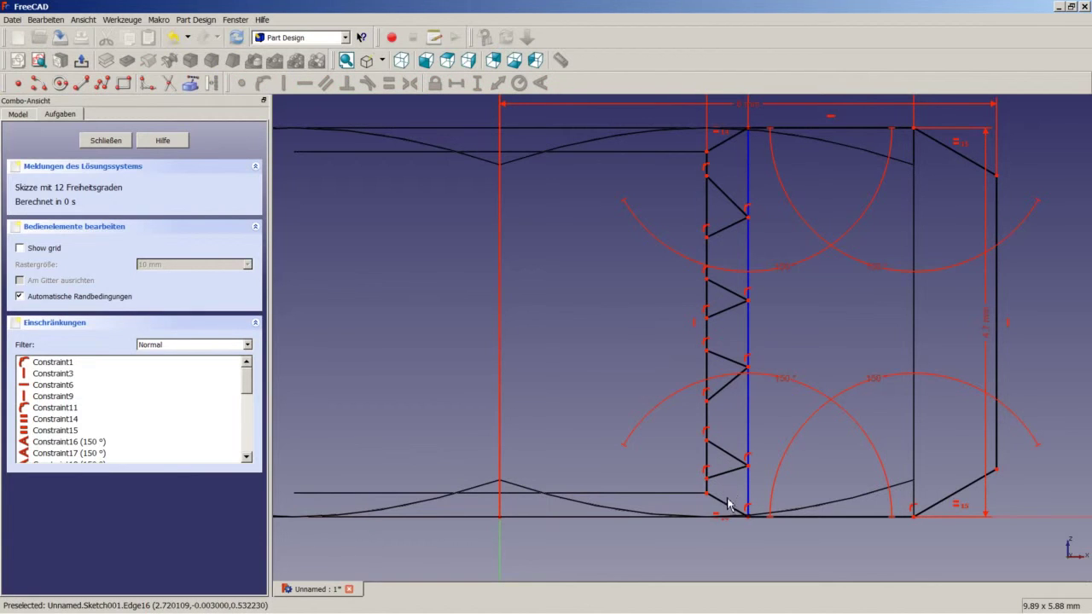
left_click(727, 504)
left_click(727, 472)
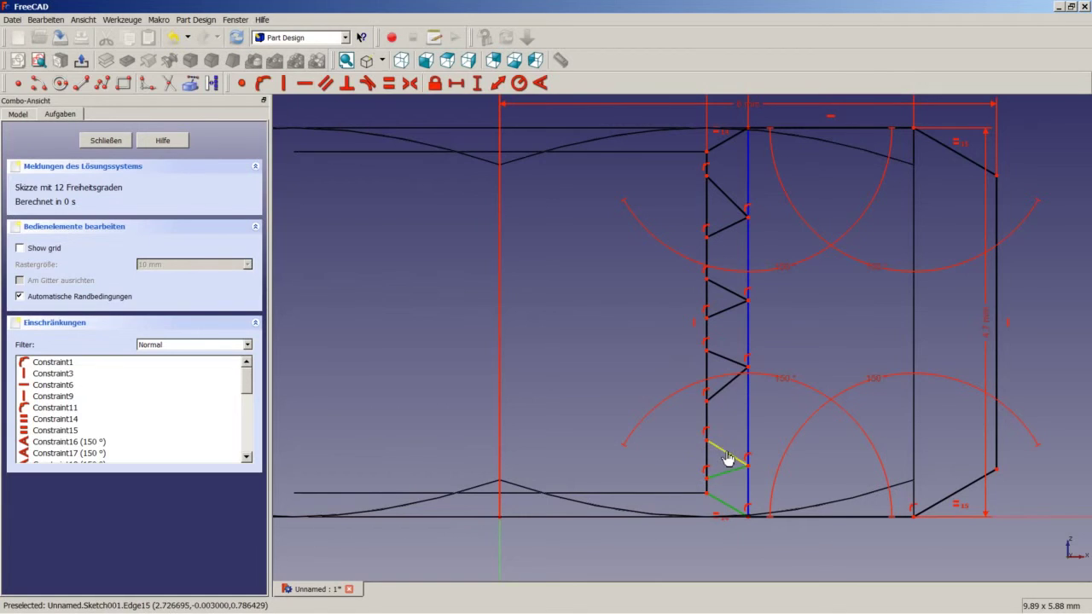
left_click(727, 458)
left_click(726, 387)
left_click(723, 359)
left_click(724, 308)
left_click(721, 287)
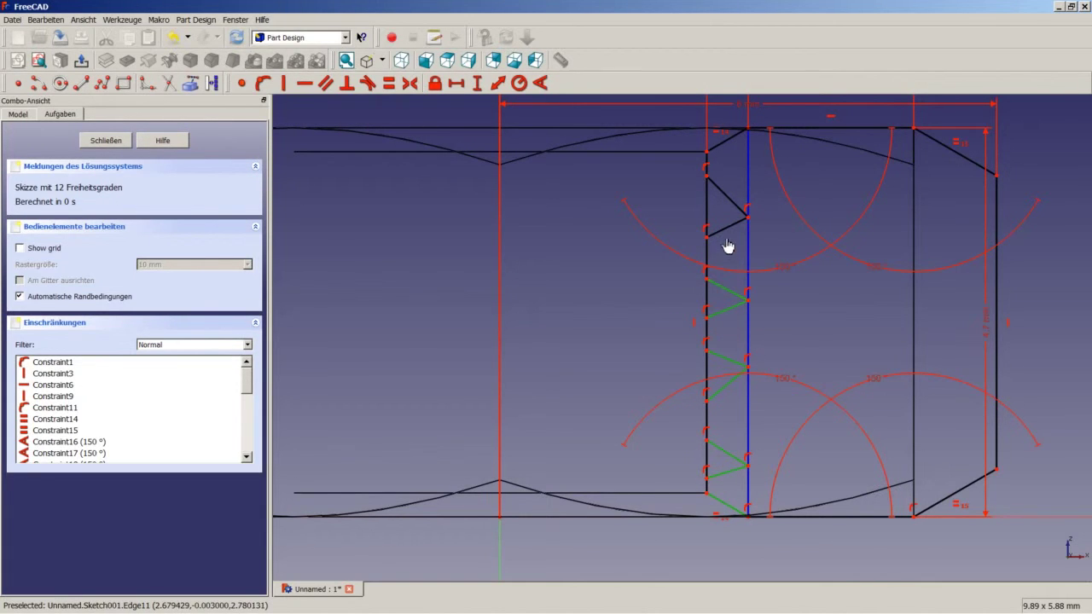
left_click(726, 226)
left_click(729, 200)
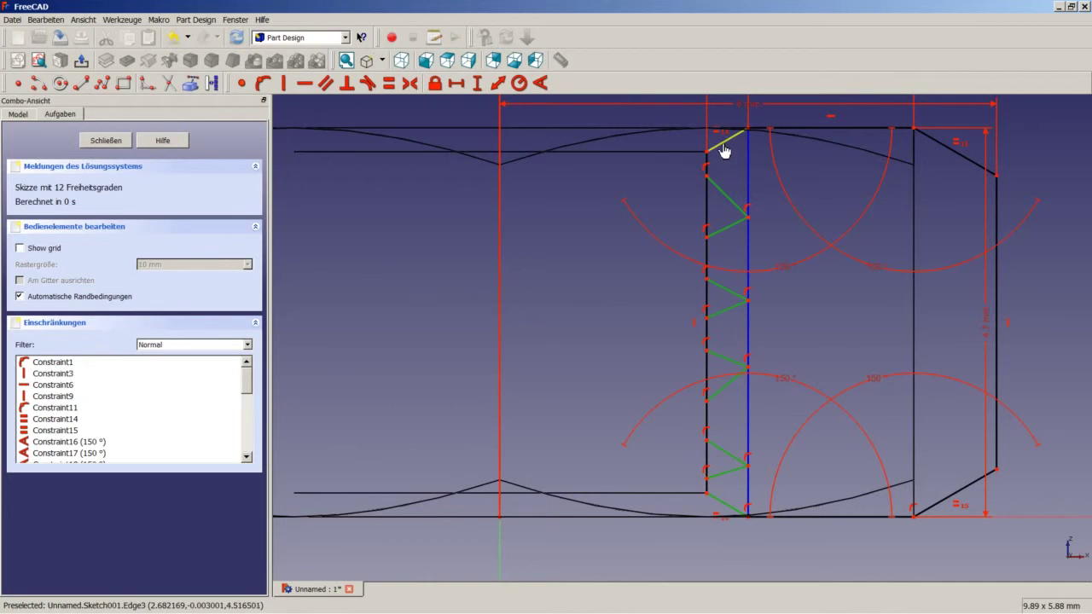
left_click(721, 151)
- Make the selected tooth edges equal and trim the left vertical line at three spots between the teeth
left_click(388, 83)
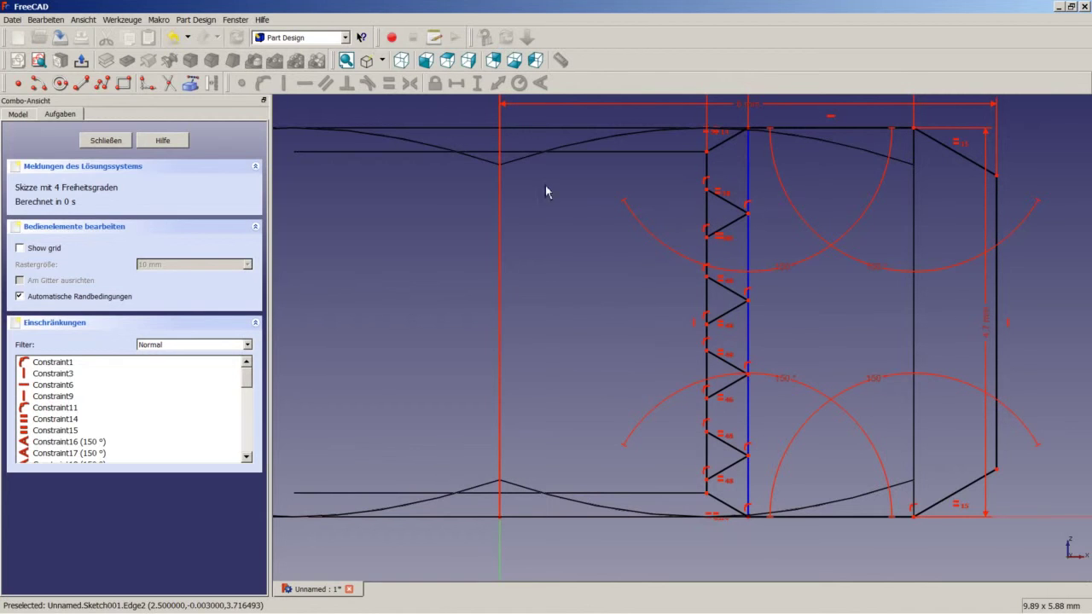
left_click(175, 85)
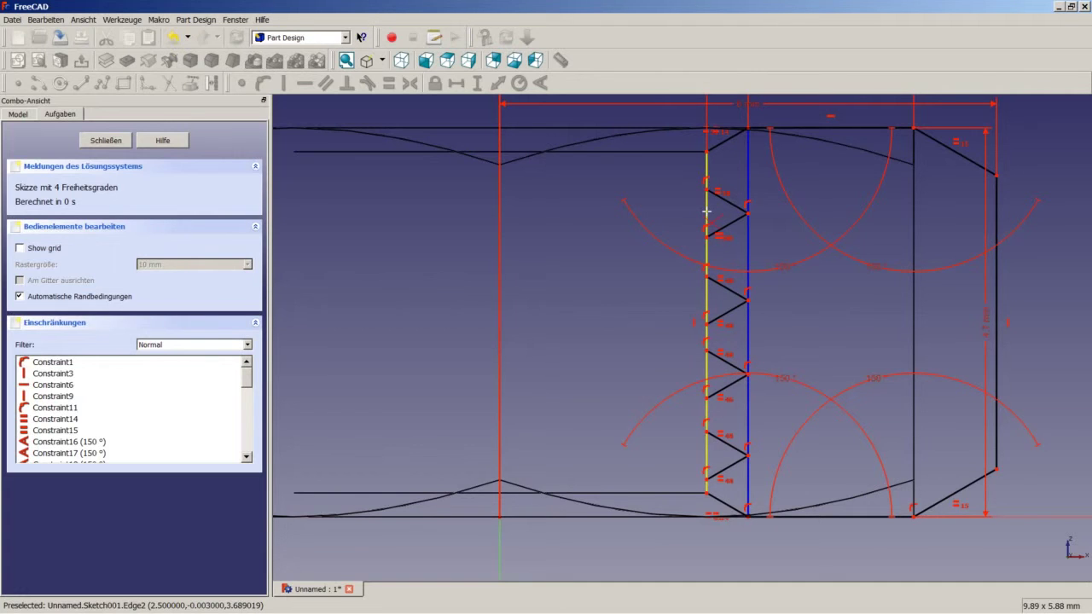
left_click(706, 210)
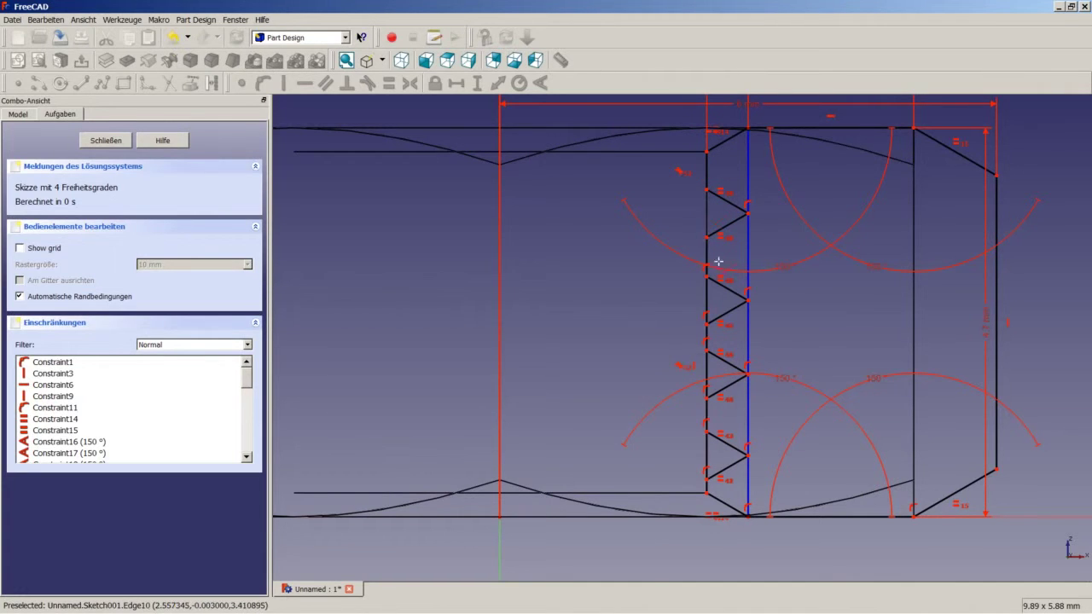
left_click(706, 296)
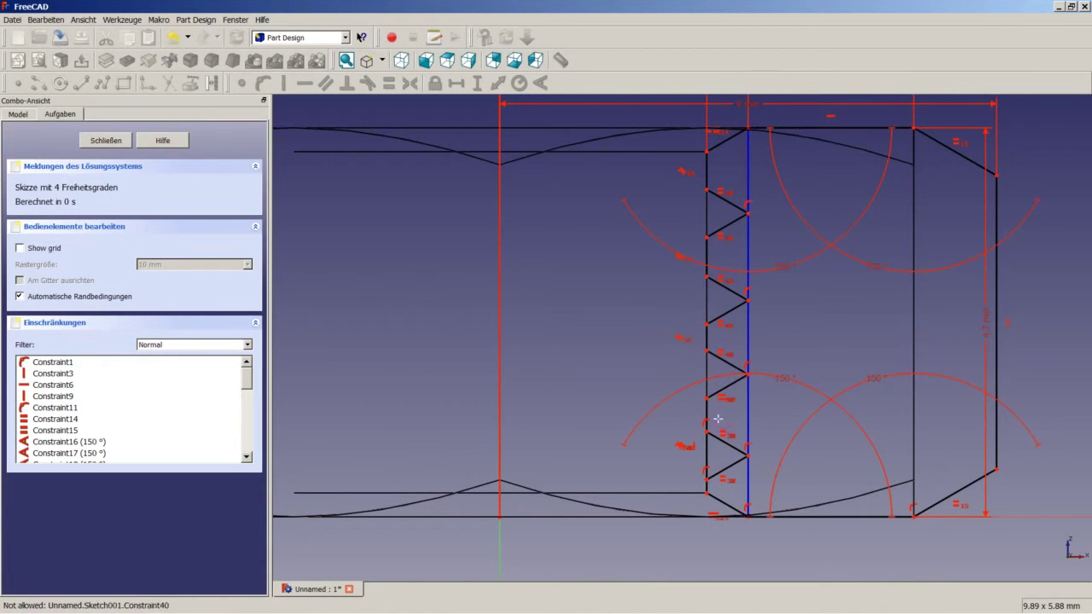
left_click(709, 454)
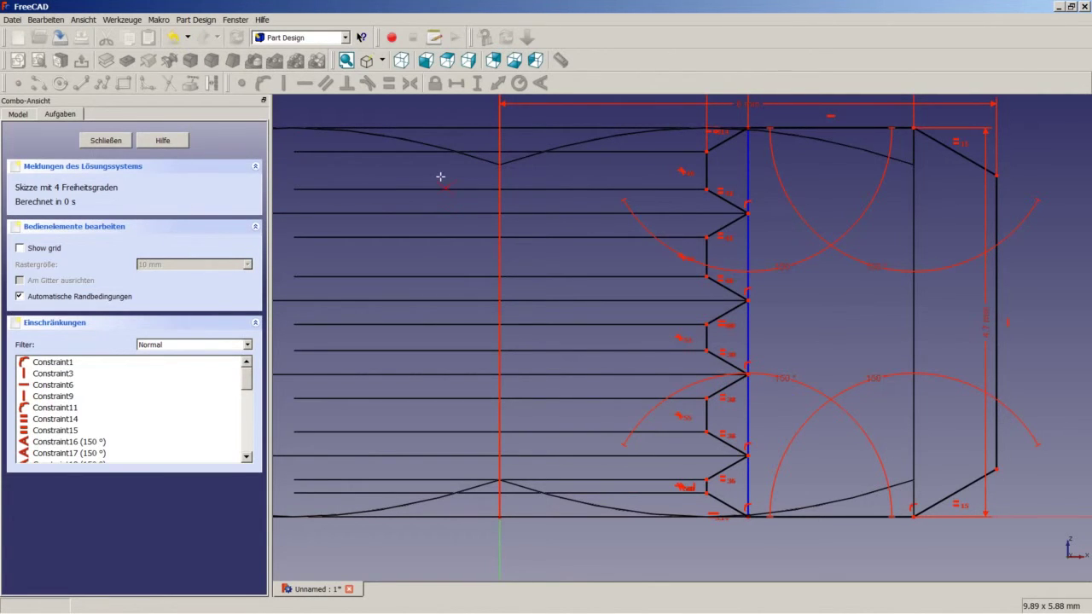
- Constrain the vertical distance between the two tooth corner points to 1 mm
key("Escape")
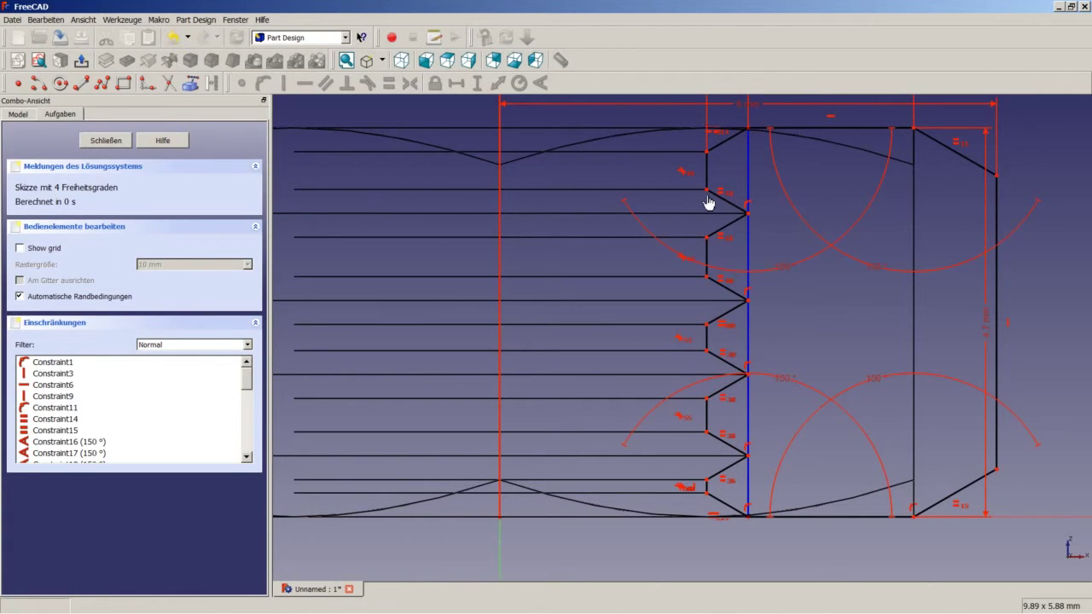
left_click(707, 190)
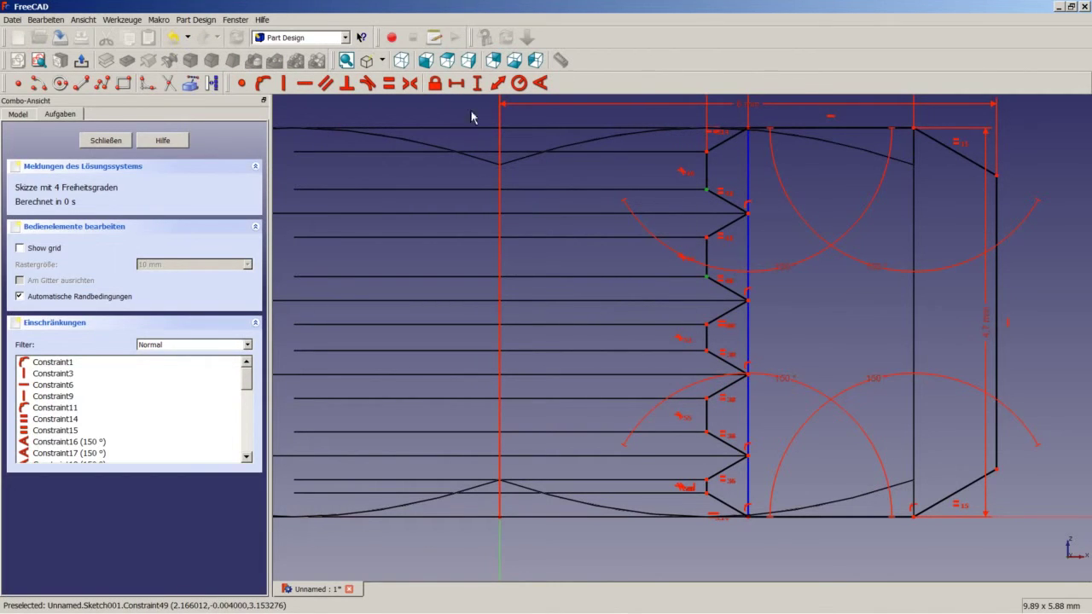
left_click(478, 84)
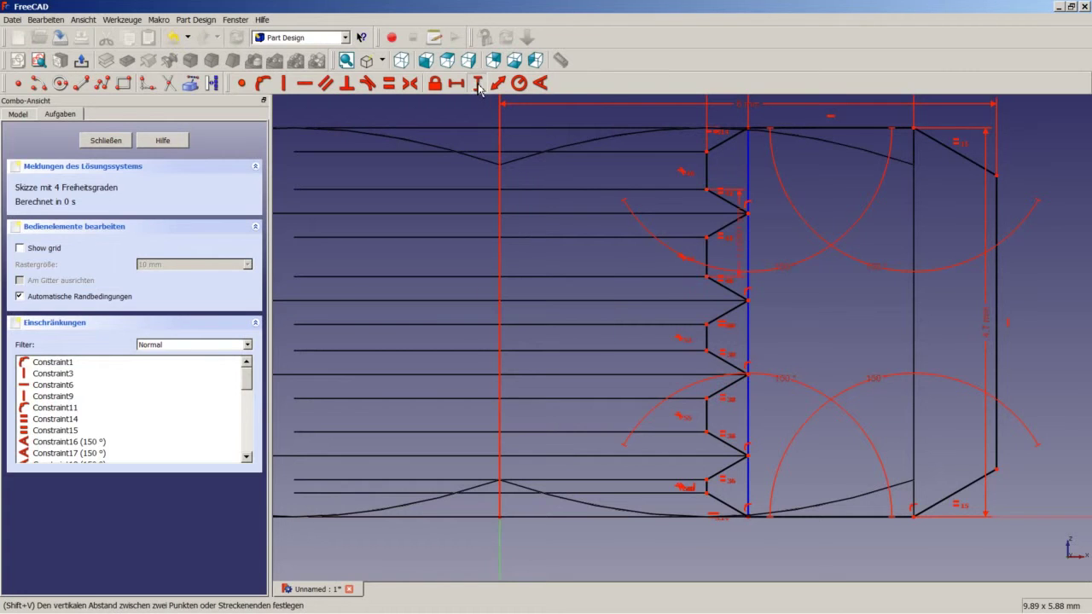
type("1")
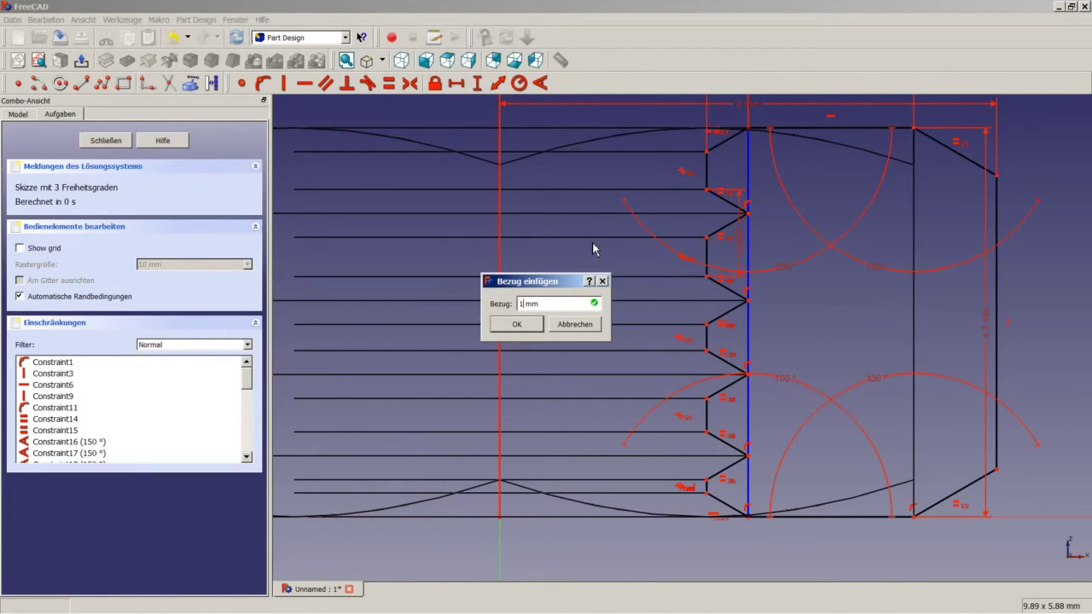
key("Return")
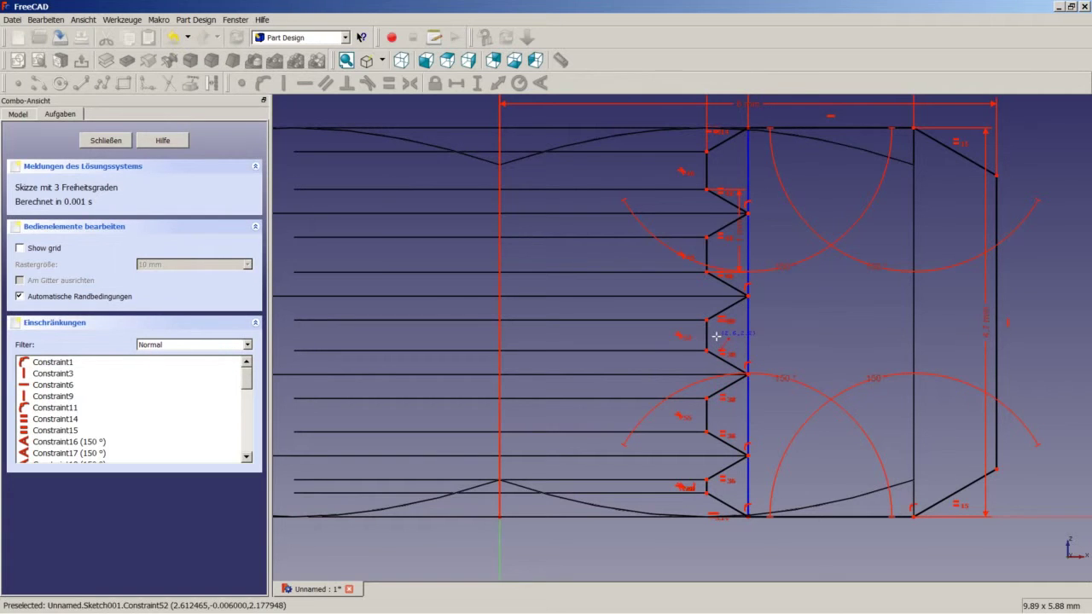
- Draw a horizontal construction line from the midpoint of a tooth's flat edge to the blue vertical line
left_click(715, 336)
left_click(739, 331)
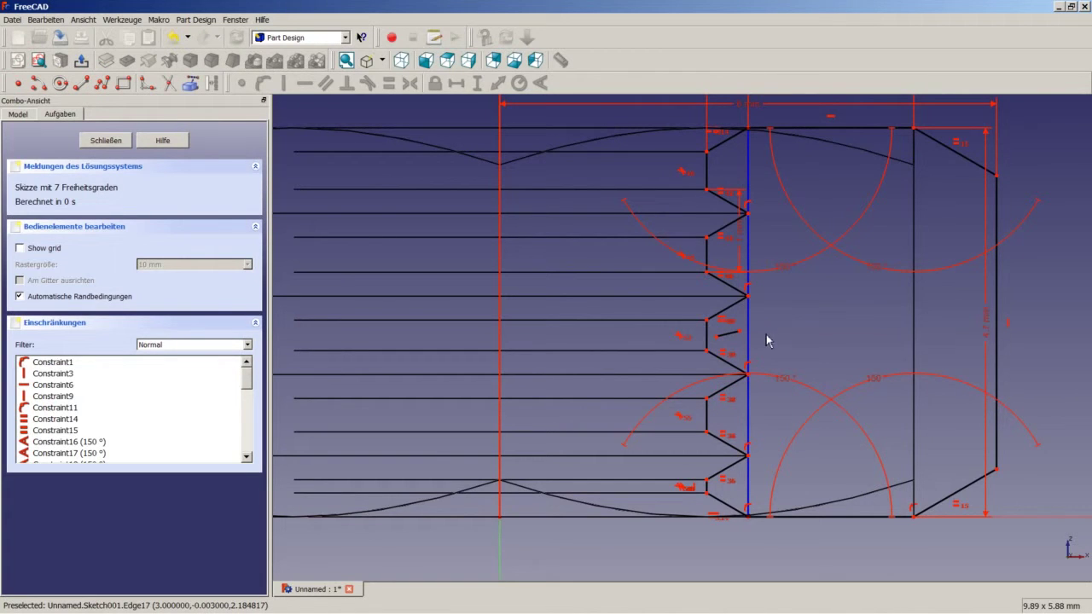
scroll(734, 339, "up", 1)
scroll(731, 338, "up", 1)
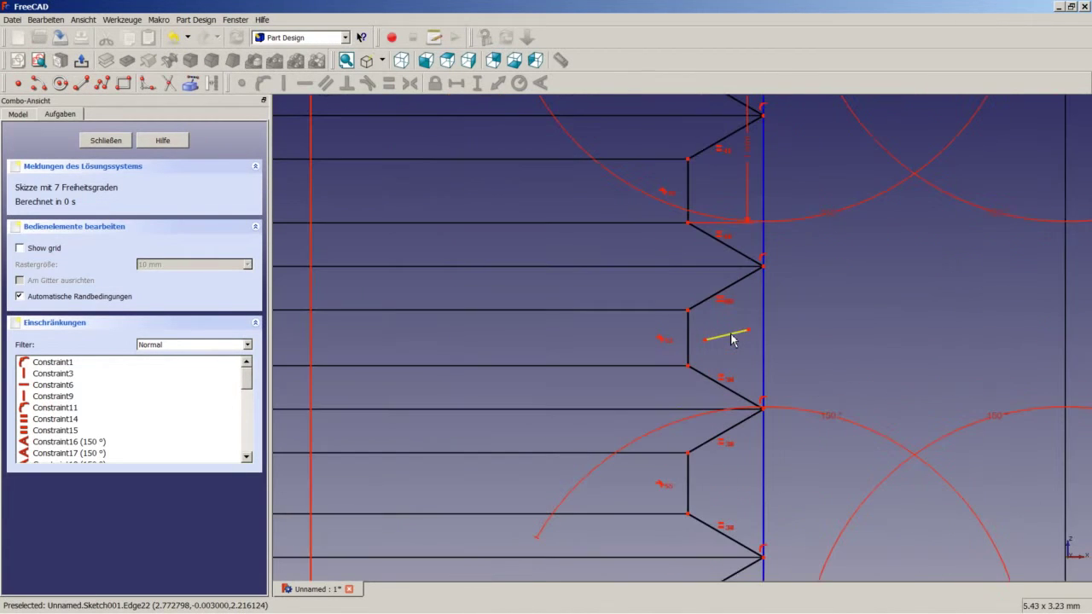
left_click(723, 341)
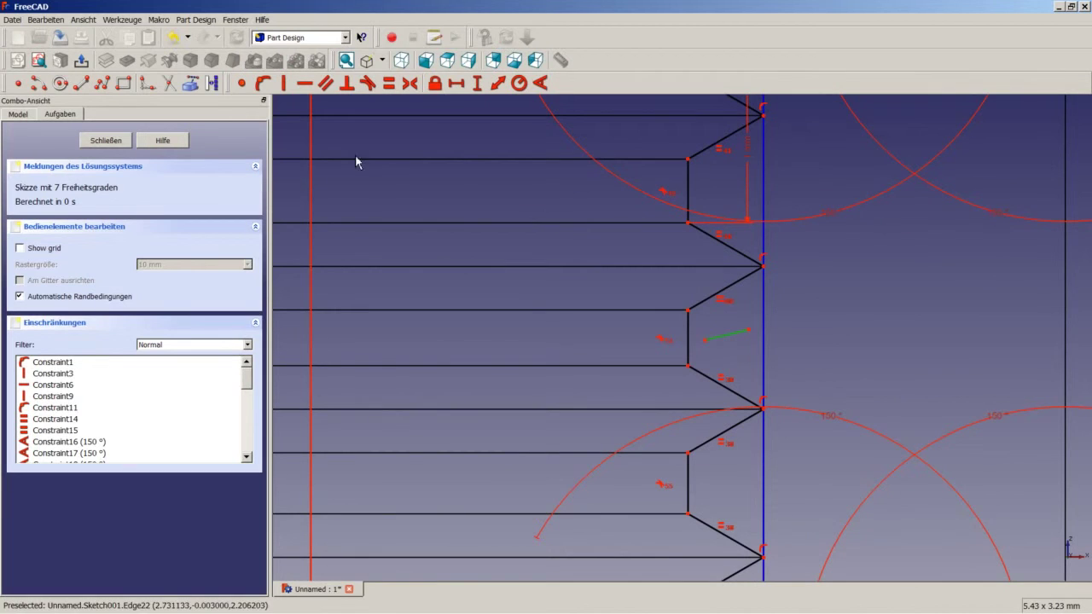
left_click(211, 82)
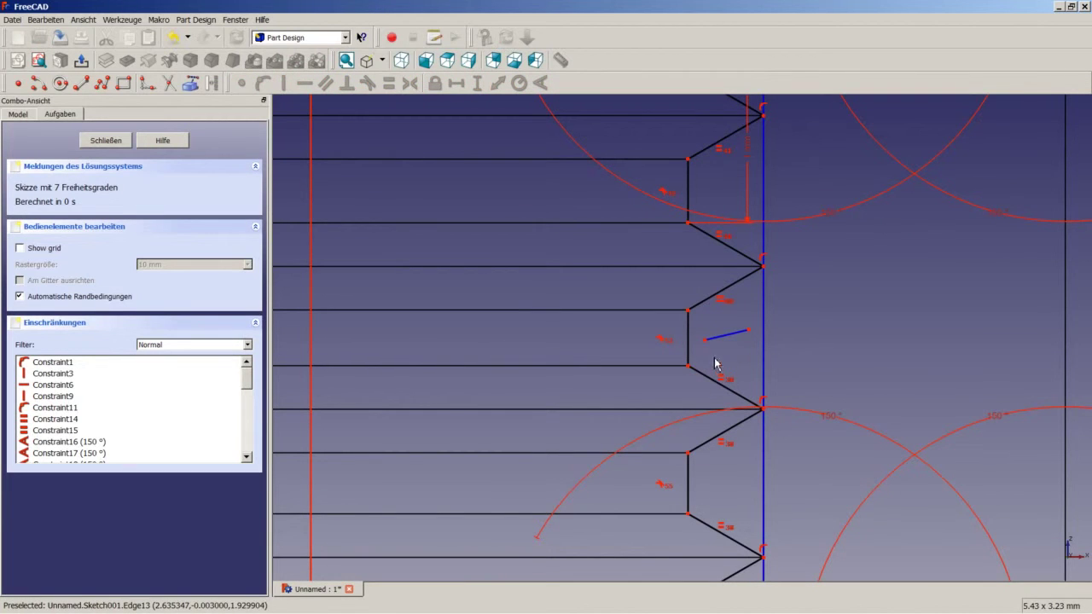
left_click(704, 343)
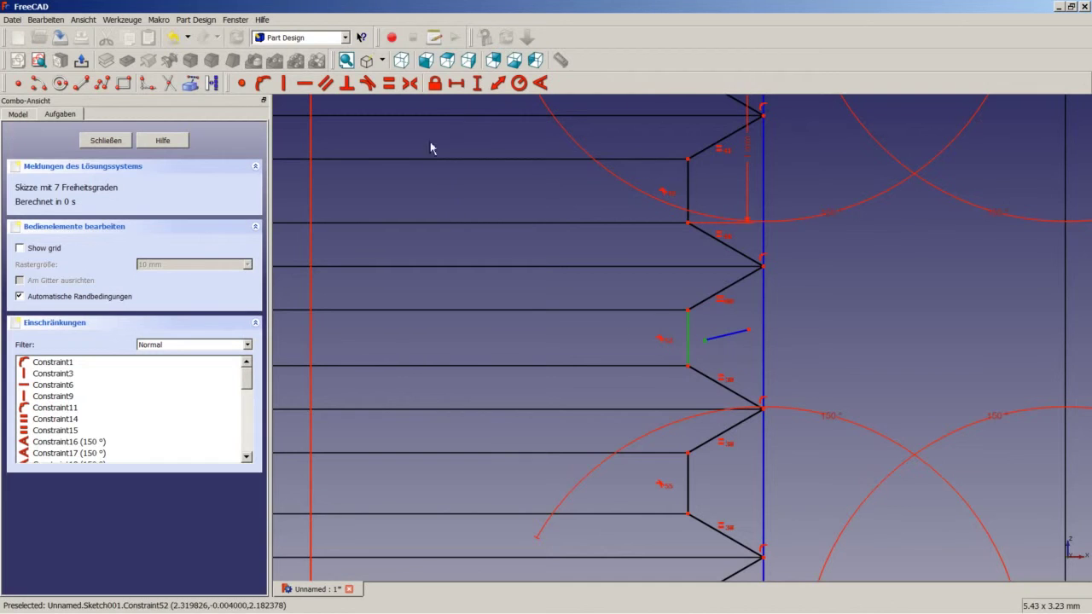
left_click(410, 83)
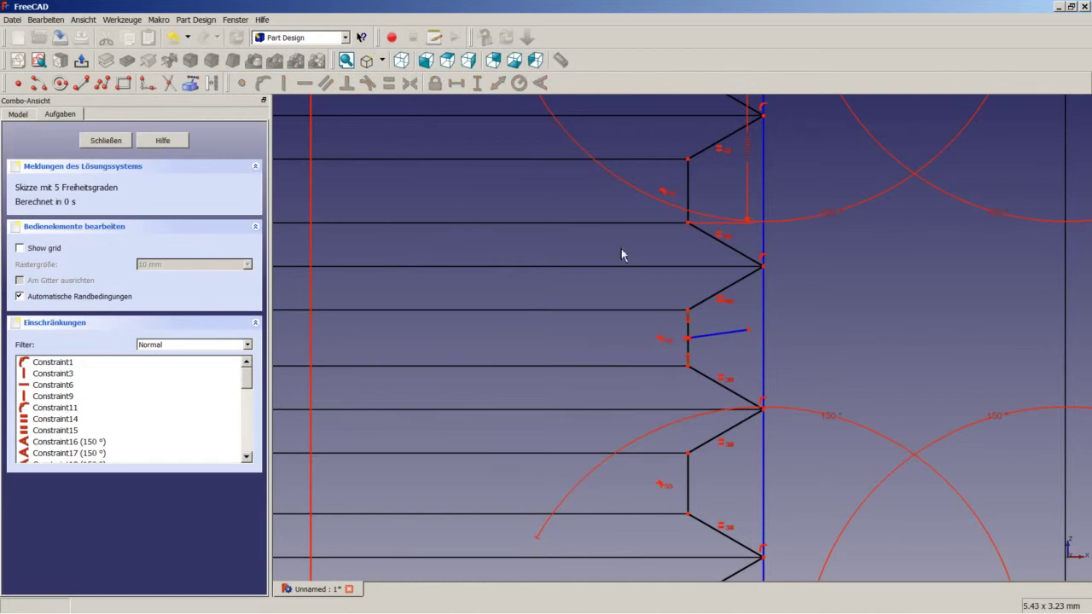
left_click(748, 331)
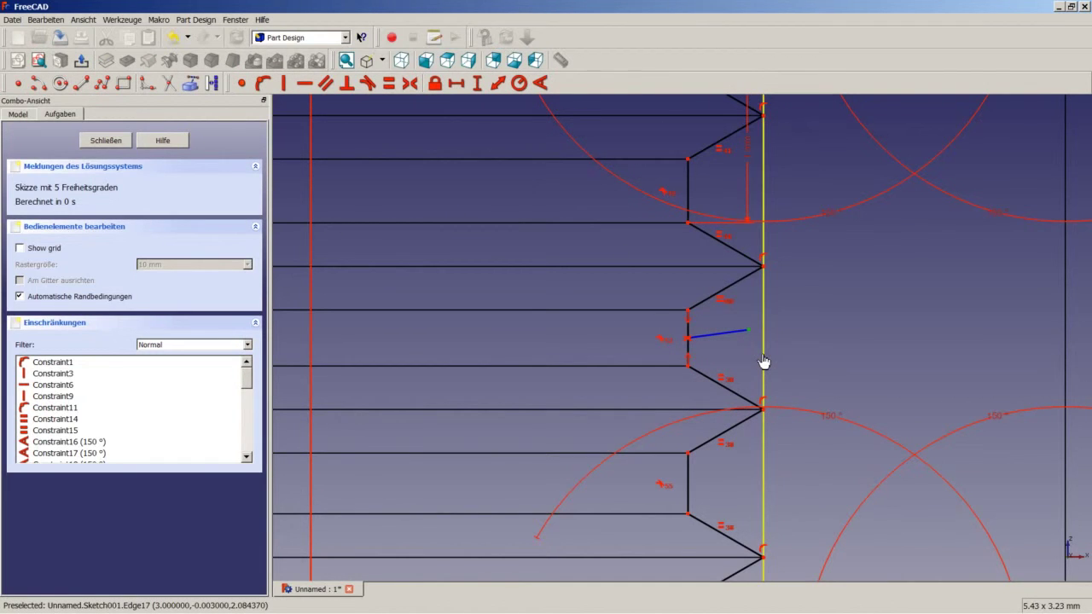
left_click(764, 361)
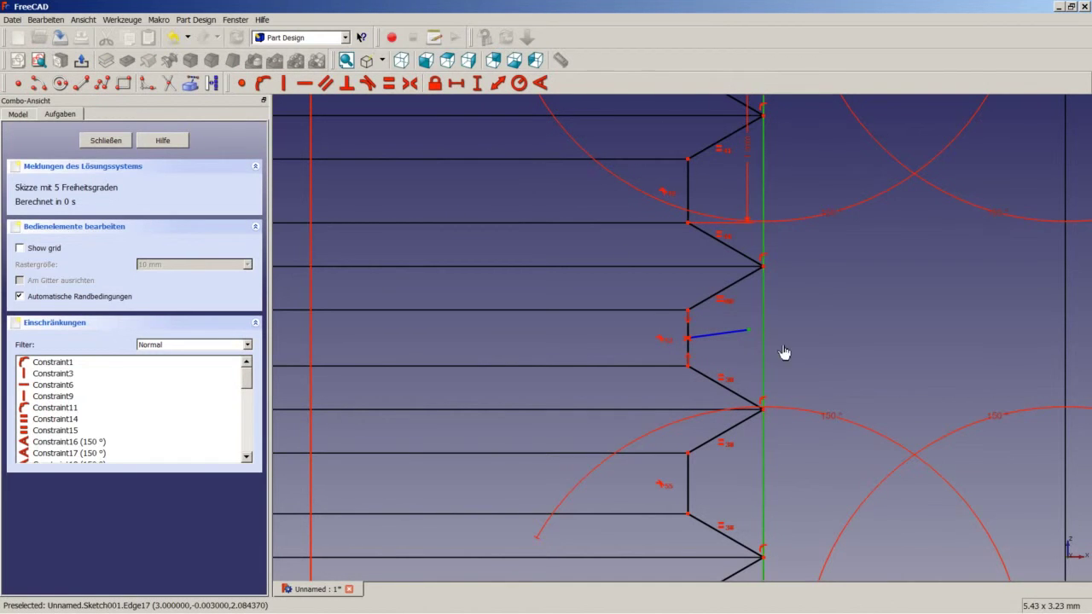
left_click(410, 83)
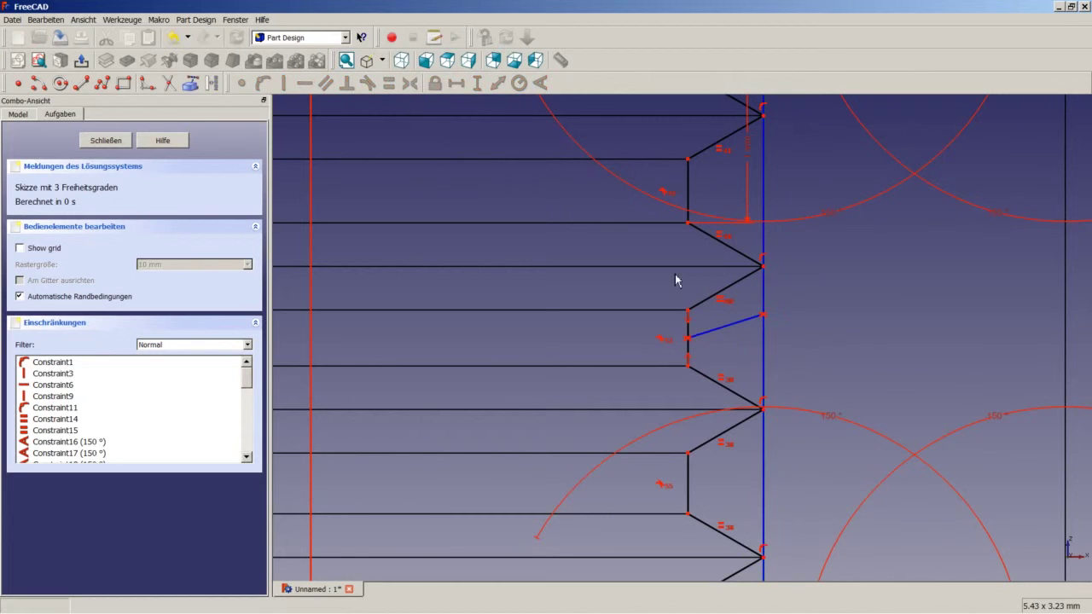
left_click(719, 334)
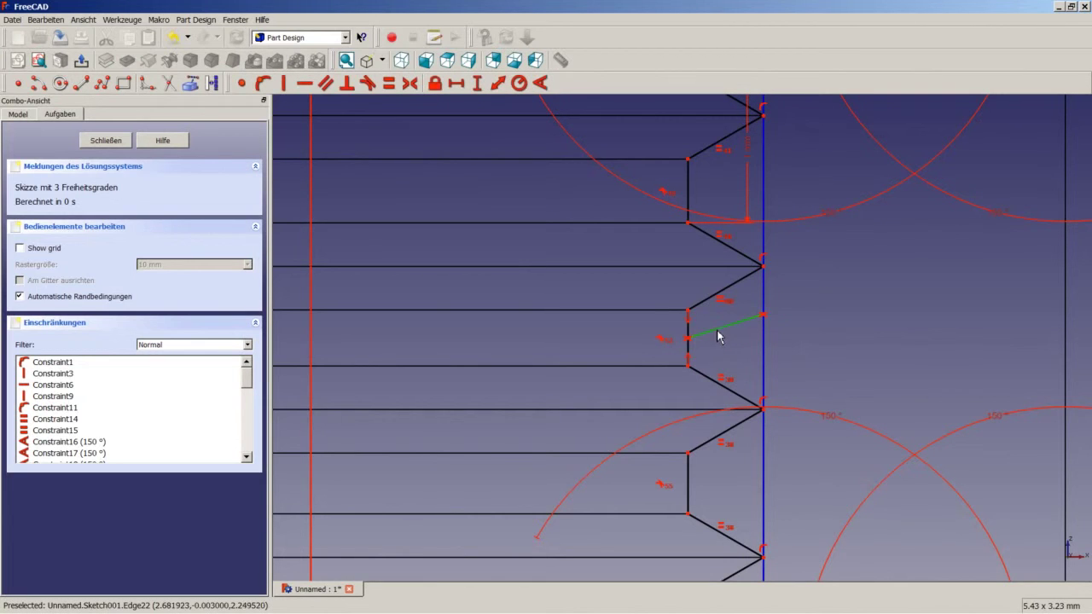
left_click(307, 85)
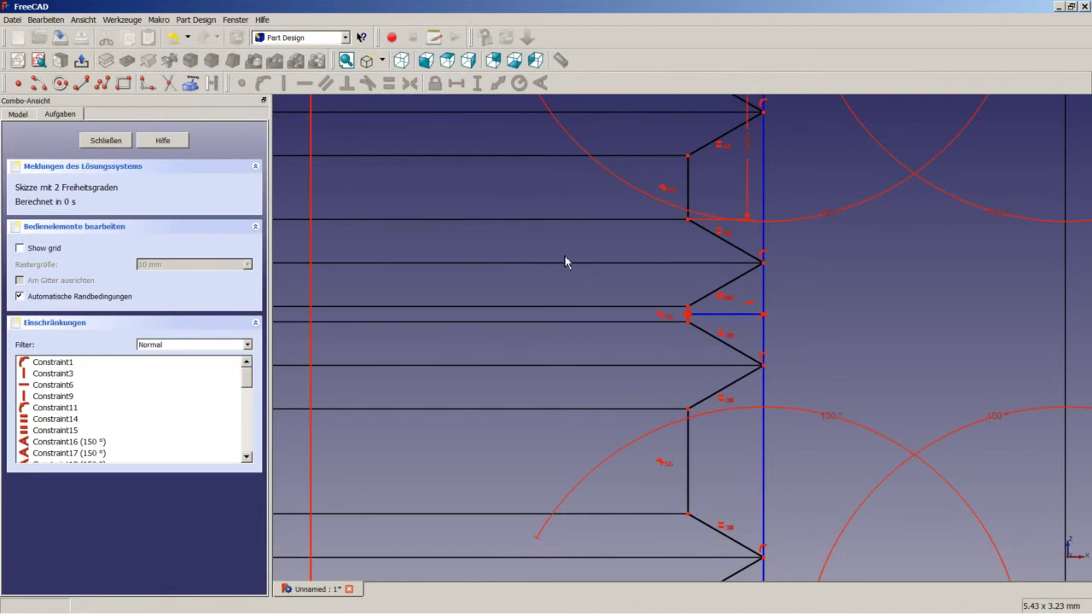
- Select the vertical flat edges of an upper and a lower tooth together
scroll(588, 266, "down", 1)
scroll(597, 263, "down", 1)
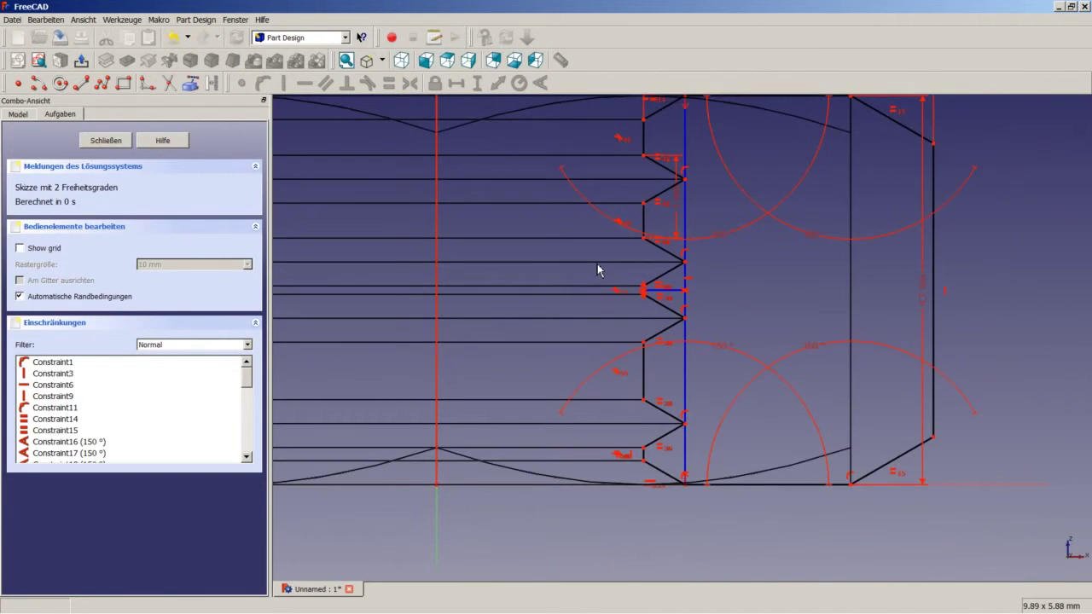
scroll(597, 268, "down", 1)
scroll(648, 243, "down", 1)
scroll(674, 209, "up", 1)
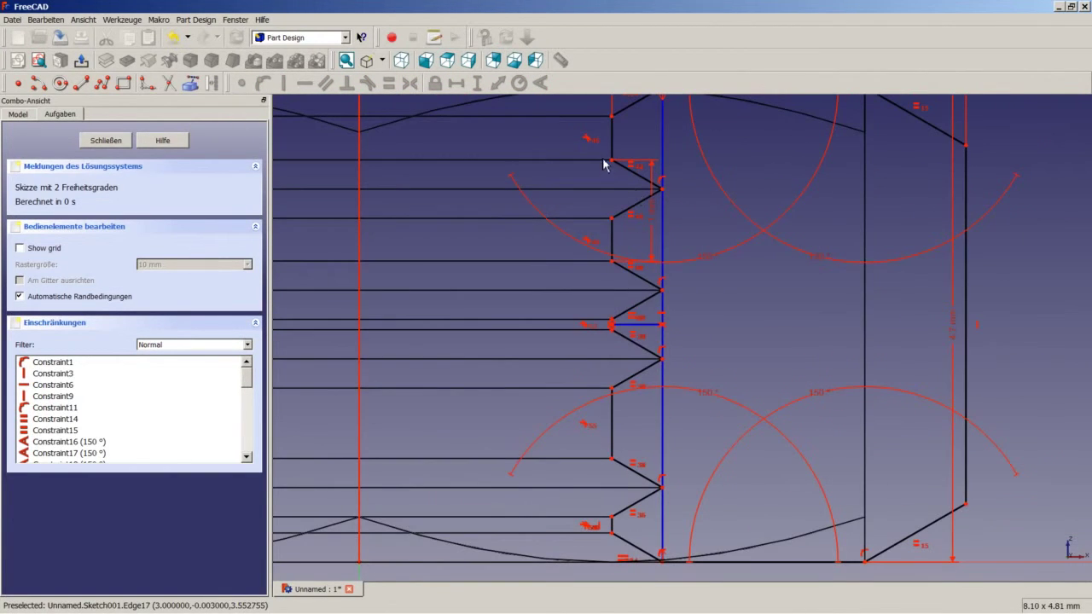
scroll(604, 171, "down", 2)
scroll(604, 214, "up", 1)
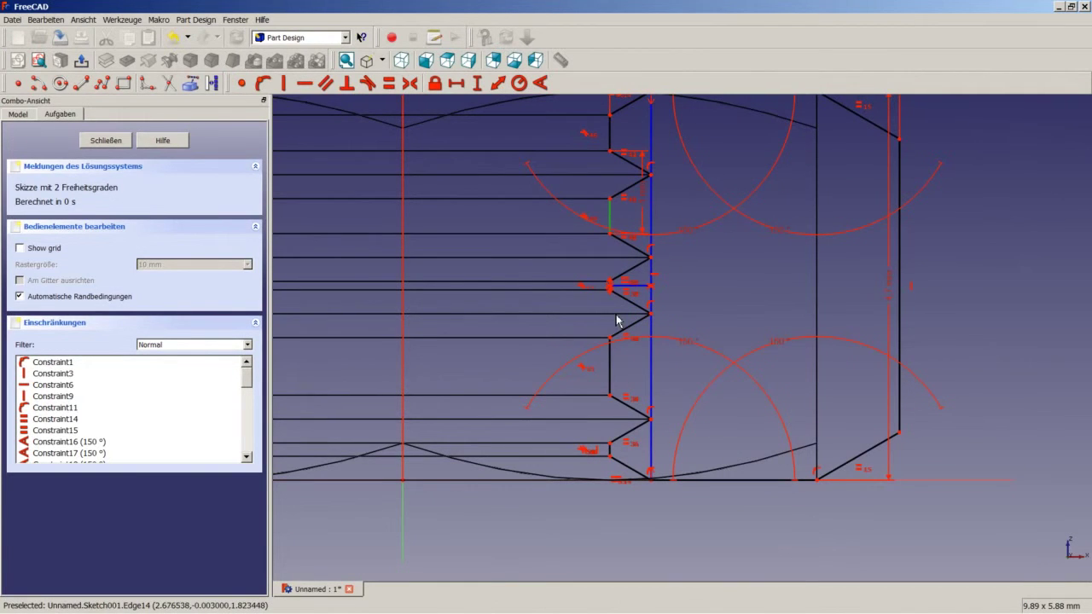
scroll(618, 316, "up", 2)
scroll(617, 309, "up", 3)
scroll(606, 273, "up", 3)
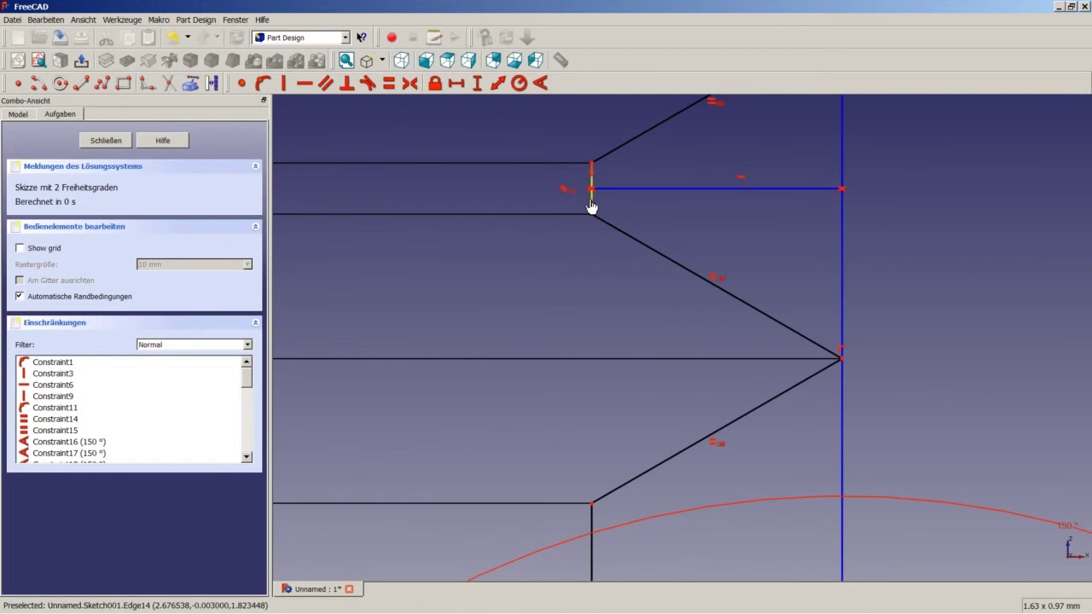
left_click(591, 209)
scroll(602, 384, "down", 2)
scroll(602, 384, "down", 2)
scroll(602, 384, "down", 2)
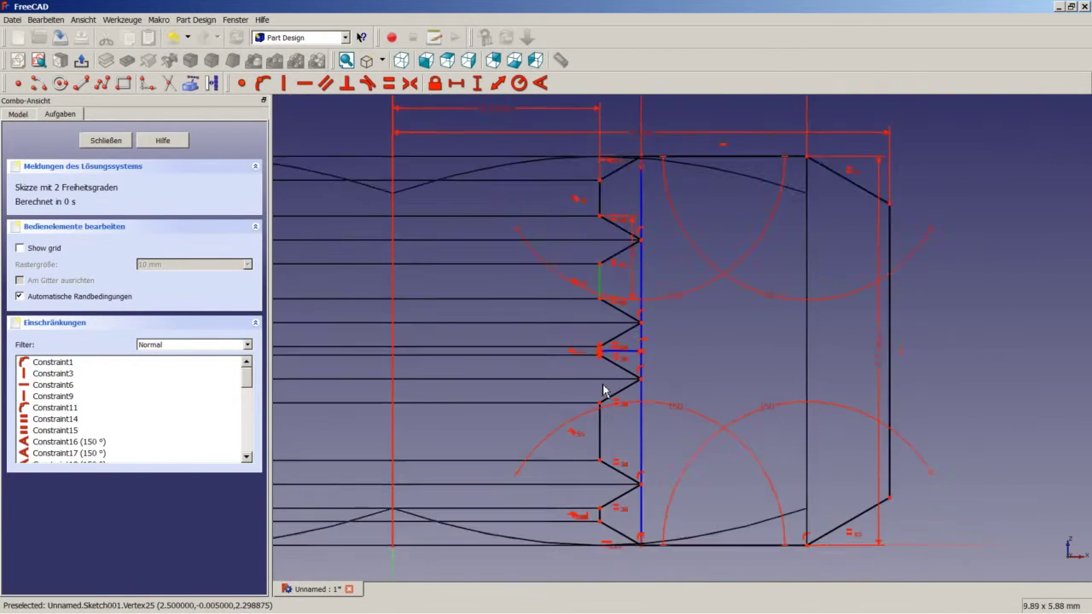
scroll(602, 384, "down", 1)
left_click(601, 430)
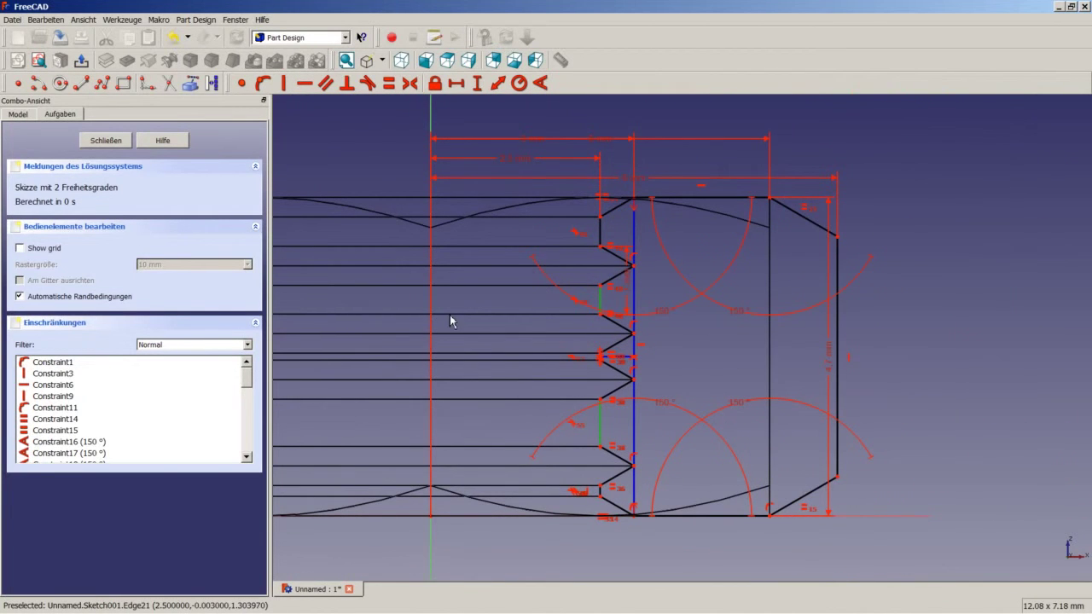
- Make the two selected flat edges equal, leaving the thread profile fully constrained
left_click(388, 82)
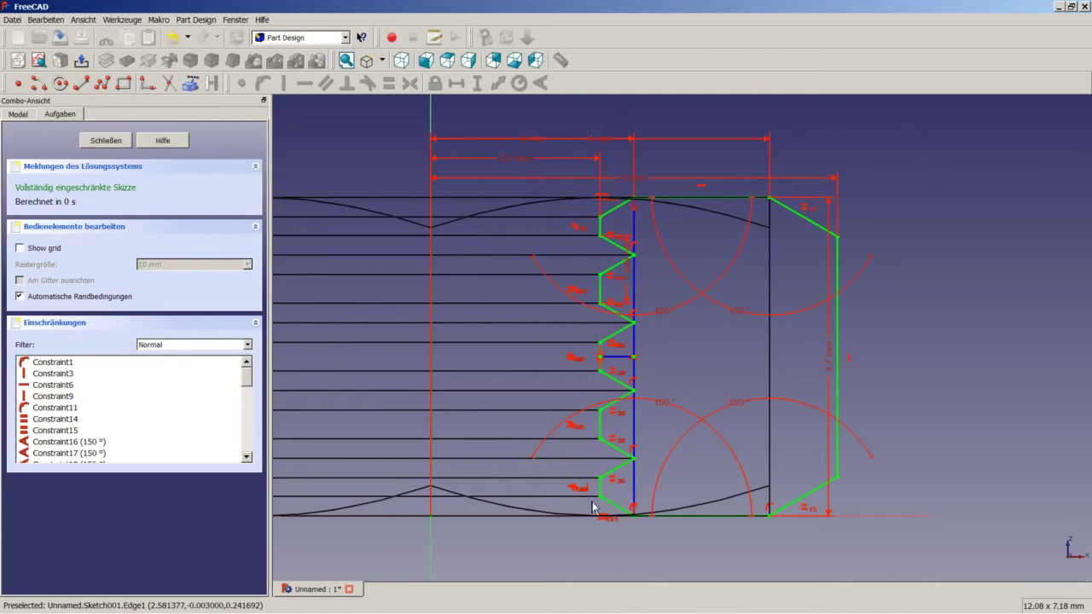
- Close the sketch and show the nut in Flat lines style, axonometric view, fitted to the window
left_click(121, 144)
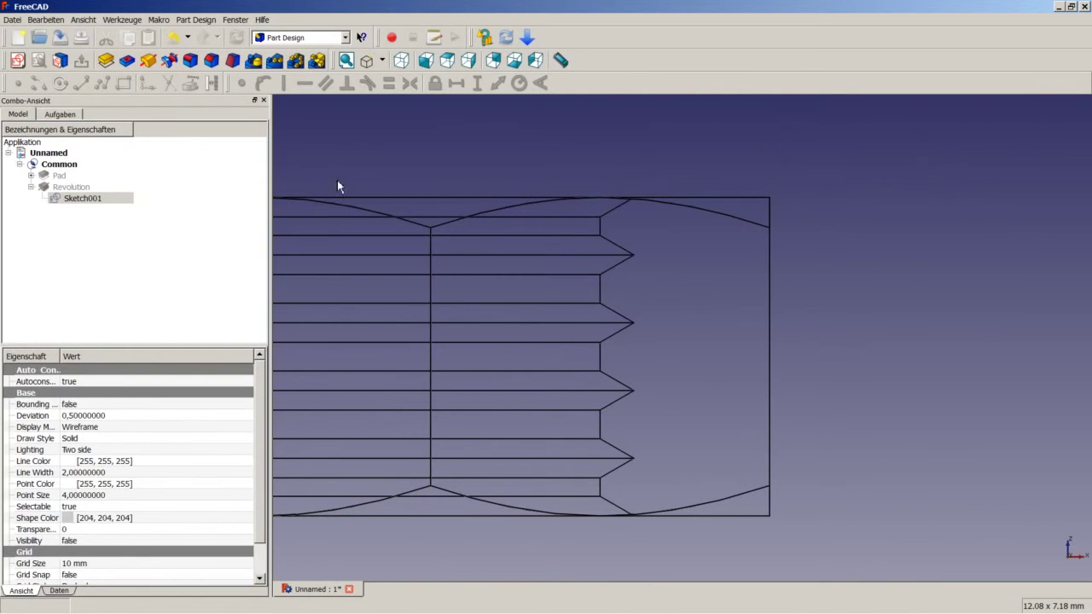
left_click(382, 60)
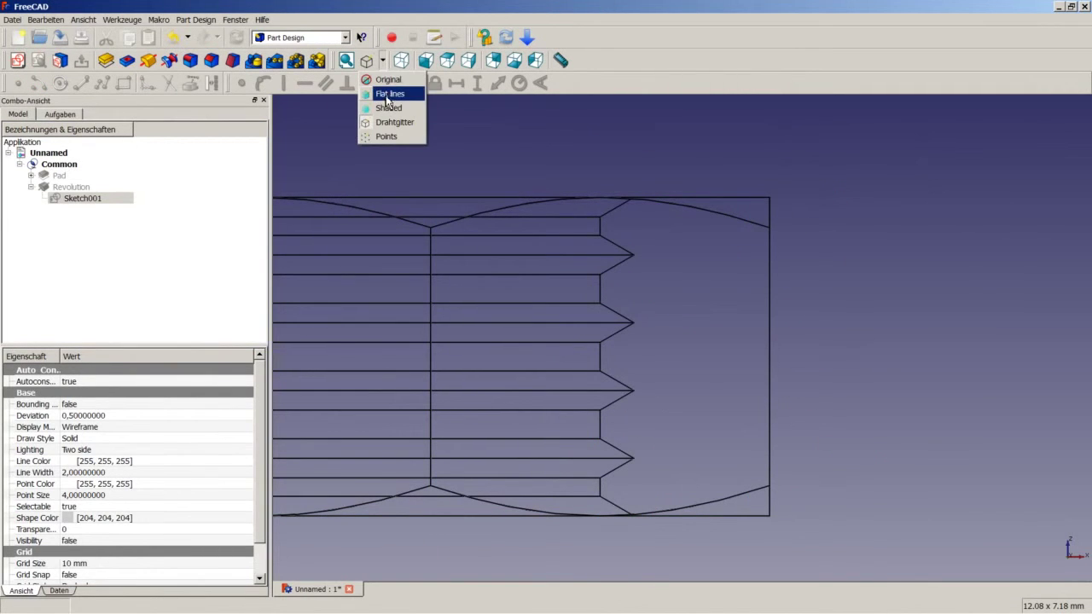
left_click(388, 80)
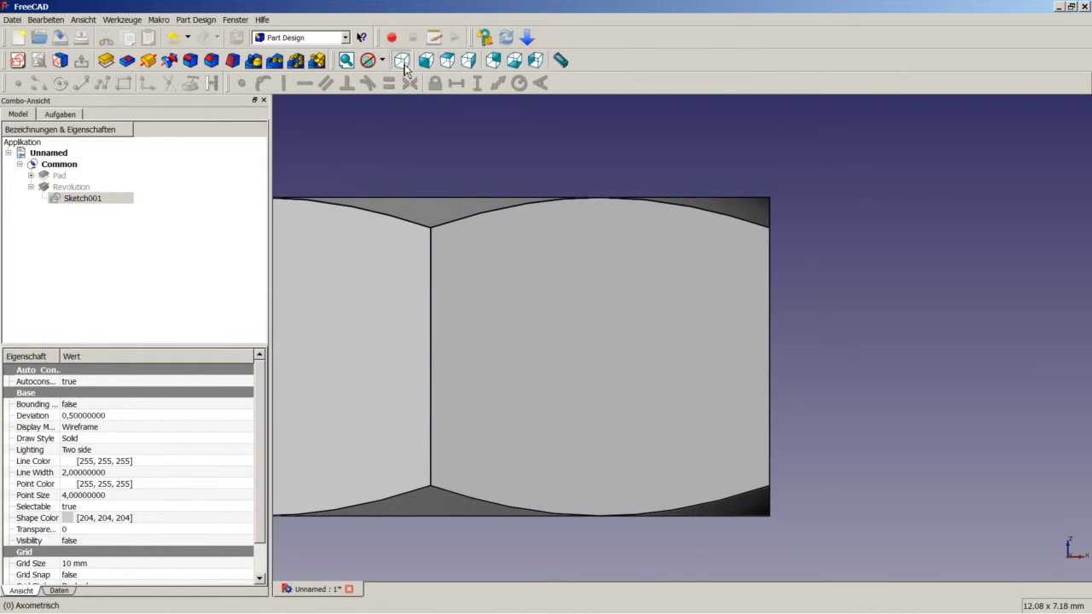
left_click(401, 60)
right_click(936, 190)
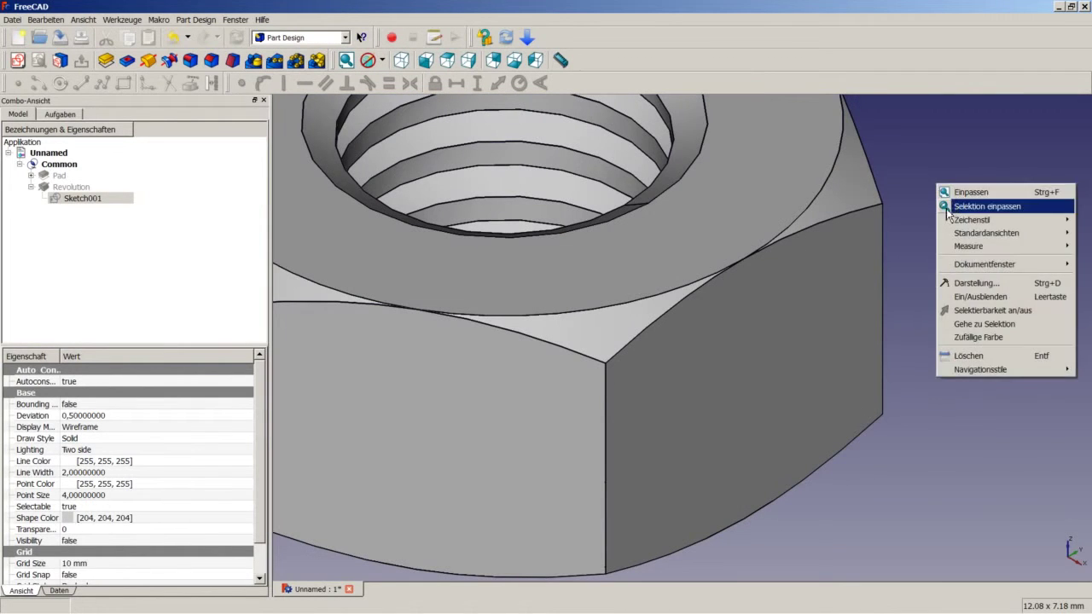
left_click(951, 211)
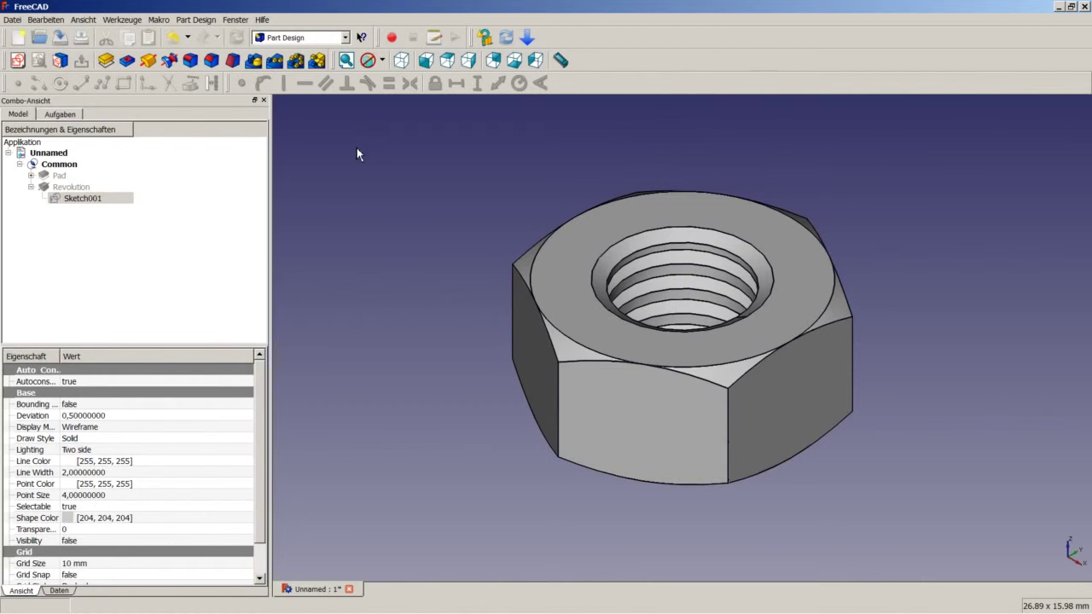
- Close the Unnamed nut tab, answer Nein to saving, and create a new document
left_click(348, 589)
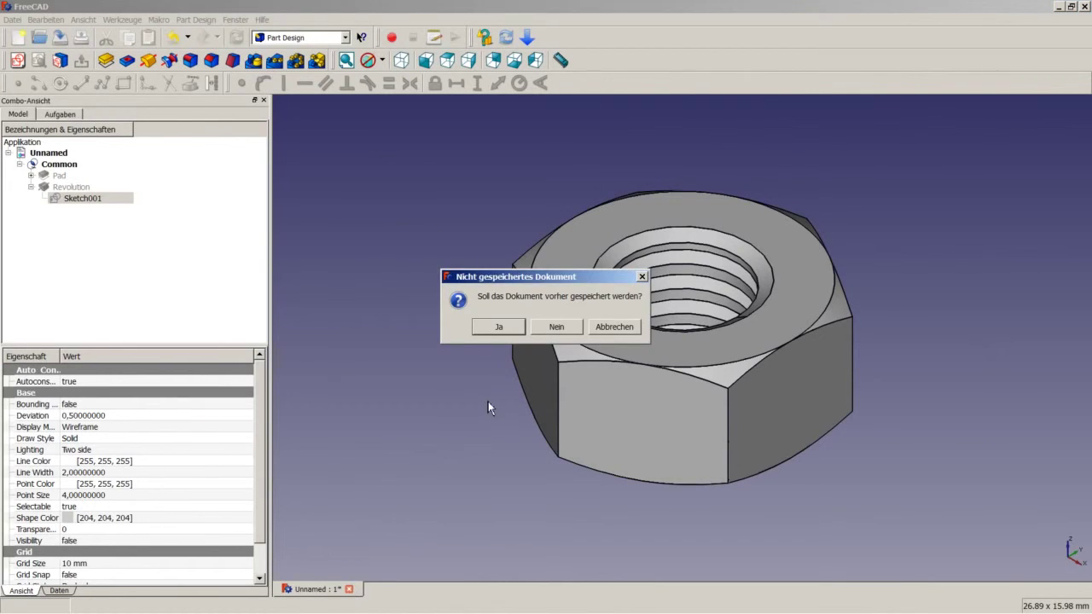
left_click(556, 327)
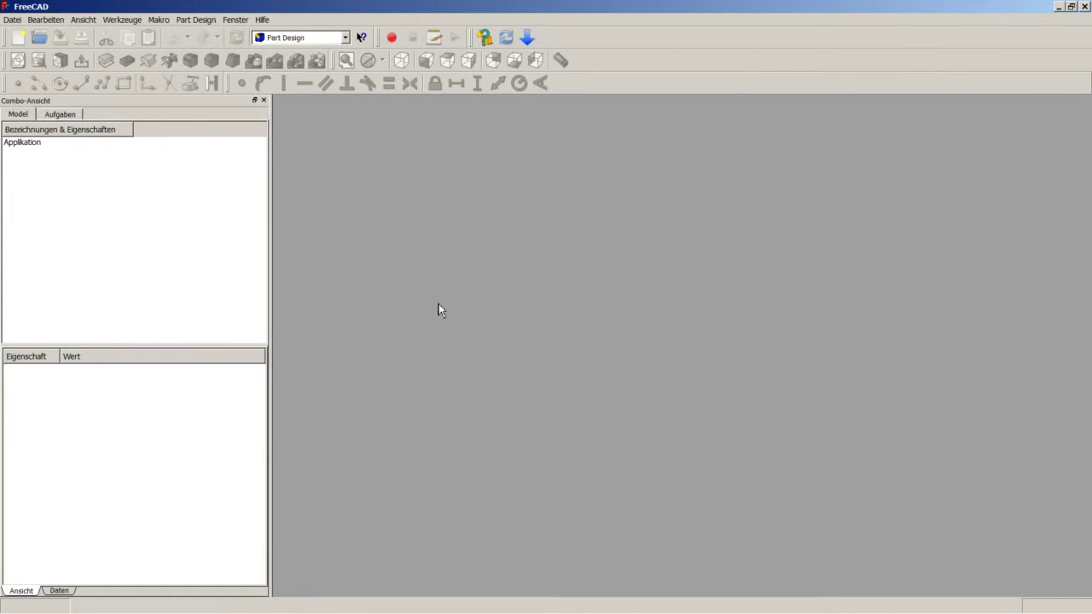
left_click(17, 37)
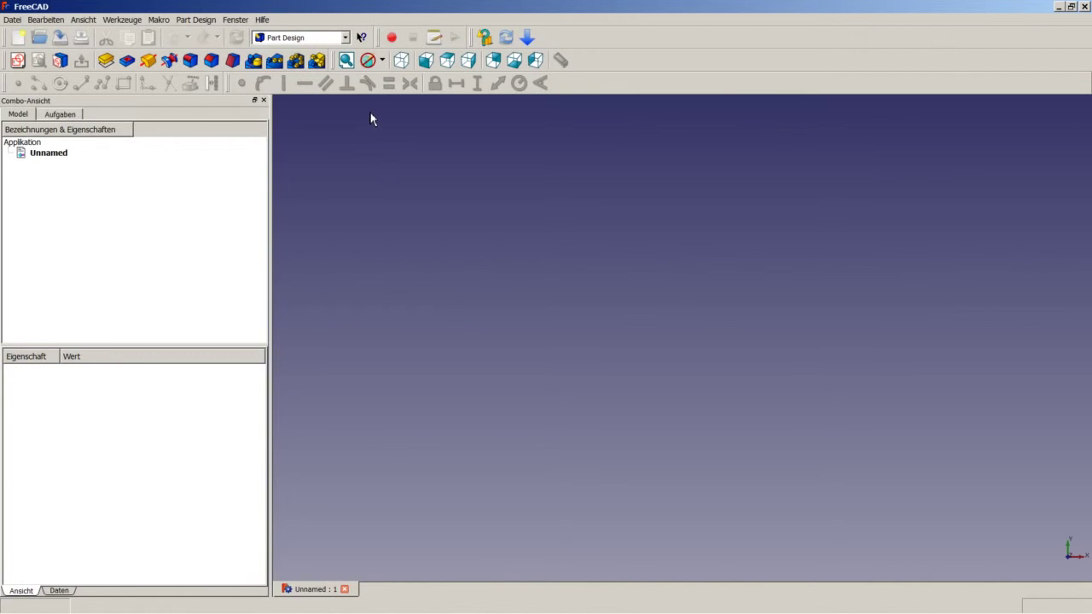
- Switch to the Part workbench, add a Zylinder in axonometric view, and select it in the tree
left_click(345, 38)
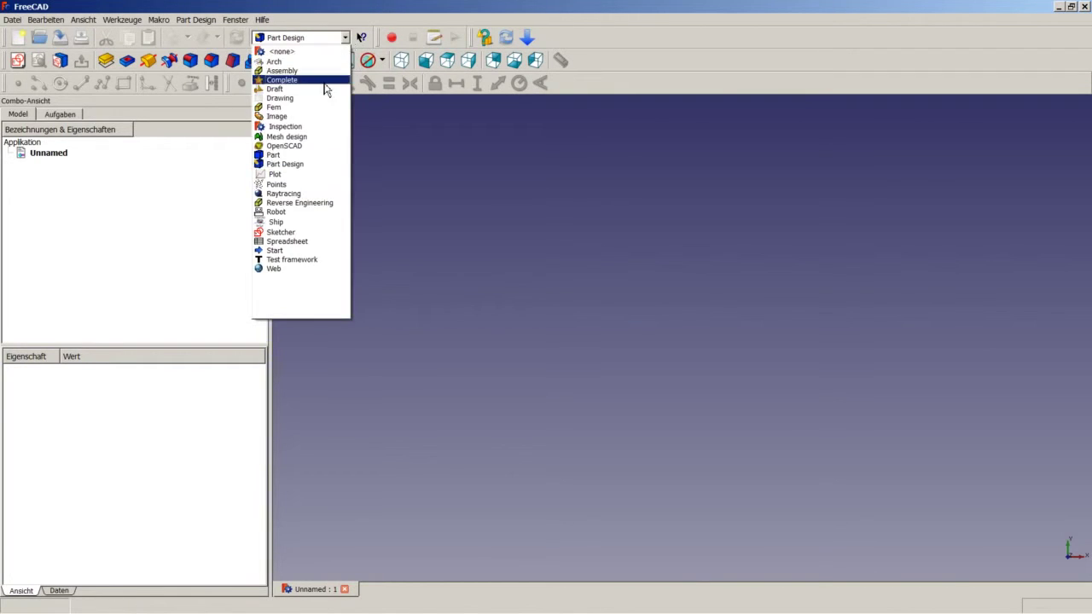
left_click(309, 155)
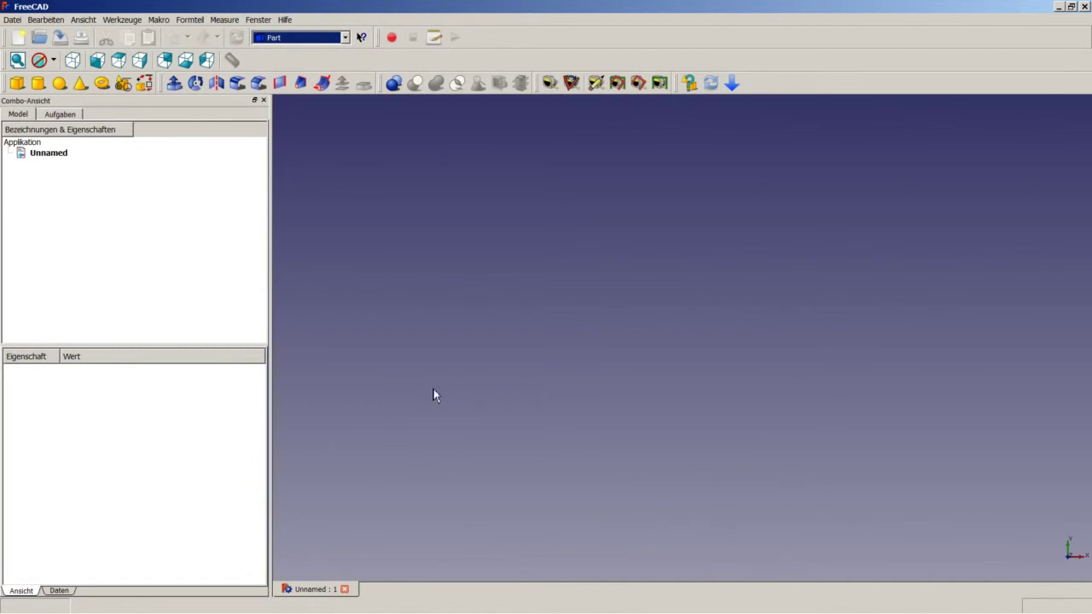
left_click(38, 83)
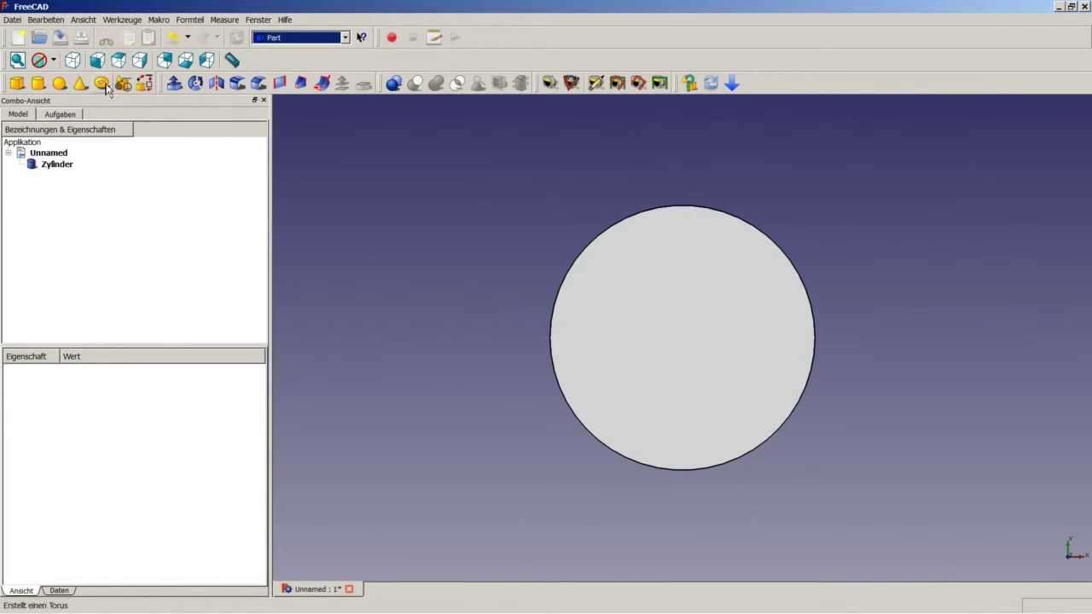
left_click(86, 60)
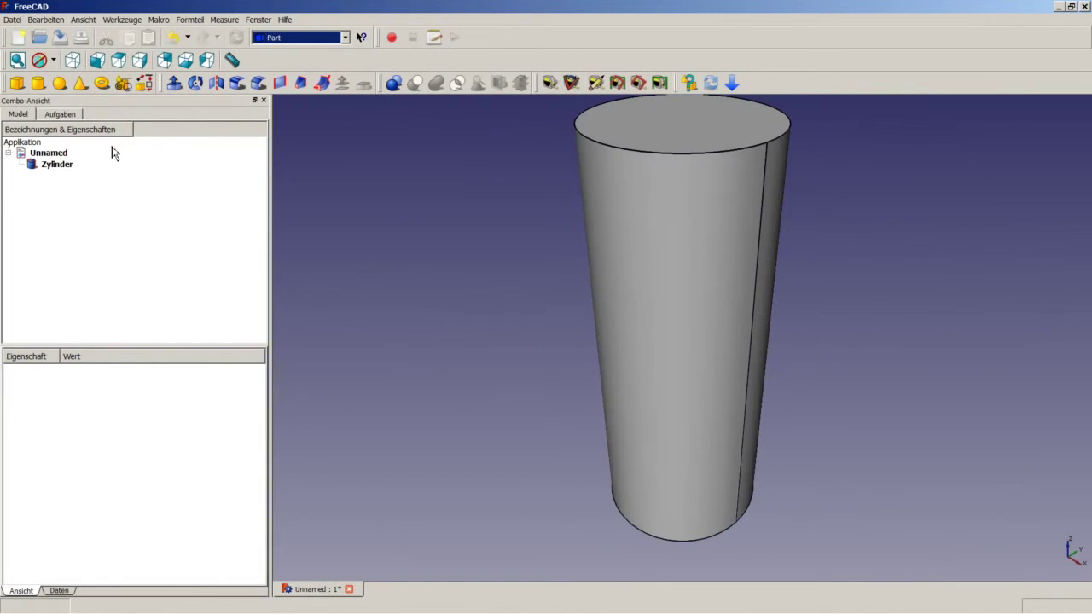
left_click(56, 164)
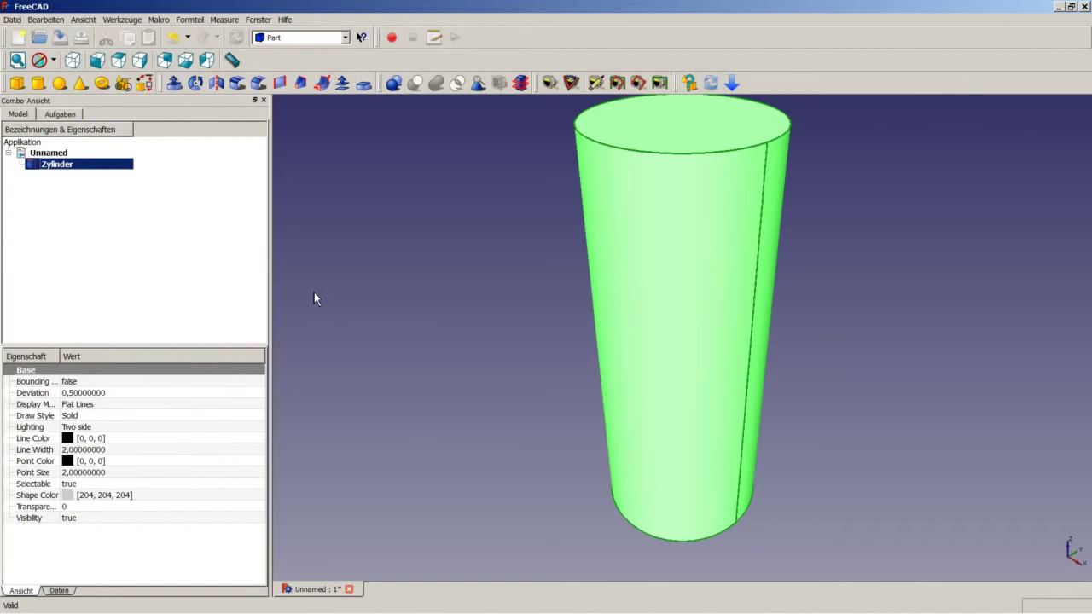
- Set Zylinder to 4,7 mm height and 5 mm radius, then add a second cylinder
left_click(65, 591)
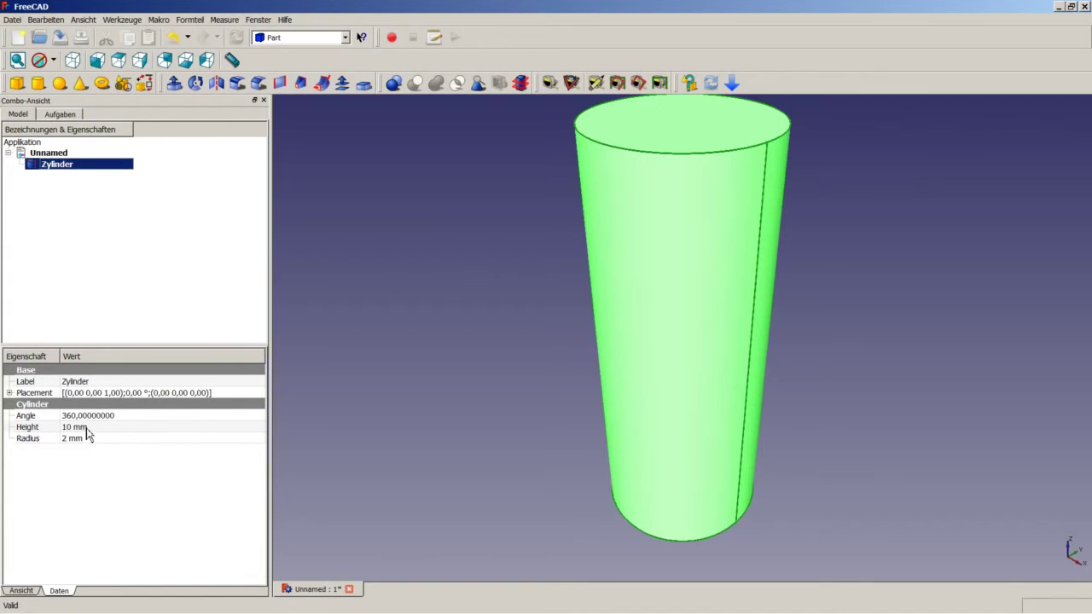
left_click(90, 429)
type("4")
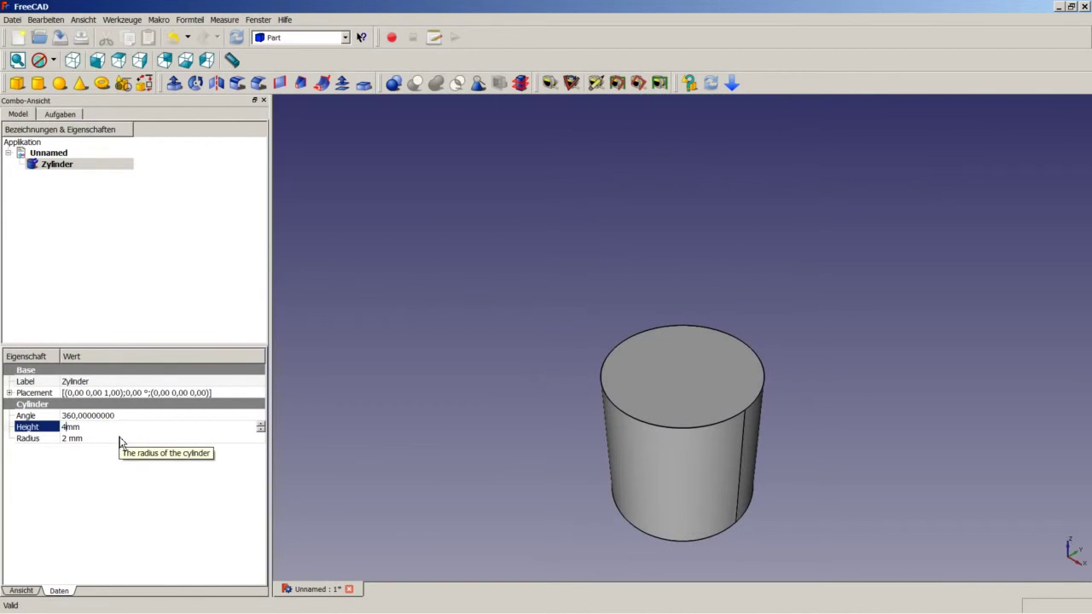
type(",7")
key("Return")
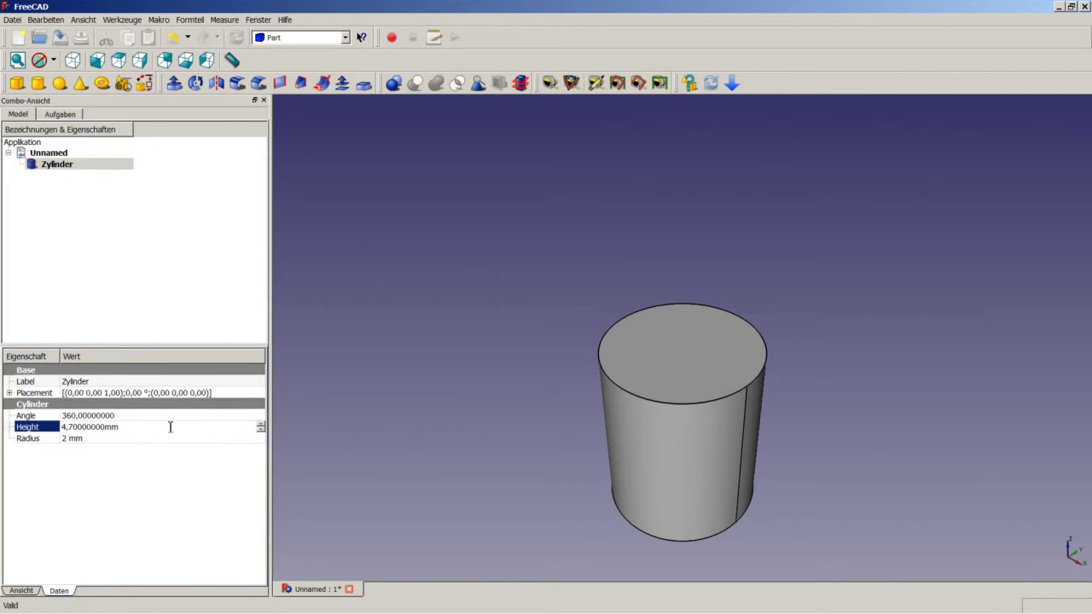
left_click(103, 442)
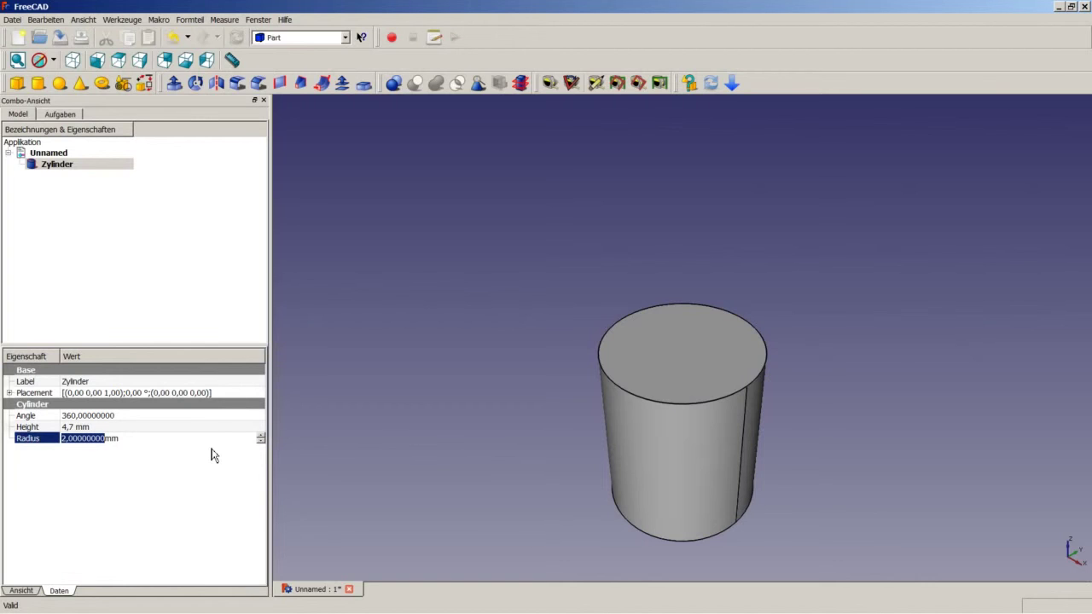
type("5")
key("Return")
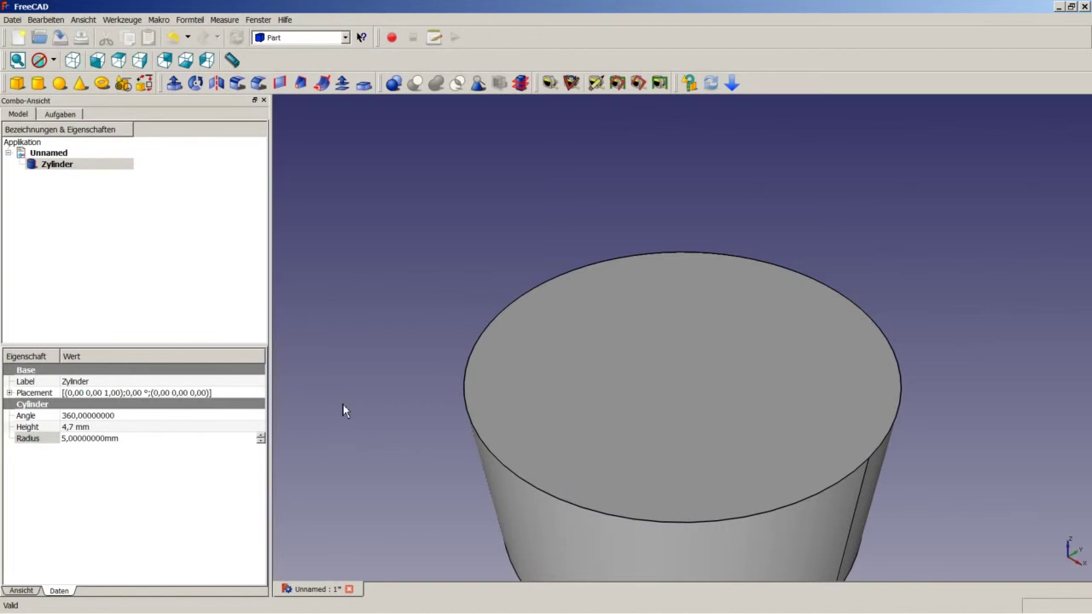
left_click(40, 85)
left_click(40, 85)
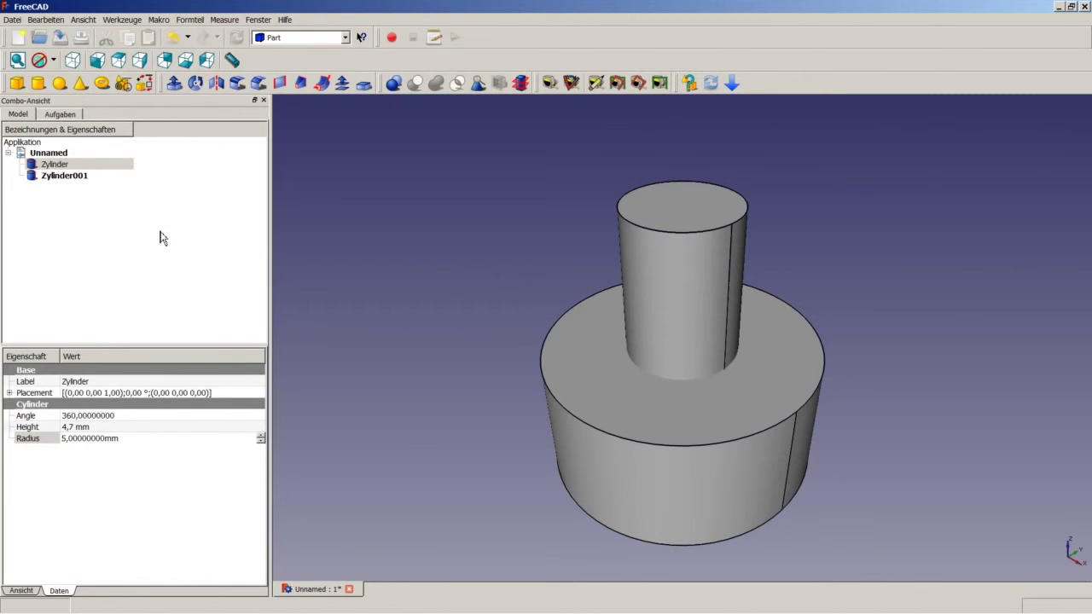
- Give Zylinder001 a height of 4,7 mm and a radius of 2,5 mm
left_click(78, 175)
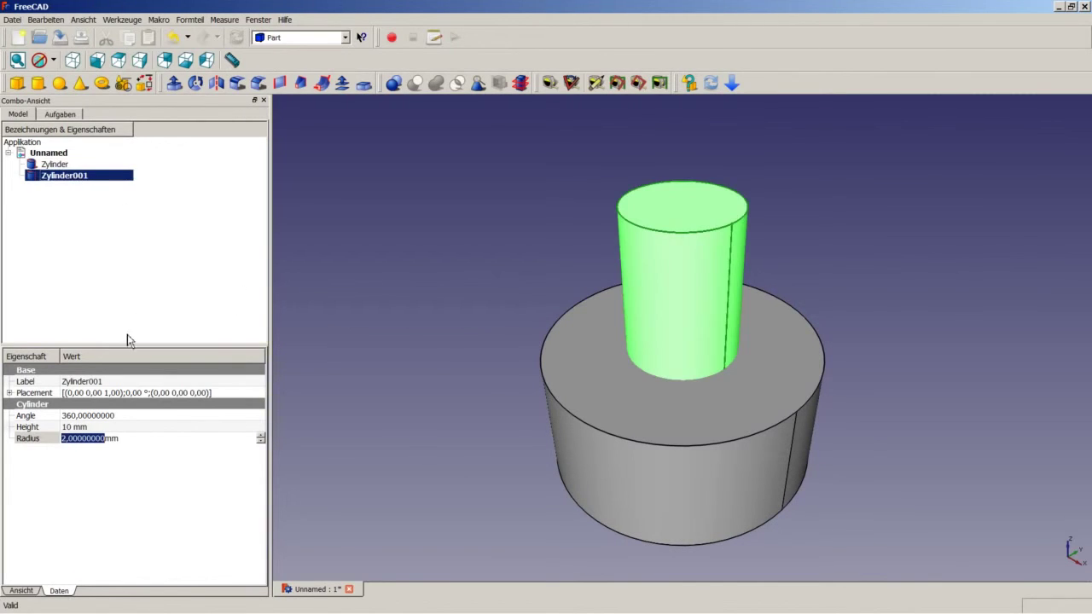
left_click(107, 429)
type("4")
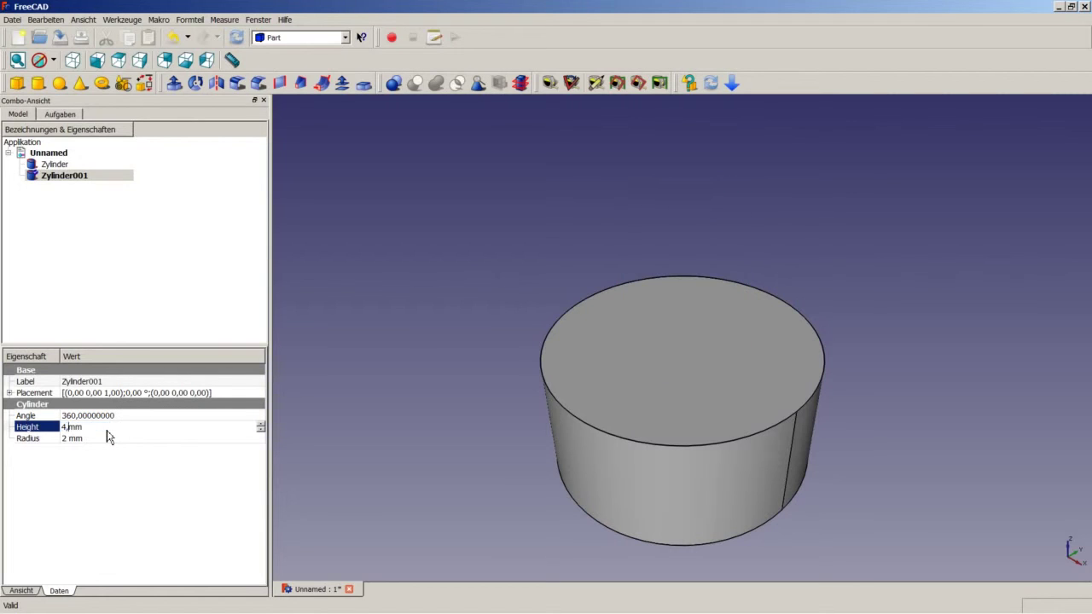
type(",7")
key("Return")
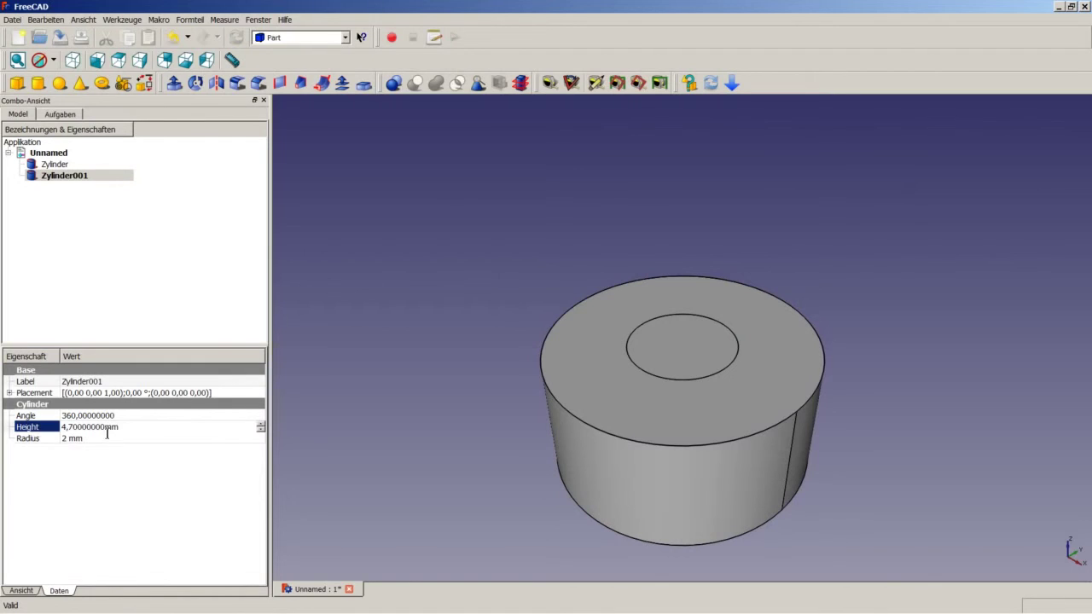
left_click(107, 439)
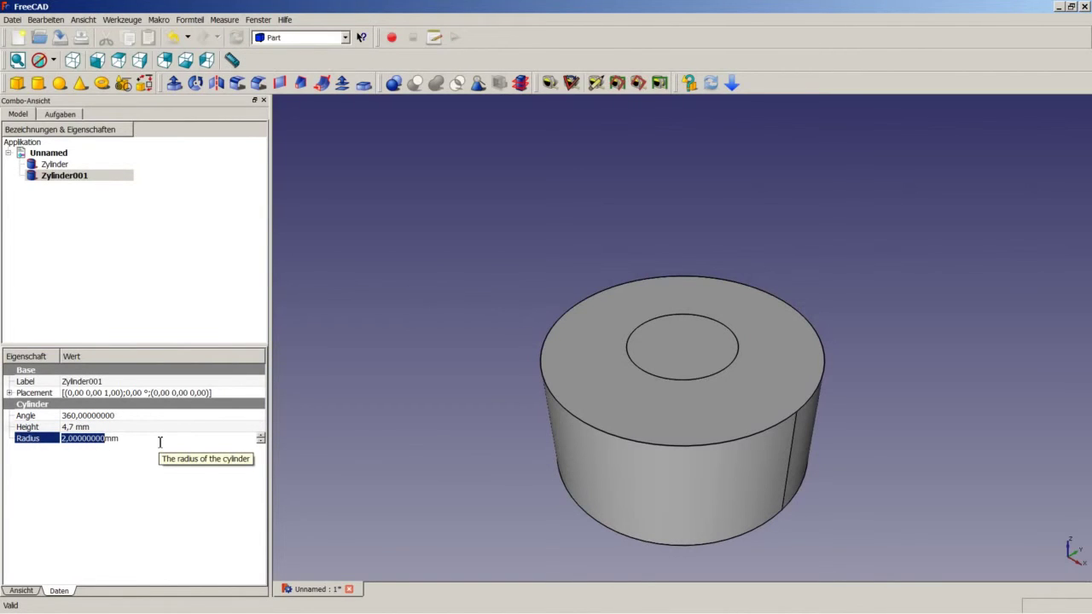
type("2,5")
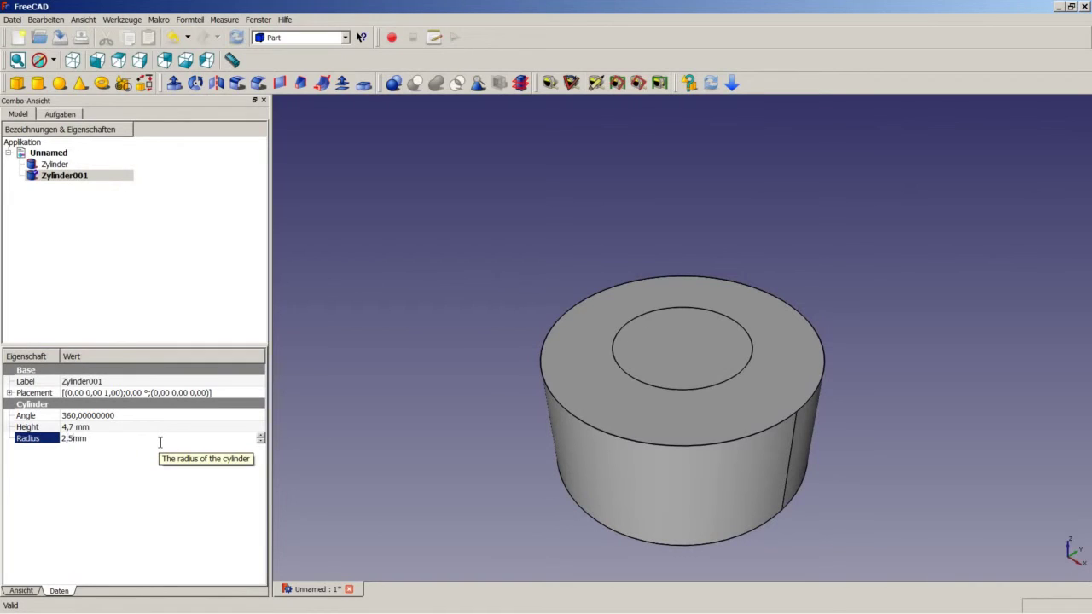
key("Return")
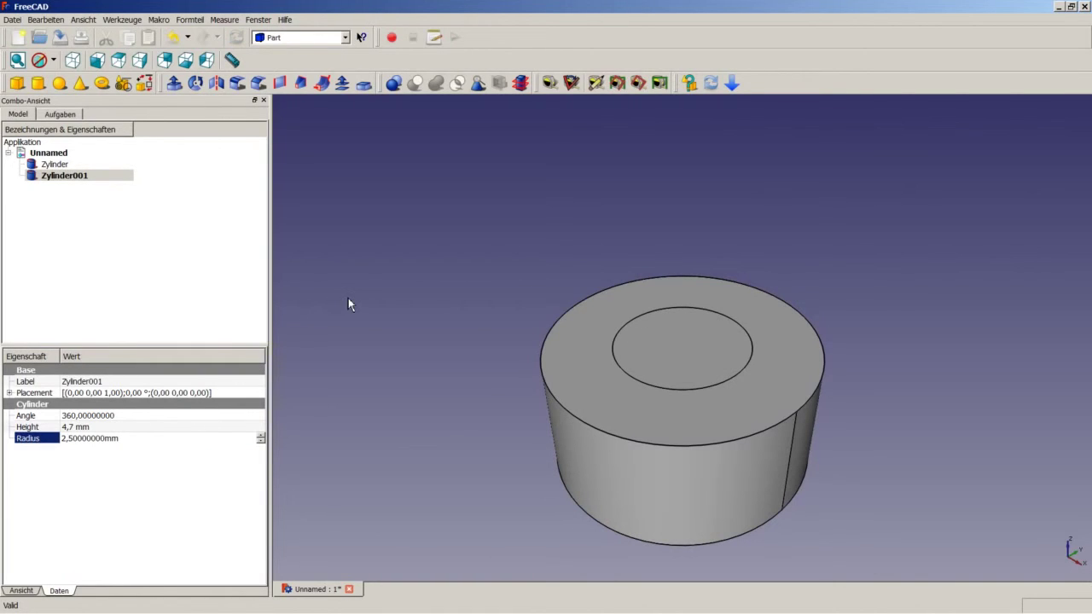
- Cut Zylinder001 from Zylinder to form the ring, then fit it in the view
left_click(79, 165)
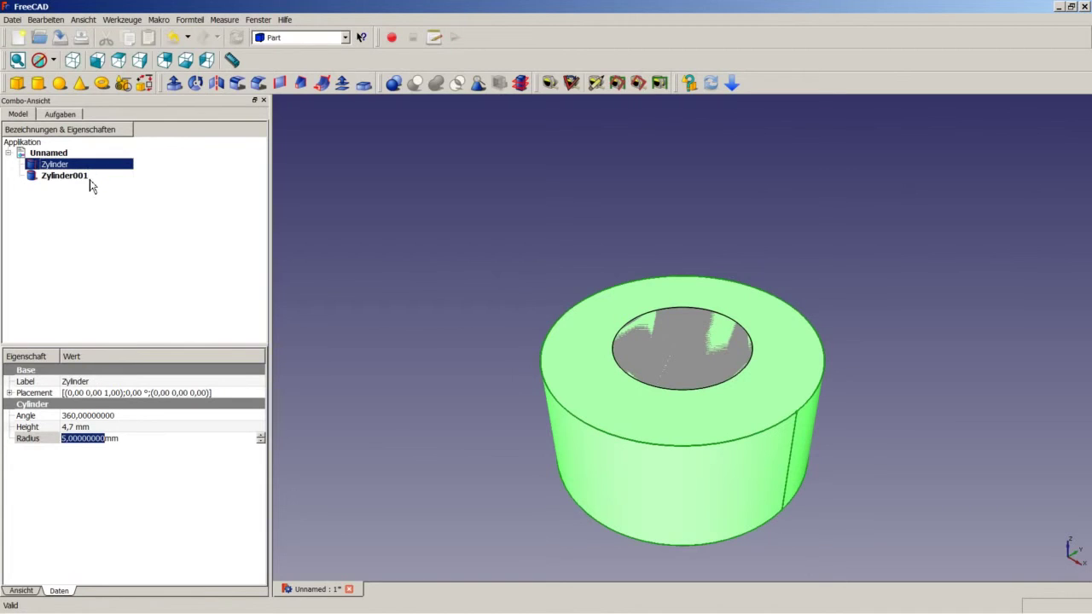
left_click(88, 180, "ctrl")
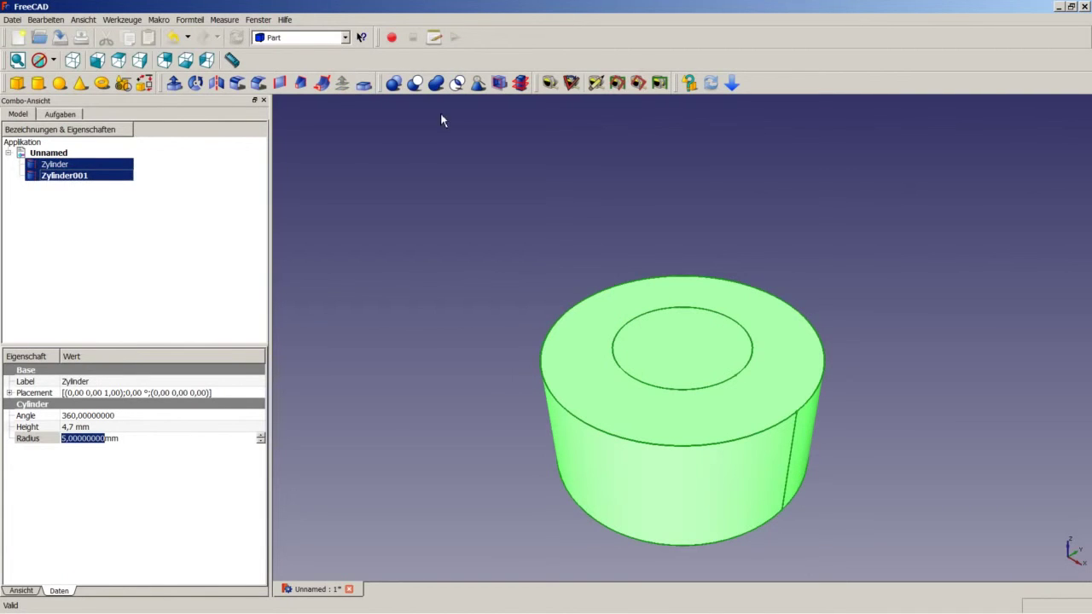
left_click(416, 83)
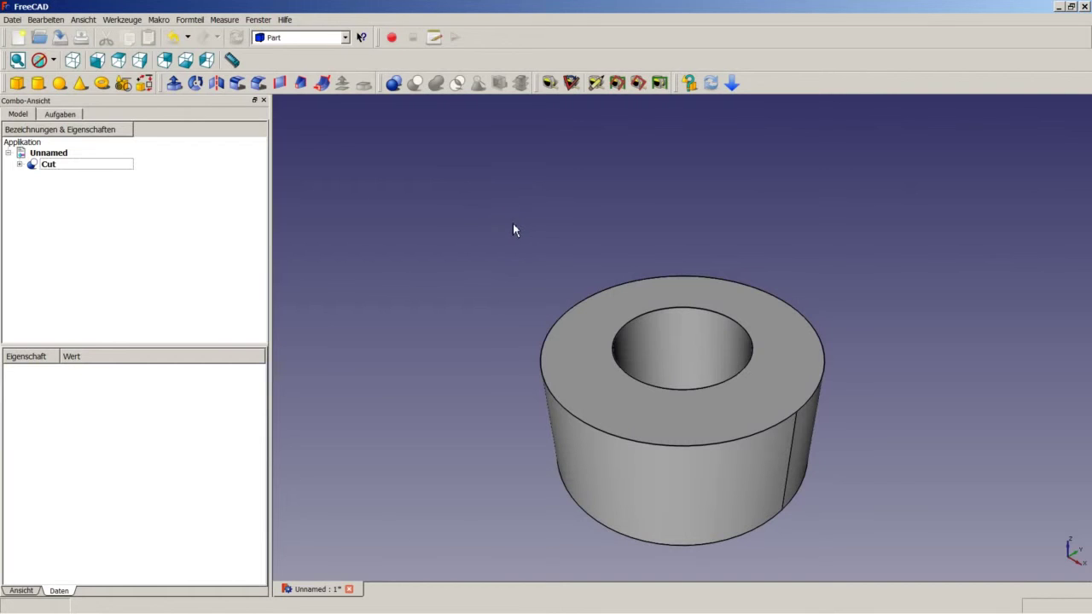
right_click(554, 254)
left_click(589, 259)
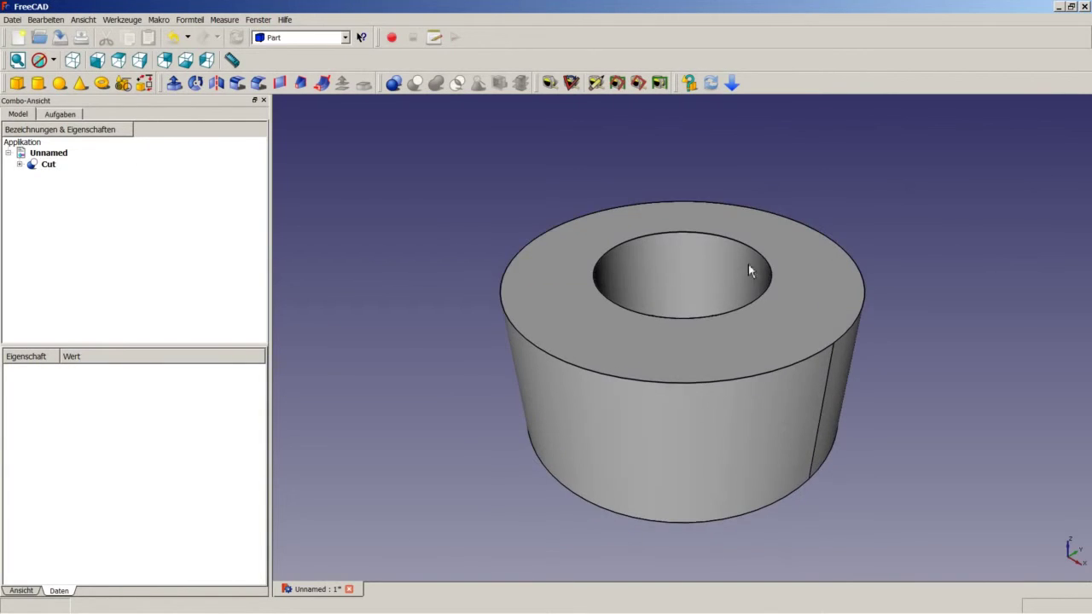
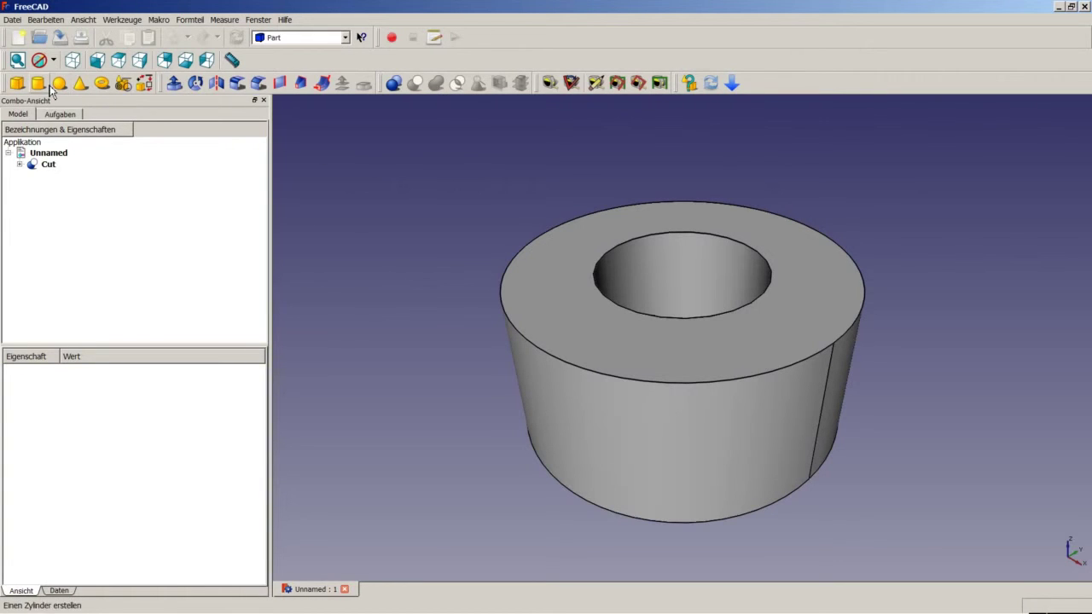
- Create a Helix primitive with height 6 and radius 2,5 inside the nut's bore
left_click(124, 83)
left_click(114, 195)
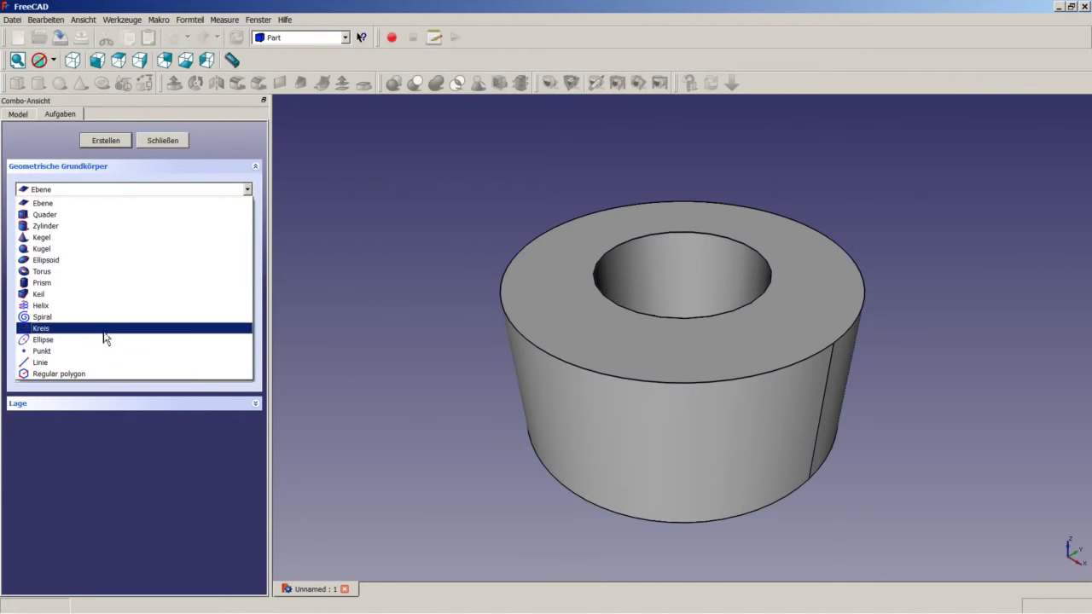
left_click(108, 311)
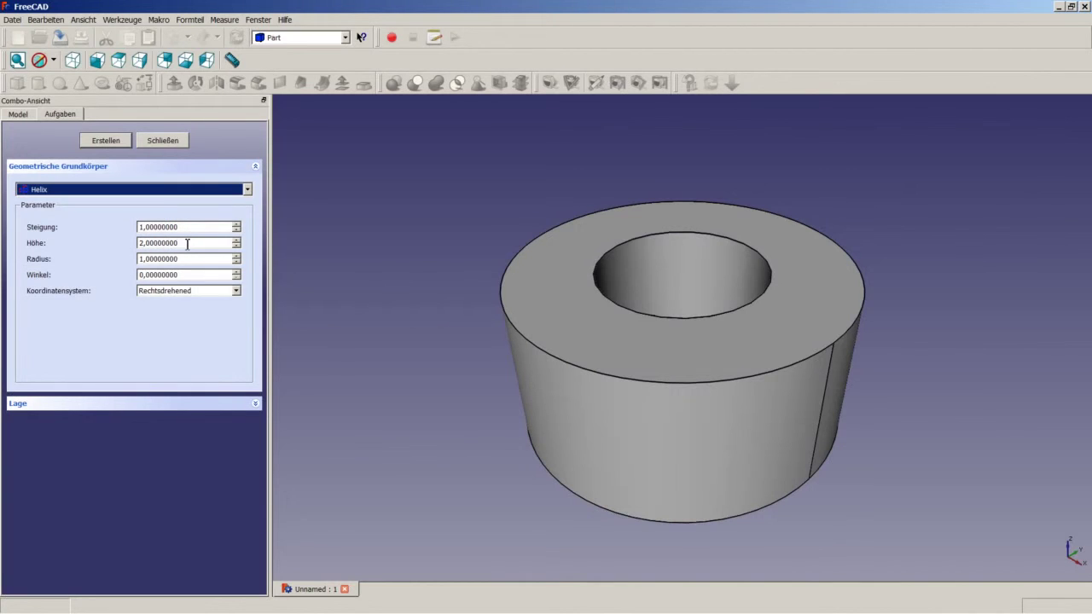
left_click_drag(187, 243, 126, 243)
type("6")
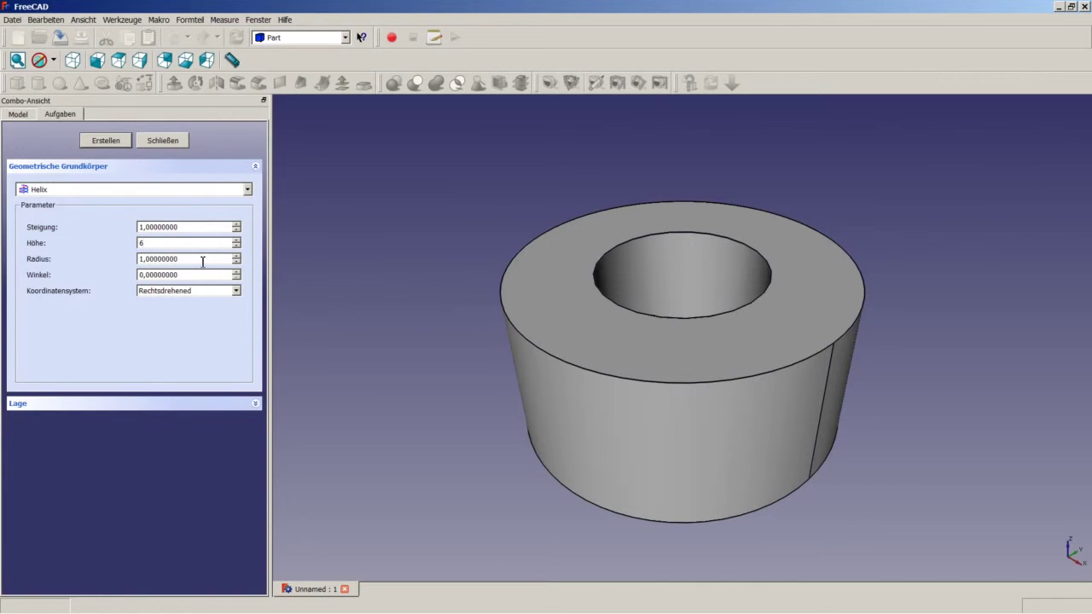
left_click_drag(177, 260, 132, 262)
type("2")
type(",5")
left_click(112, 142)
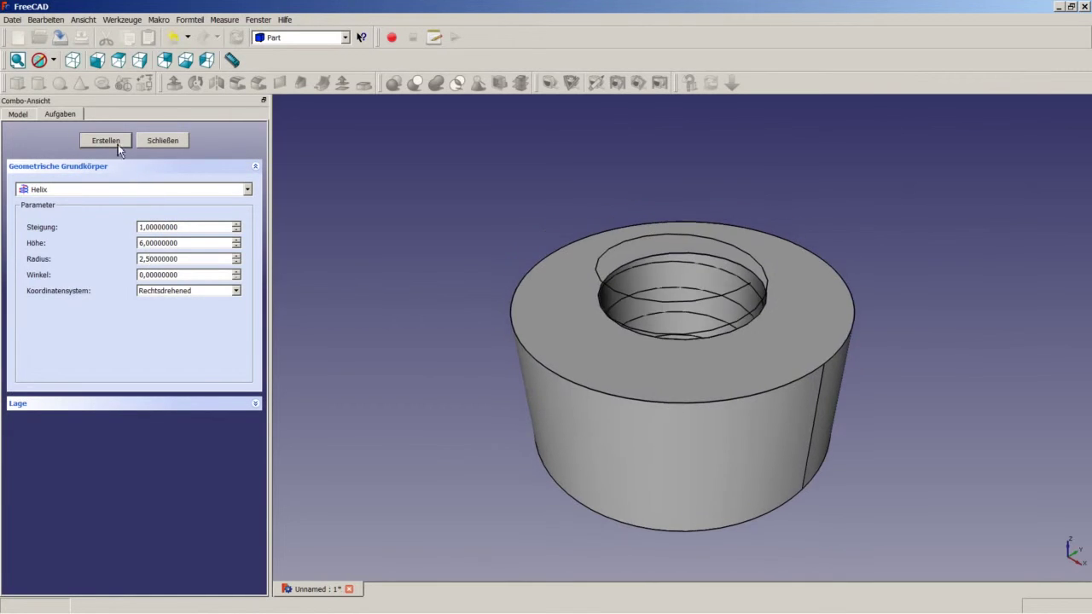
left_click(165, 141)
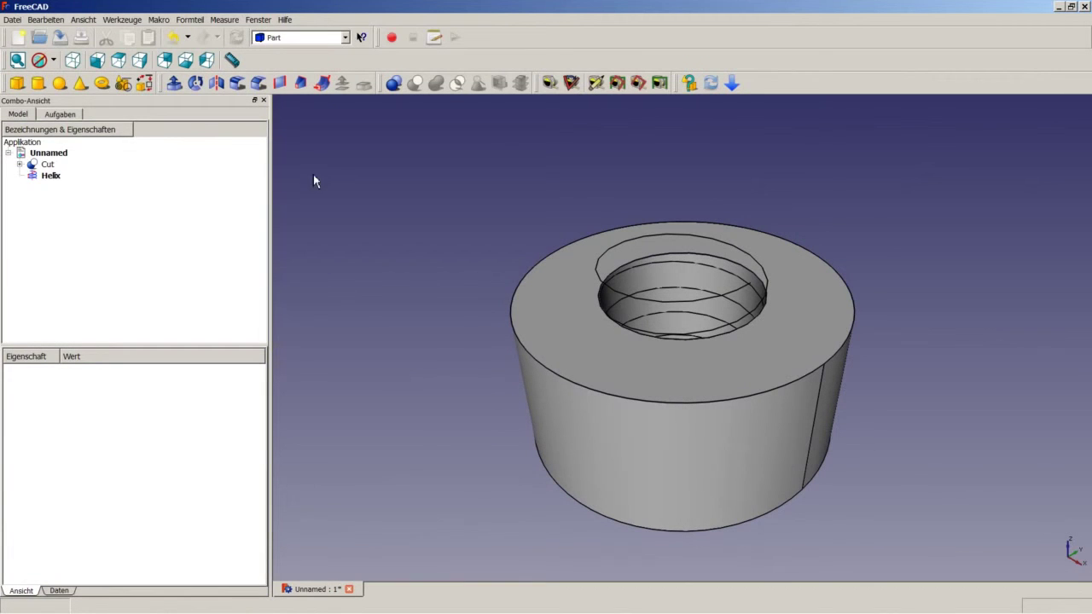
- Switch to wireframe display and set the Helix placement to a 90° rotation about Z
left_click(53, 59)
left_click(67, 122)
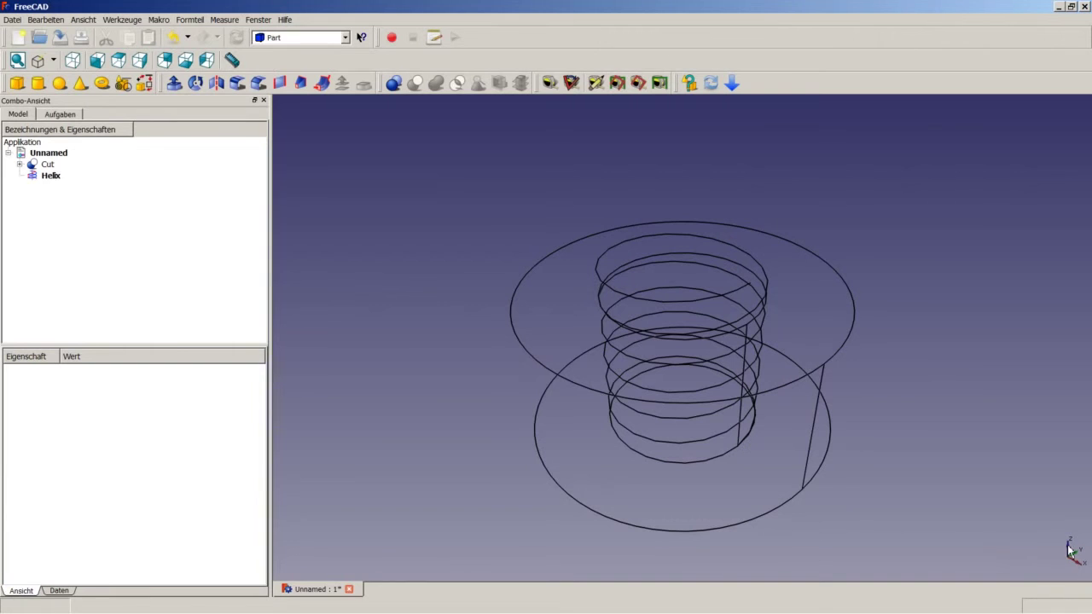
left_click(49, 178)
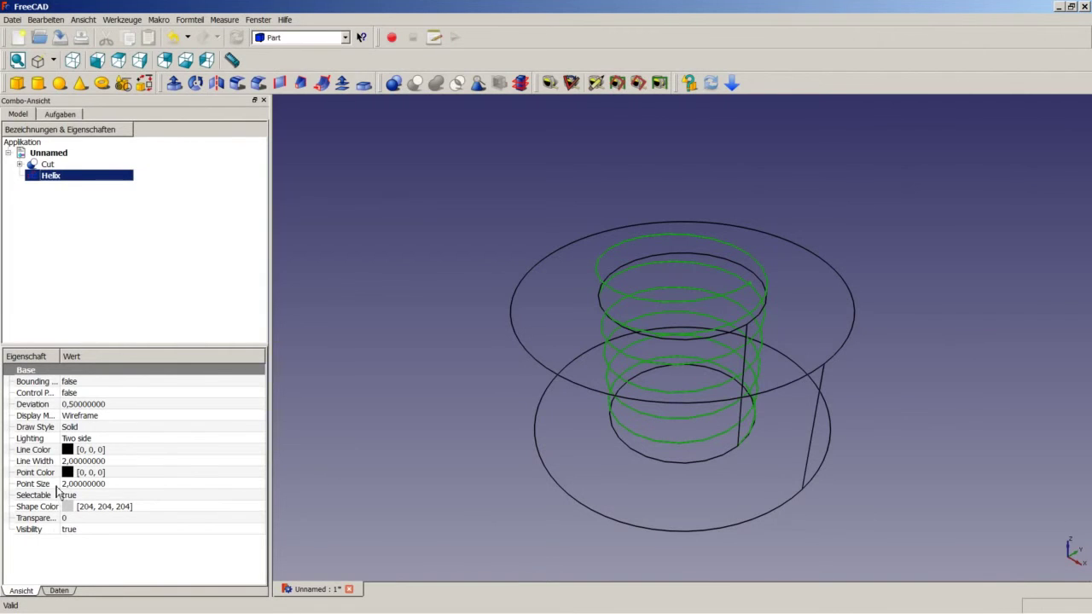
left_click(63, 593)
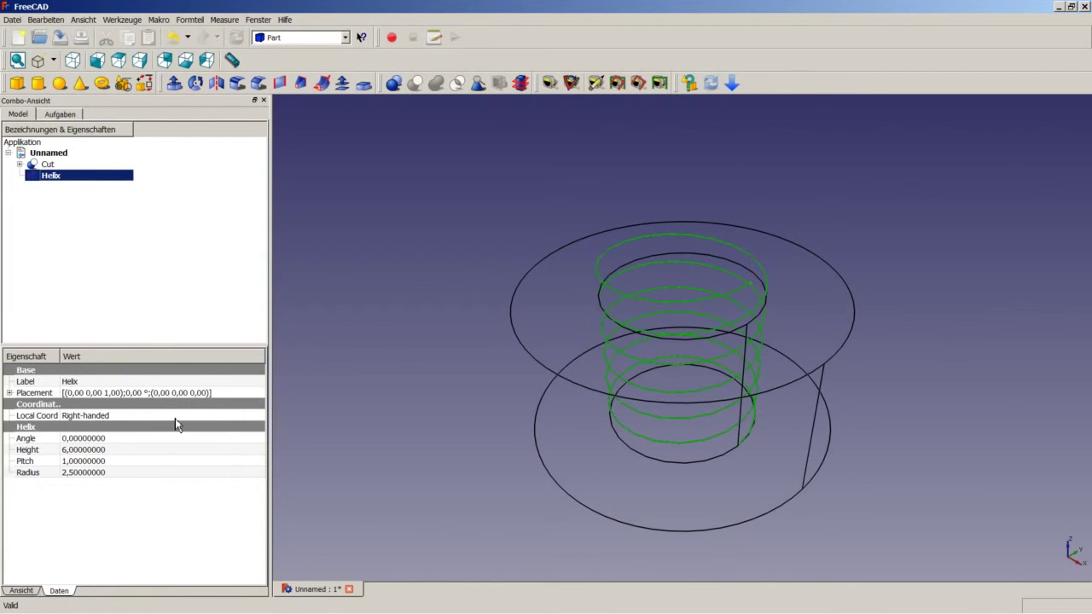
left_click(230, 394)
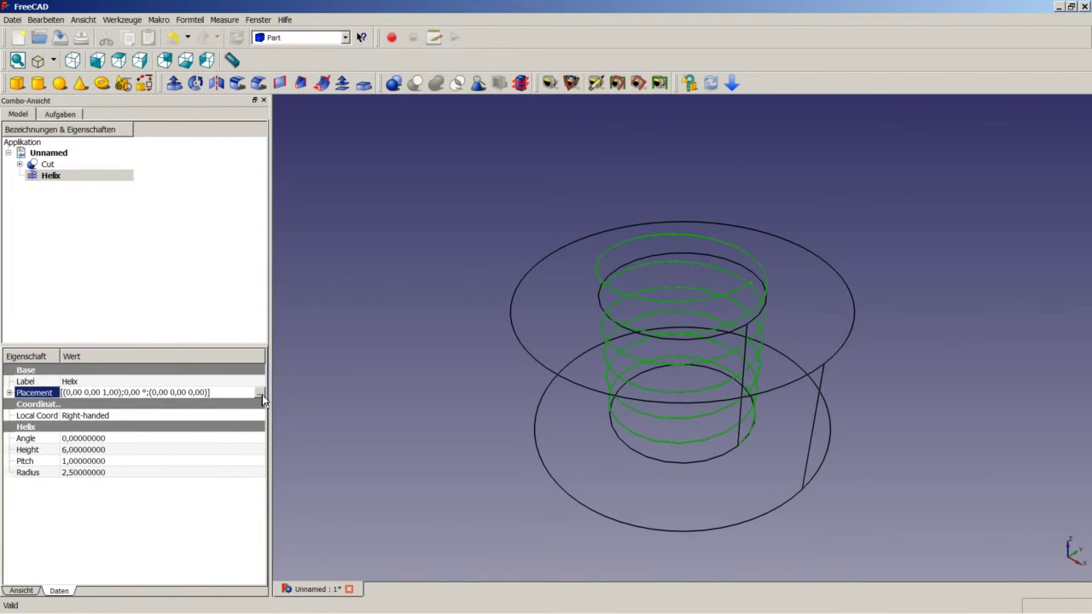
left_click(261, 394)
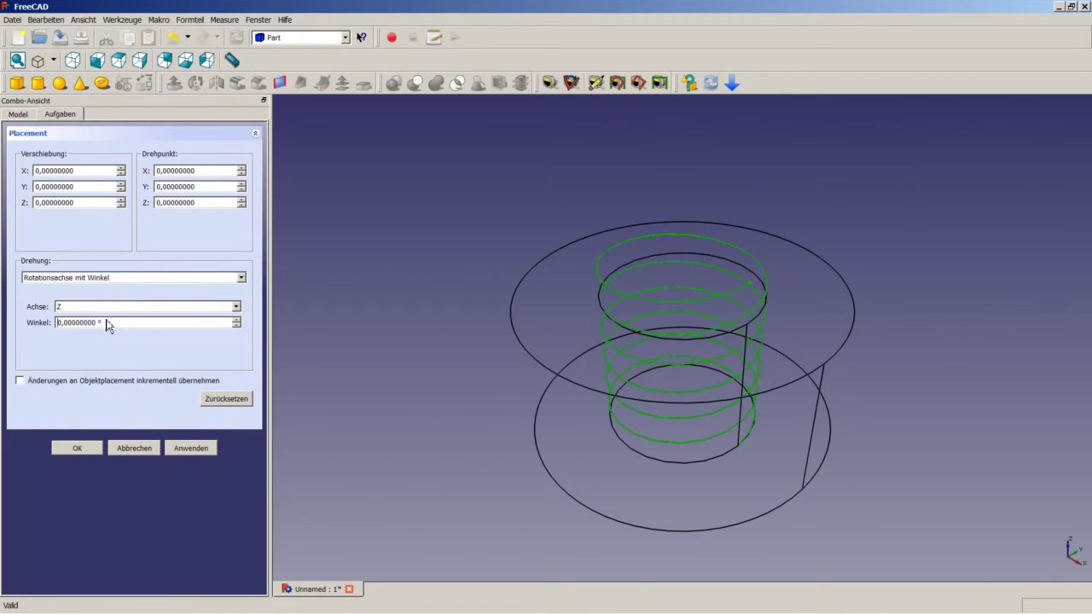
left_click_drag(107, 324, 4, 314)
type("90")
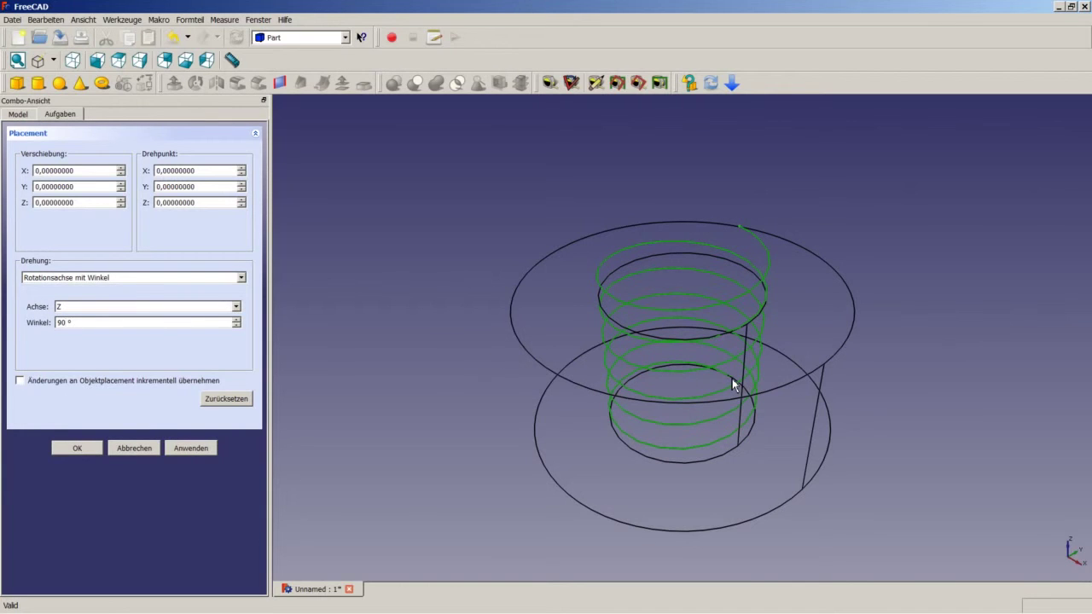
left_click(77, 448)
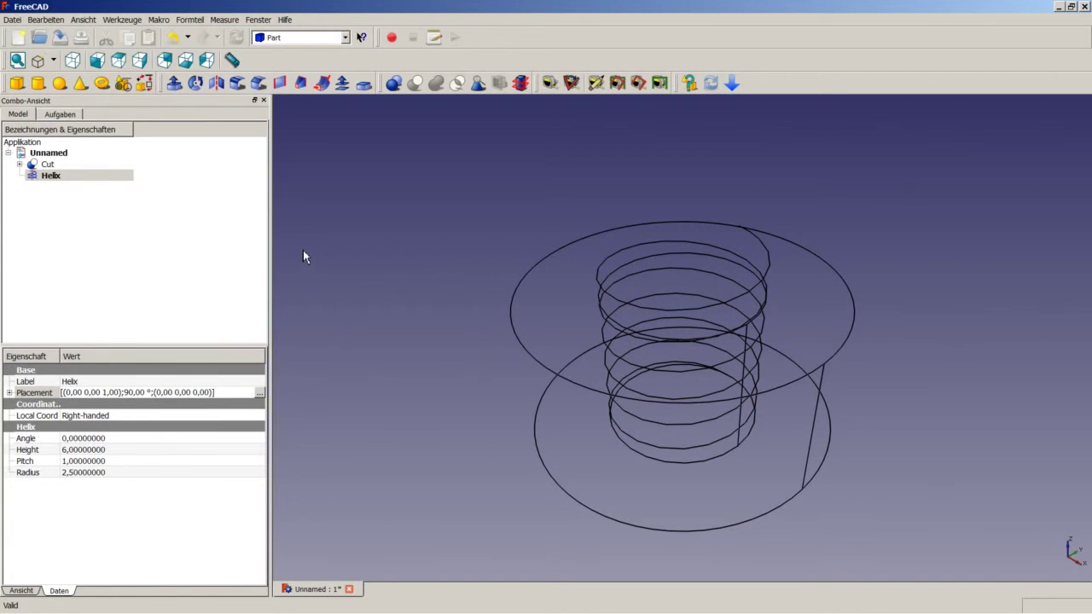
left_click(346, 37)
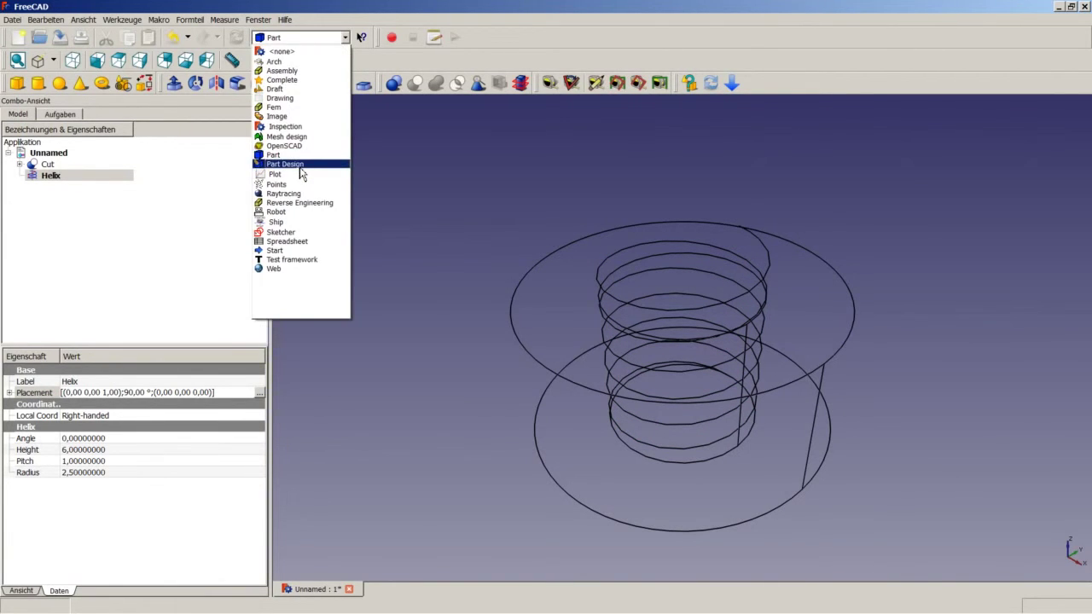
- Switch to Part Design and start a new sketch on the YZ plane
left_click(301, 168)
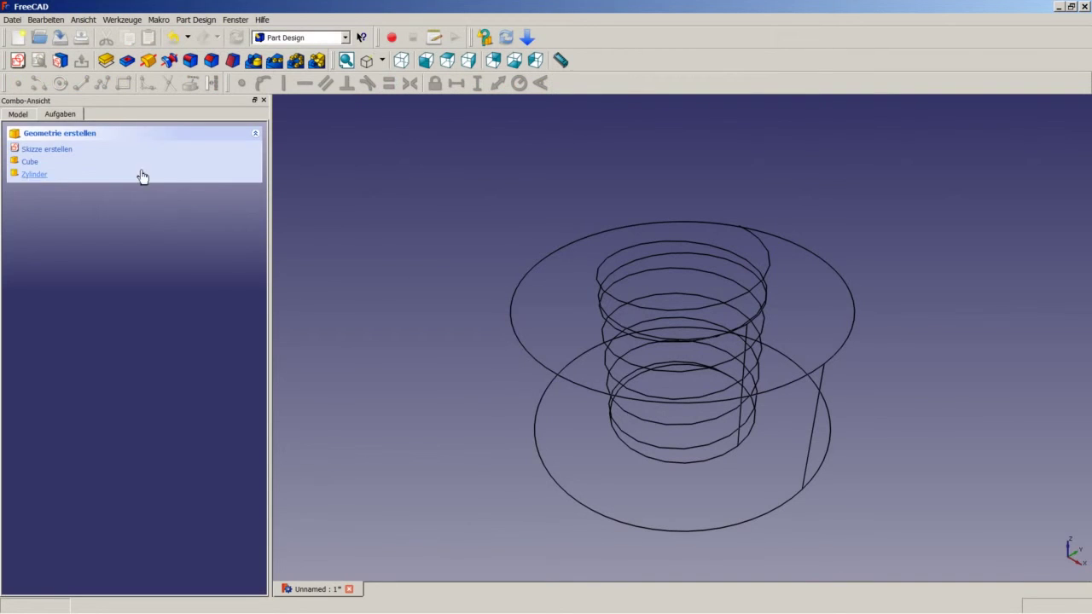
left_click(25, 115)
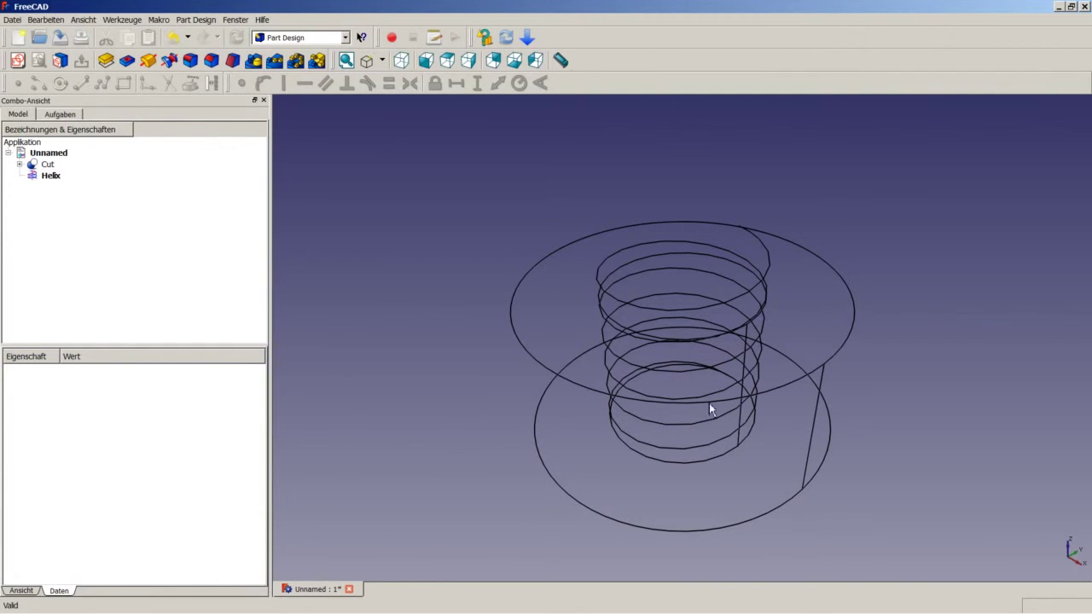
left_click(17, 60)
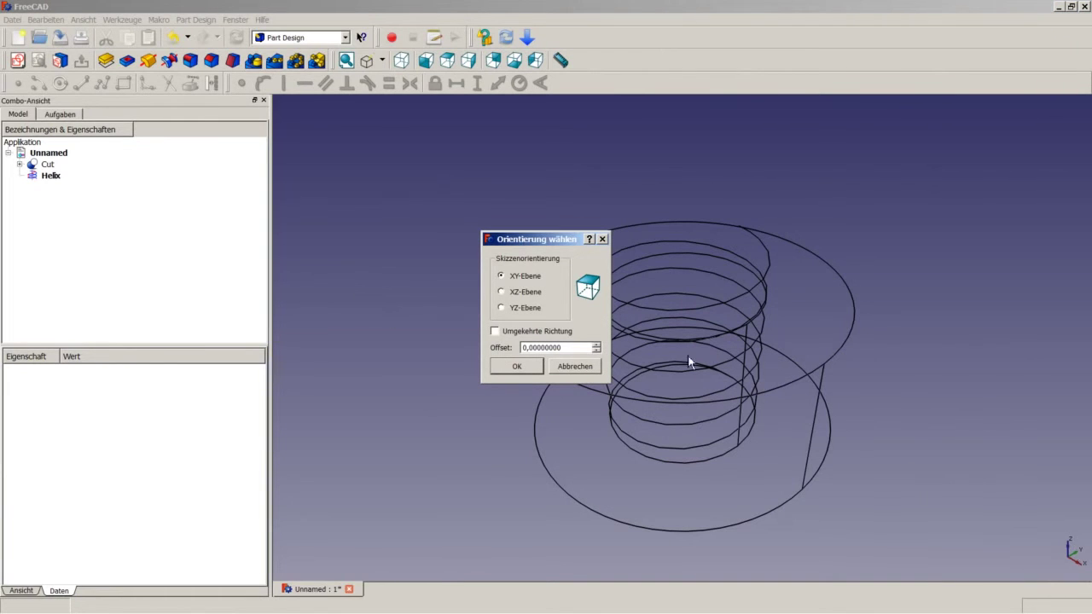
left_click(515, 308)
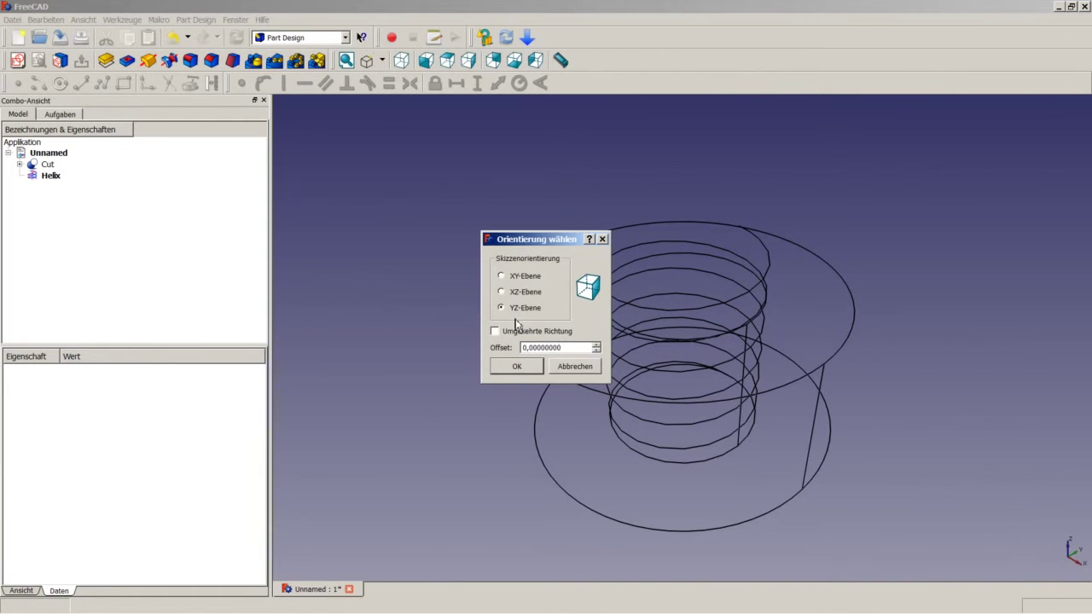
left_click(517, 366)
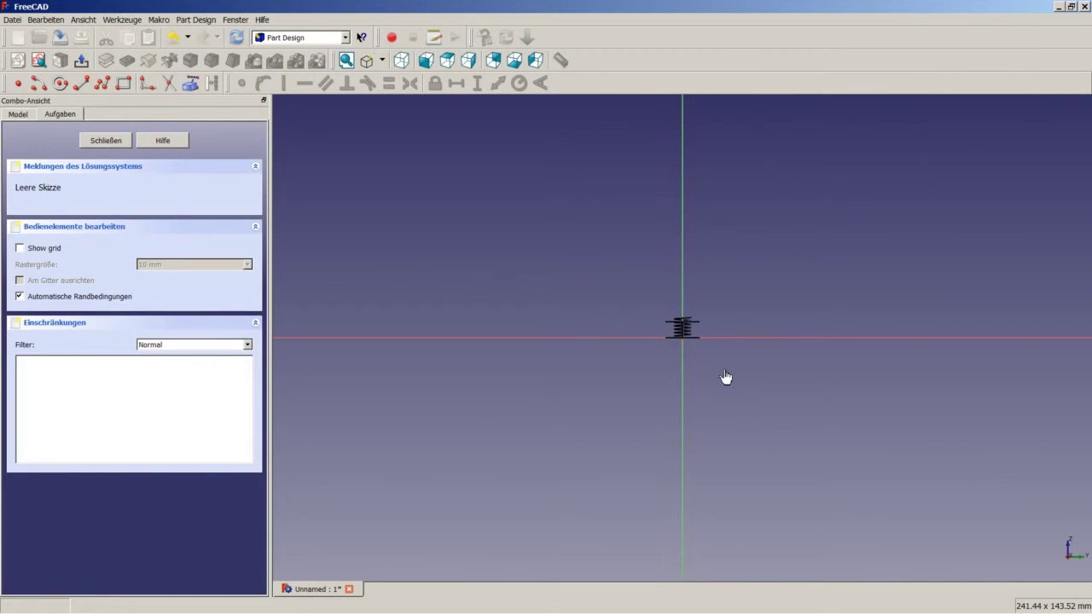
scroll(701, 330, "up", 2)
scroll(701, 330, "up", 3)
scroll(681, 344, "up", 3)
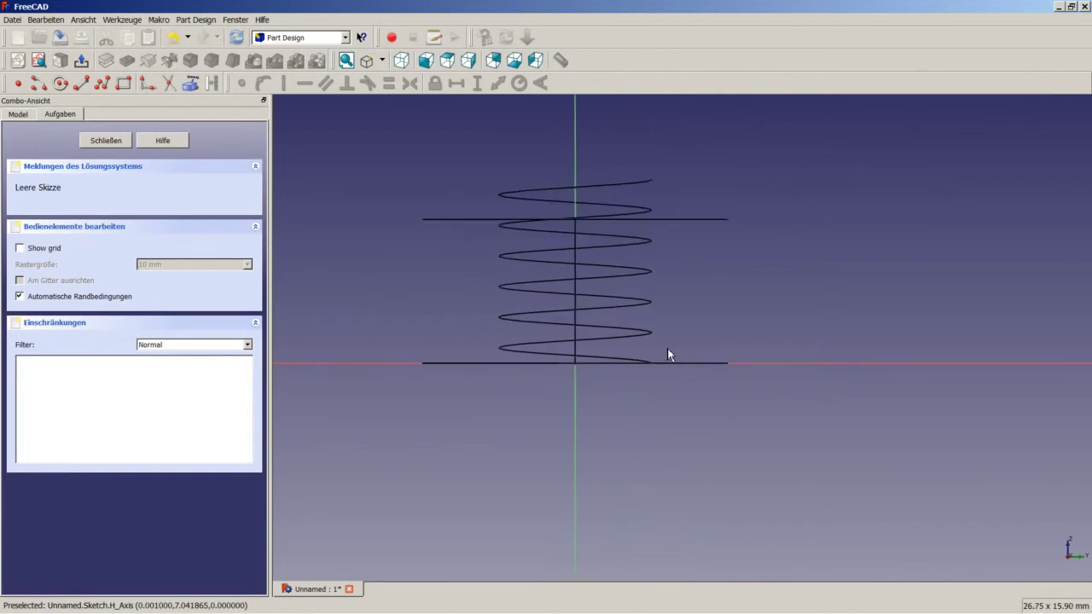
scroll(657, 357, "up", 2)
scroll(649, 358, "up", 2)
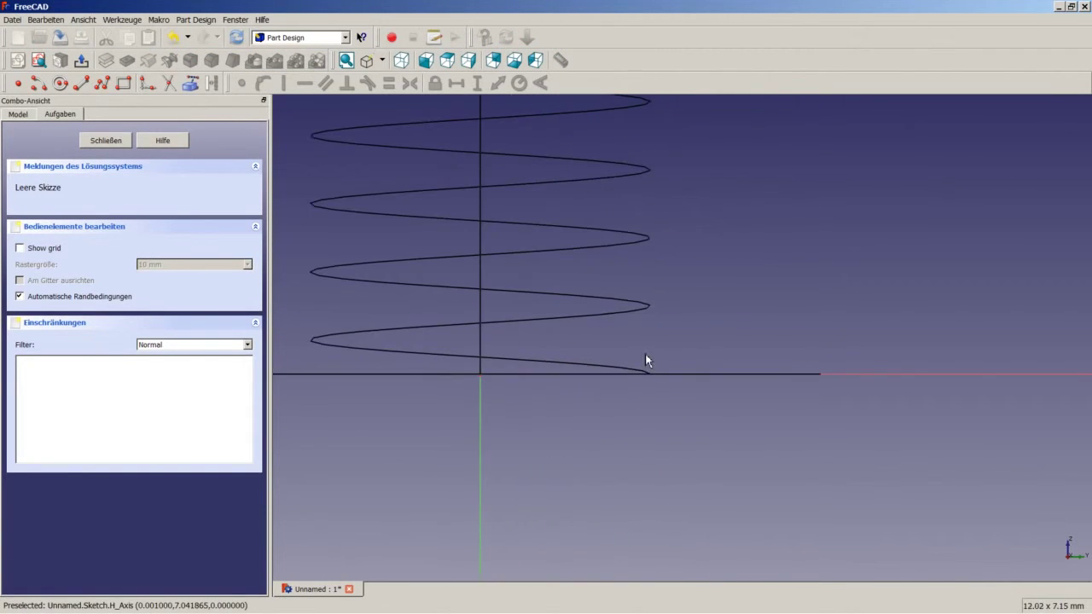
- Draw a closed triangle with a vertical edge and its tip on the horizontal axis
left_click(101, 83)
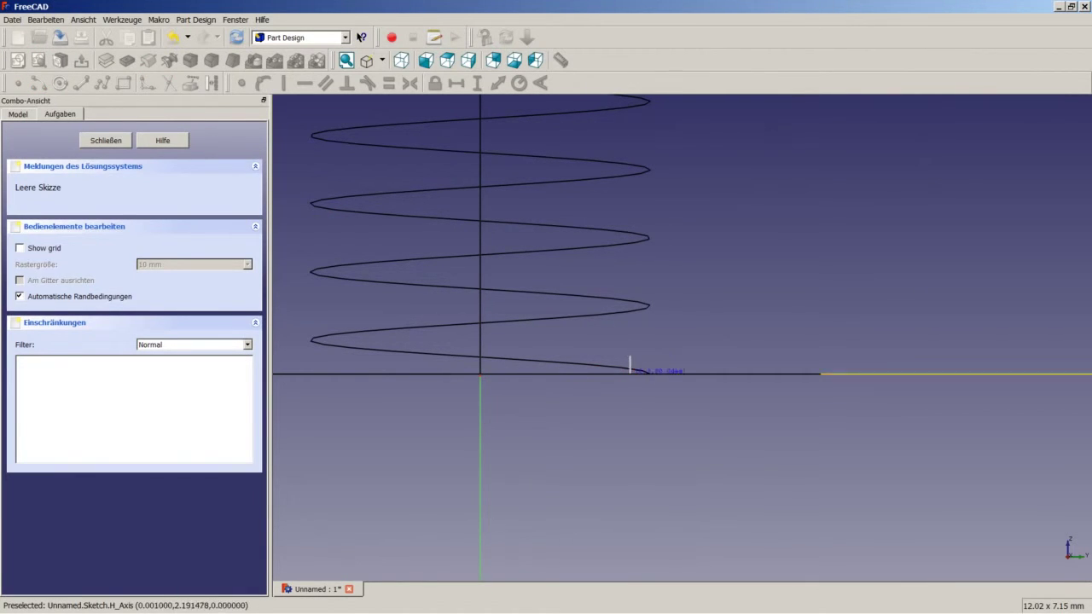
left_click(630, 356)
left_click(630, 410)
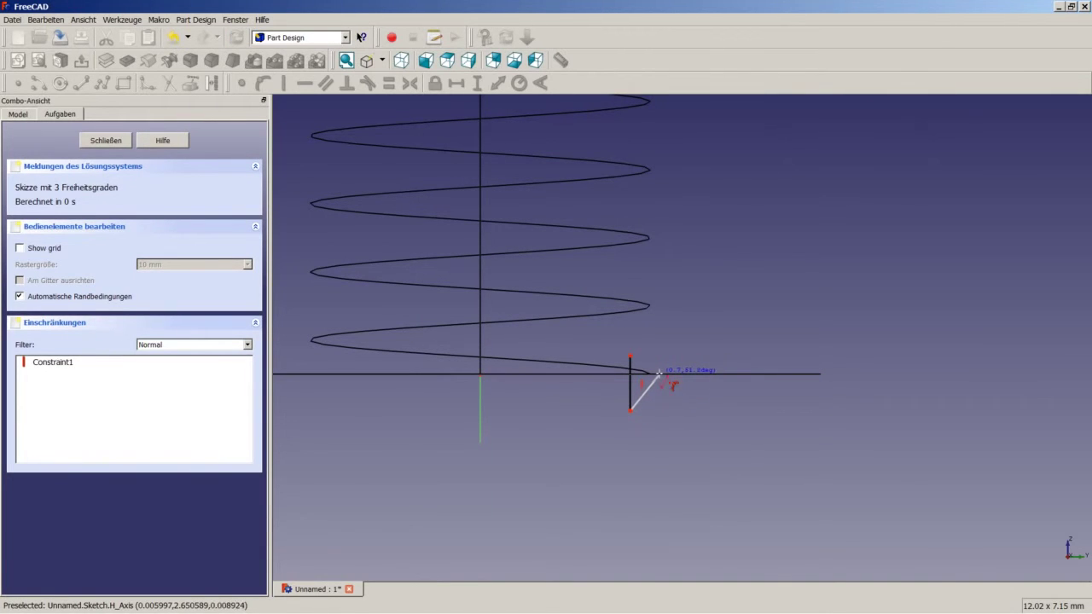
left_click(658, 373)
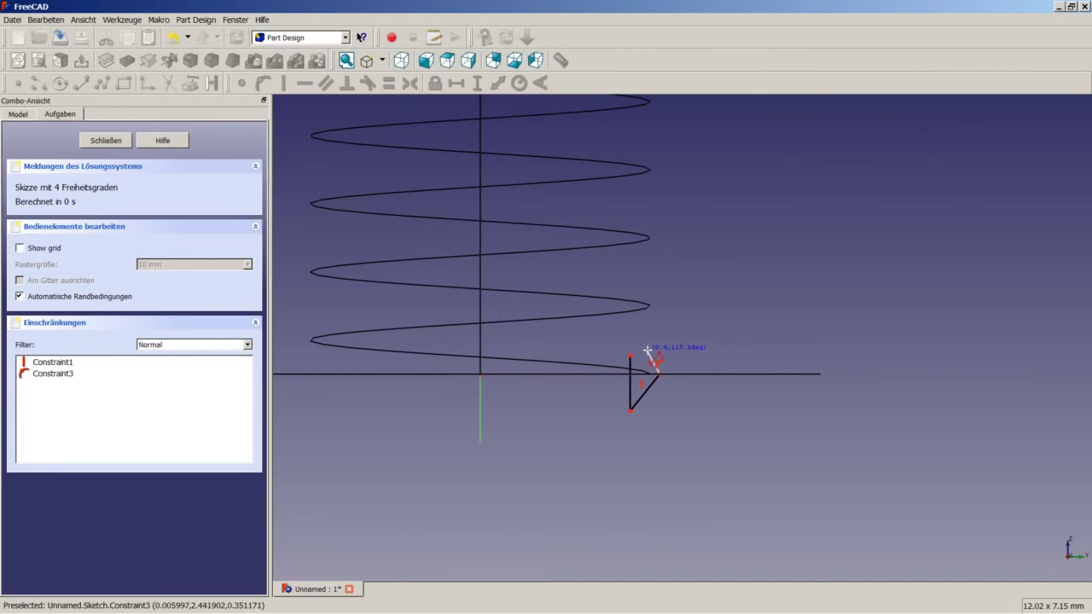
left_click(631, 357)
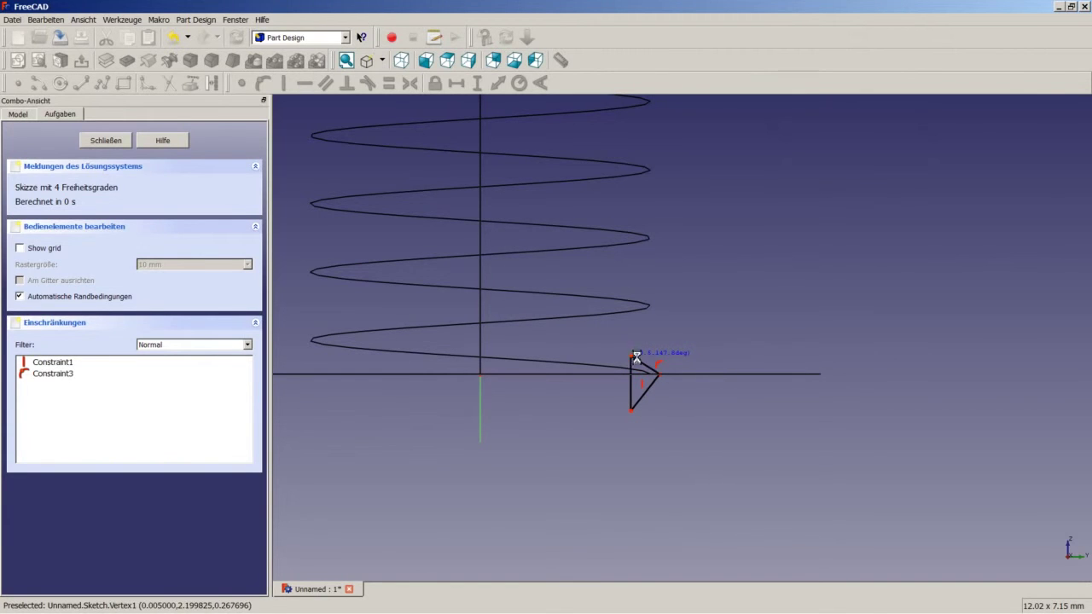
- Make the triangle's slanted edges equal with a 60° angle between them
scroll(653, 382, "up", 2)
scroll(652, 382, "up", 2)
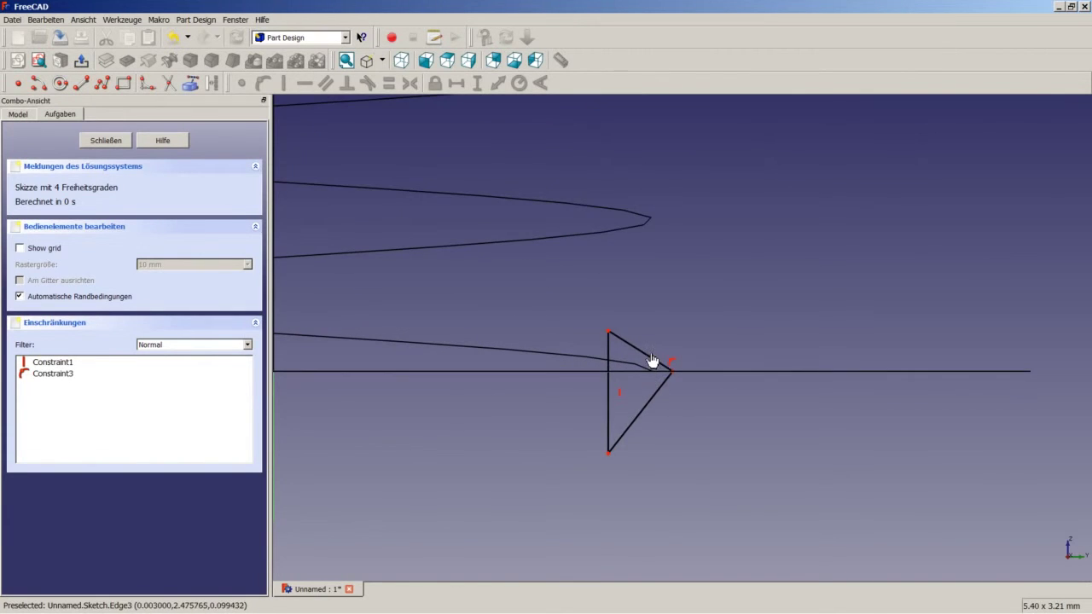
left_click(653, 363)
left_click(656, 401)
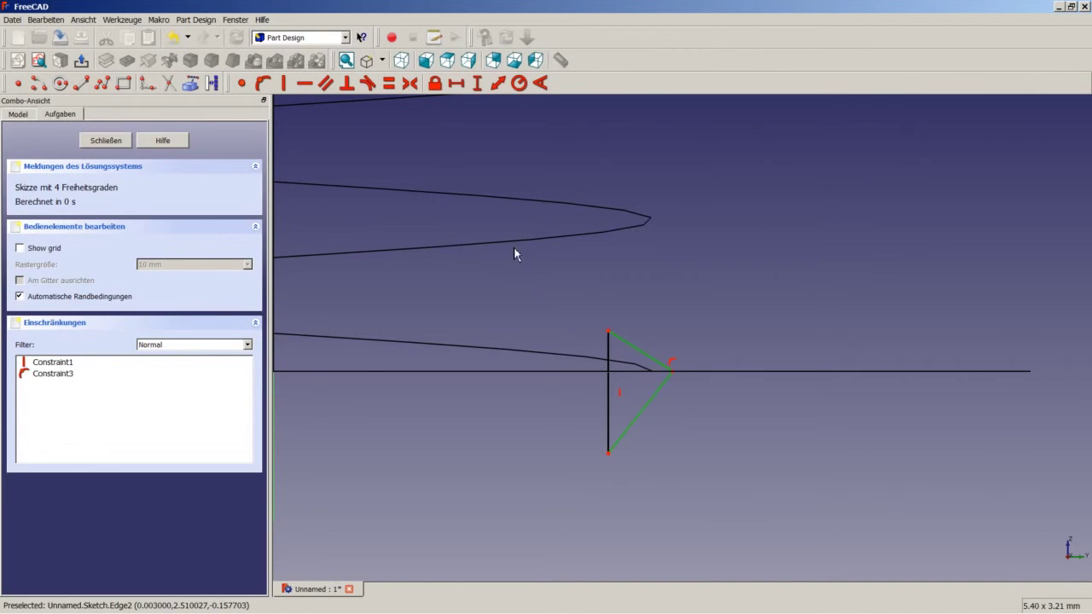
left_click(389, 83)
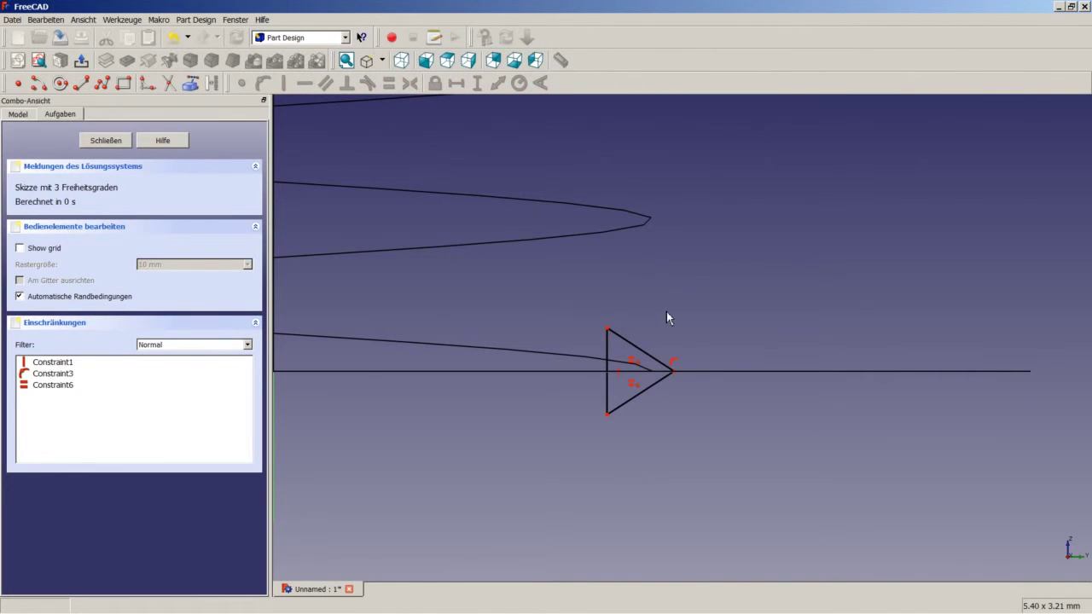
left_click(649, 356)
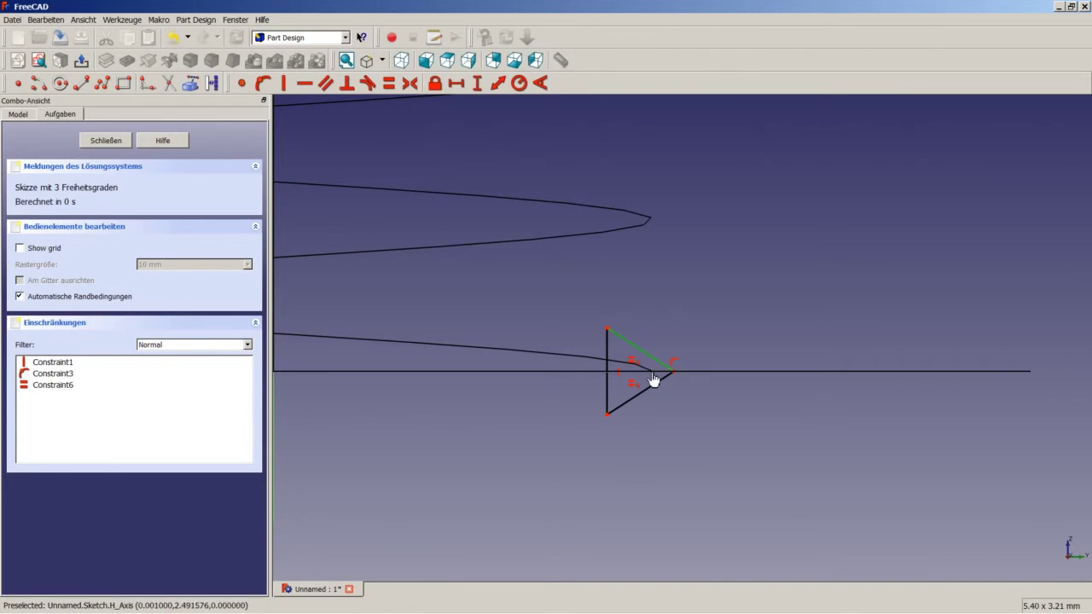
left_click(648, 388)
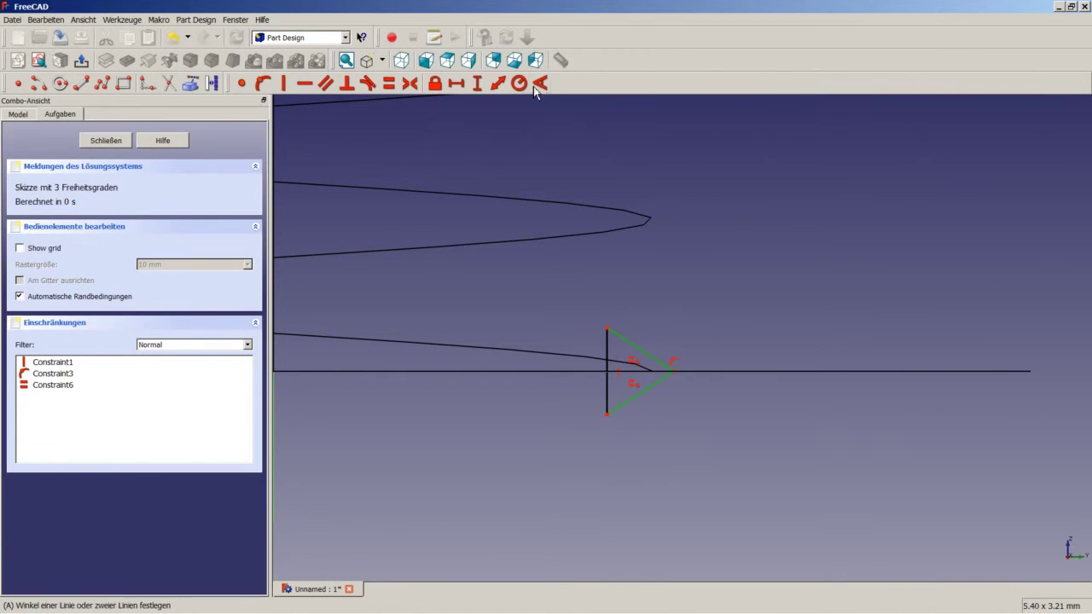
left_click(539, 82)
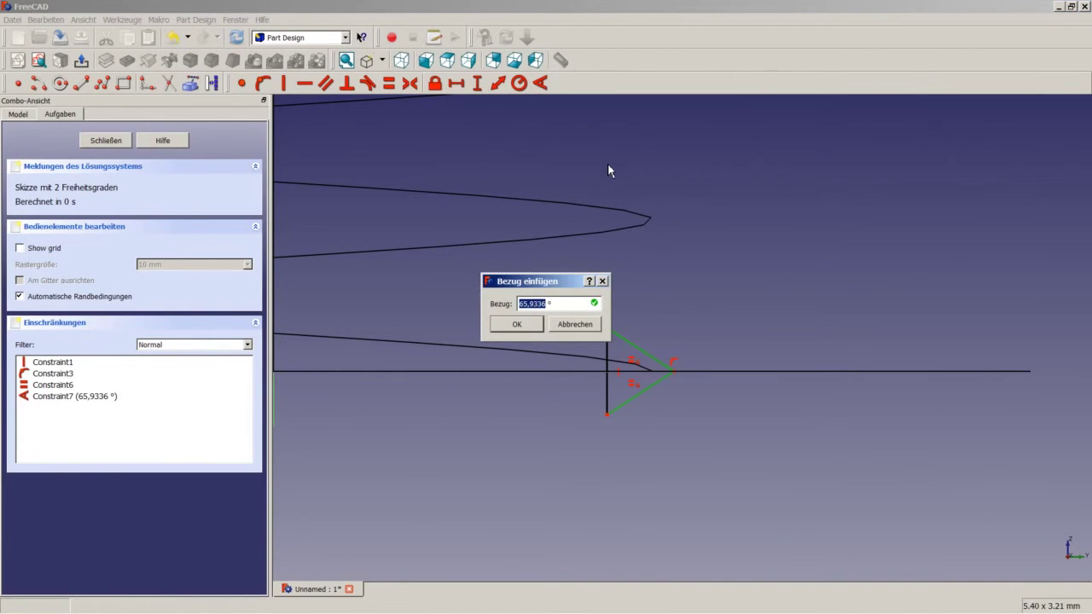
type("60")
key("Return")
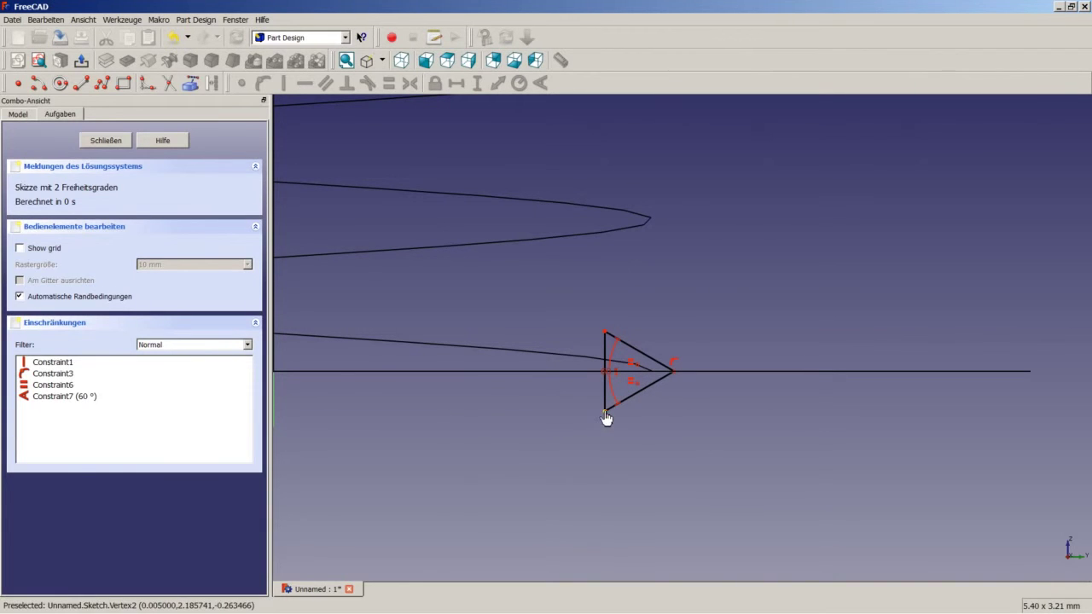
scroll(423, 411, "down", 4)
scroll(423, 412, "down", 1)
scroll(371, 401, "up", 2)
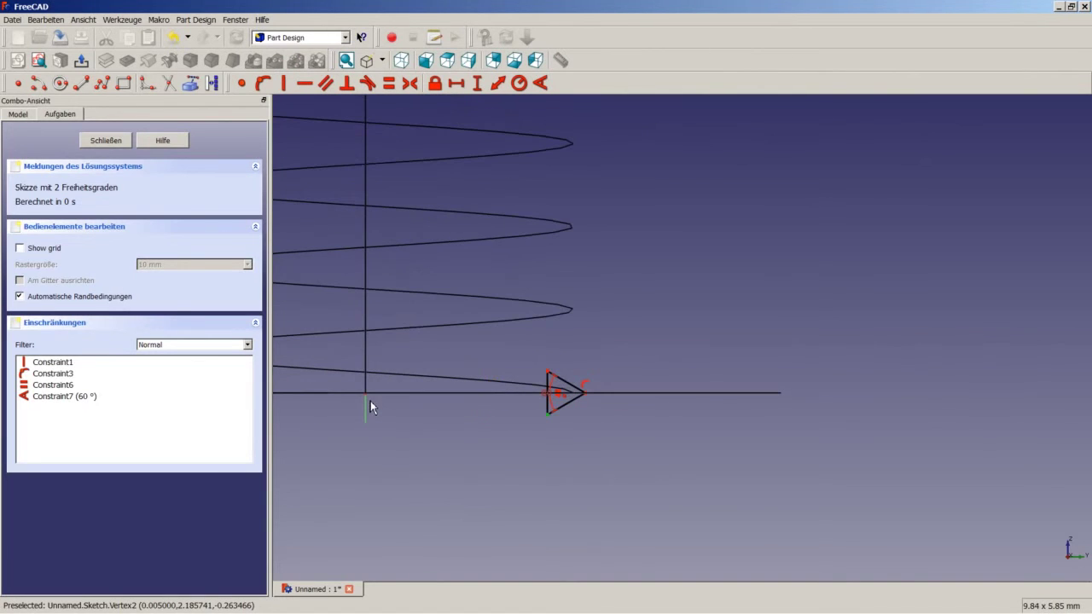
- Place the triangle base 2,4 mm and its tip 3 mm from the vertical axis, then close the sketch
left_click(456, 83)
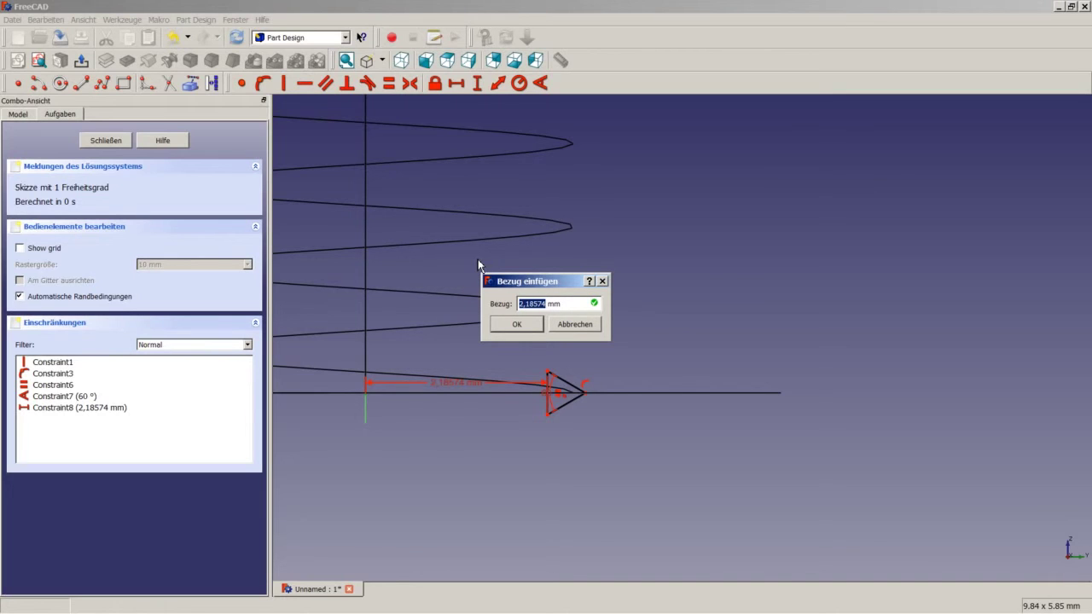
type("2")
type(",4")
key("Return")
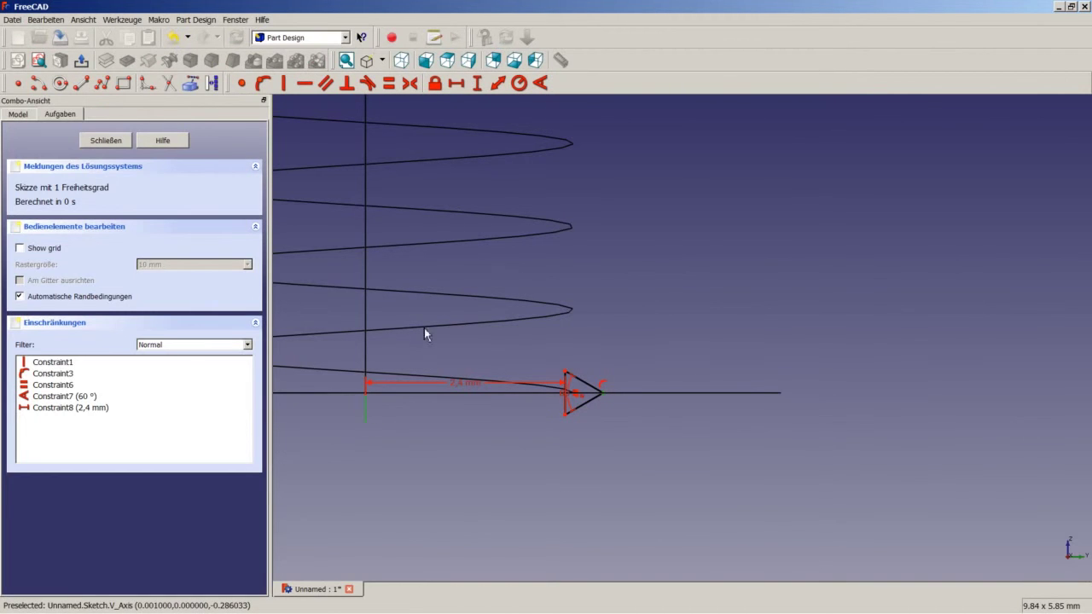
left_click(454, 92)
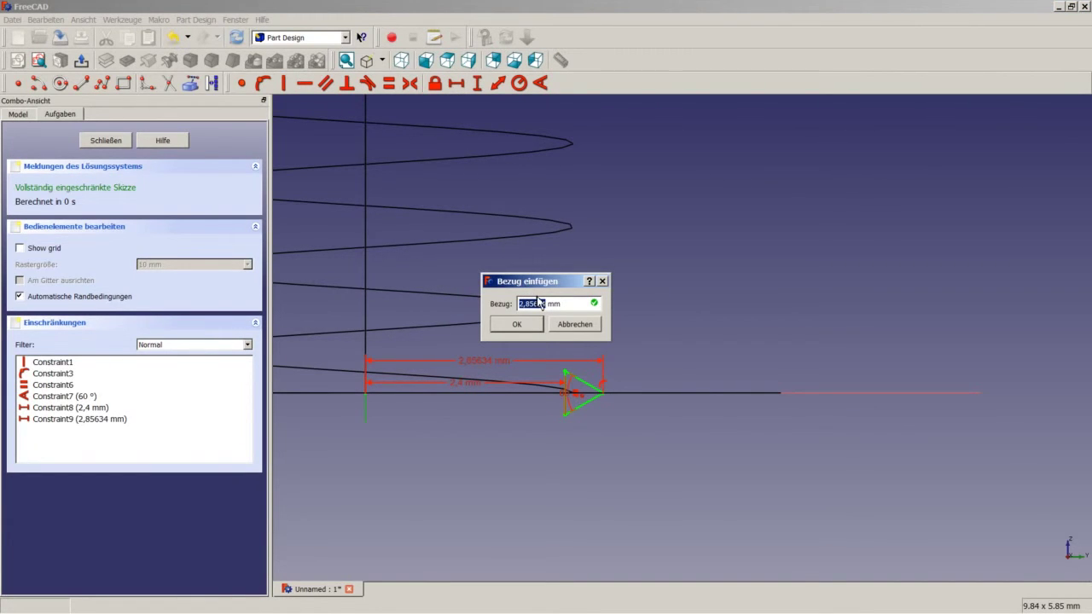
type("3")
key("Return")
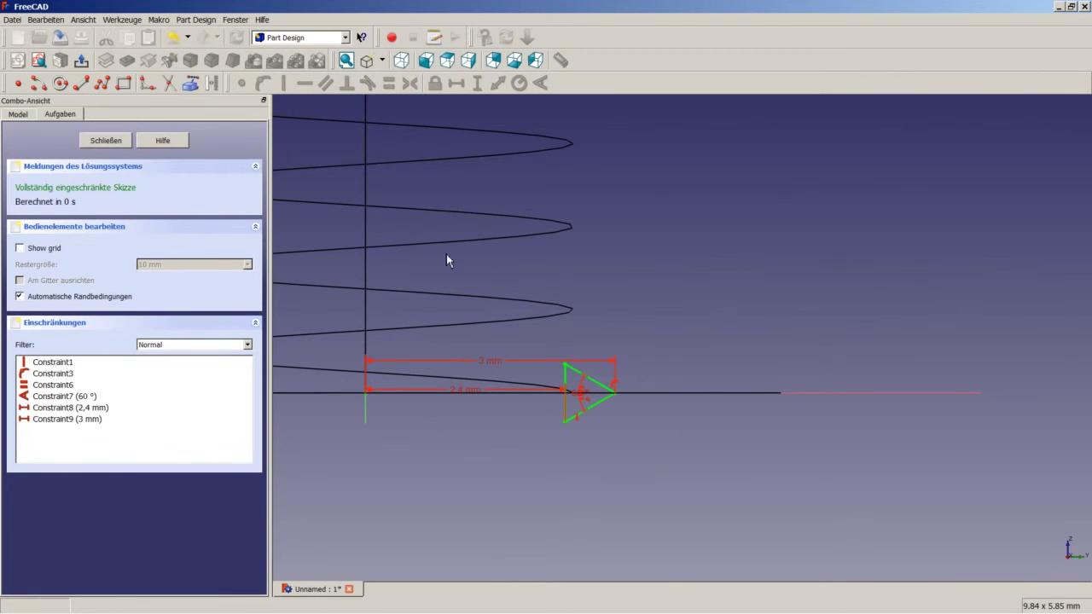
left_click(123, 144)
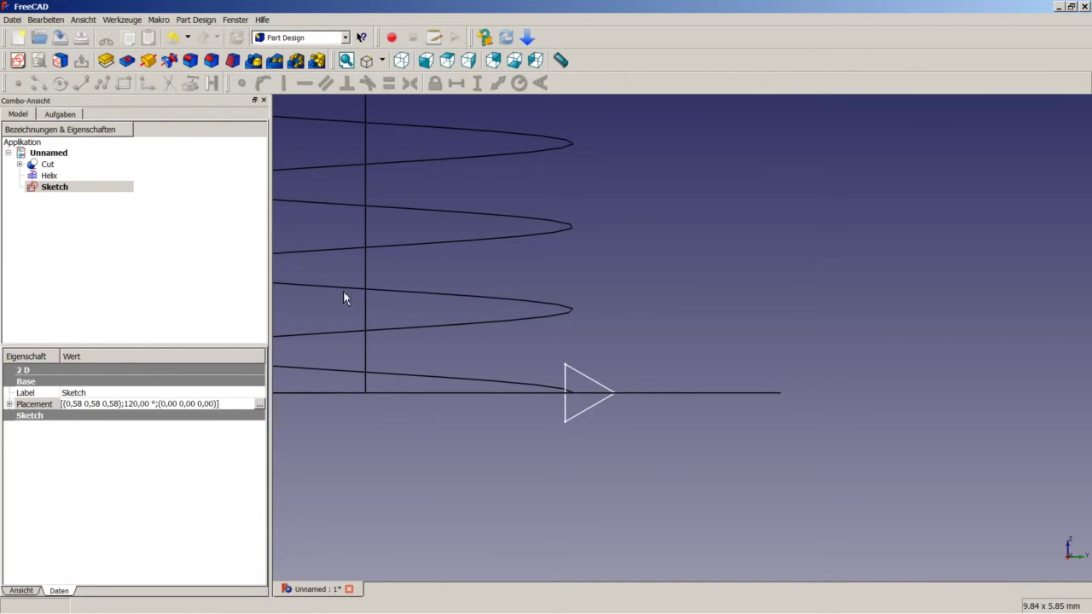
- In the Part workbench, sweep the triangle Sketch along the Helix as a Frenet solid
left_click(346, 39)
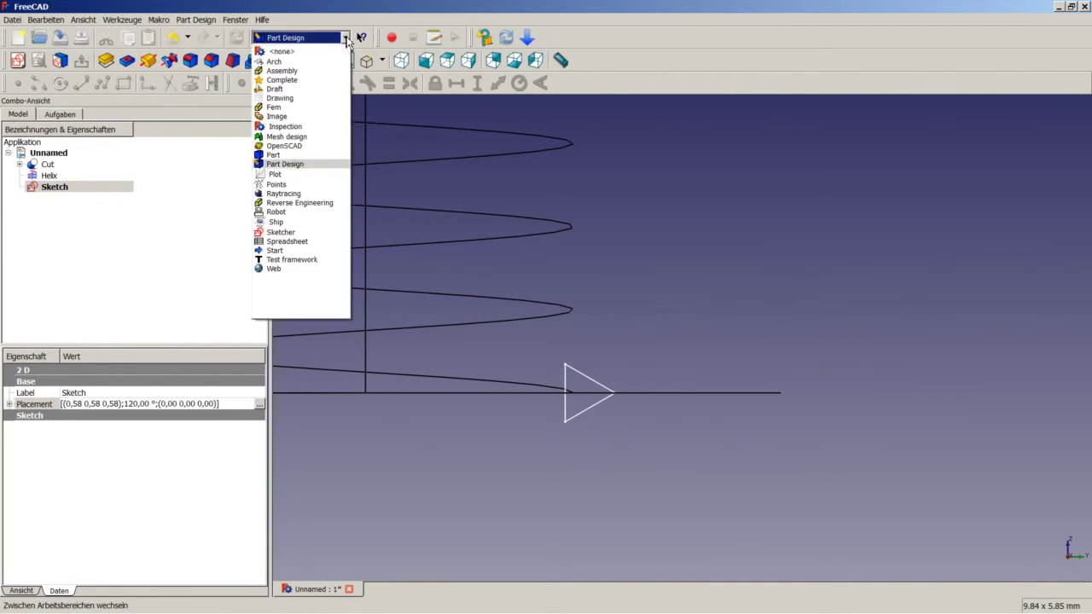
left_click(279, 155)
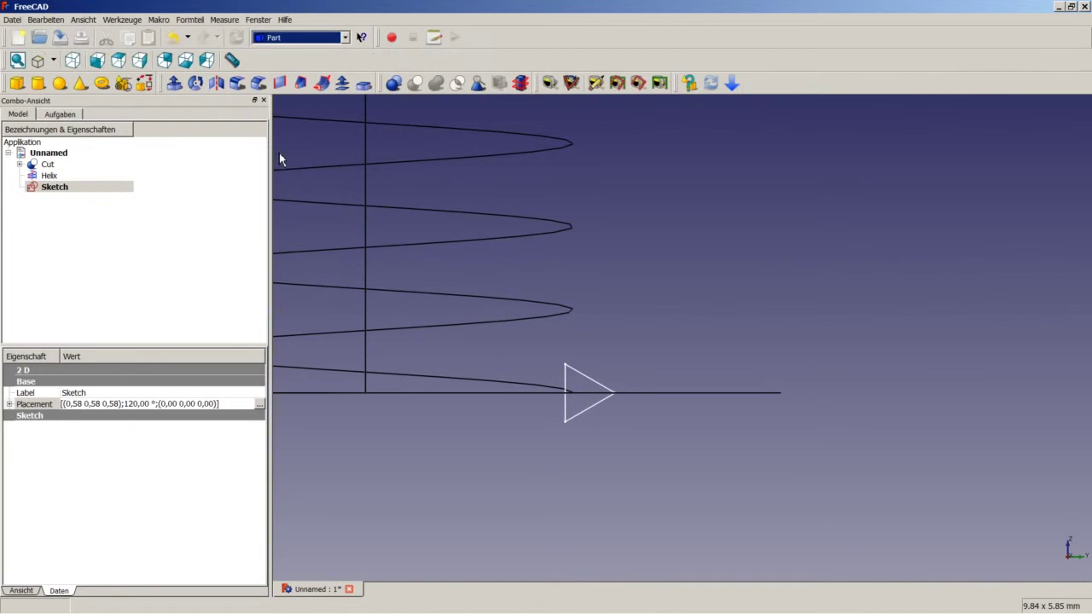
left_click(321, 87)
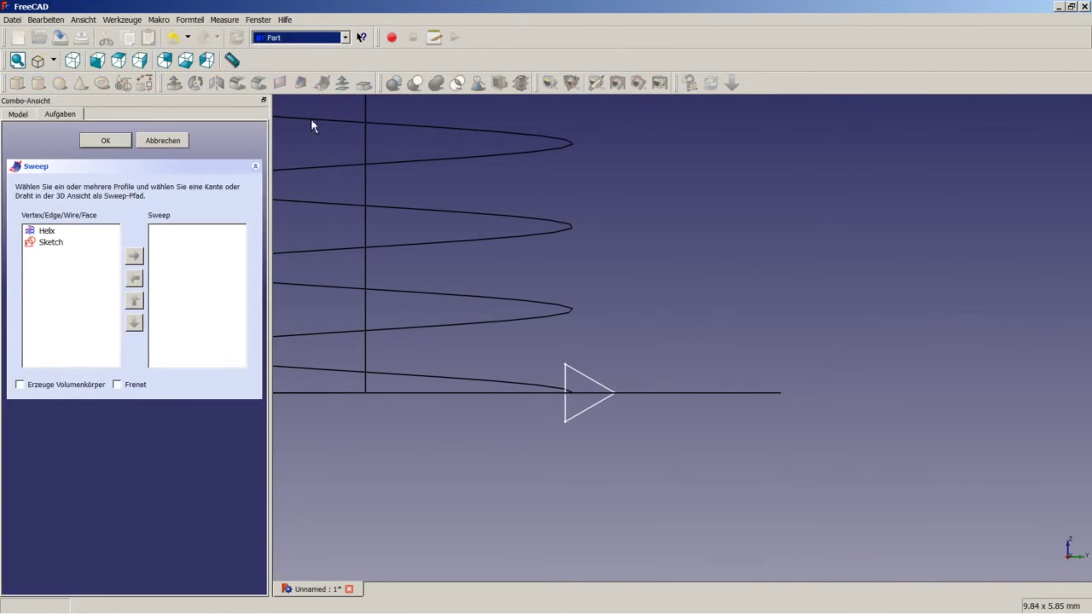
double_click(72, 245)
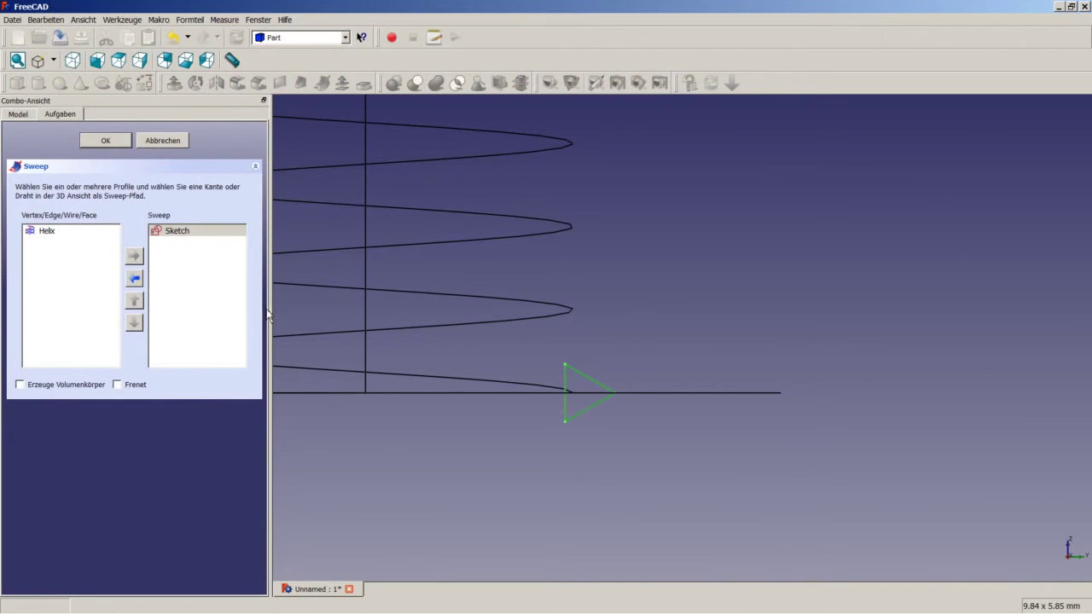
left_click(520, 448)
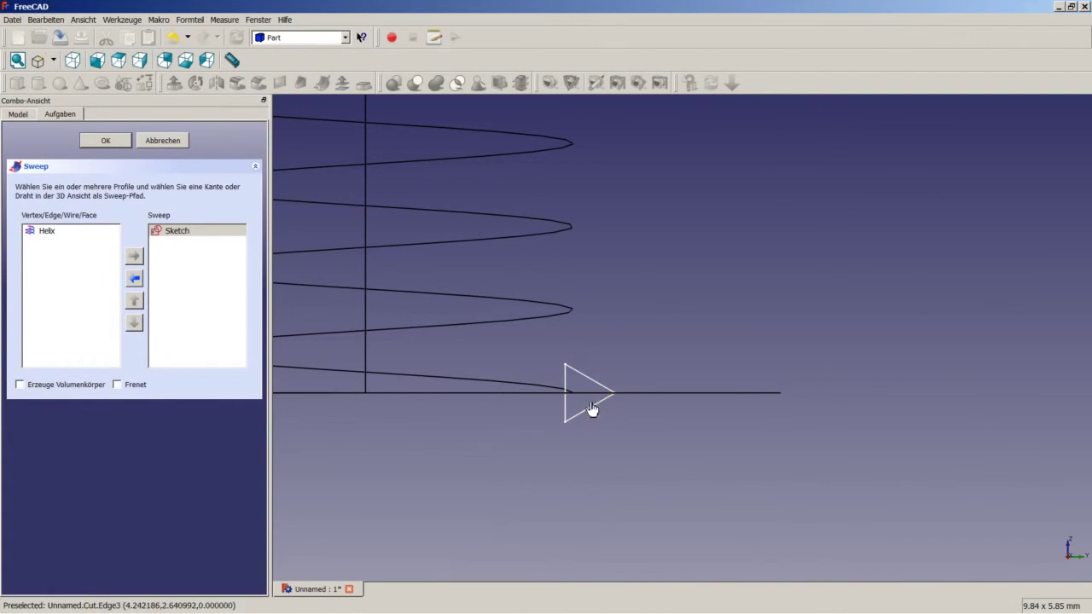
left_click(462, 386)
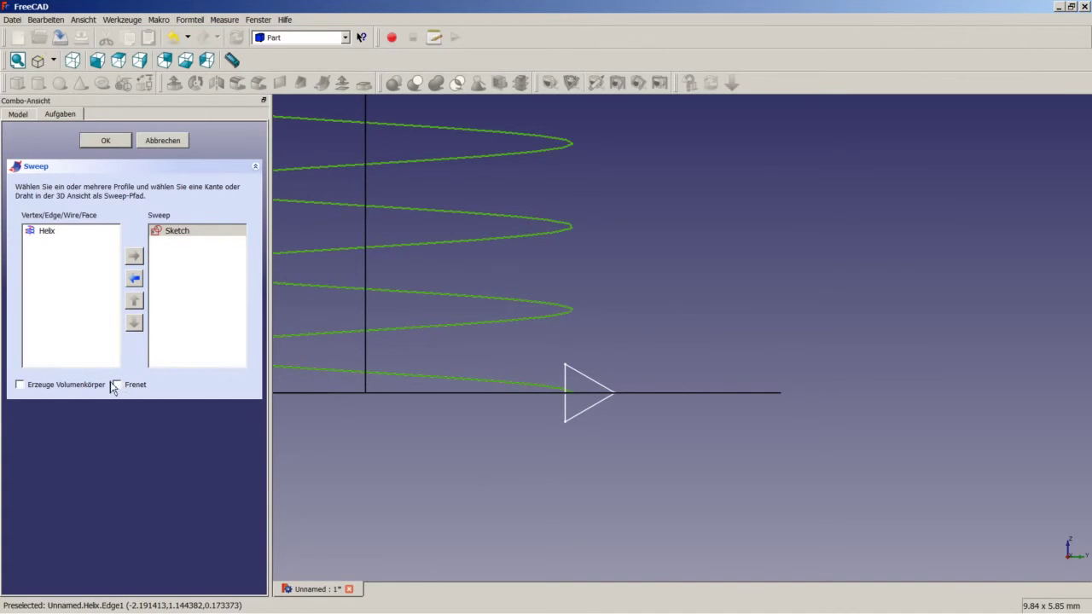
left_click(60, 387)
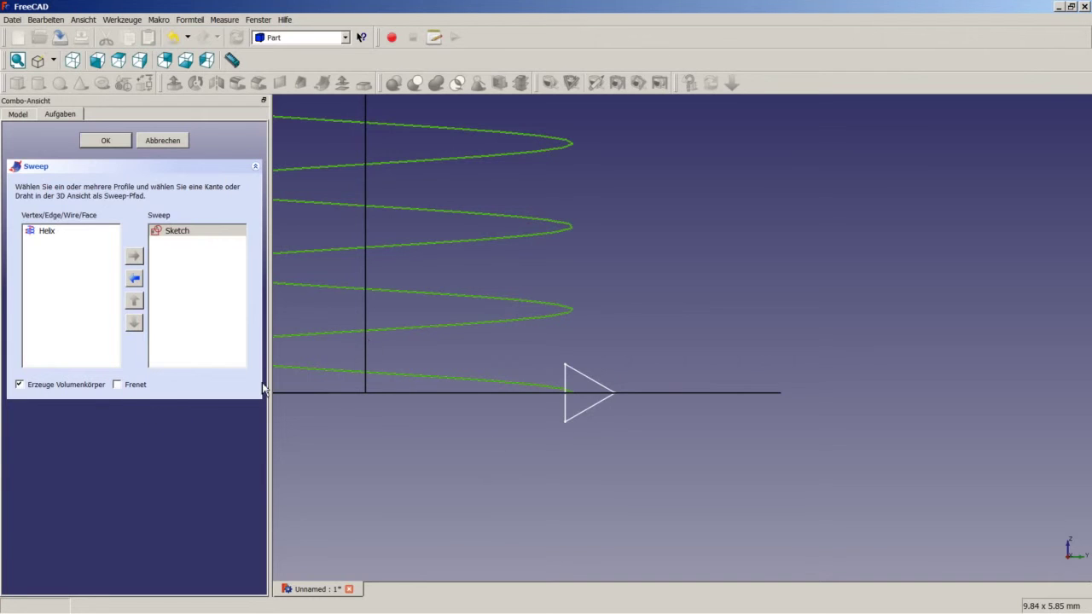
left_click(125, 388)
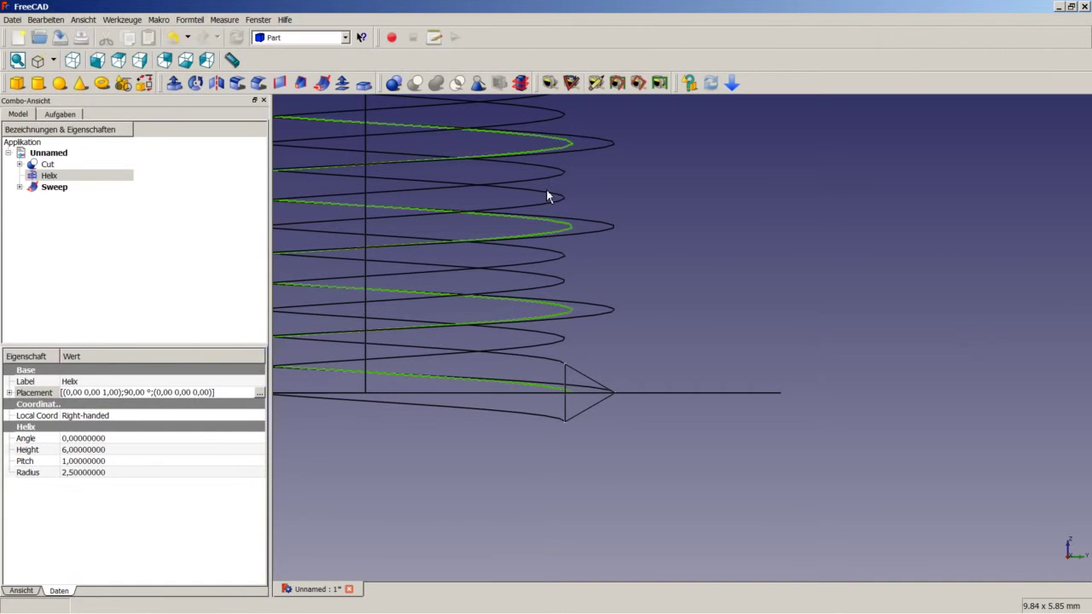
- Show the part shaded in axonometric view, fitted to the window
left_click(53, 62)
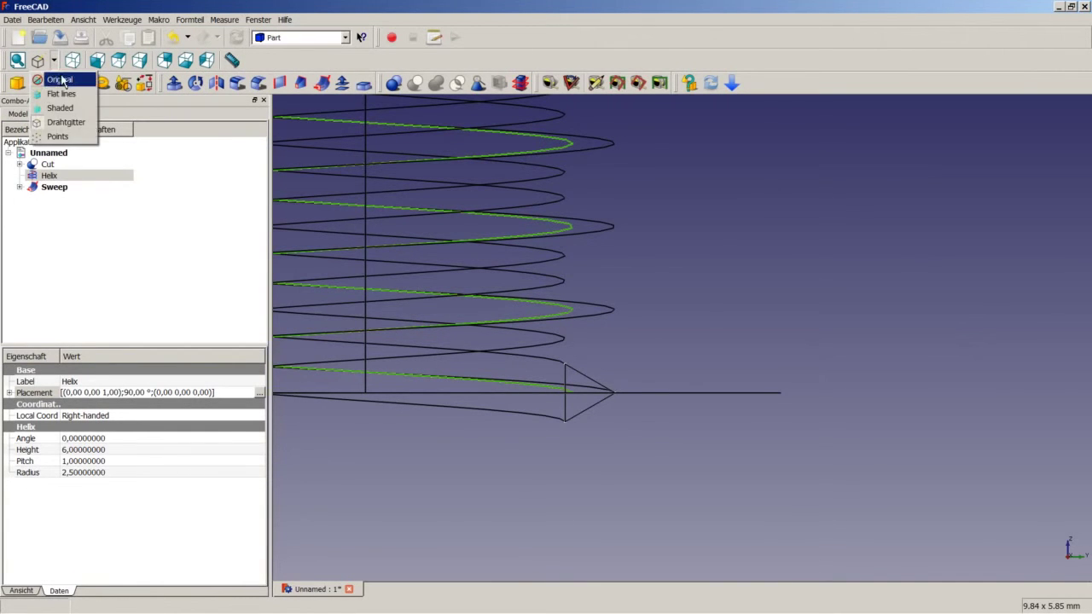
left_click(62, 77)
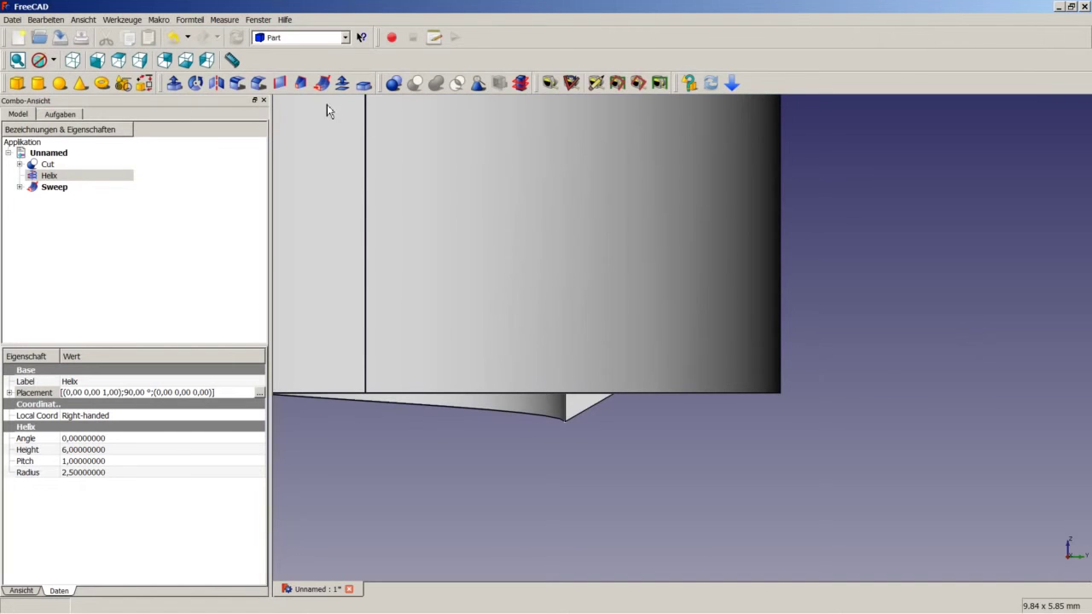
left_click(73, 60)
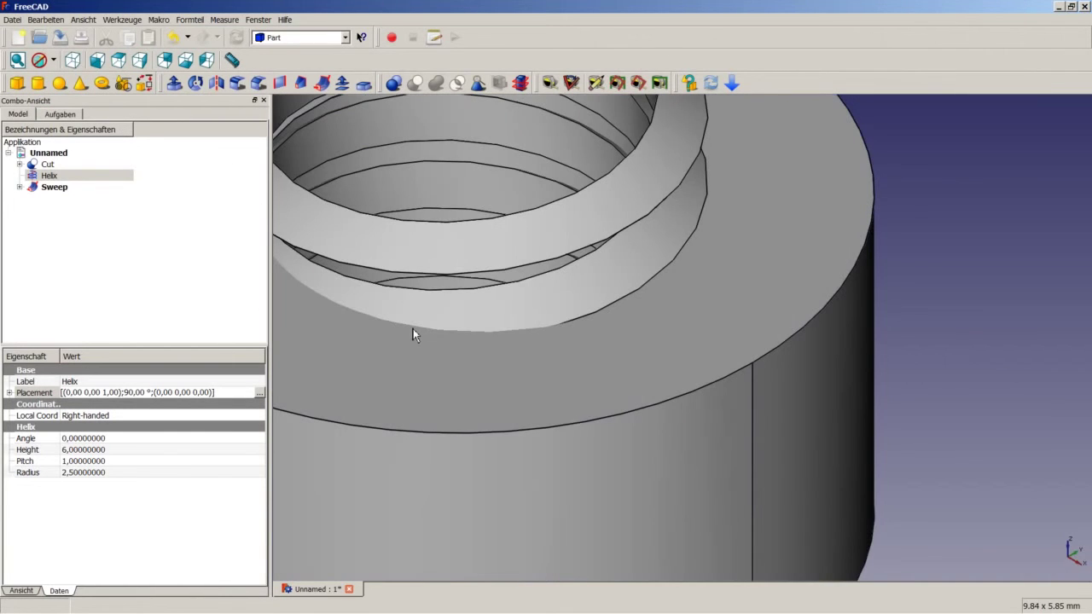
right_click(427, 316)
left_click(448, 321)
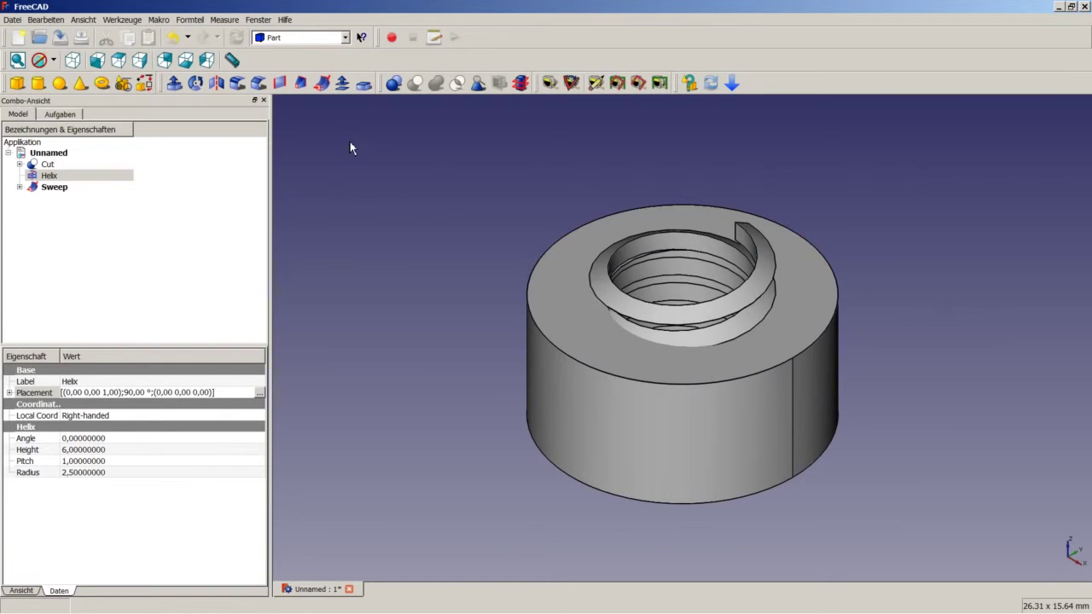
- Boolean-cut the Sweep thread coil from the Cut body, producing Cut001
left_click(55, 165)
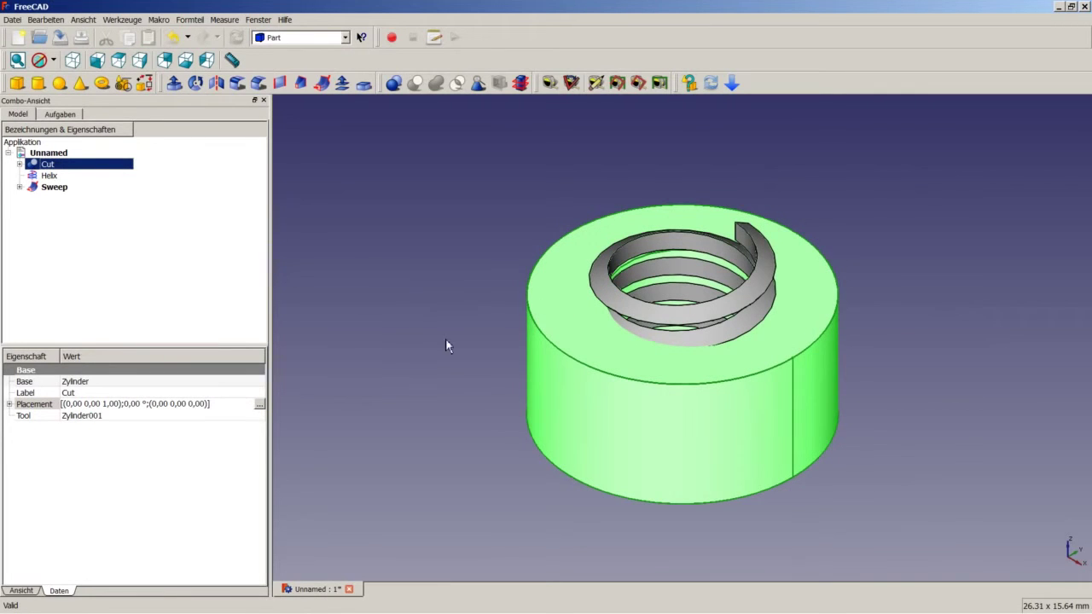
left_click(63, 191, "ctrl")
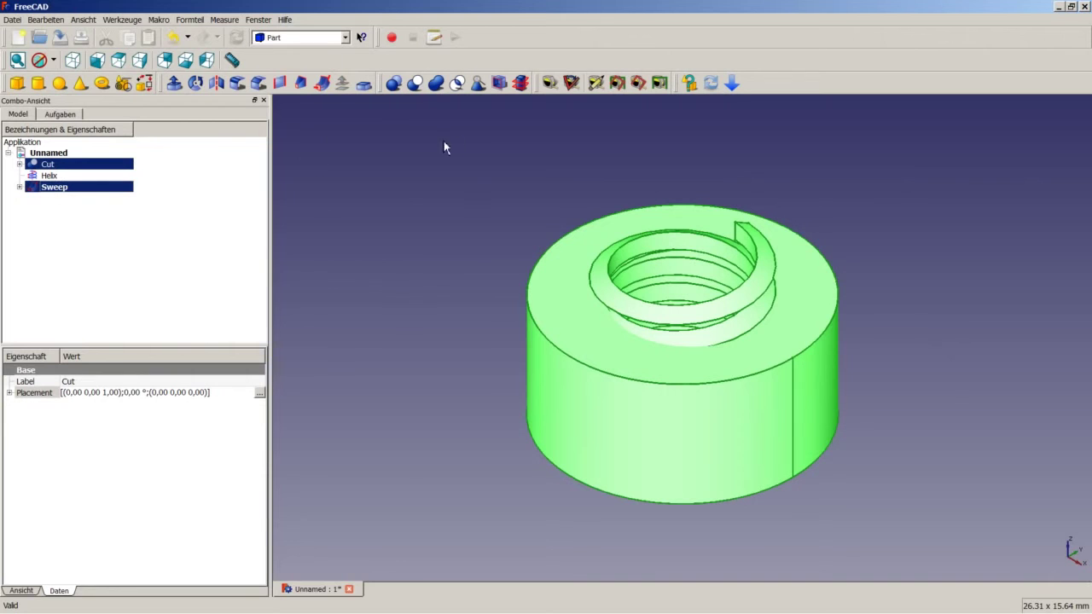
left_click(415, 82)
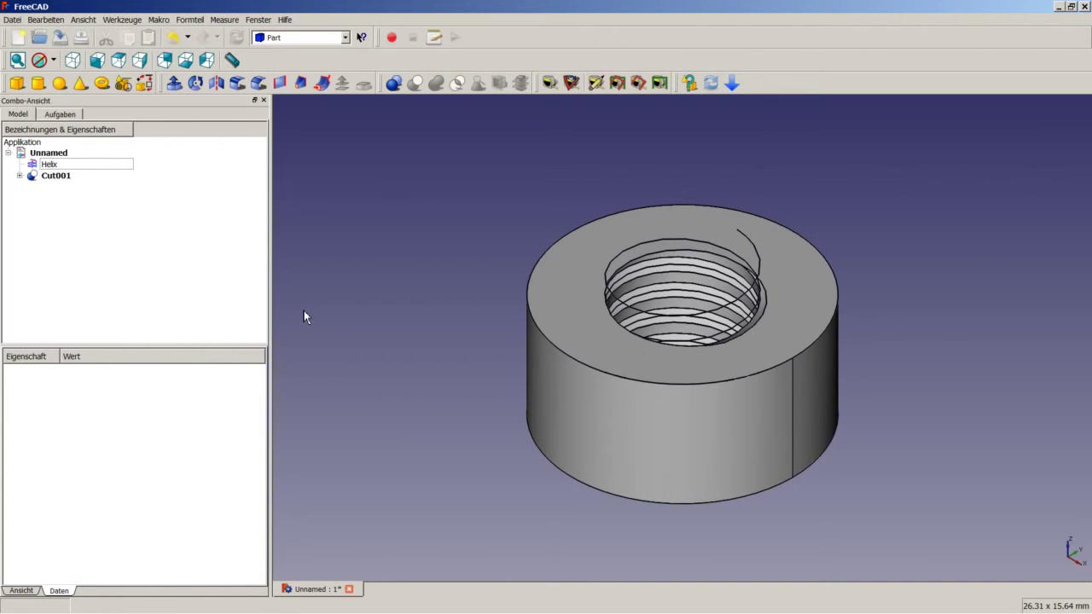
right_click(56, 165)
left_click(88, 206)
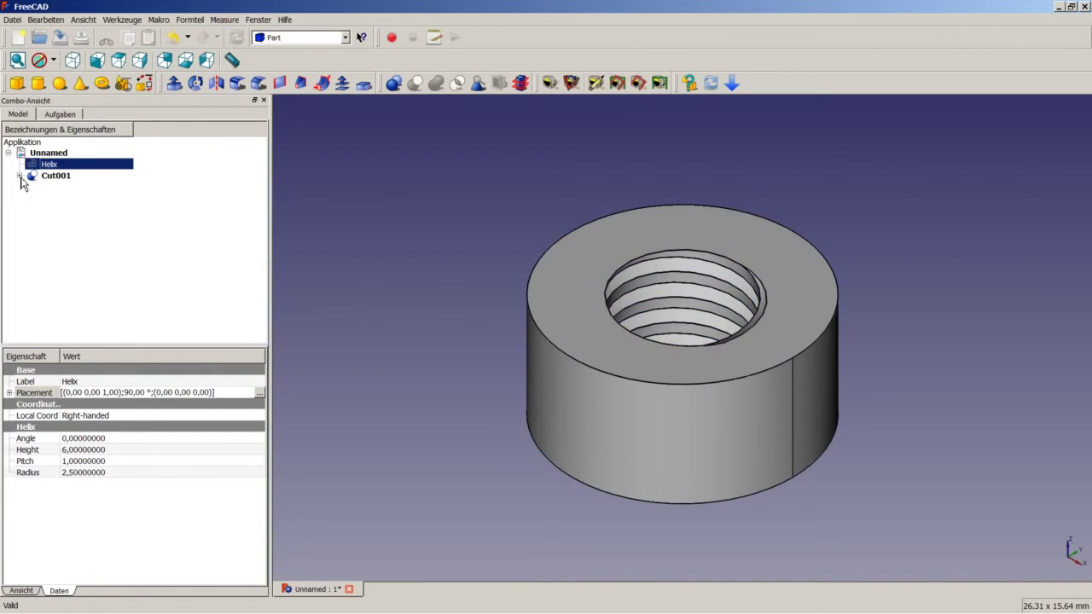
left_click(19, 175)
left_click(31, 198)
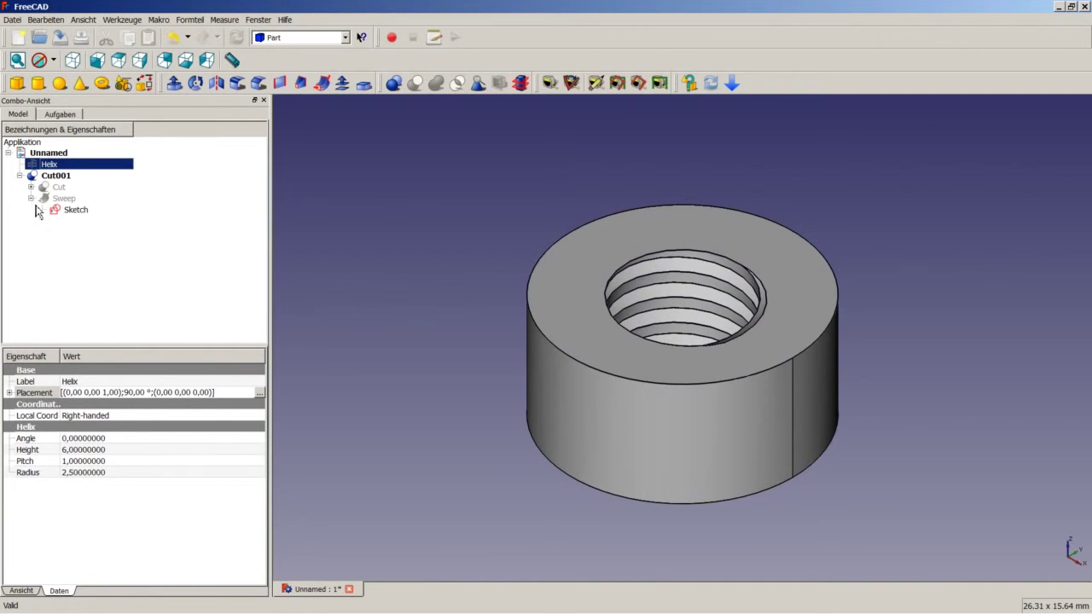
right_click(63, 210)
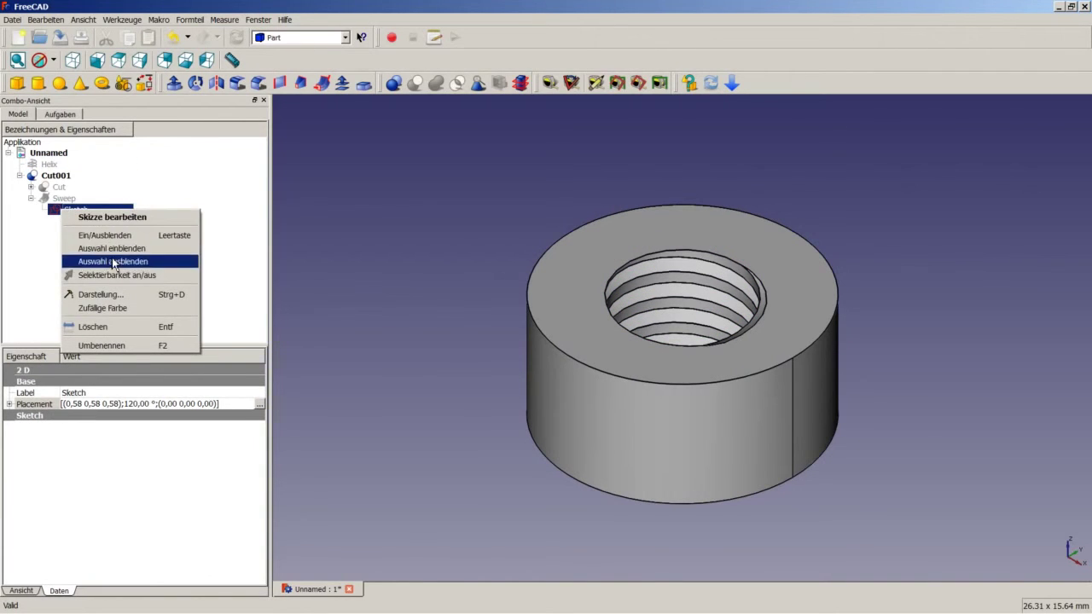
left_click(113, 241)
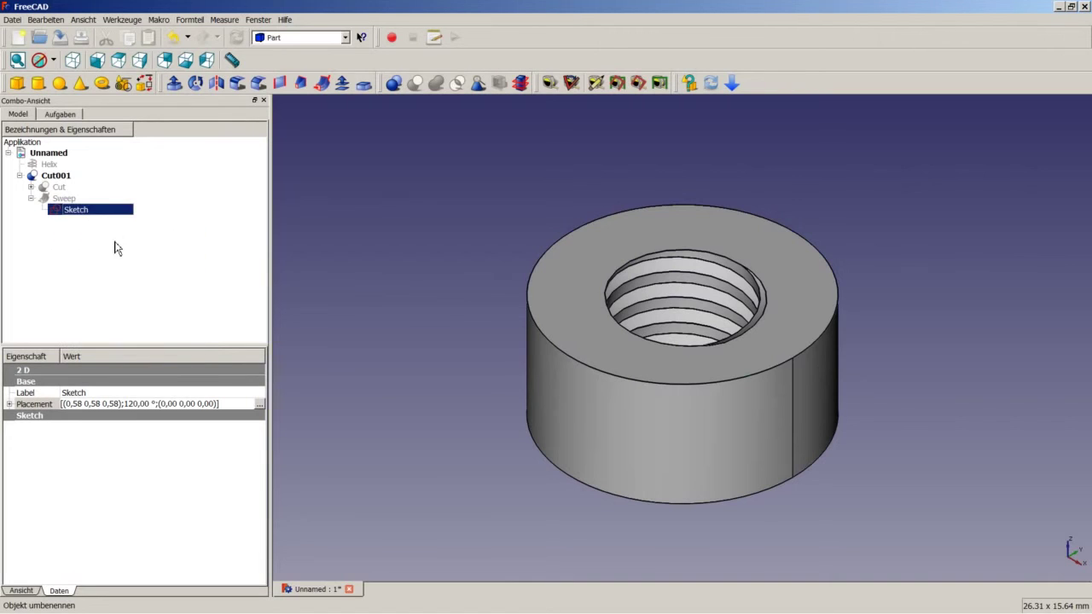
left_click(30, 198)
left_click(20, 175)
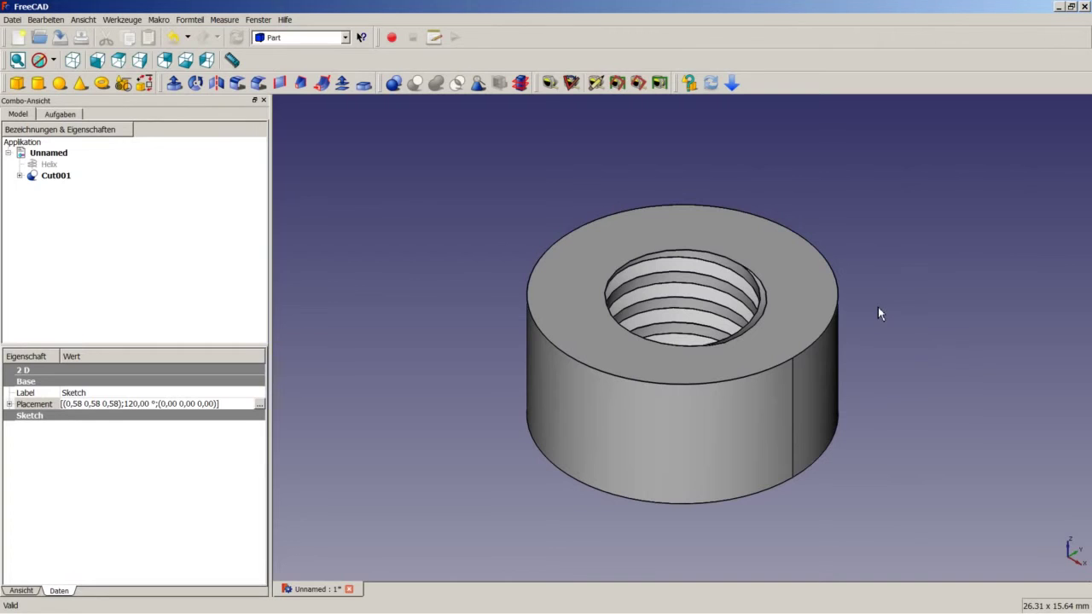
left_click(911, 372)
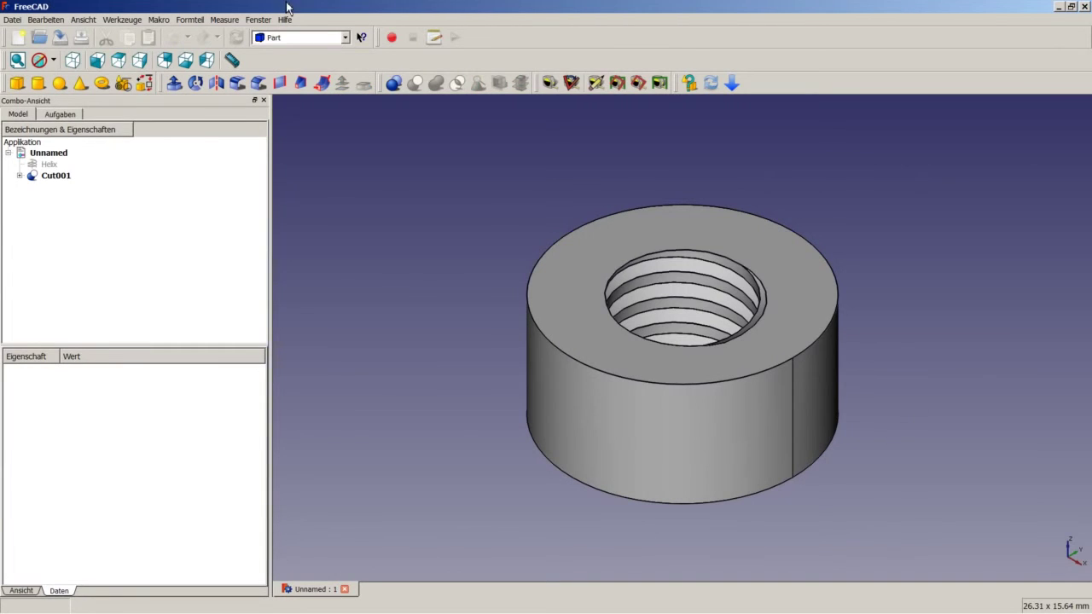
- In Part Design, start a new sketch on the nut's top face
left_click(346, 39)
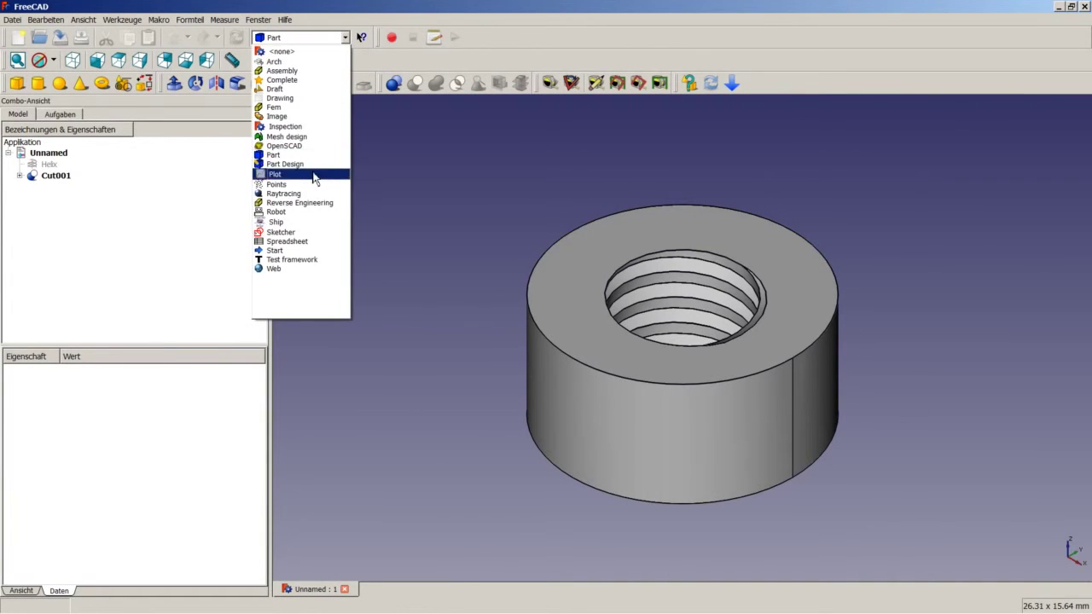
left_click(285, 163)
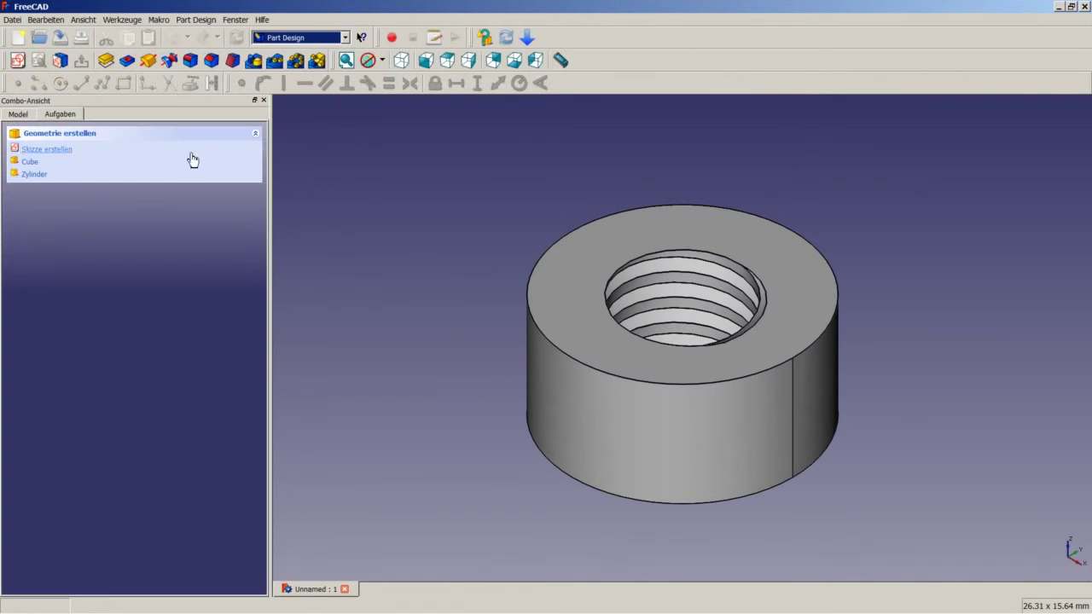
left_click(583, 274)
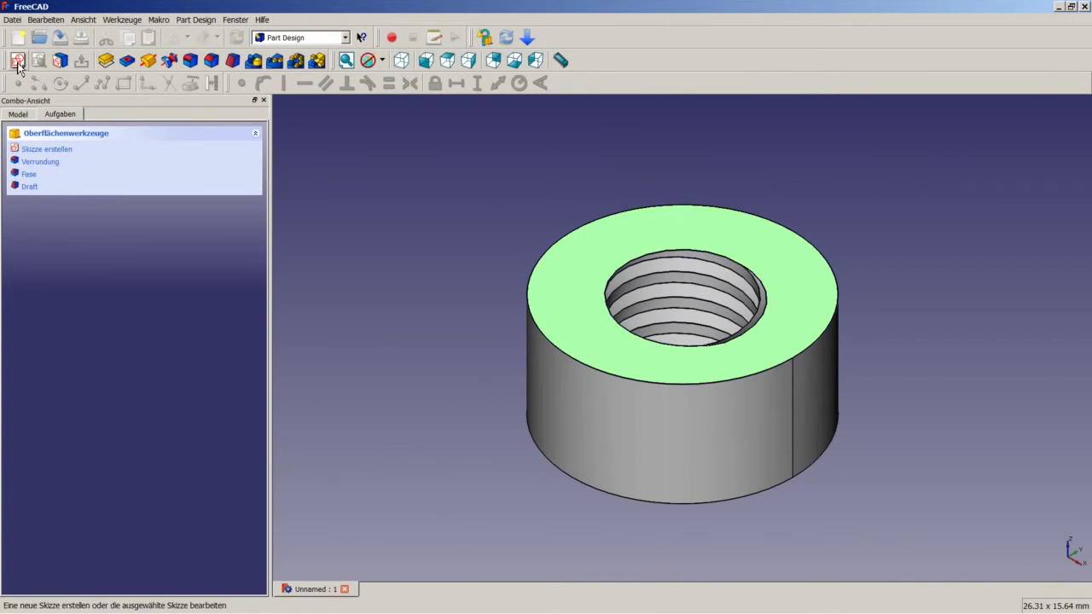
left_click(19, 62)
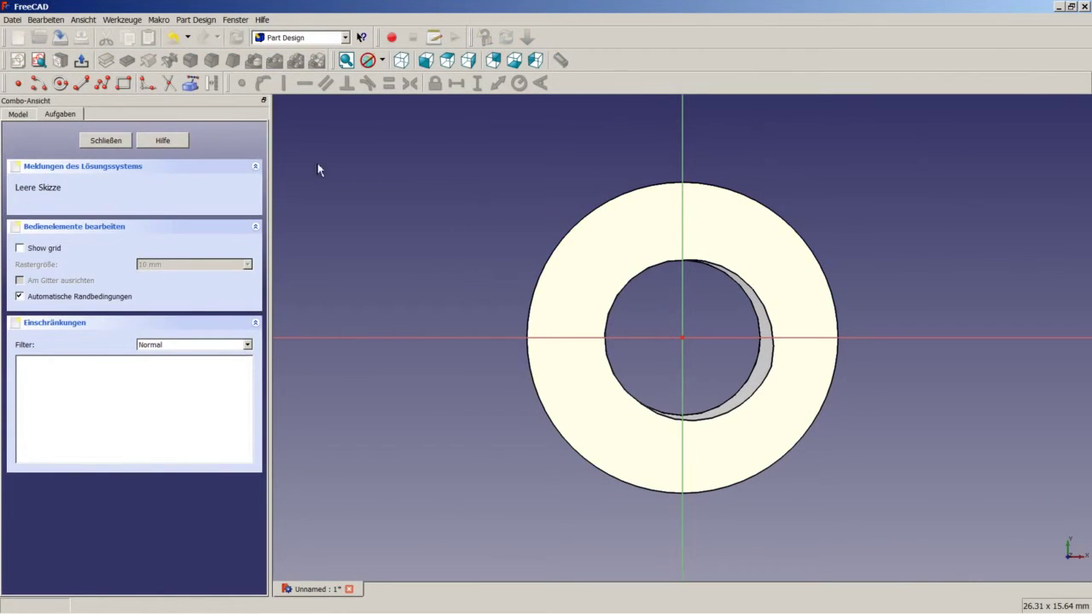
- Draw a closed six-segment outline around the hole
left_click(102, 83)
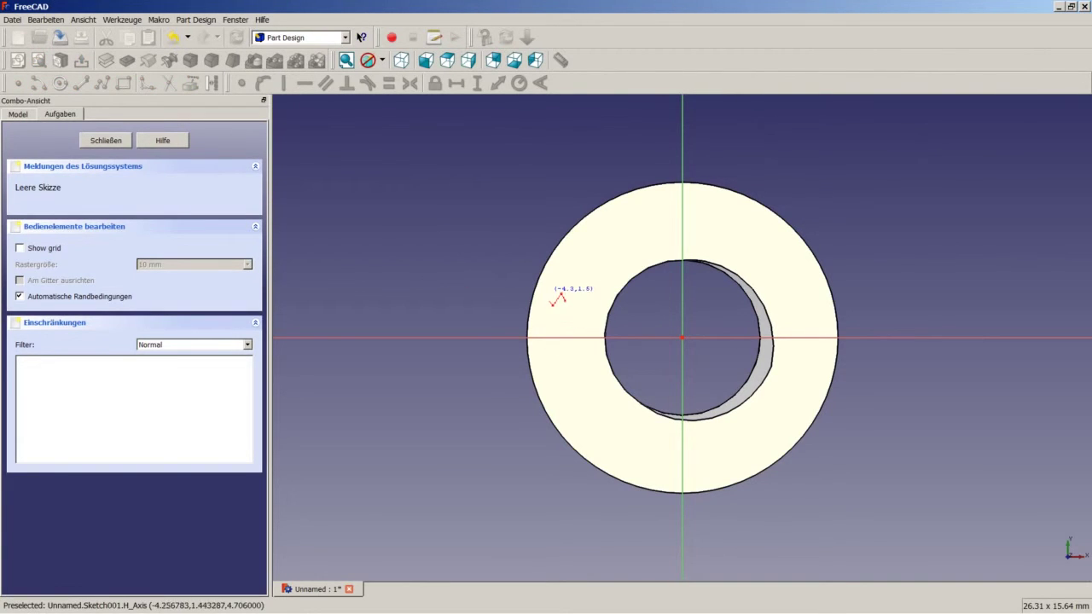
left_click(548, 288)
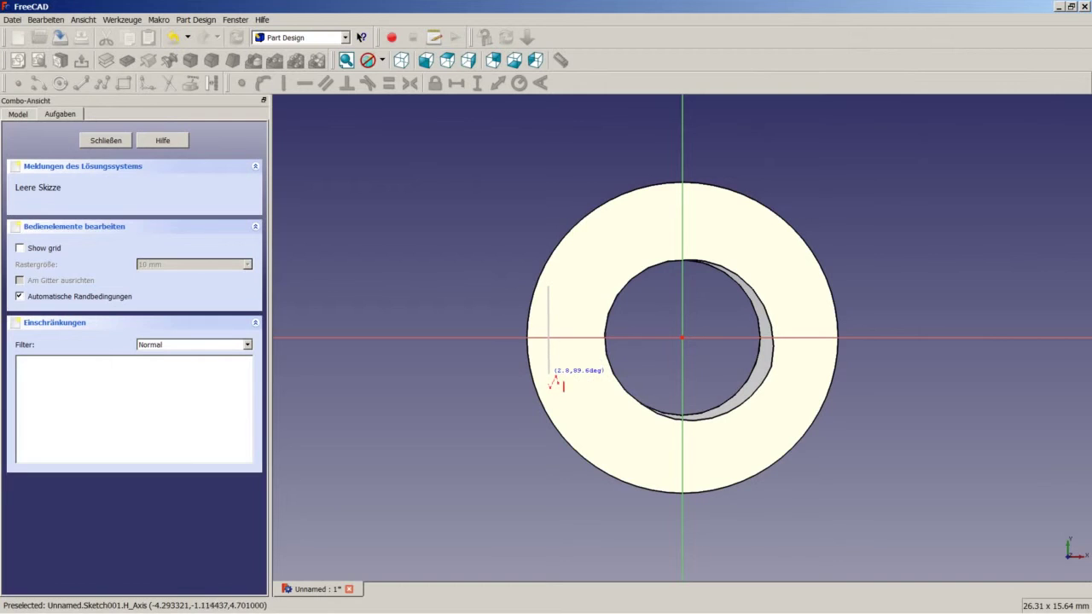
left_click(548, 389)
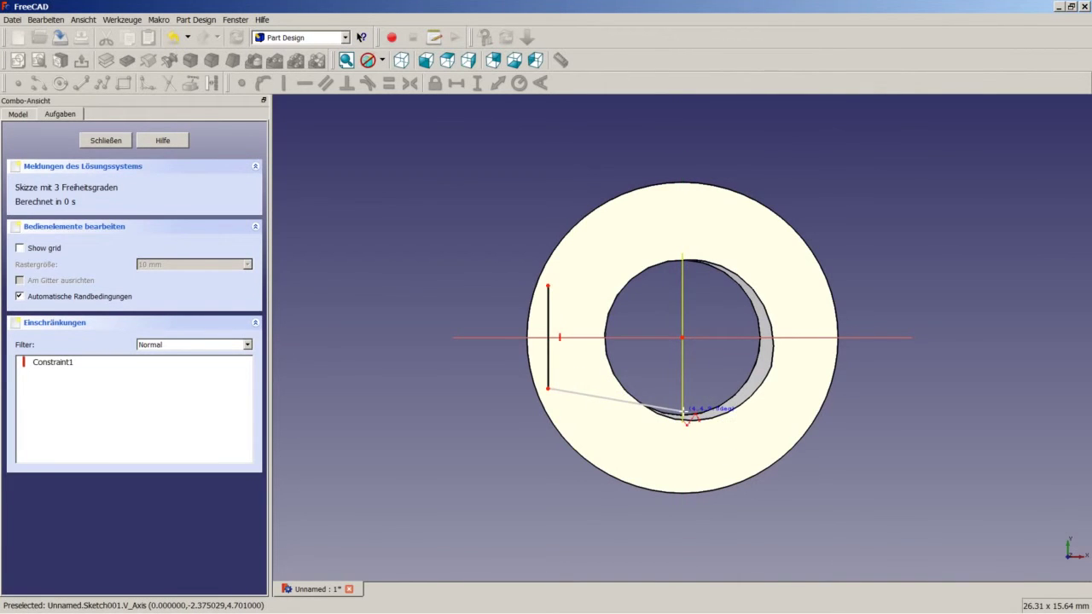
left_click(682, 413)
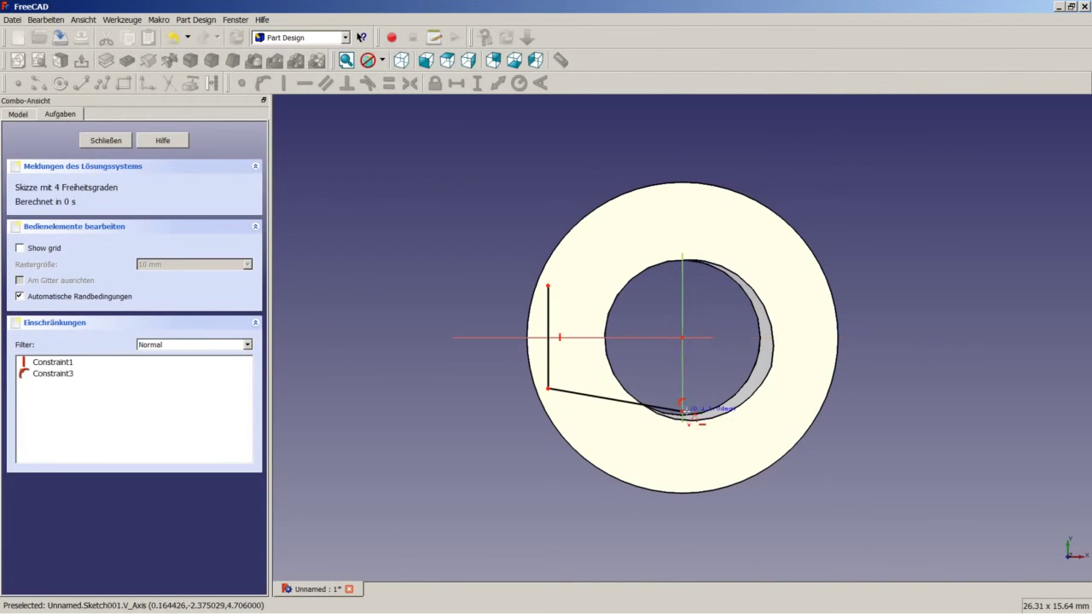
left_click(795, 398)
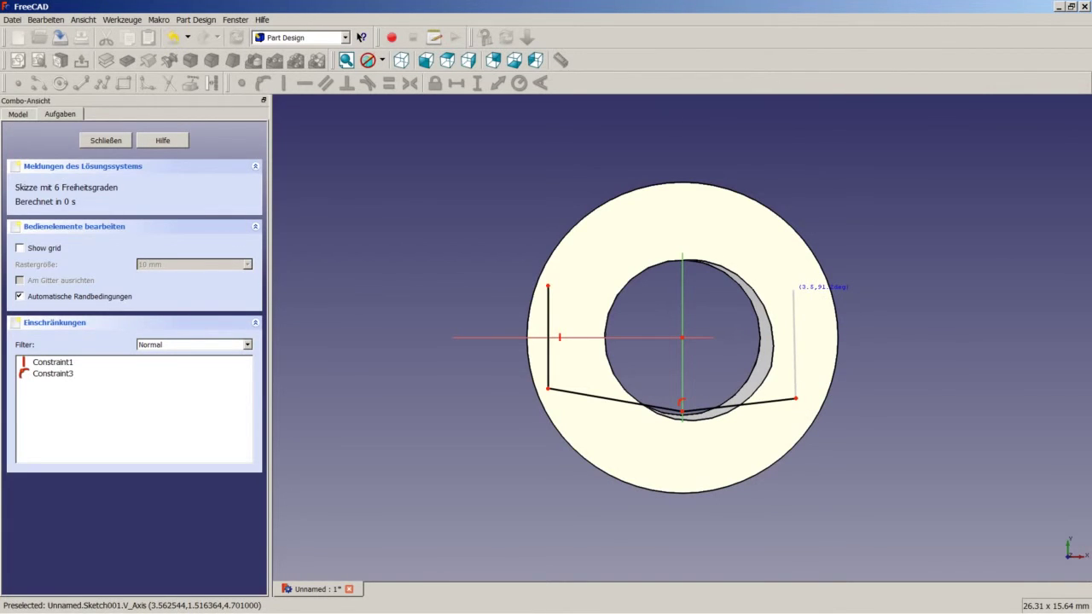
left_click(794, 289)
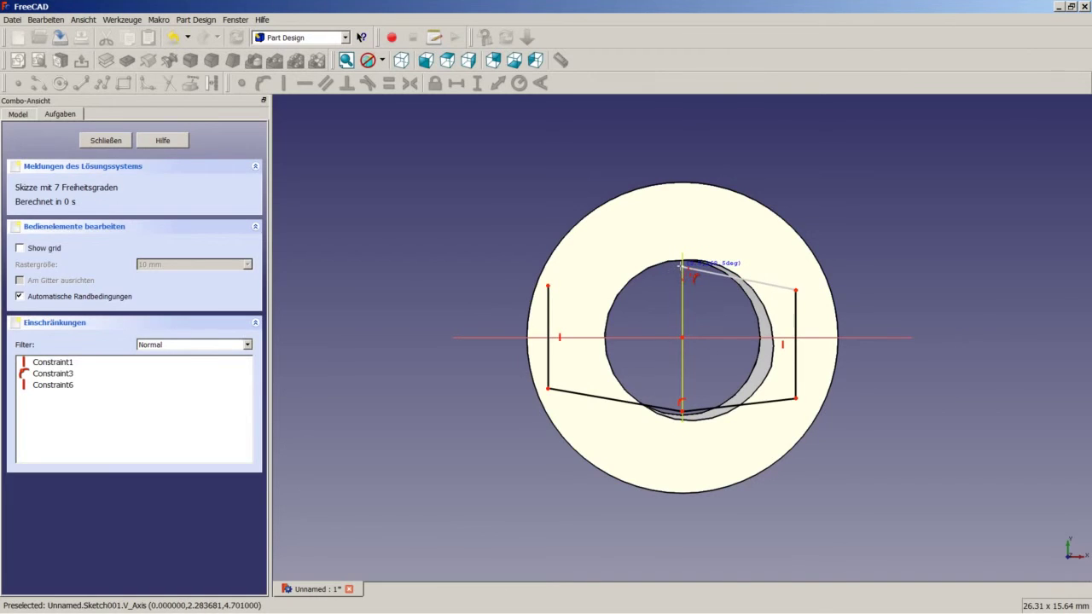
left_click(682, 266)
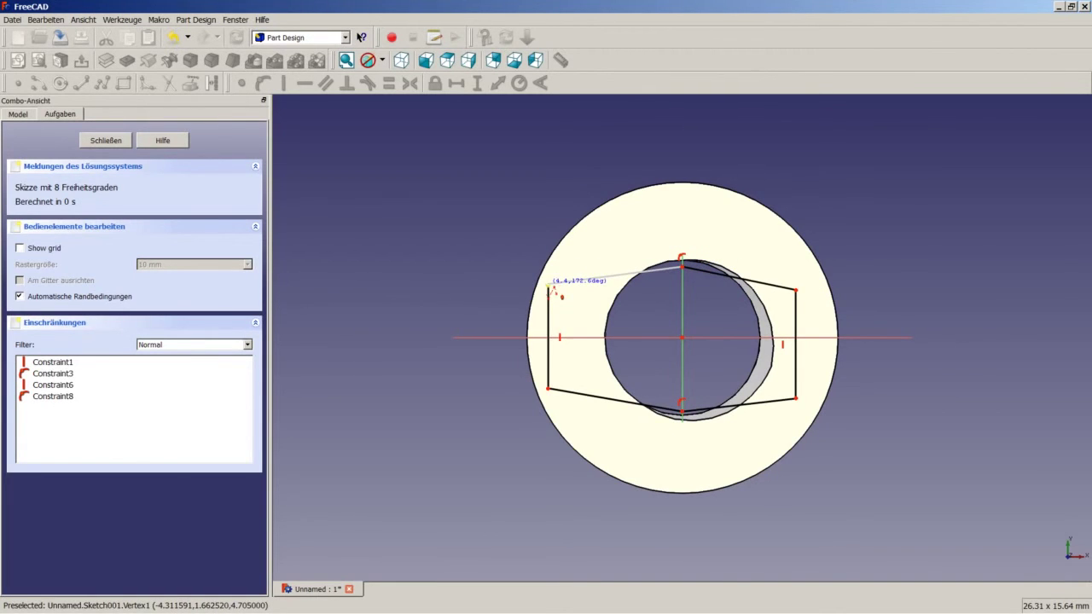
left_click(548, 284)
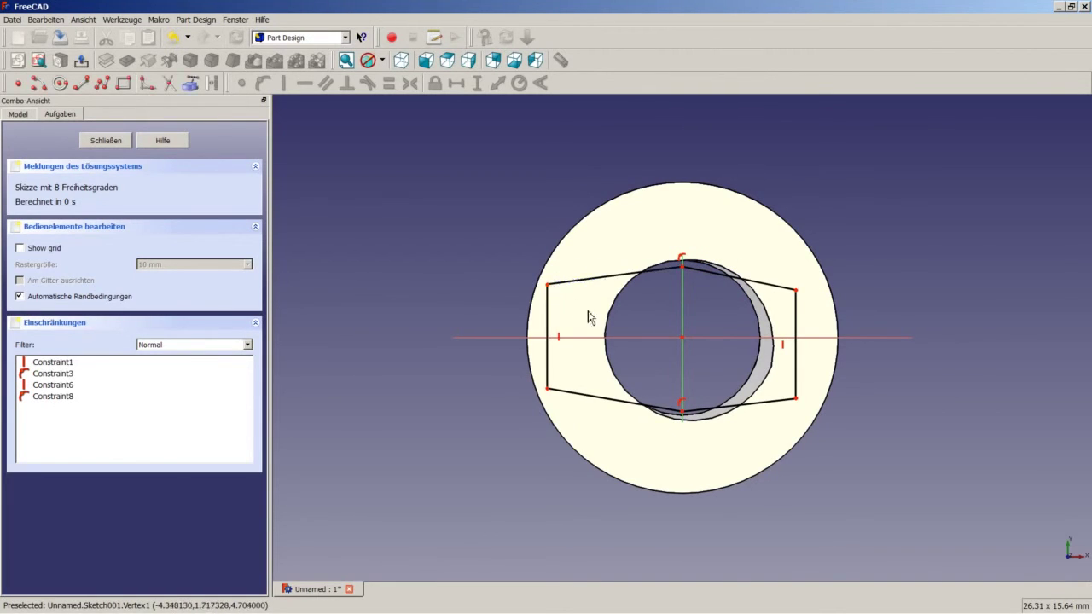
- Constrain all six sides of the outline to equal length
left_click(730, 276)
left_click(652, 270)
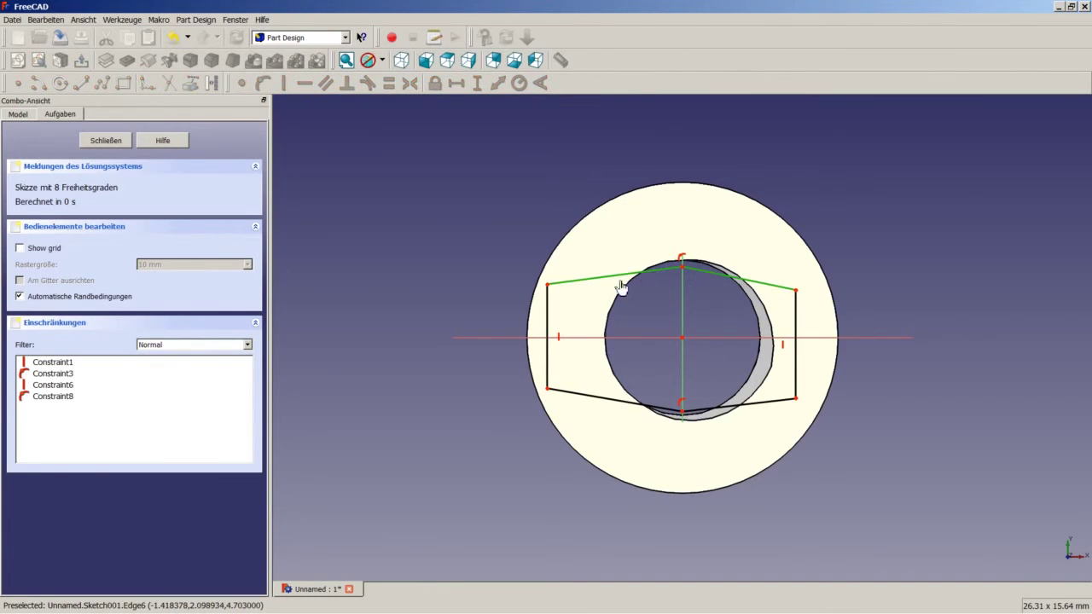
left_click(548, 307)
left_click(604, 400)
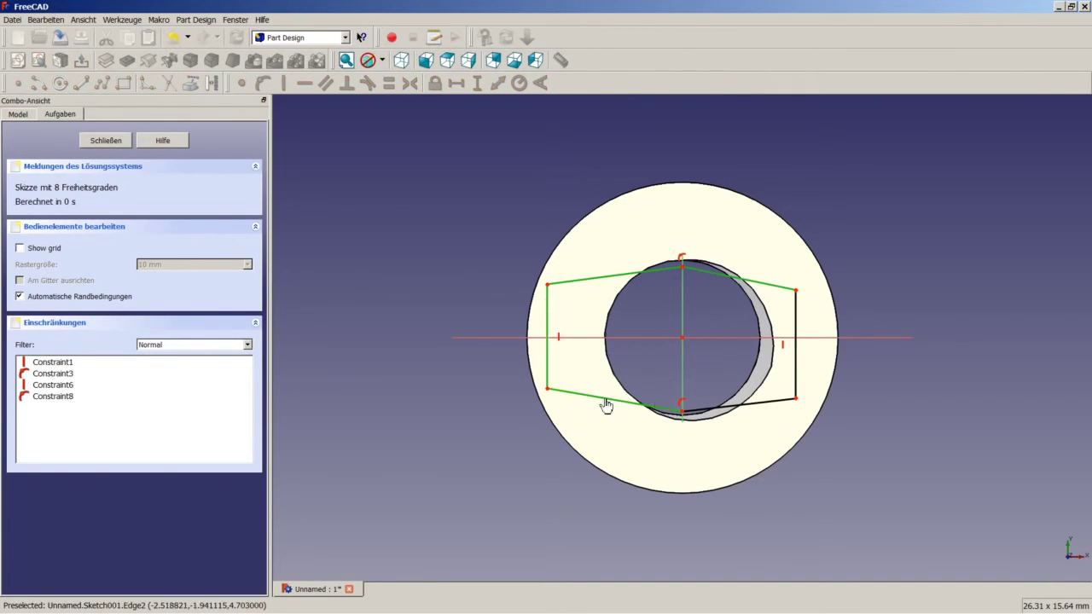
left_click(759, 403)
left_click(796, 385)
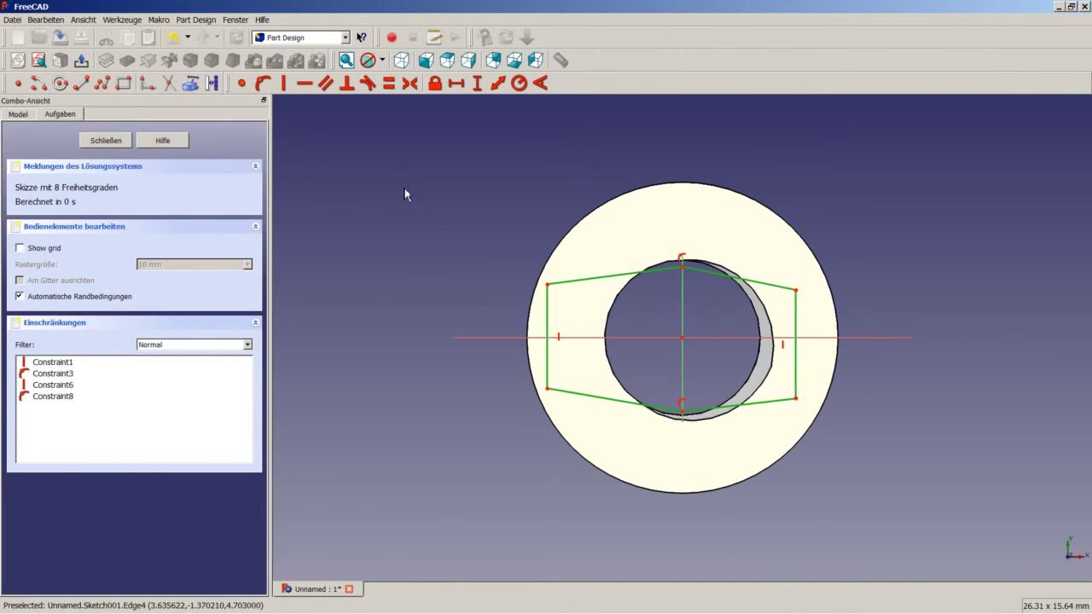
left_click(388, 83)
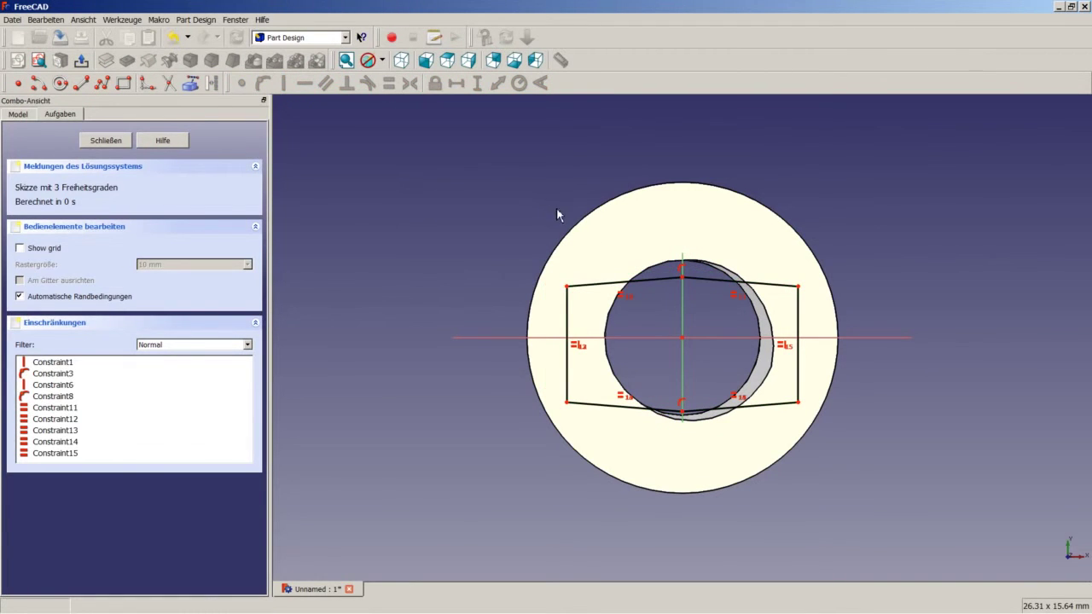
left_click(768, 284)
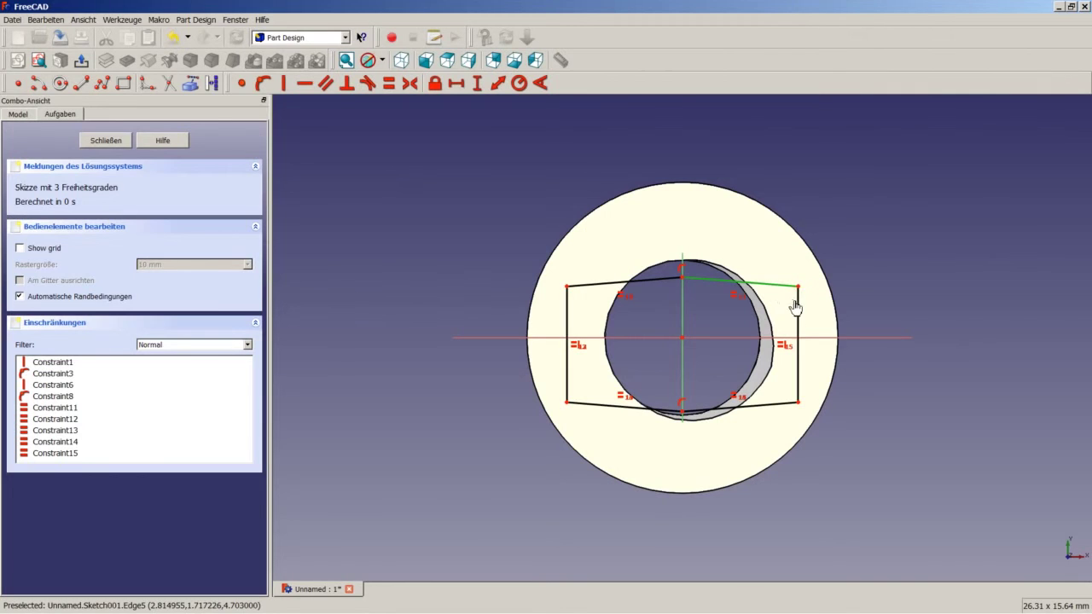
left_click(797, 307)
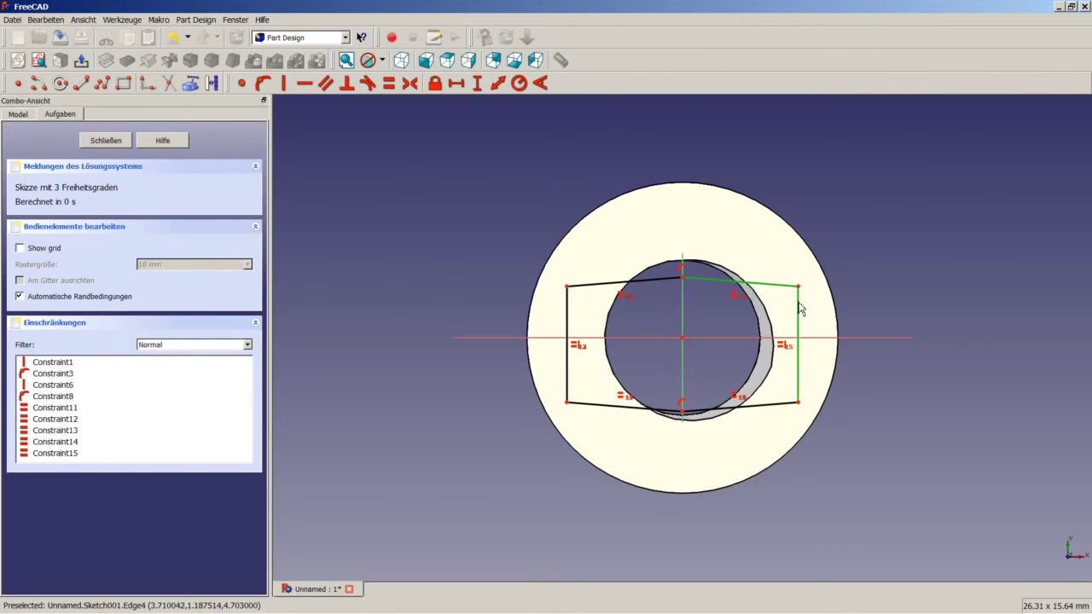
- Set a 120° corner angle and make the hexagon symmetric about the horizontal axis
left_click(541, 84)
type("120")
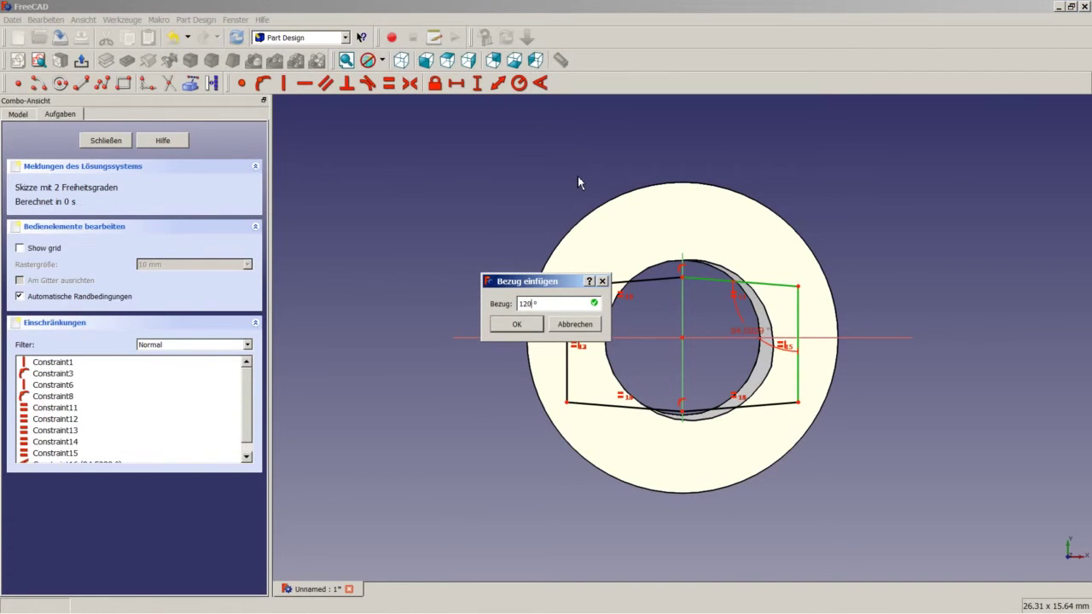
key("Return")
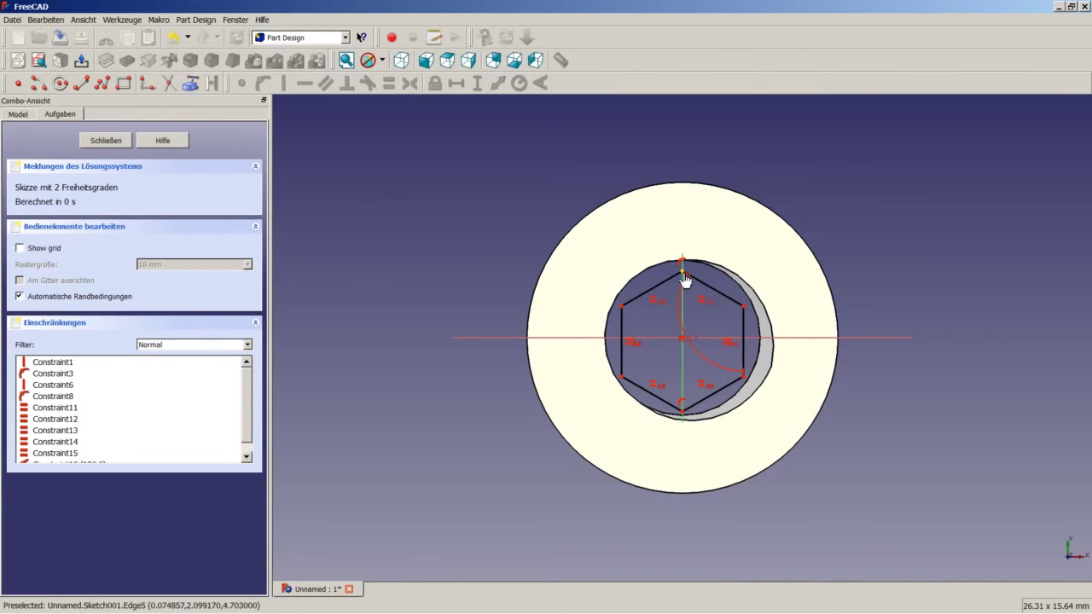
left_click(680, 338)
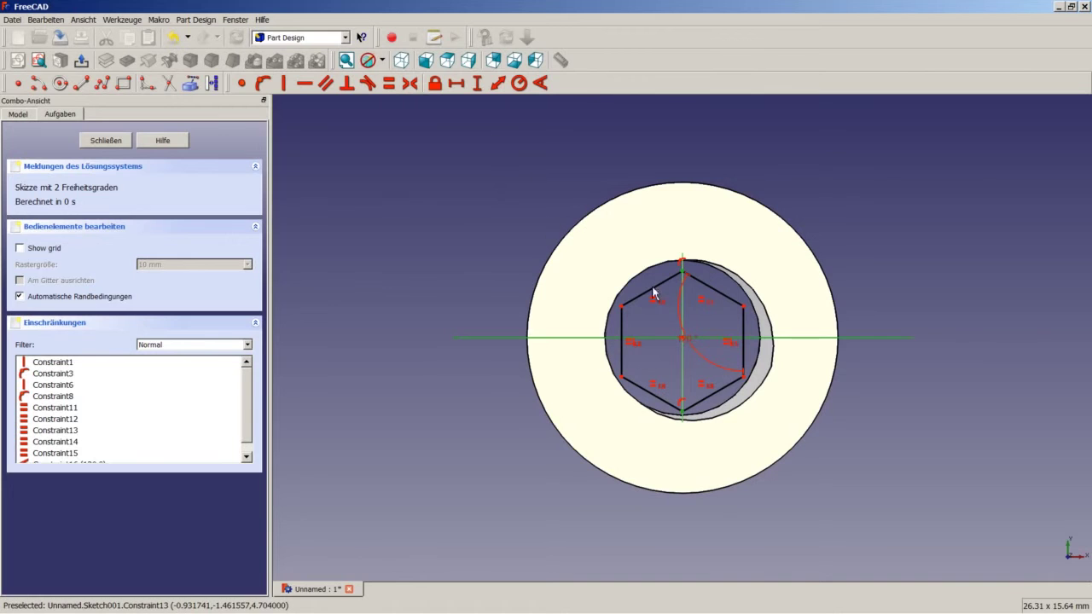
left_click(410, 86)
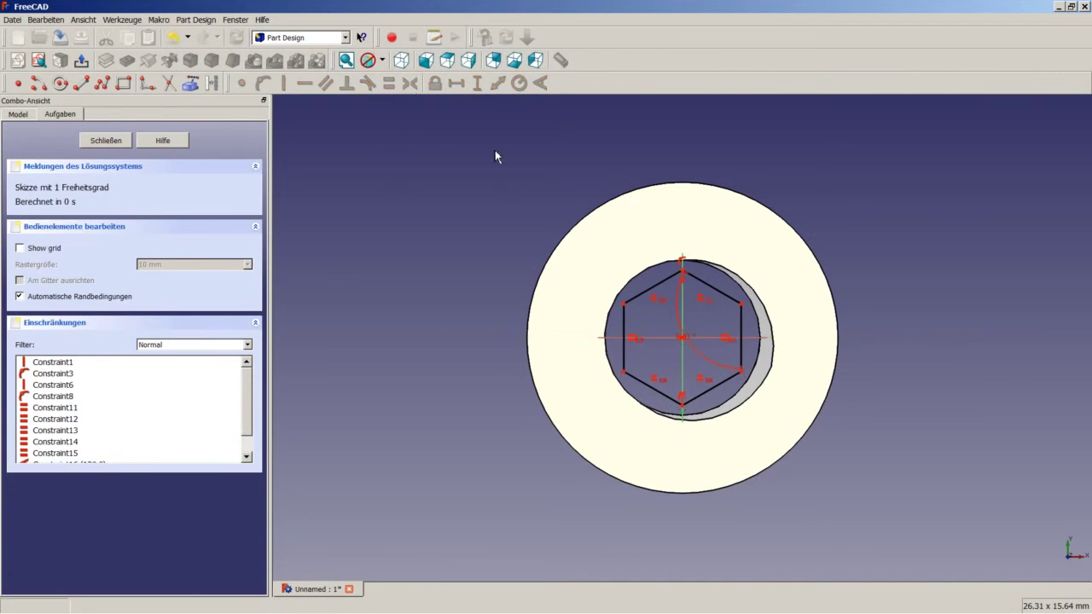
- Set the horizontal distance between the hexagon's upper corners to 30
left_click(741, 305)
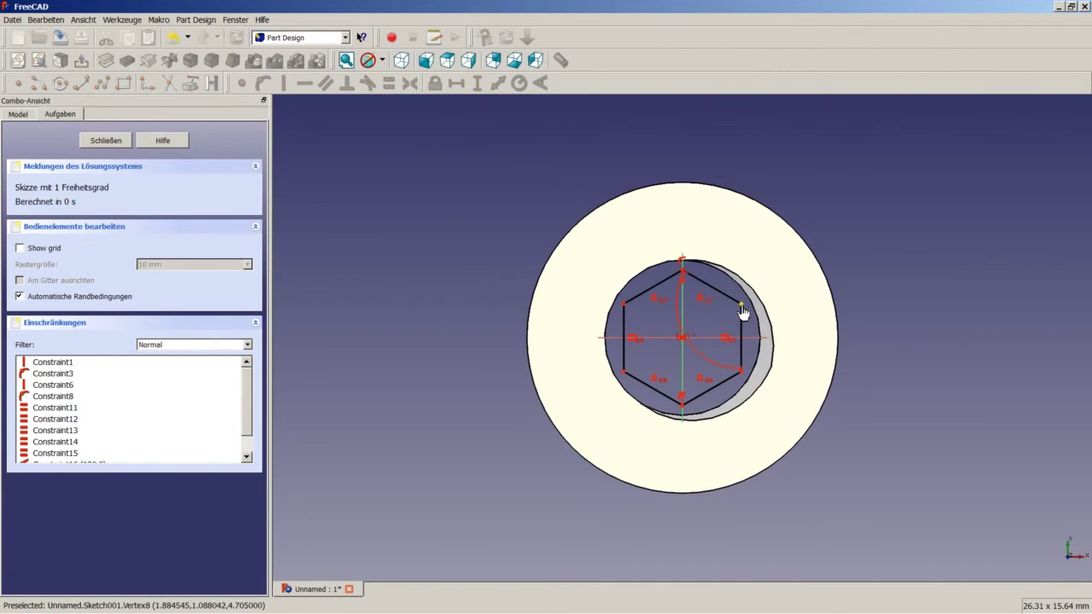
left_click(624, 304)
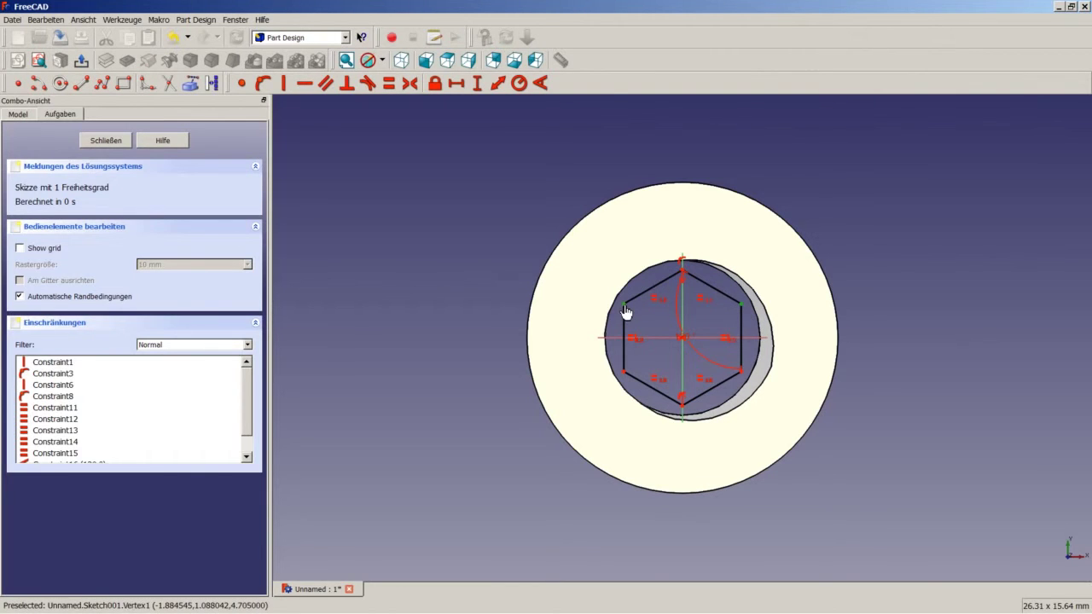
left_click(458, 87)
type("3")
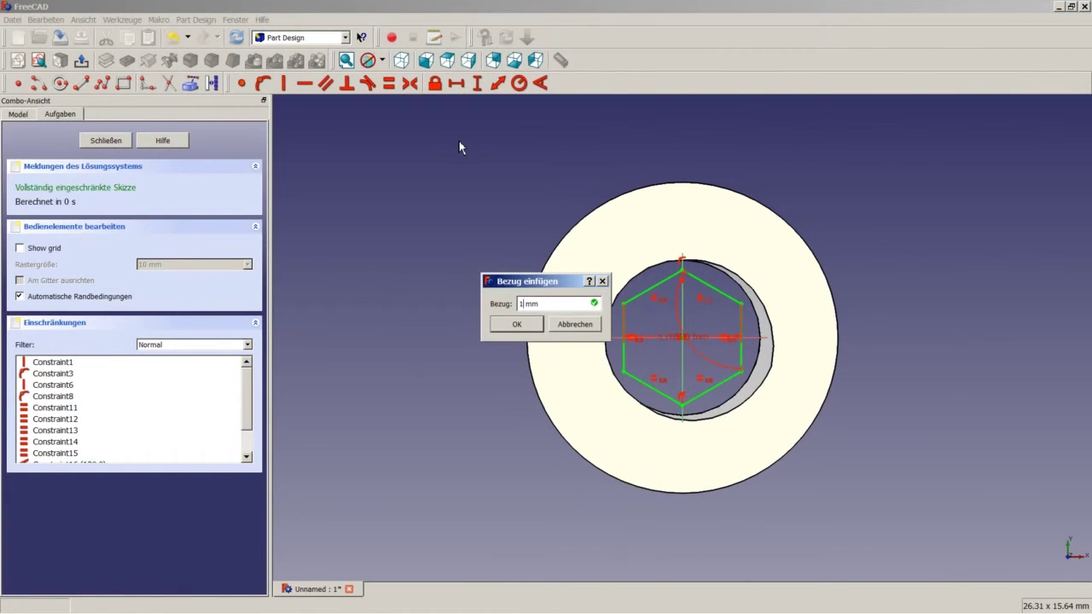
type("0")
key("Return")
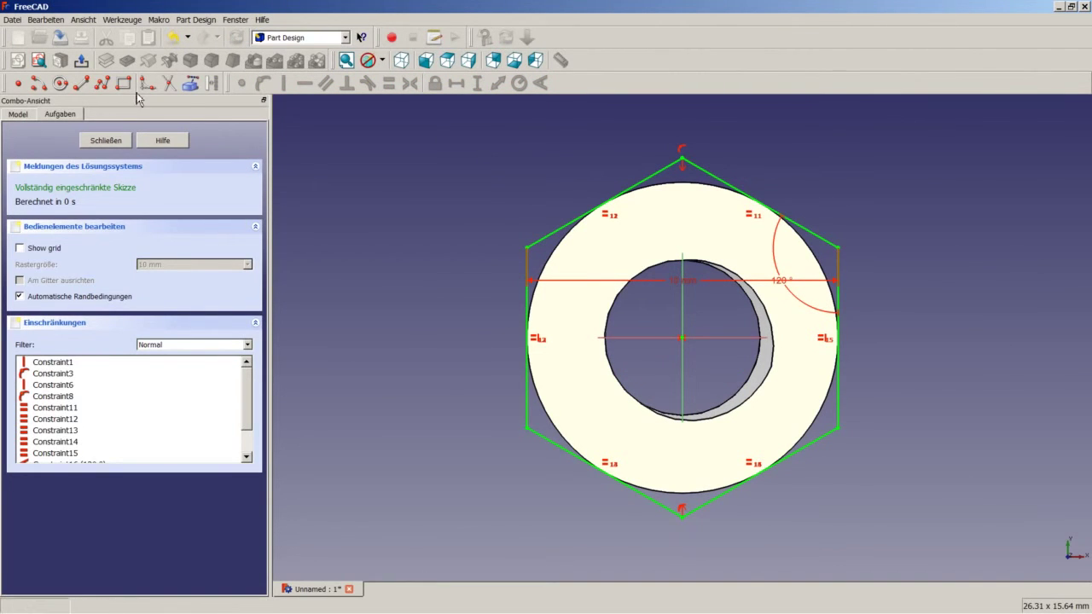
- Add an origin-centred circle of radius 4,5 mm, then close the hexagon sketch
left_click(68, 86)
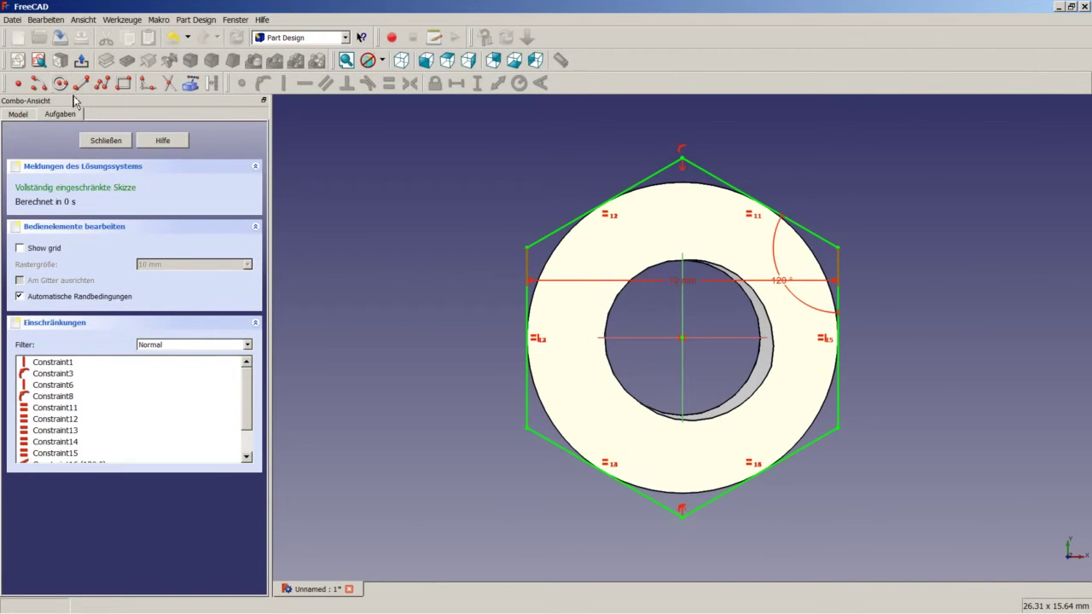
left_click(682, 338)
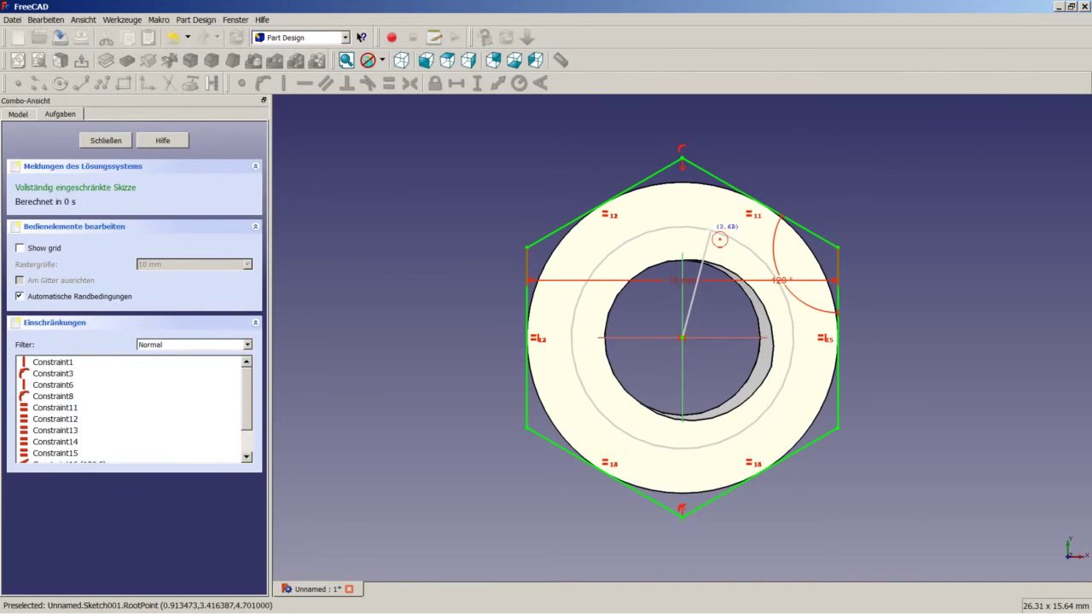
left_click(719, 226)
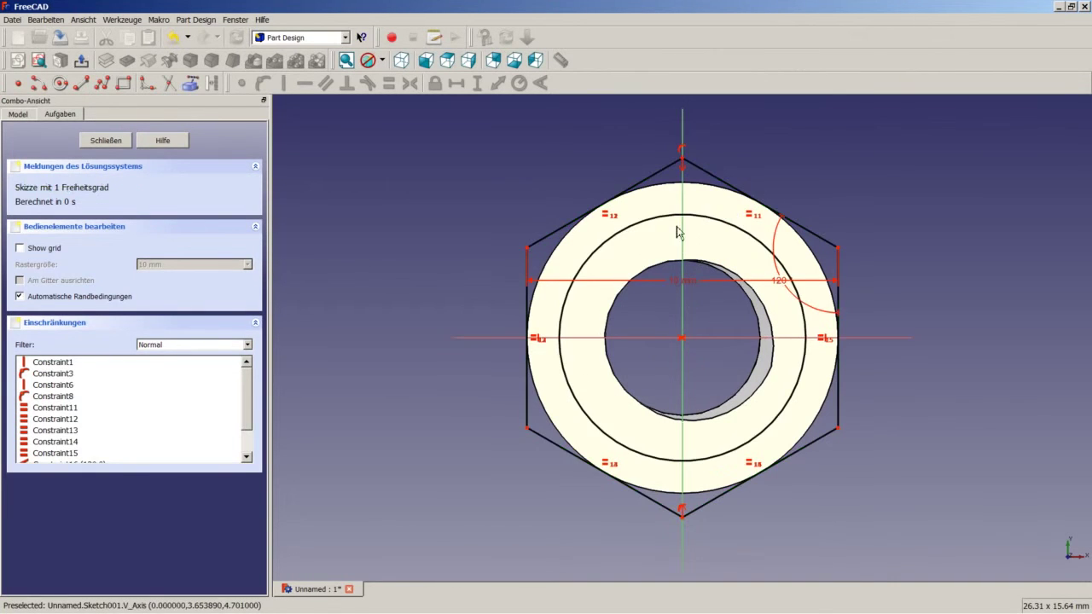
left_click(593, 260)
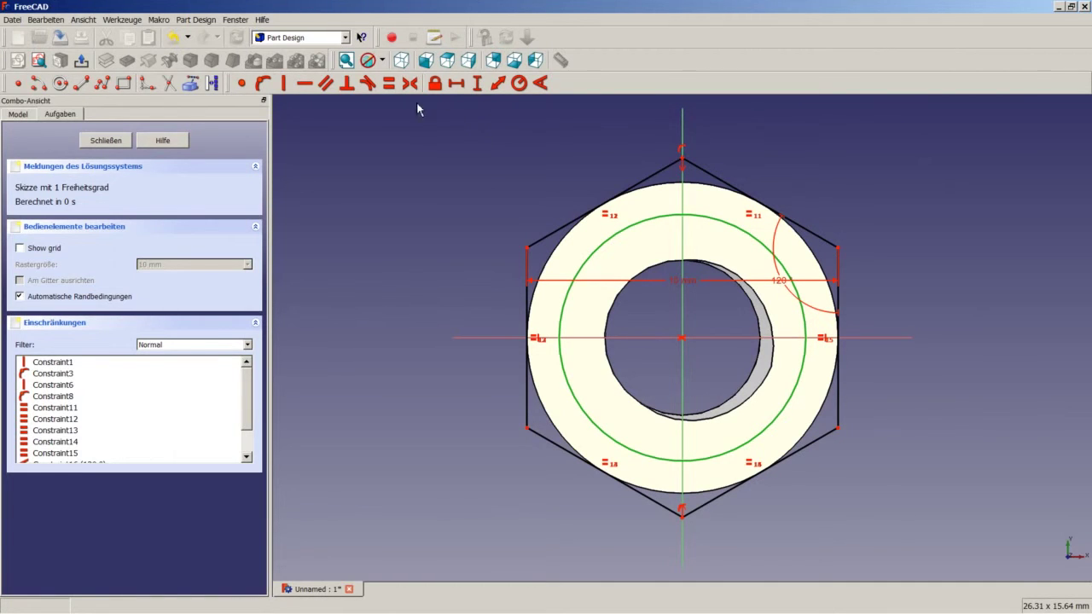
left_click(498, 83)
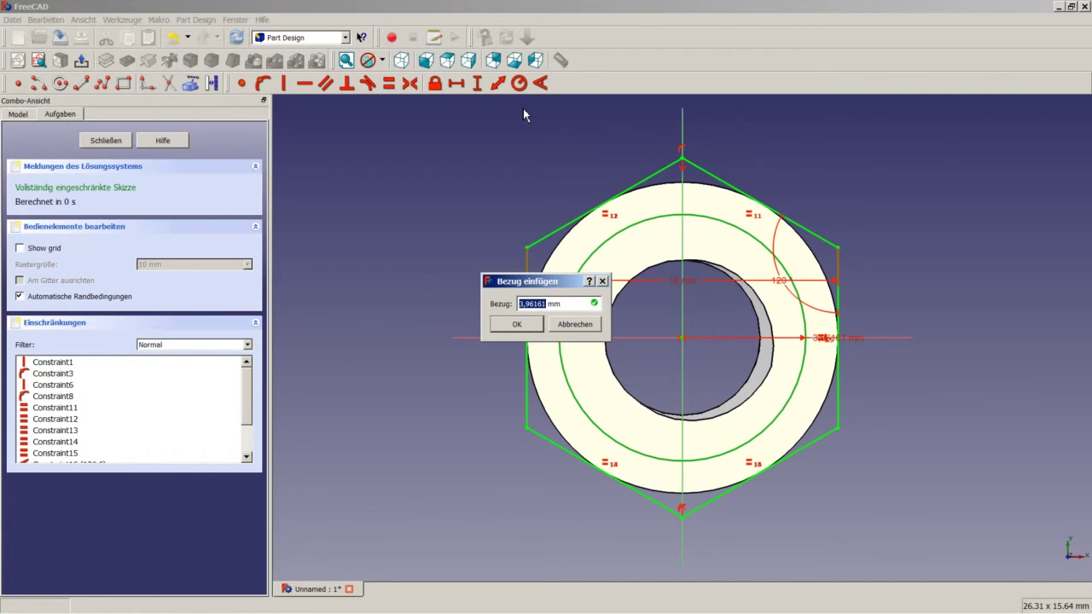
type("4,5")
key("Return")
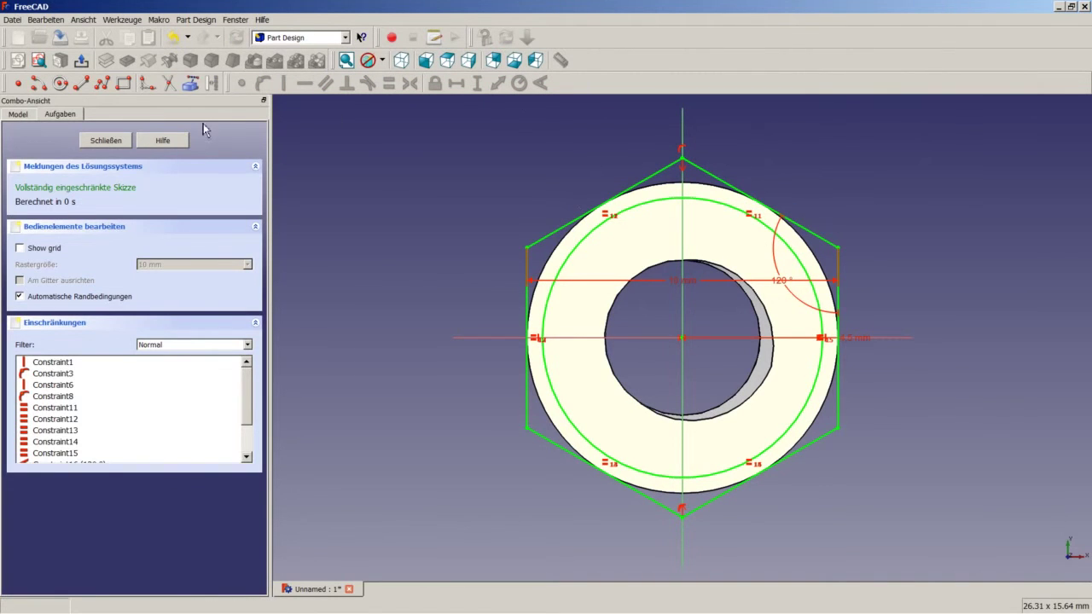
left_click(113, 142)
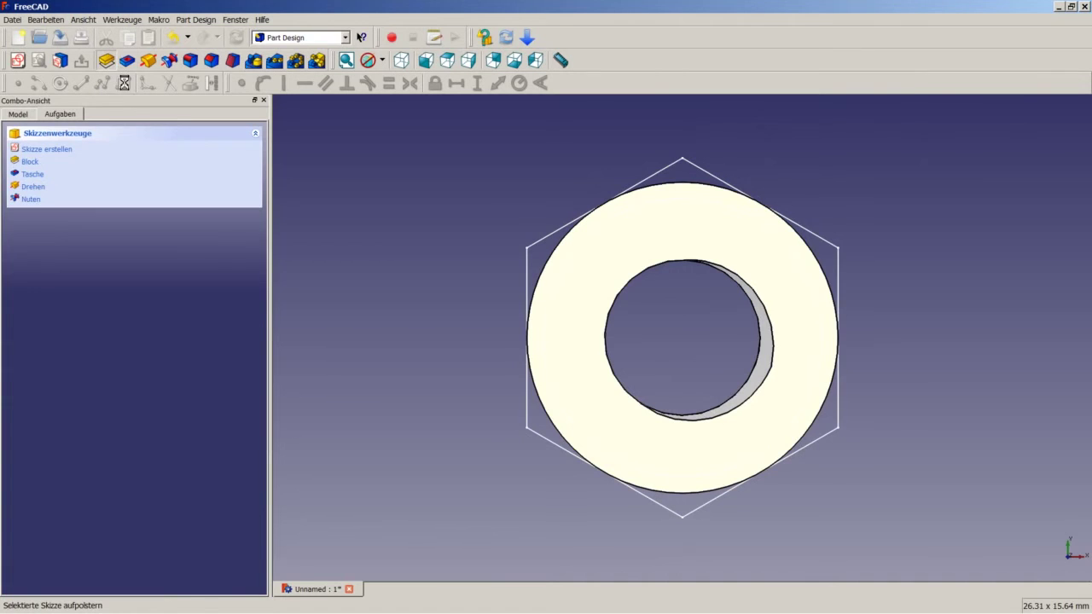
- Pad the hexagon sketch 4,7 mm with Umgekehrt (reversed) ticked, then orbit to inspect the nut
left_click(108, 62)
type("4,7")
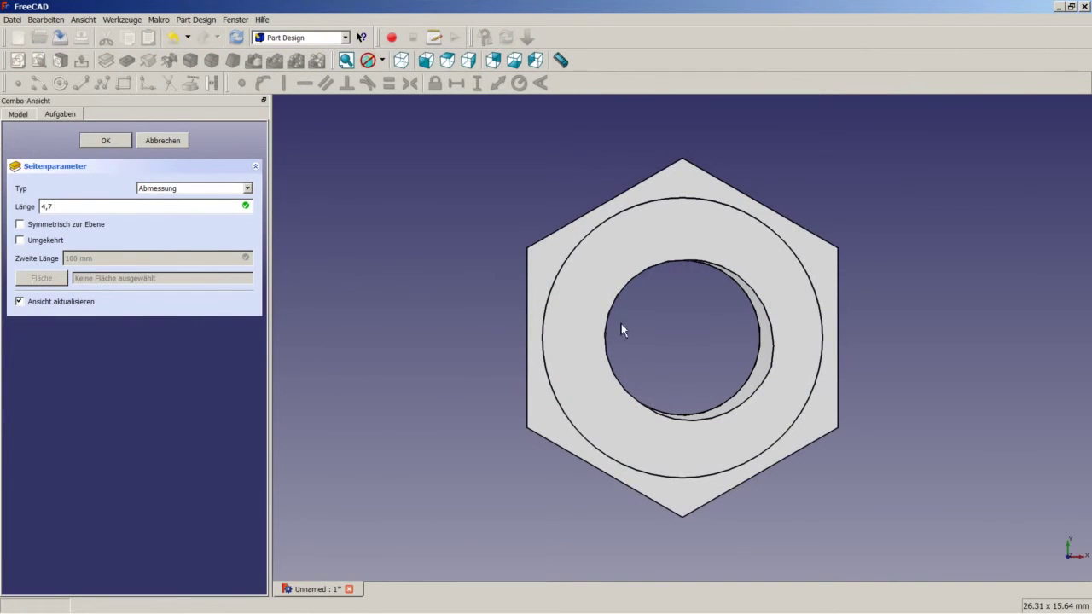
key("0")
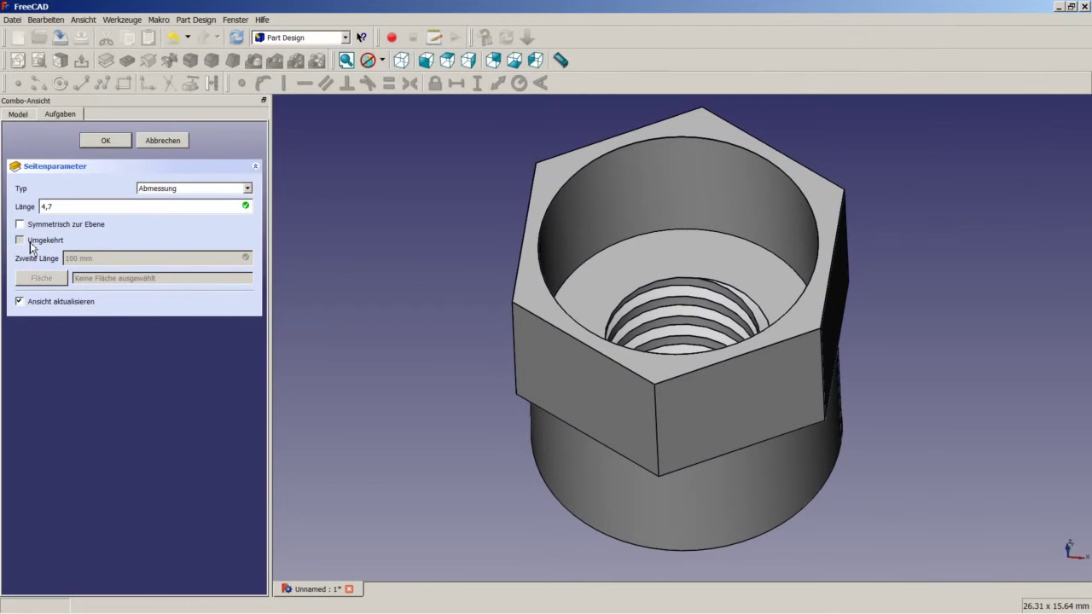
left_click(31, 245)
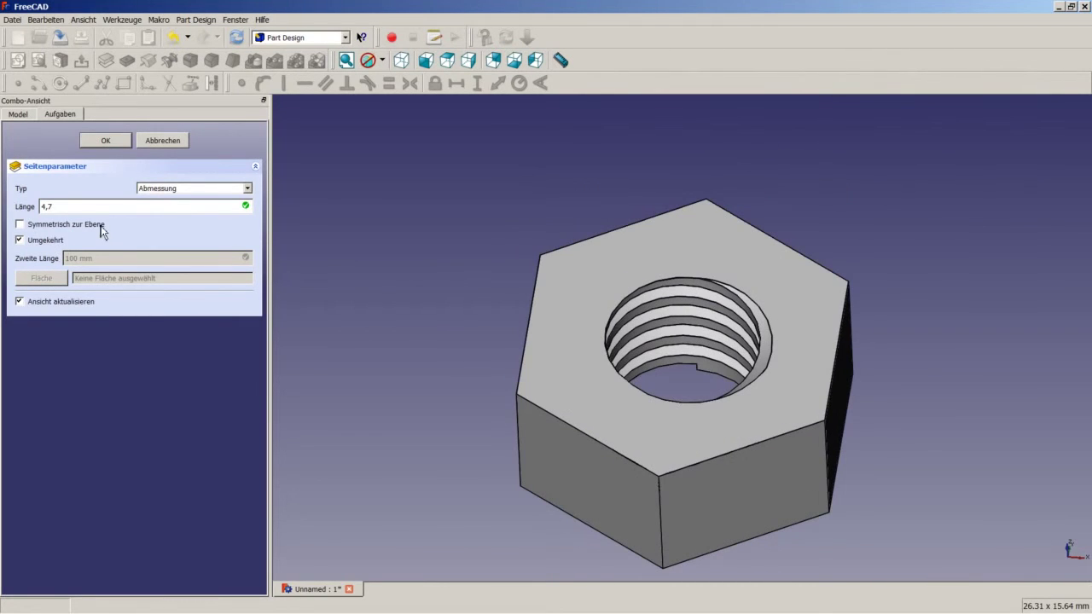
left_click(105, 142)
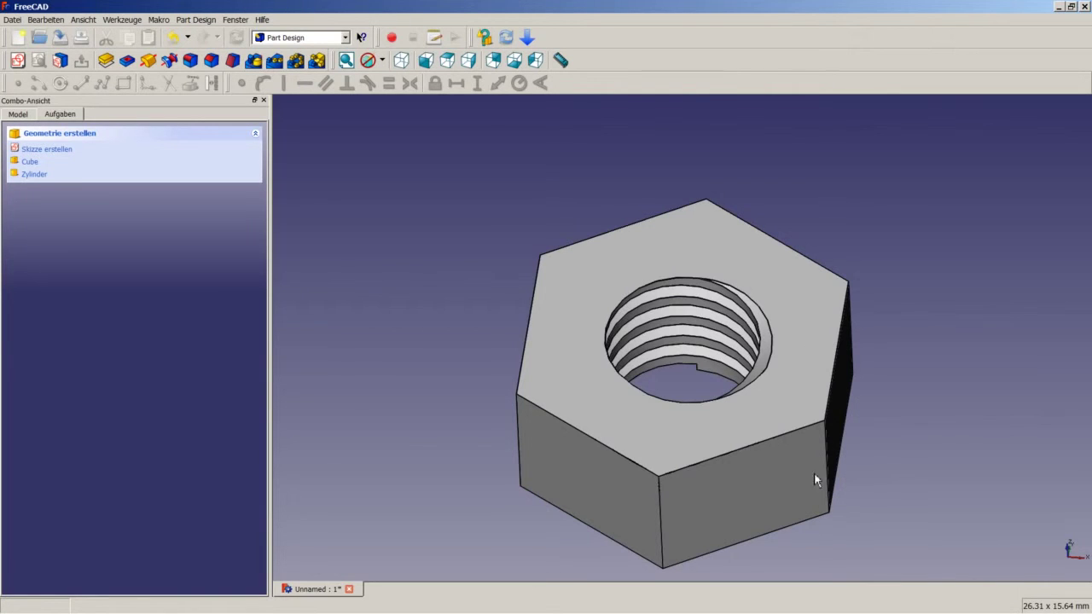
middle_click_drag(728, 407, 712, 244)
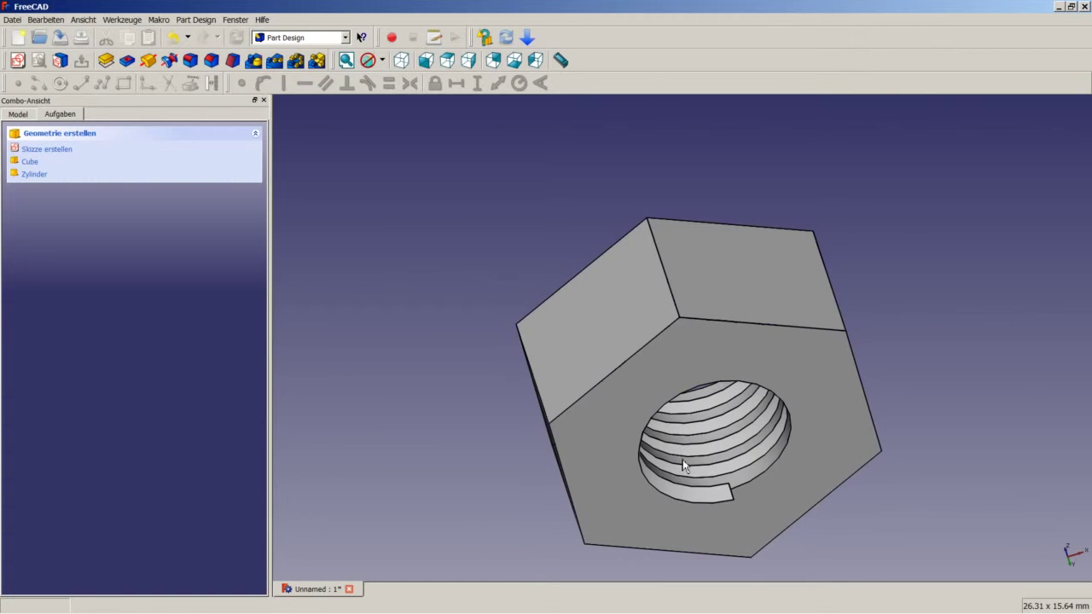
mouse_move(717, 348)
middle_mouse_down()
mouse_move(747, 503)
mouse_move(764, 378)
mouse_move(689, 354)
mouse_move(683, 305)
middle_mouse_up()
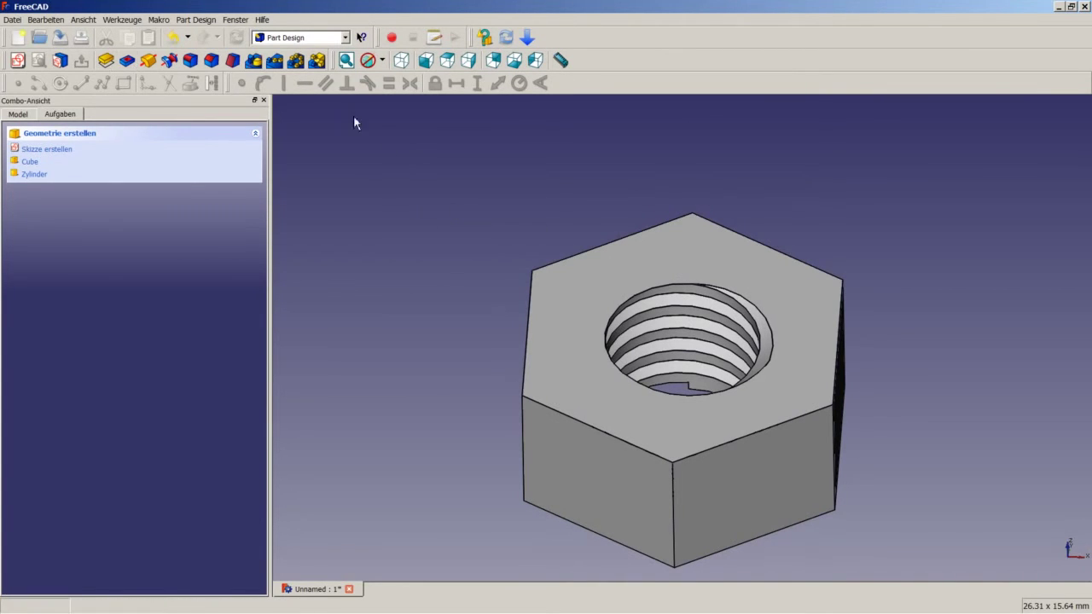
- Show the nut in isometric view fitted to the window and save the document
left_click(401, 60)
right_click(471, 213)
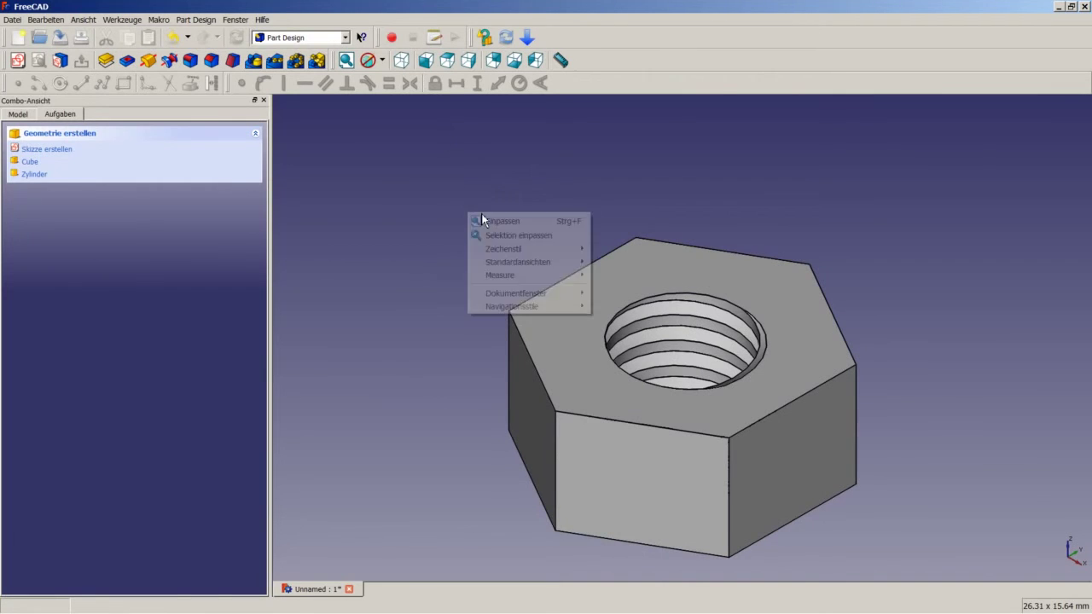
left_click(499, 216)
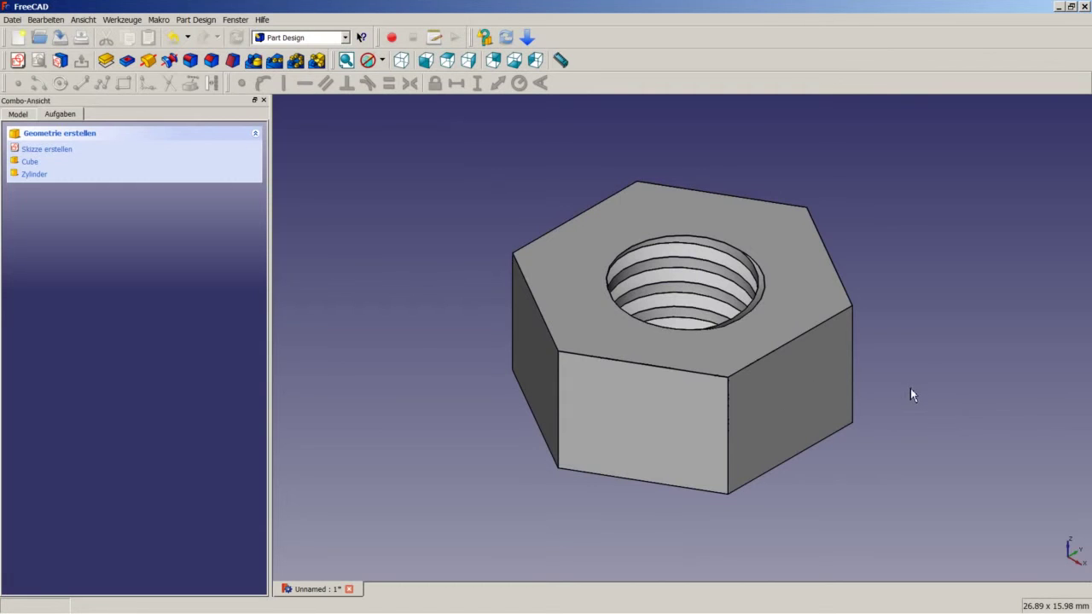
key("ctrl+s")
- Create a new sketch on the XZ plane and zoom in on the nut profile
left_click(17, 59)
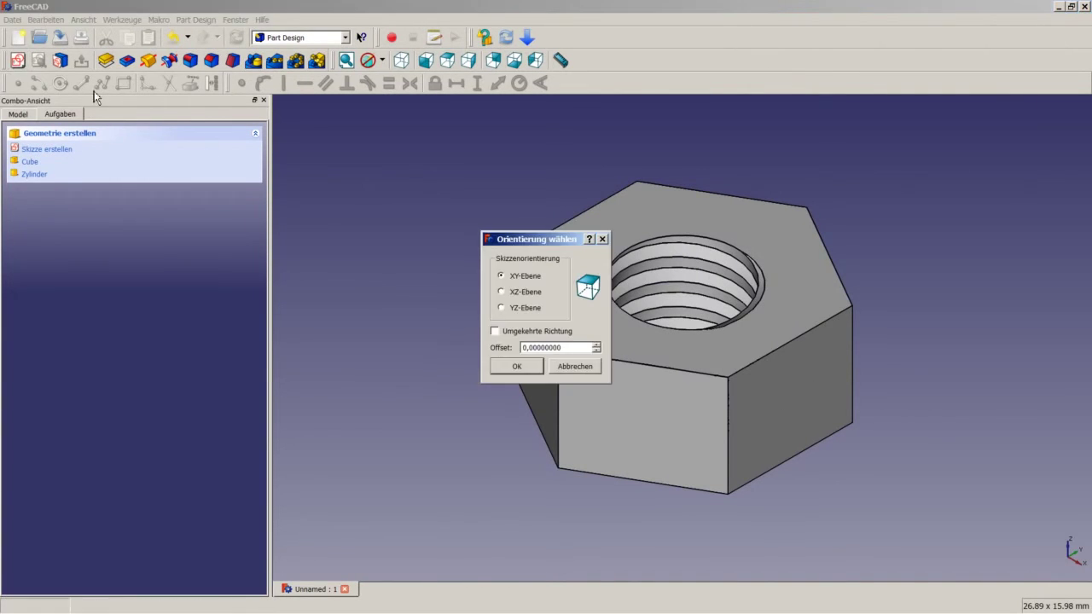
left_click(522, 295)
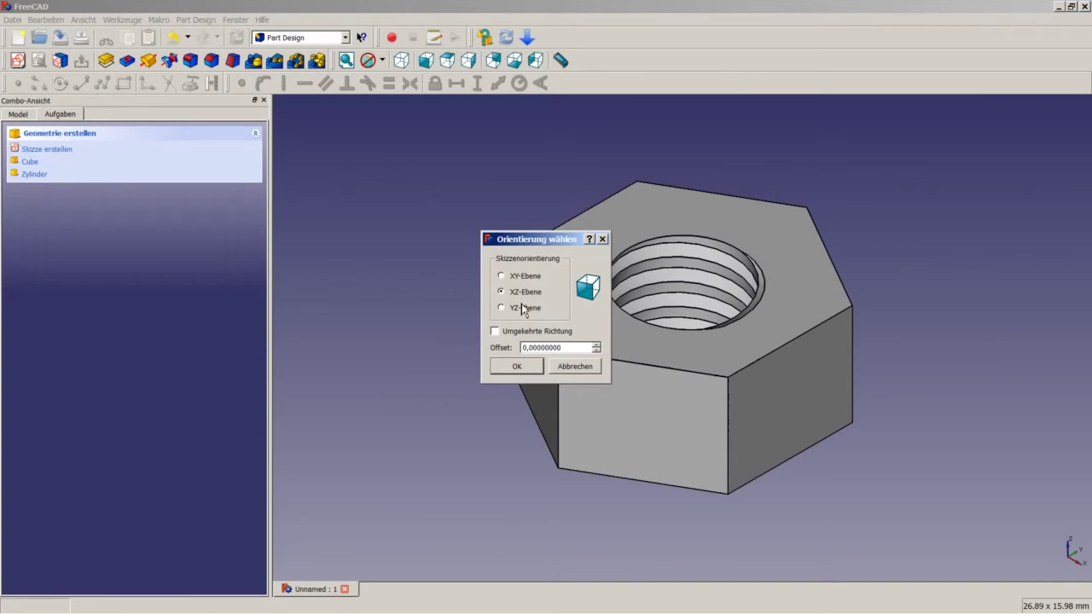
left_click(520, 367)
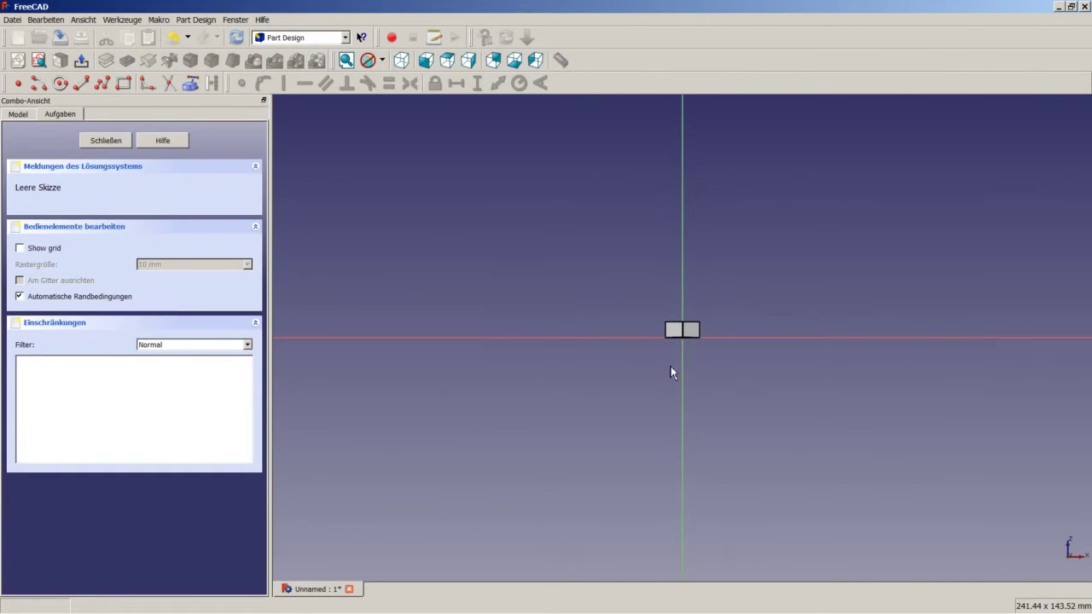
scroll(708, 333, "up", 5)
scroll(698, 327, "up", 3)
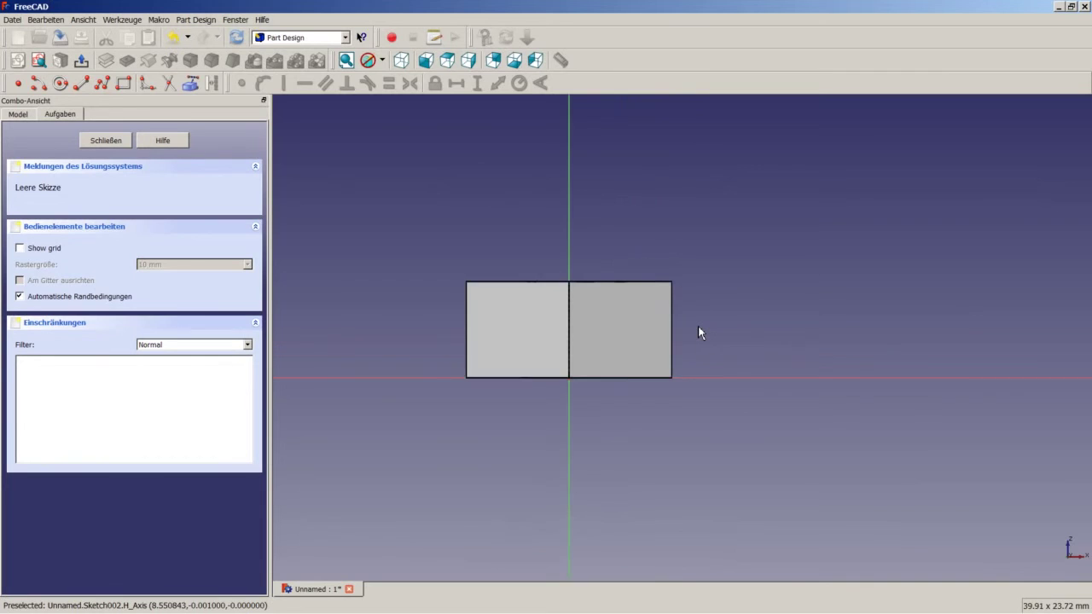
scroll(697, 324, "up", 3)
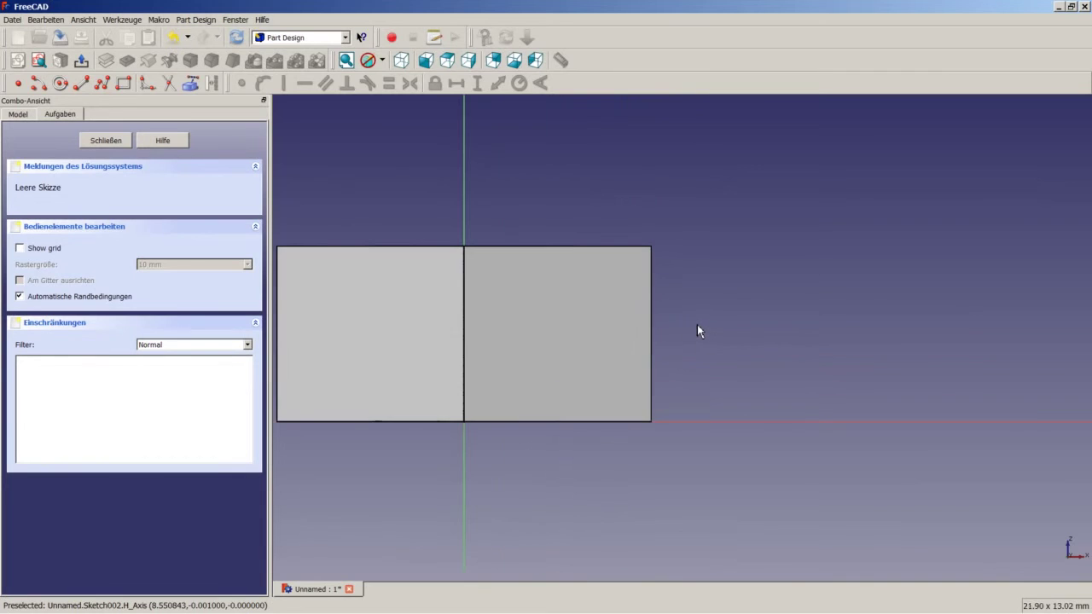
- Draw a closed right triangle beside the nut profile and select its diagonal and top edges
left_click(102, 83)
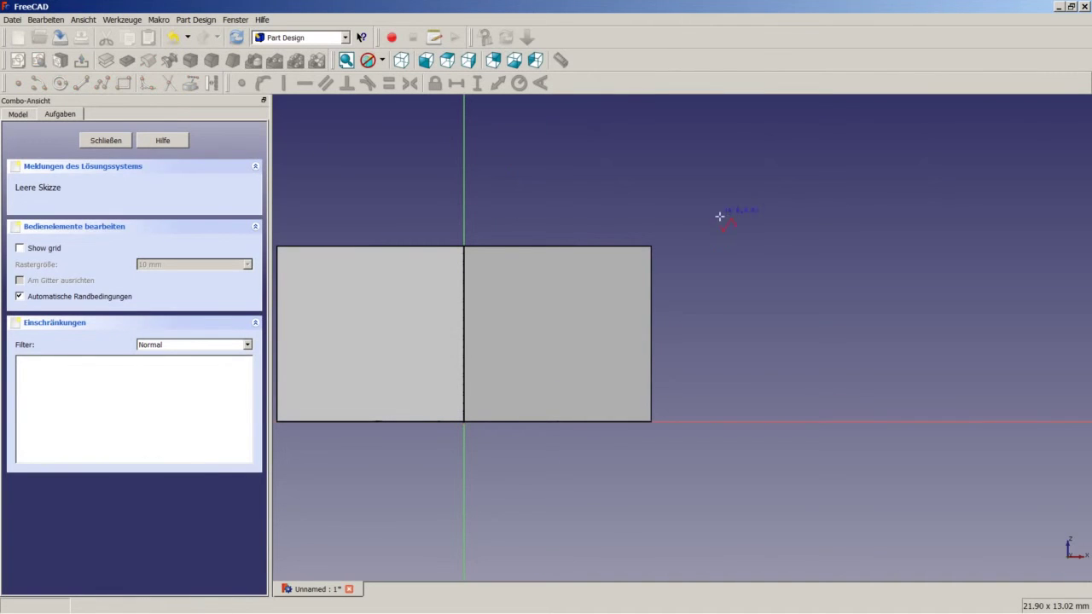
left_click(692, 250)
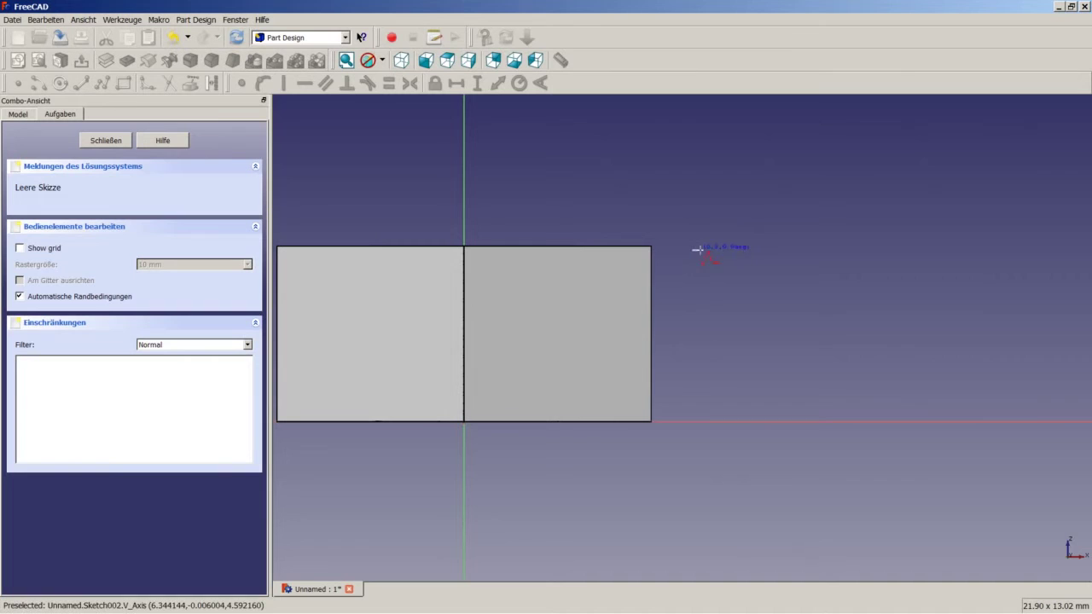
left_click(750, 250)
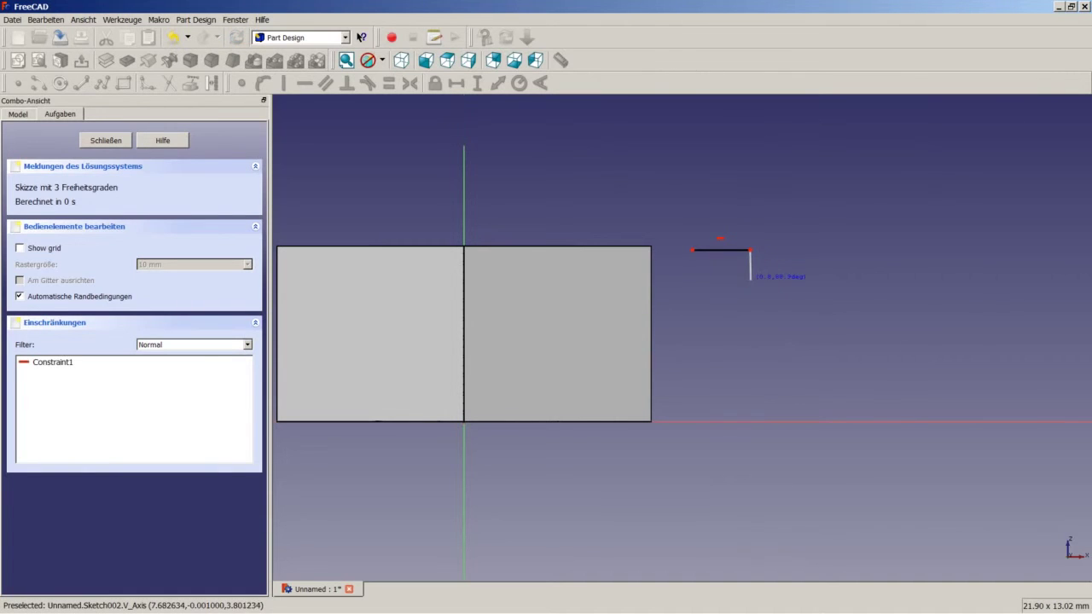
left_click(750, 292)
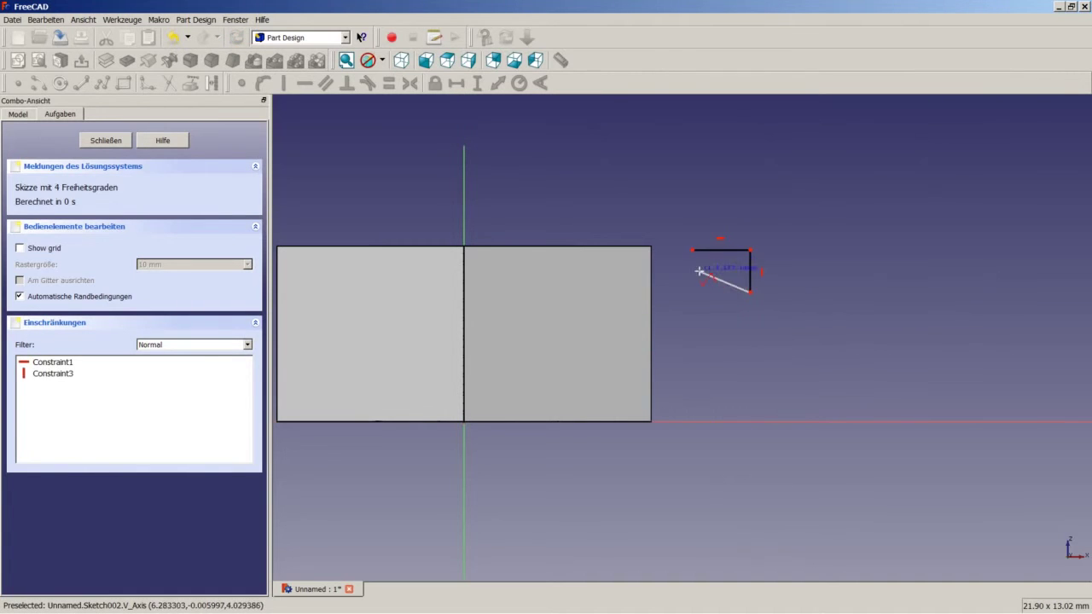
left_click(691, 250)
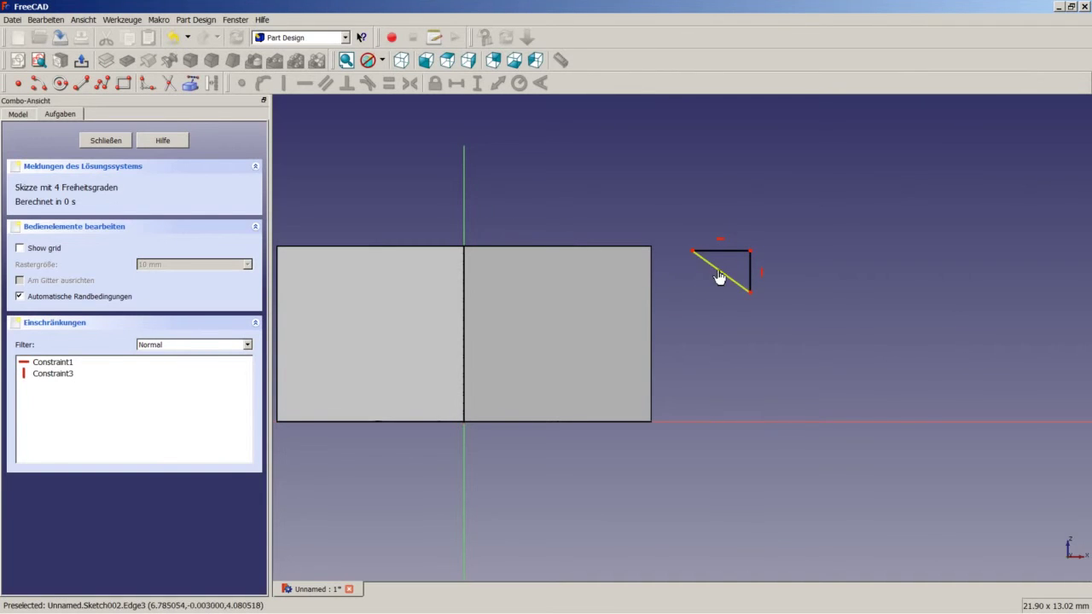
left_click(718, 271)
left_click(719, 251)
- Constrain the triangle's corner angle to 30° and its left corner 4,99 mm from the vertical axis
left_click(542, 84)
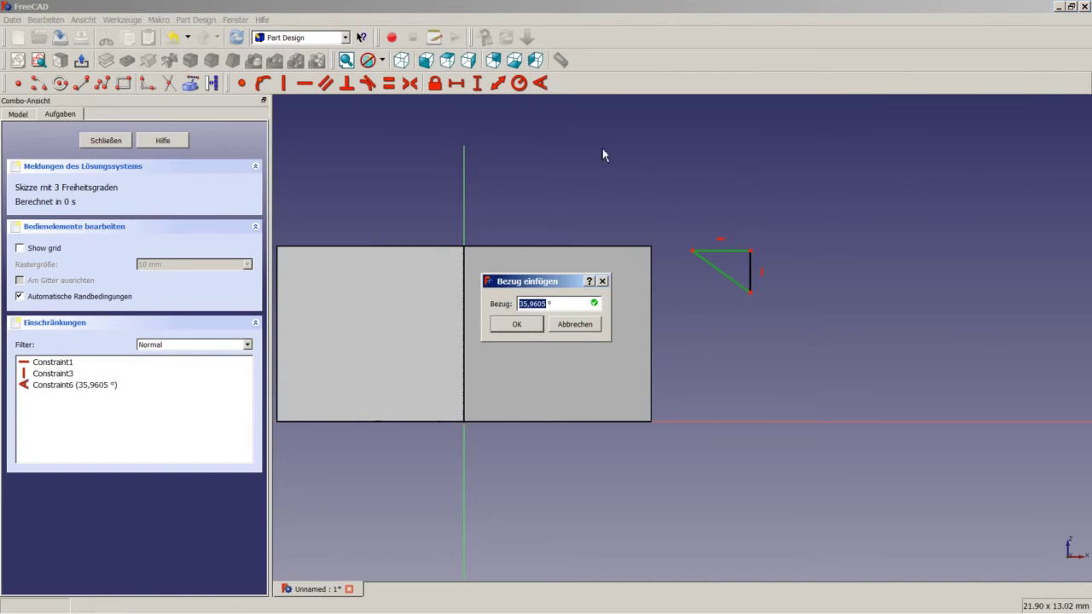
type("30")
key("Return")
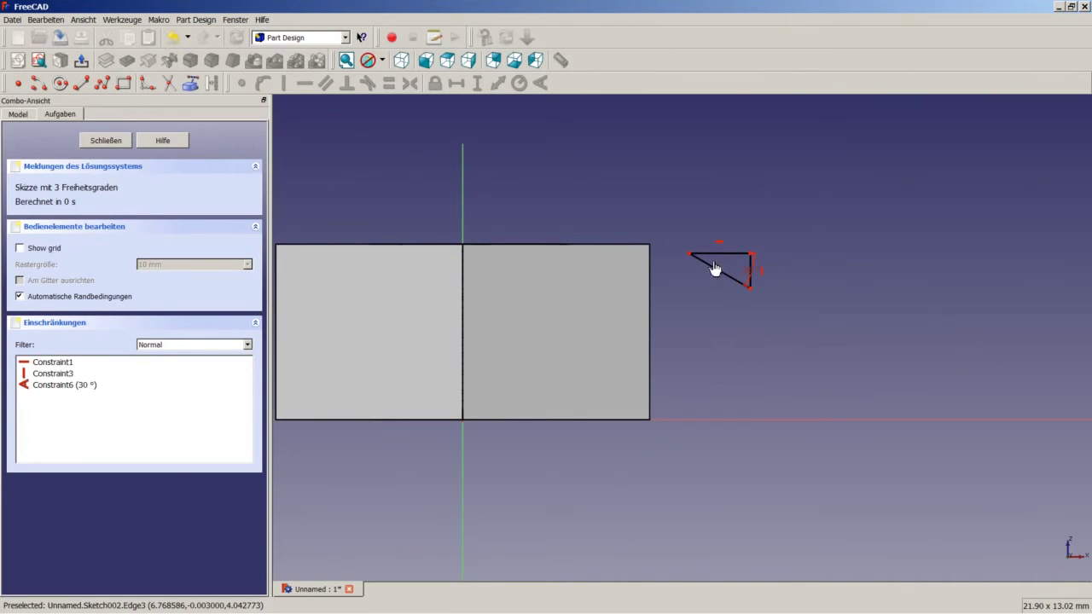
left_click(690, 254)
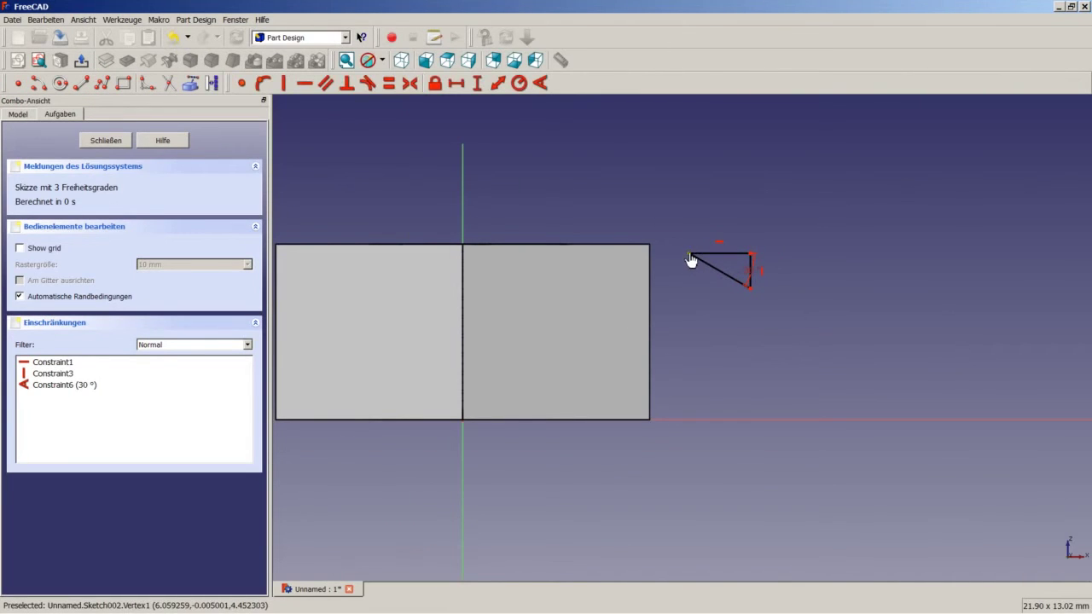
left_click(463, 223)
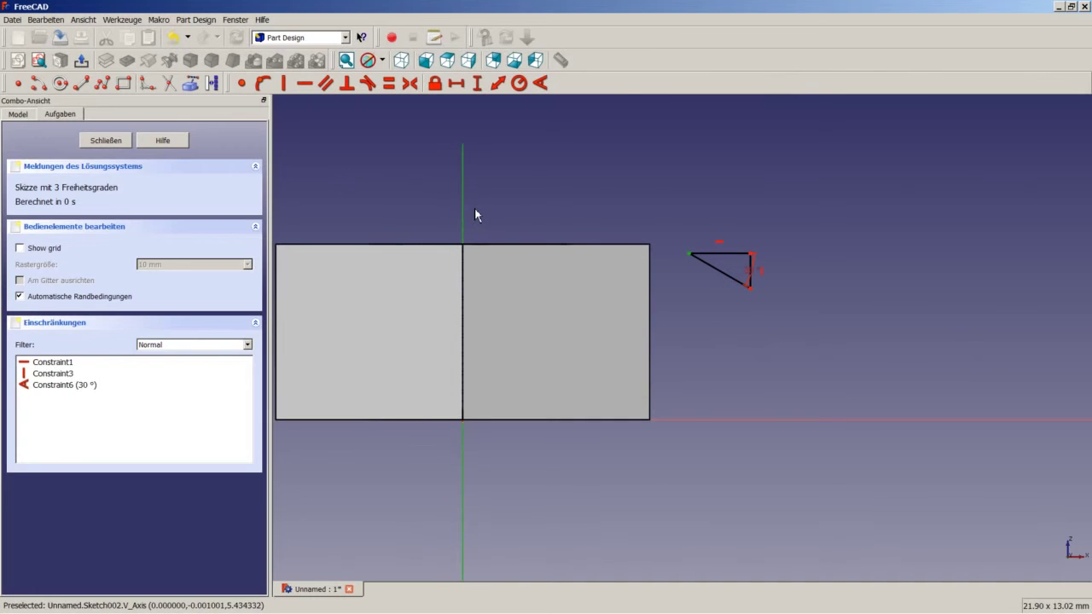
left_click(456, 83)
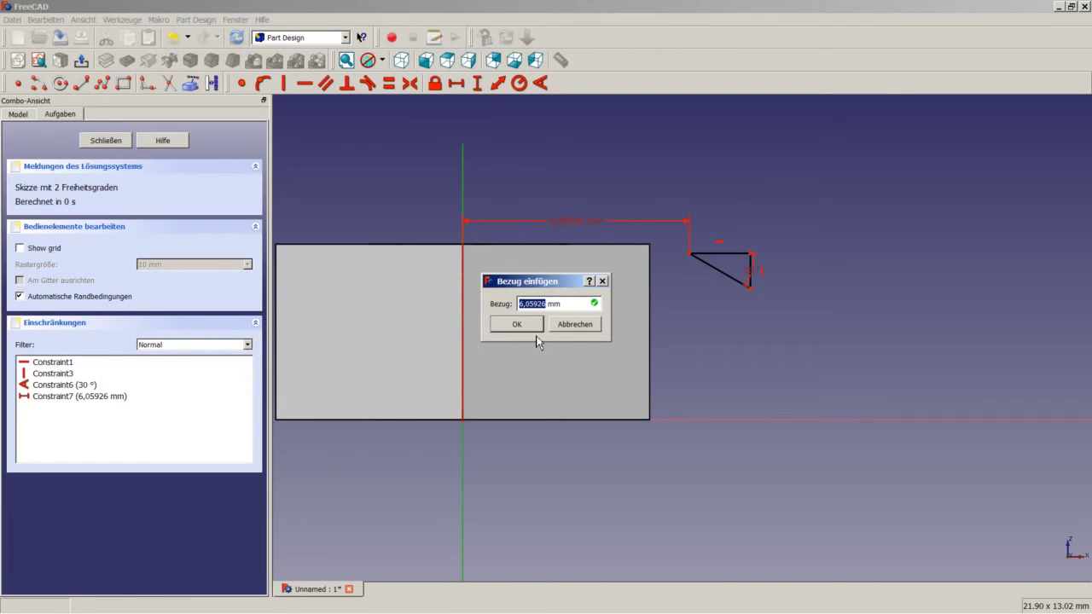
type("4,")
type("99")
left_click(530, 331)
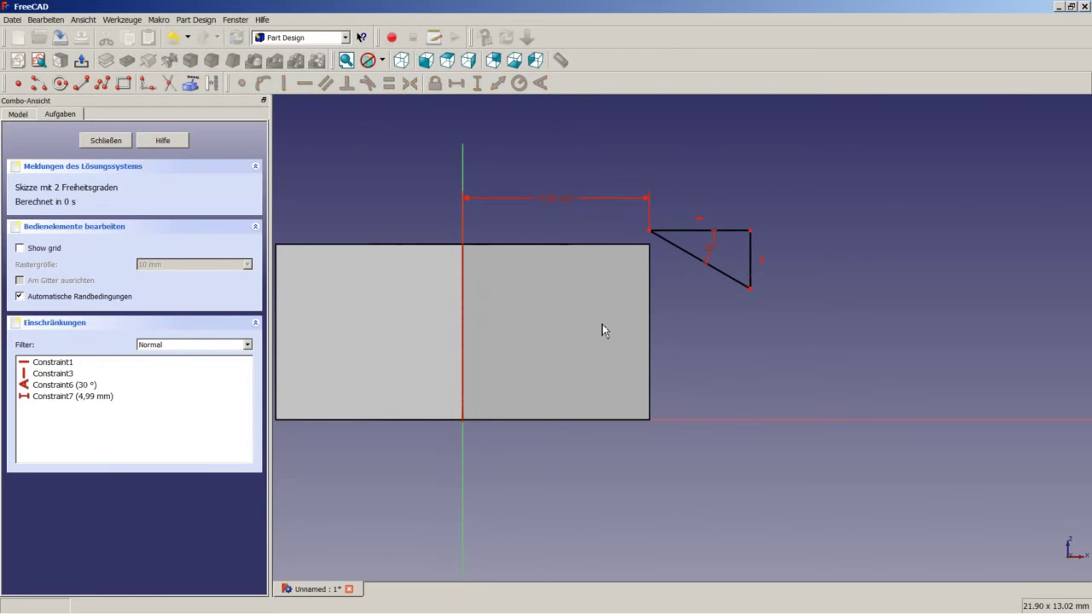
- Set the top-right corner 4,7 mm above the horizontal axis and 6 mm horizontally
left_click(750, 231)
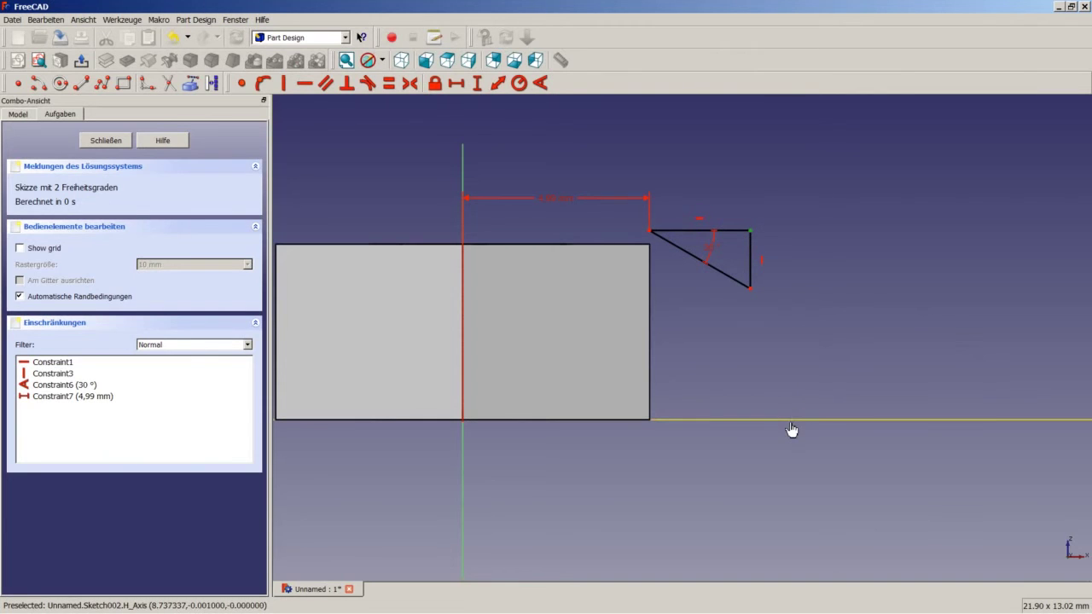
left_click(790, 420)
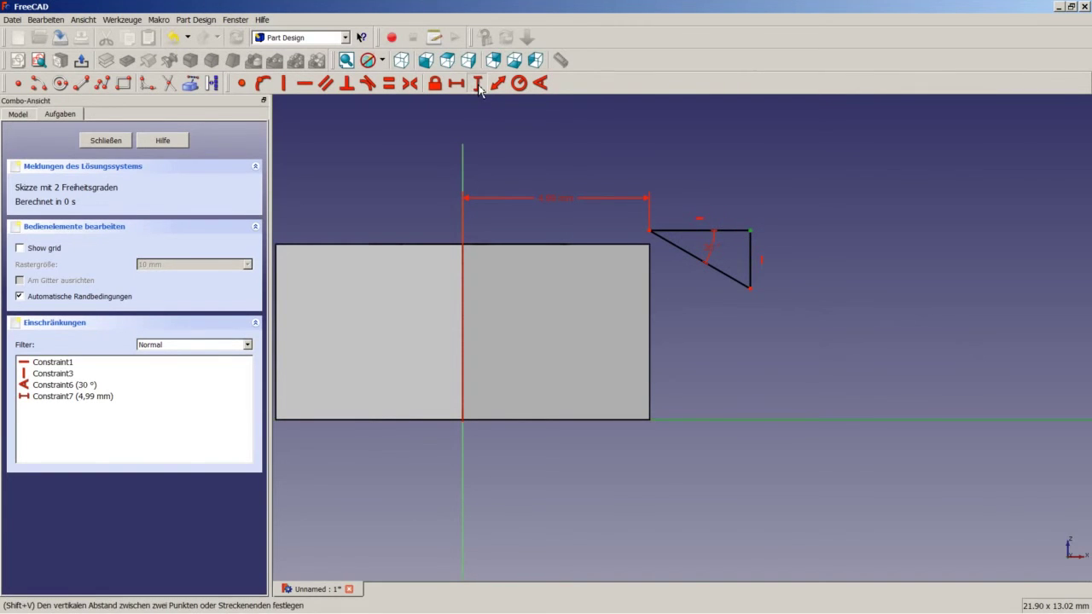
left_click(477, 82)
type("4,")
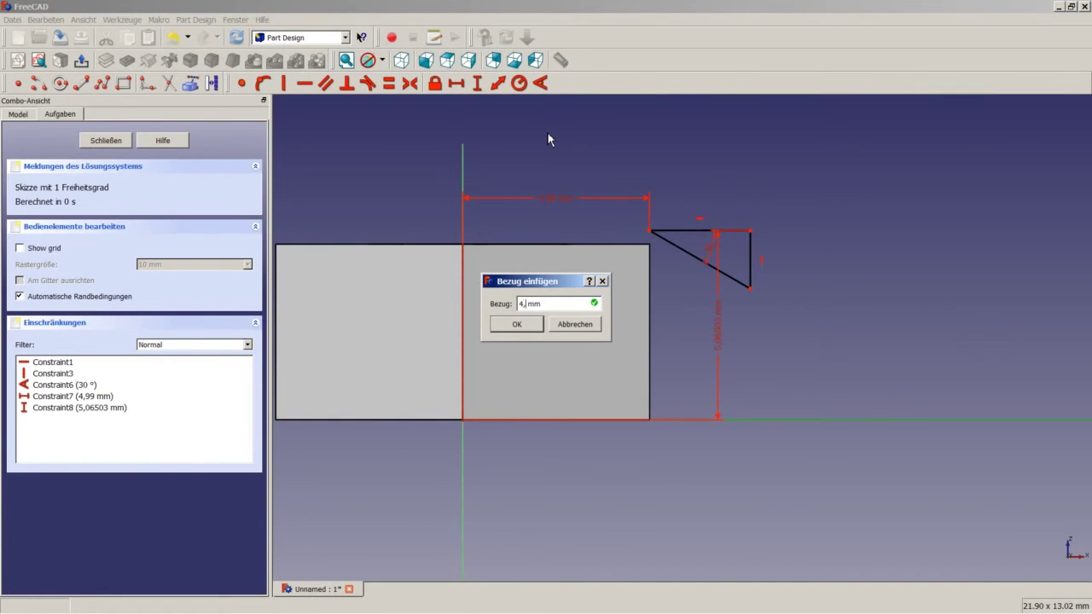
type("7")
key("Return")
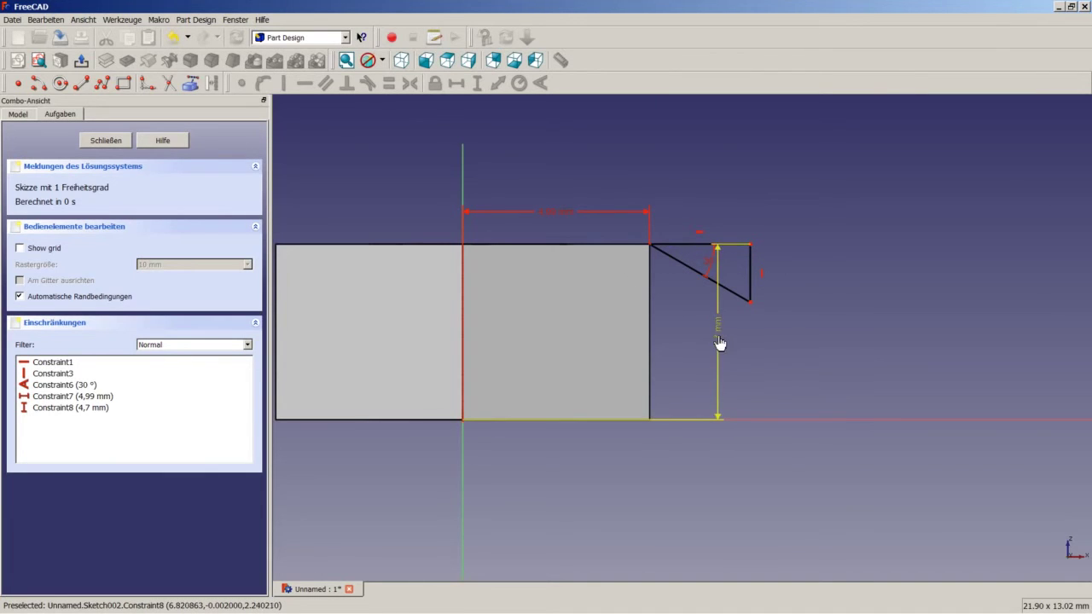
left_click_drag(720, 341, 793, 333)
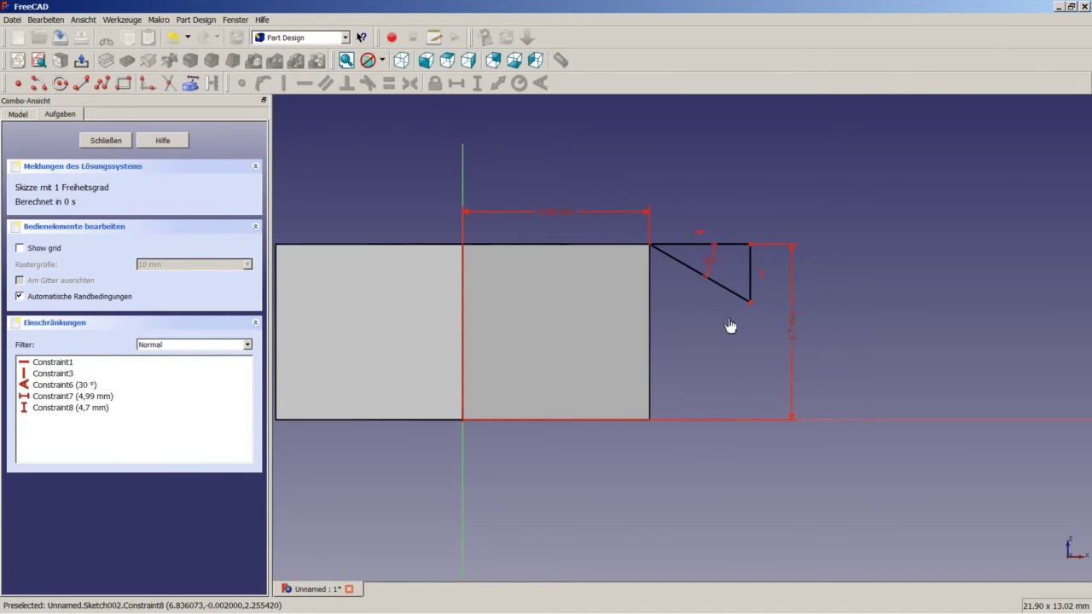
left_click(750, 246)
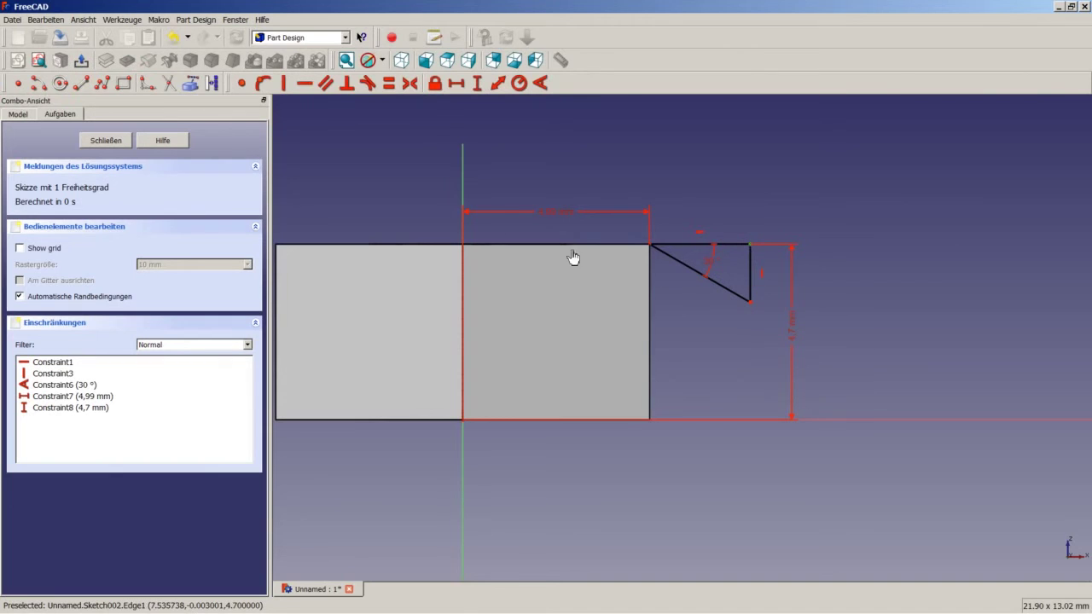
left_click(458, 83)
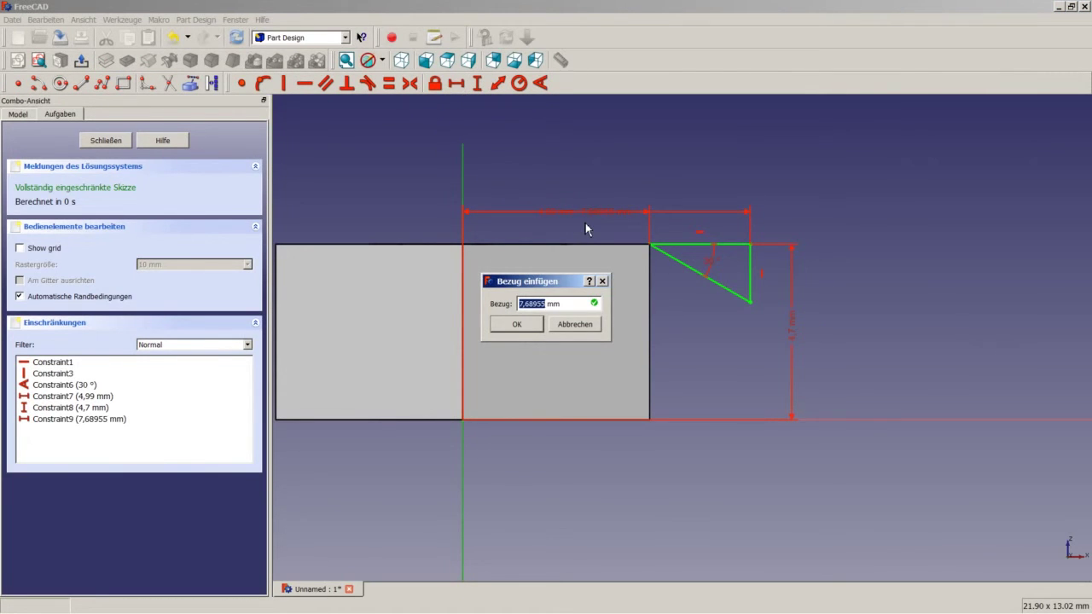
type("6")
key("Return")
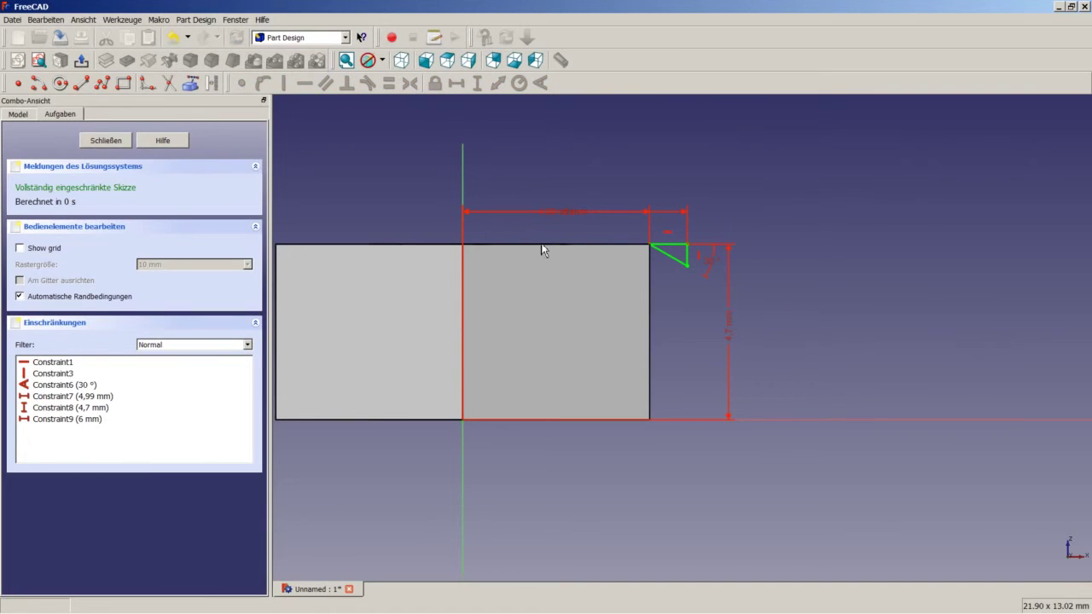
- Close the triangle sketch and revolve it around the vertical axis into a ring
left_click(107, 141)
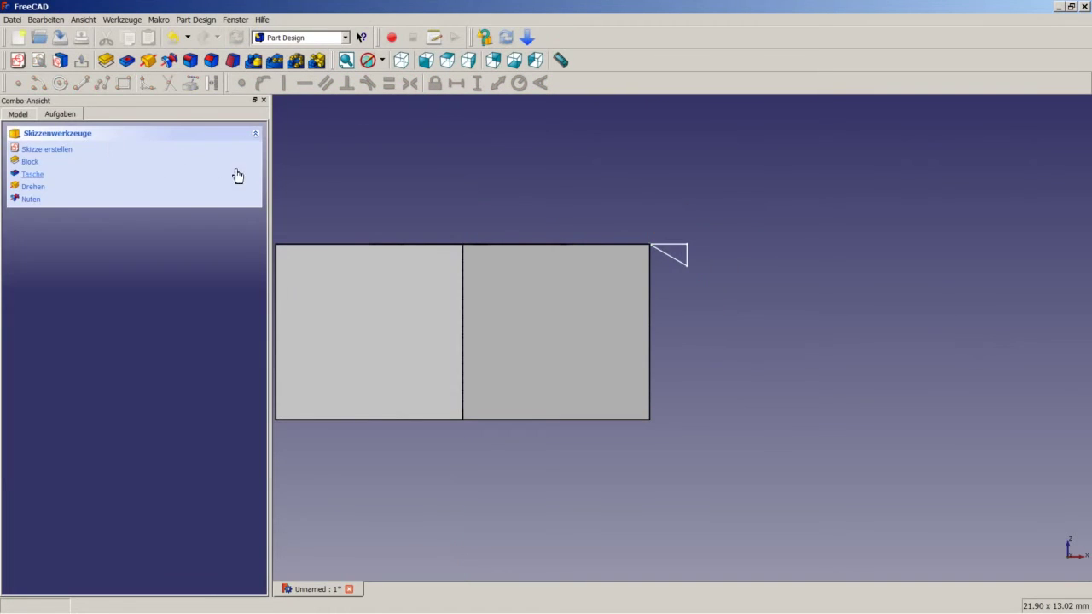
left_click(18, 114)
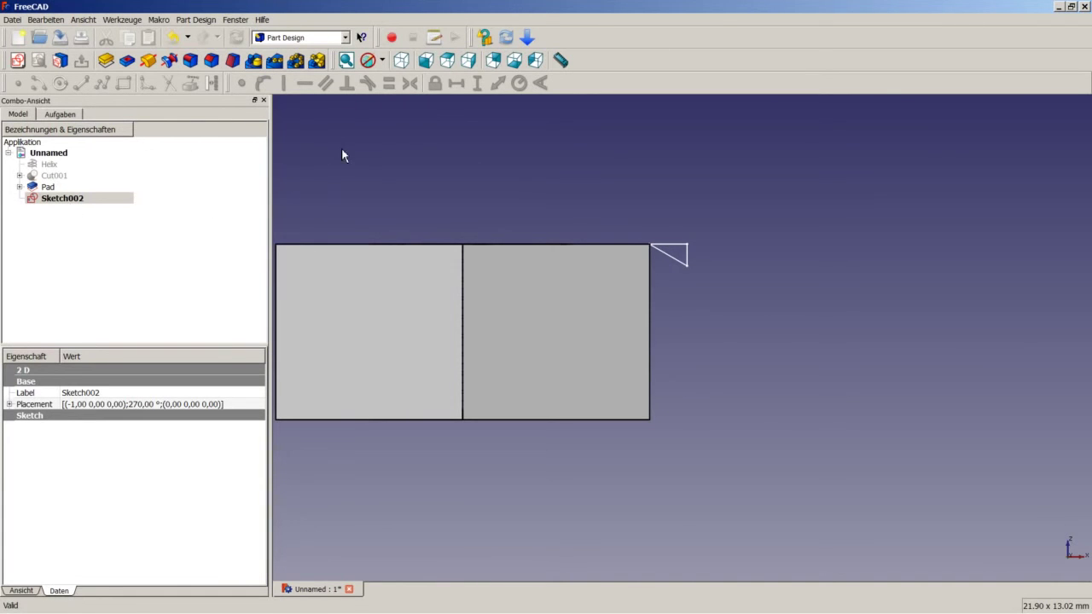
left_click(147, 60)
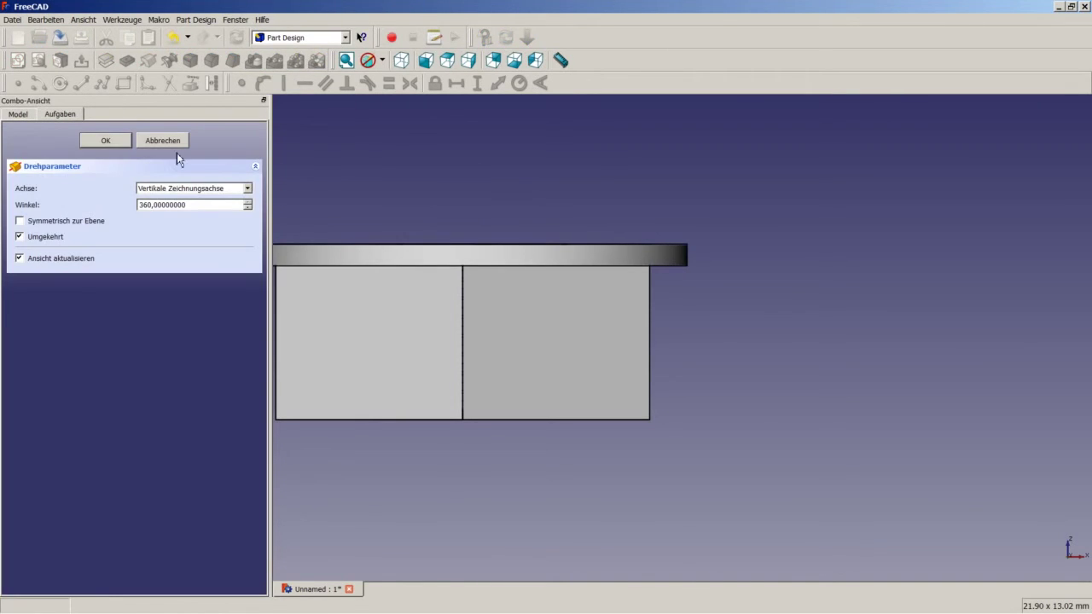
left_click(106, 141)
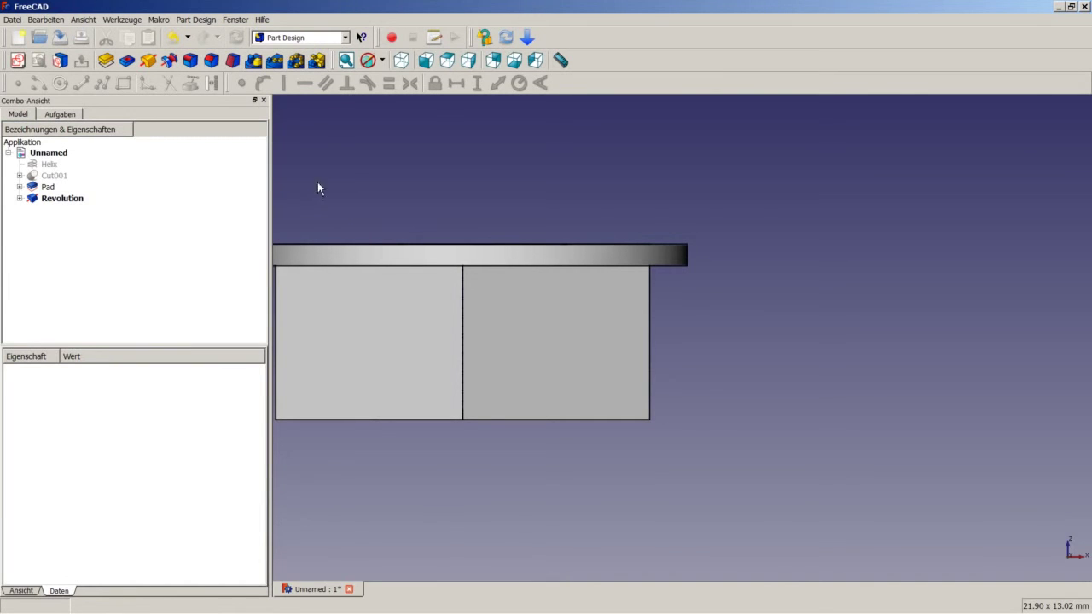
- In the Part workbench, cut the Revolution ring from the Pad to chamfer the top edge
left_click(295, 38)
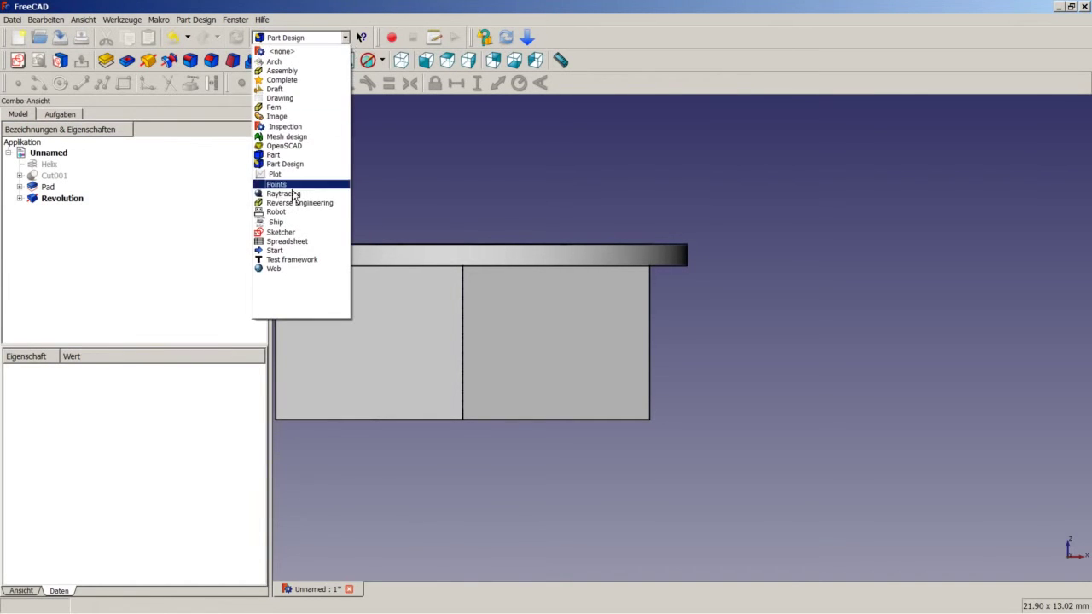
left_click(282, 155)
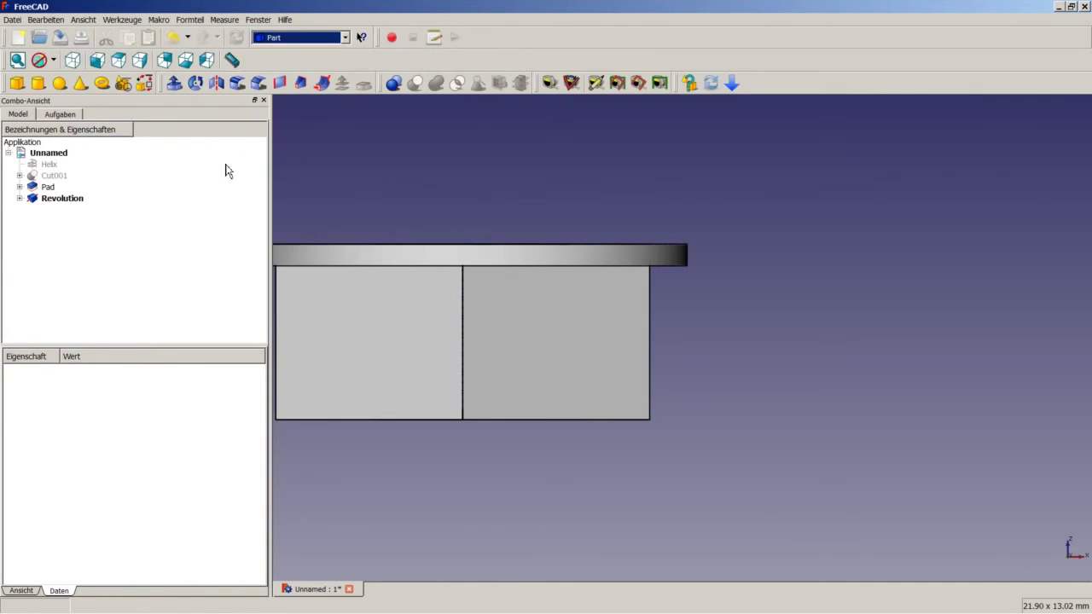
left_click(48, 189)
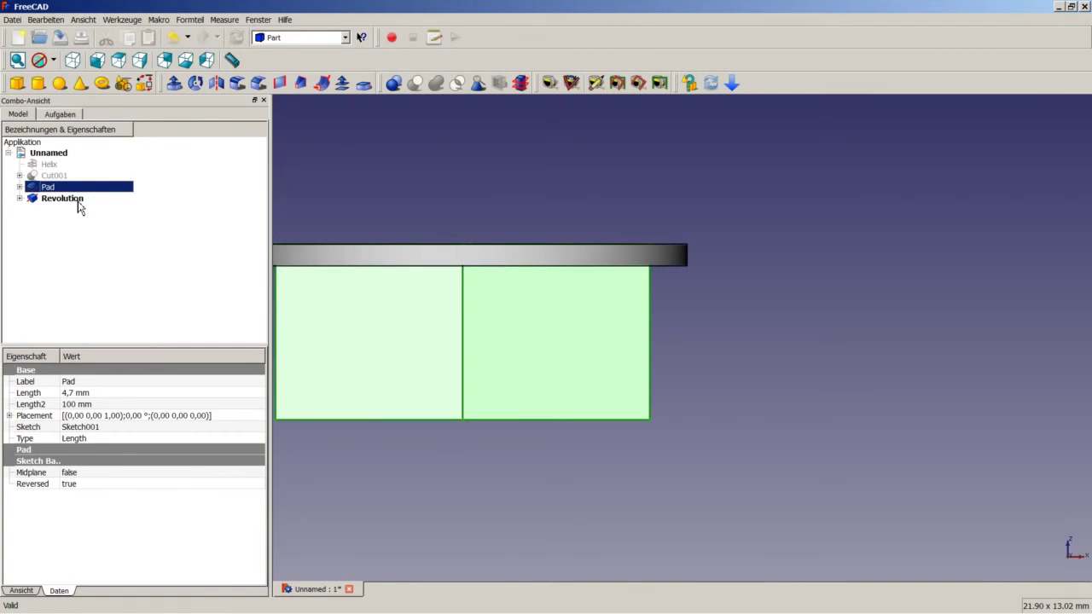
left_click(77, 201, "ctrl")
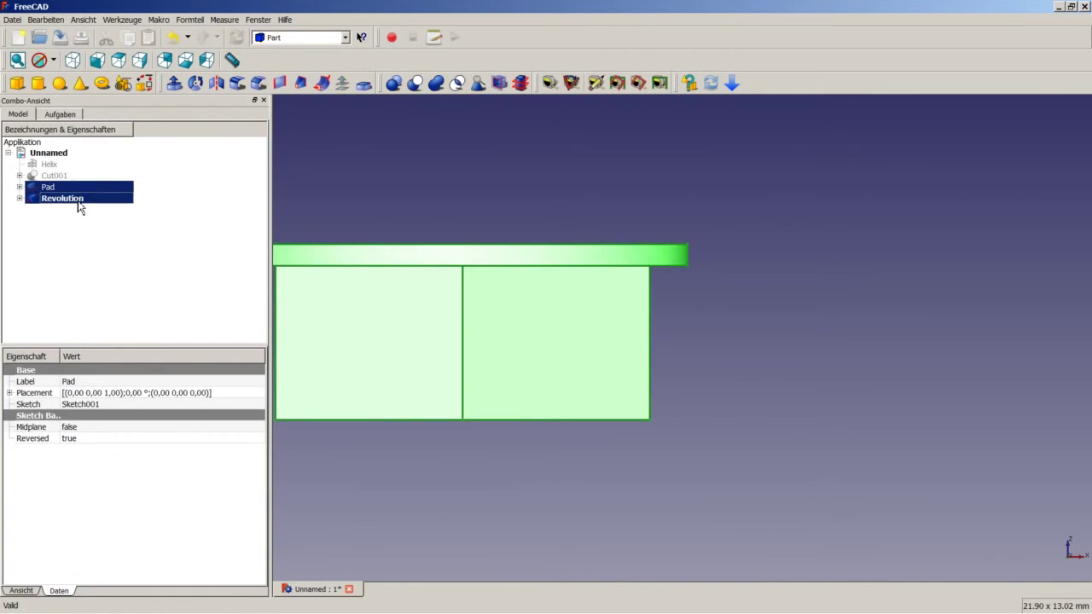
left_click(416, 84)
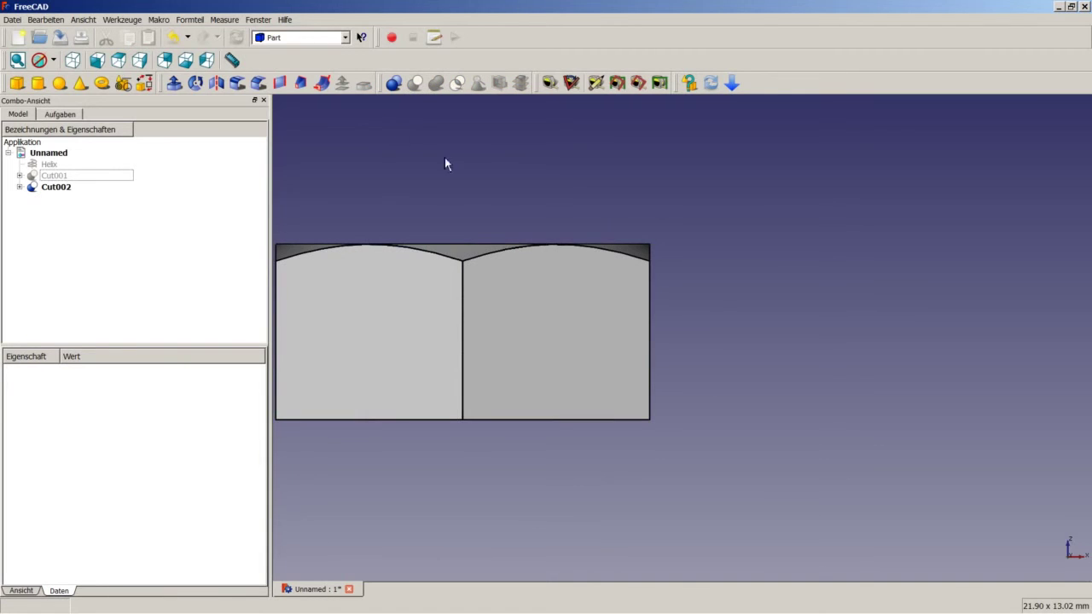
mouse_move(522, 174)
middle_mouse_down()
mouse_move(538, 236)
mouse_move(519, 174)
middle_mouse_up()
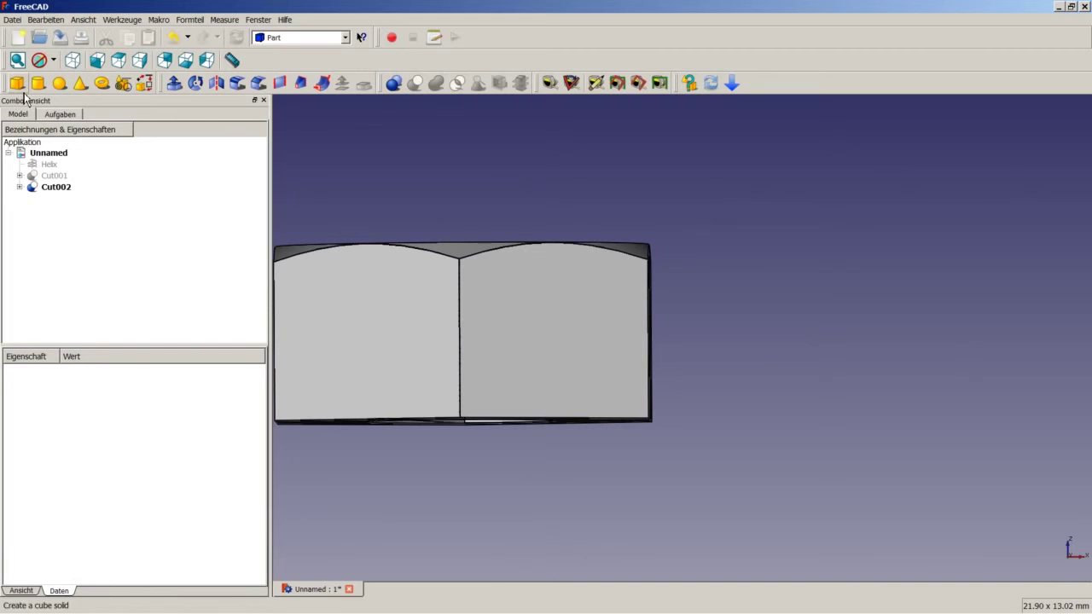
- Return to Part Design and start a new XZ-plane sketch for the bottom chamfer
left_click(346, 38)
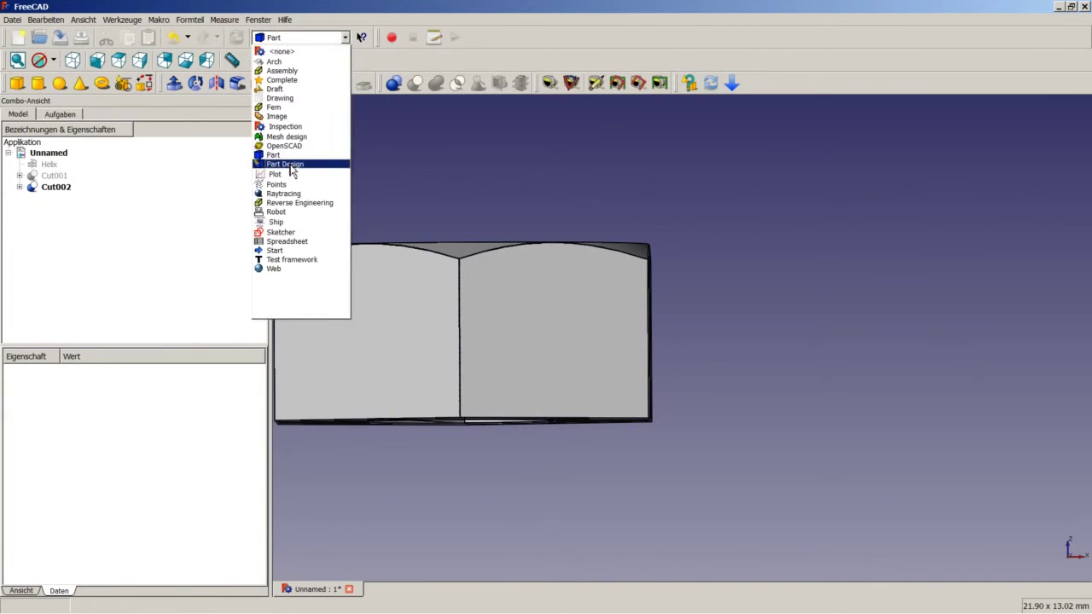
left_click(288, 163)
left_click(21, 63)
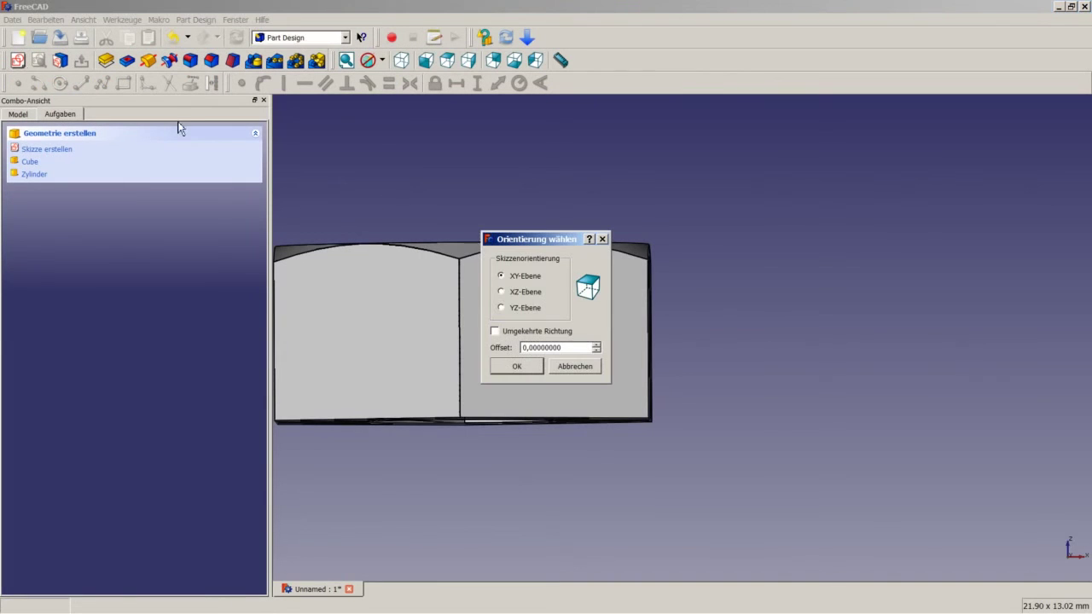
left_click(525, 294)
left_click(517, 367)
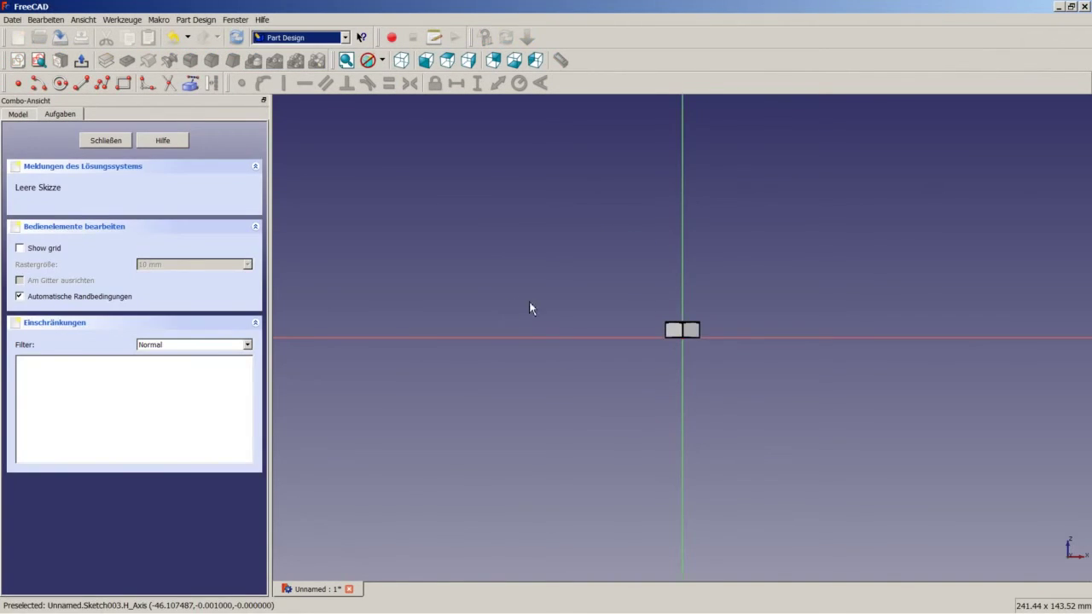
scroll(718, 341, "up", 2)
scroll(683, 328, "up", 3)
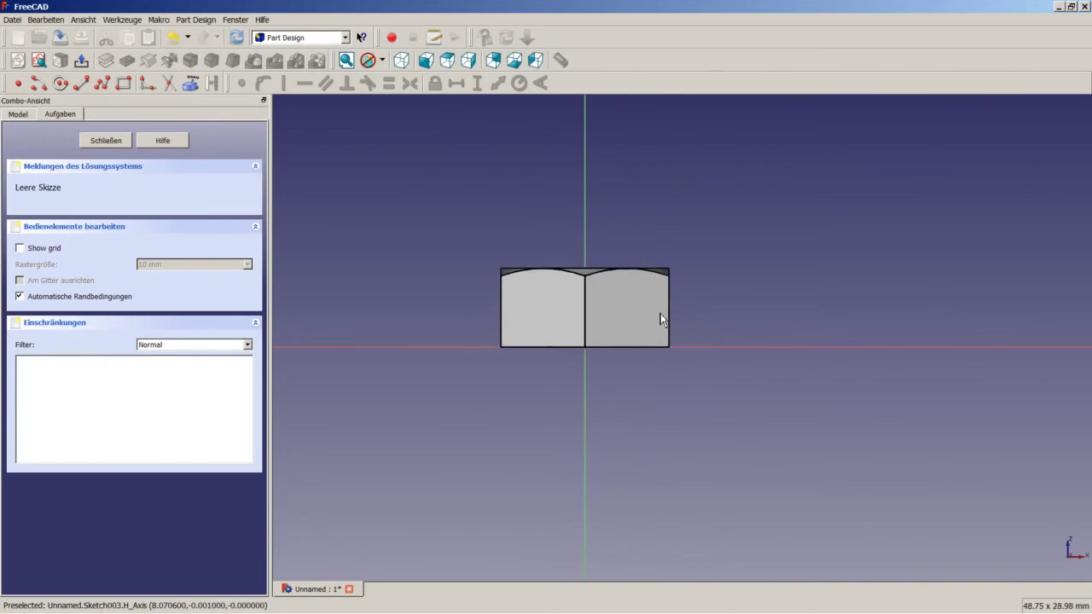
scroll(661, 317, "up", 2)
scroll(663, 317, "up", 1)
scroll(663, 317, "up", 1)
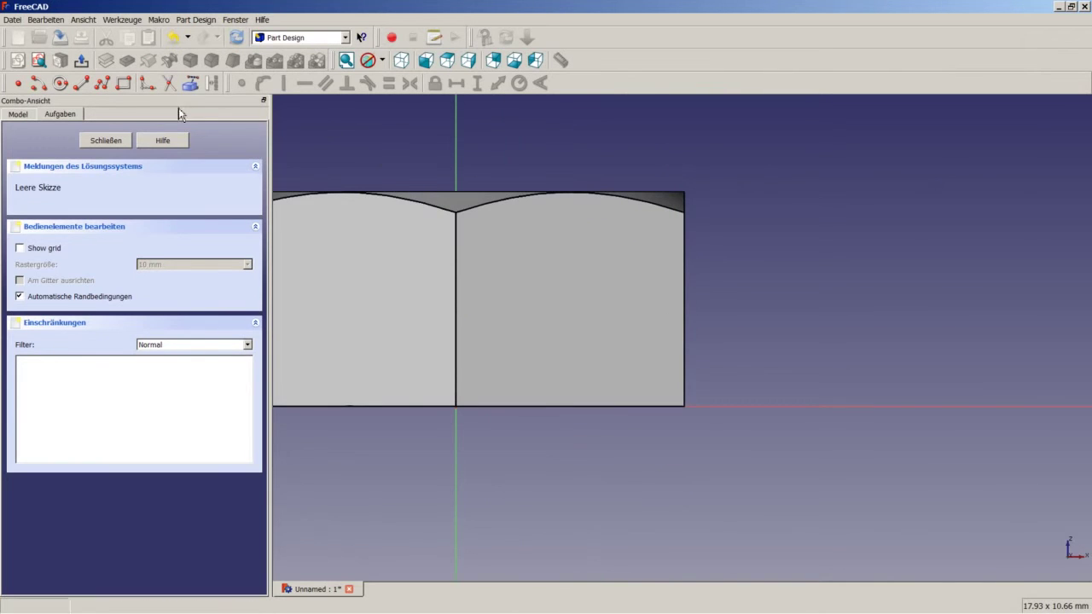
- Draw a closed triangle on the horizontal axis and delete its redundant horizontal constraint
left_click(104, 83)
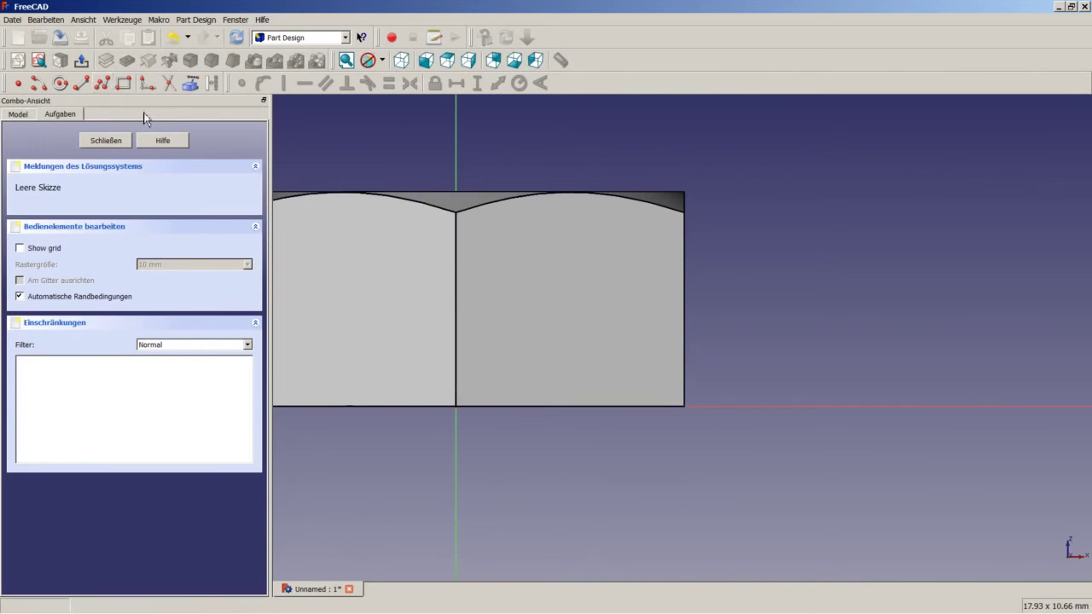
left_click(727, 408)
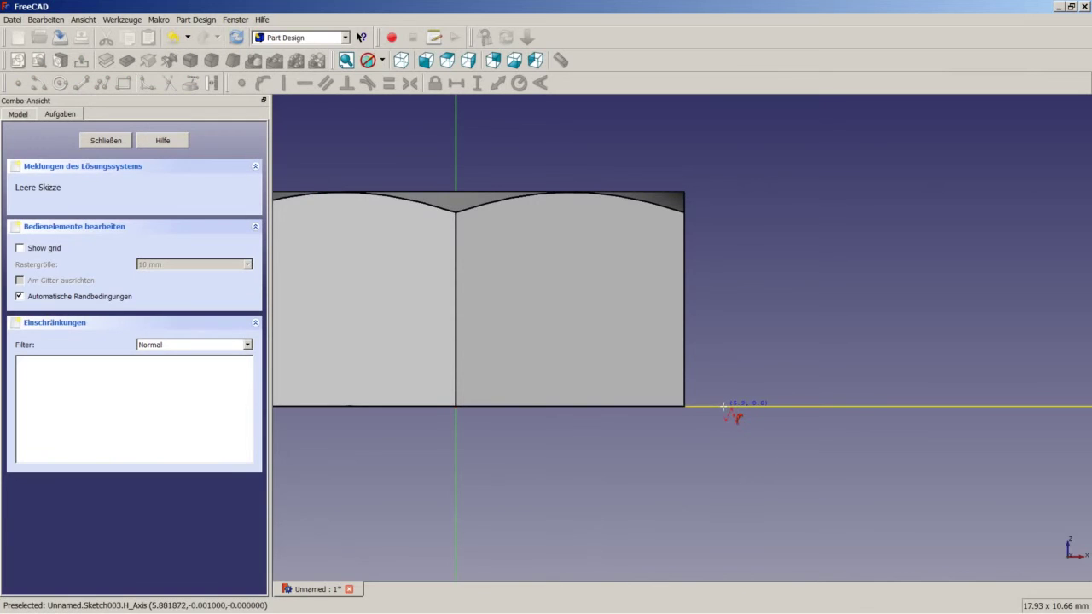
left_click(788, 407)
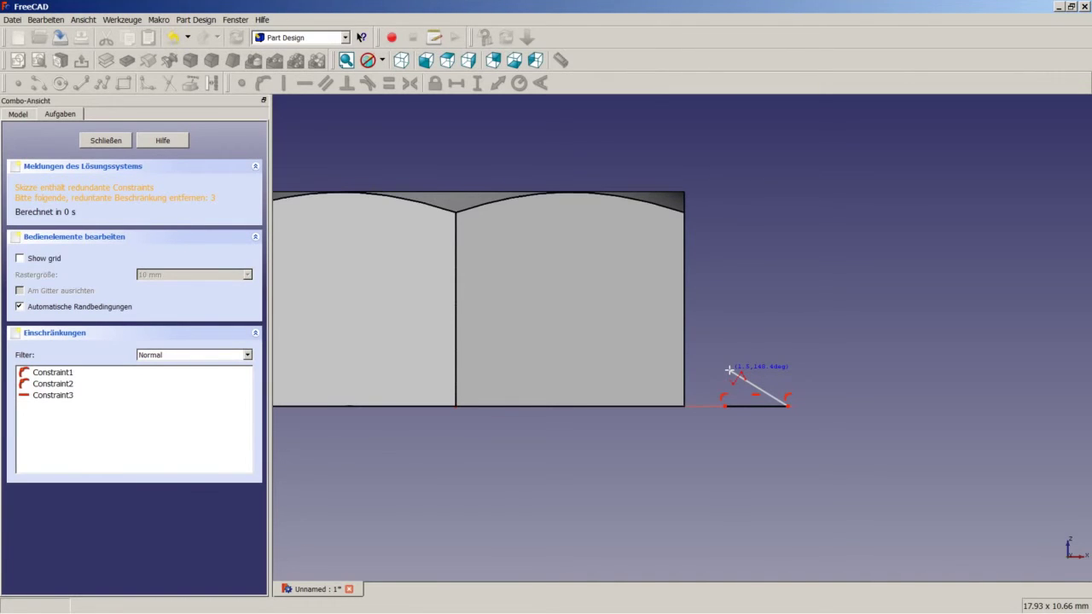
left_click(787, 381)
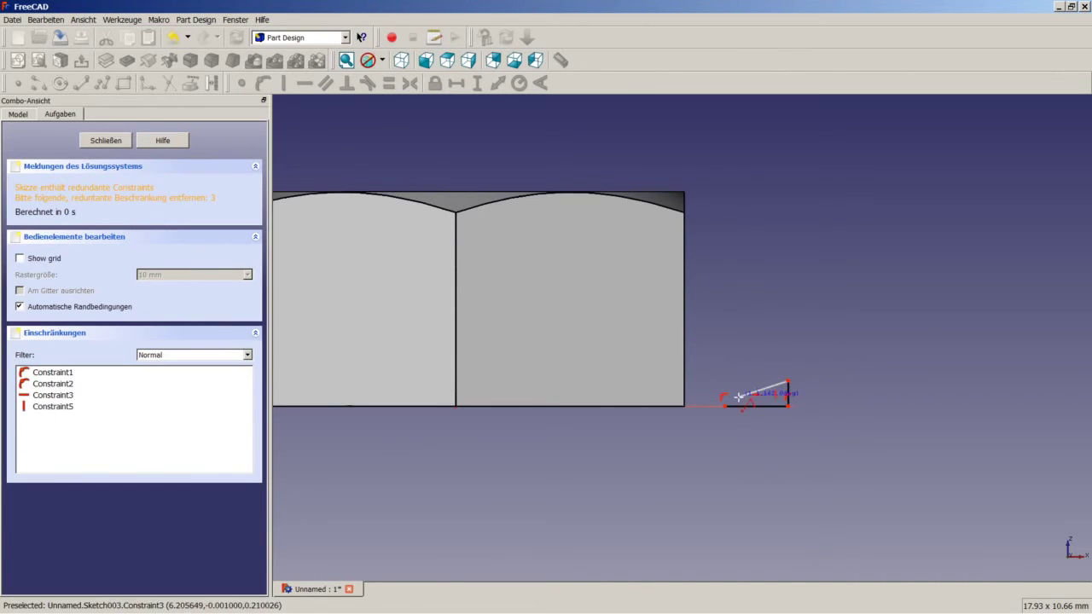
left_click(725, 406)
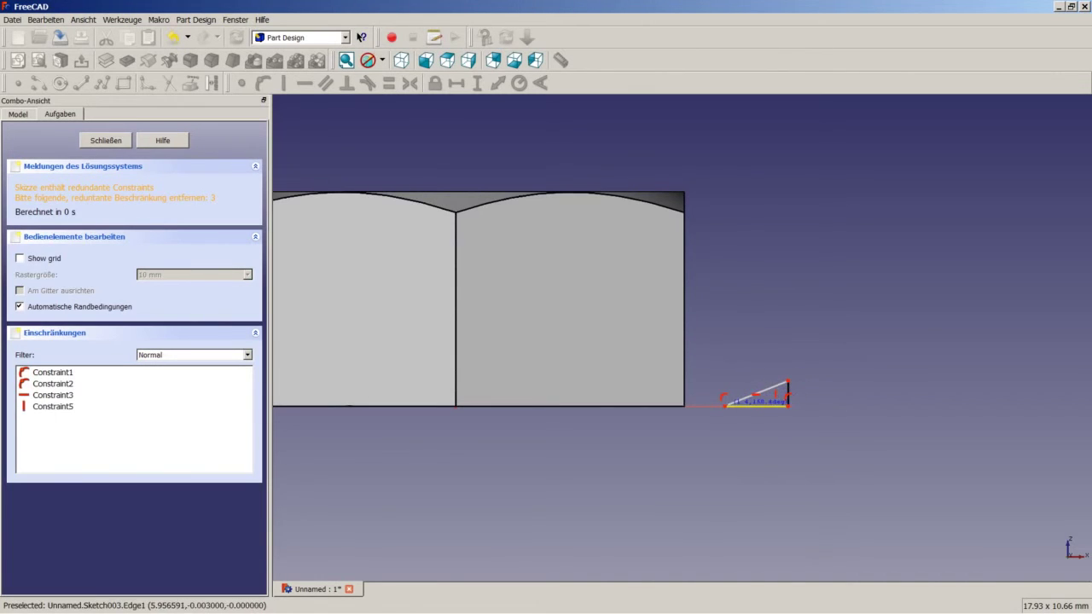
left_click(759, 403)
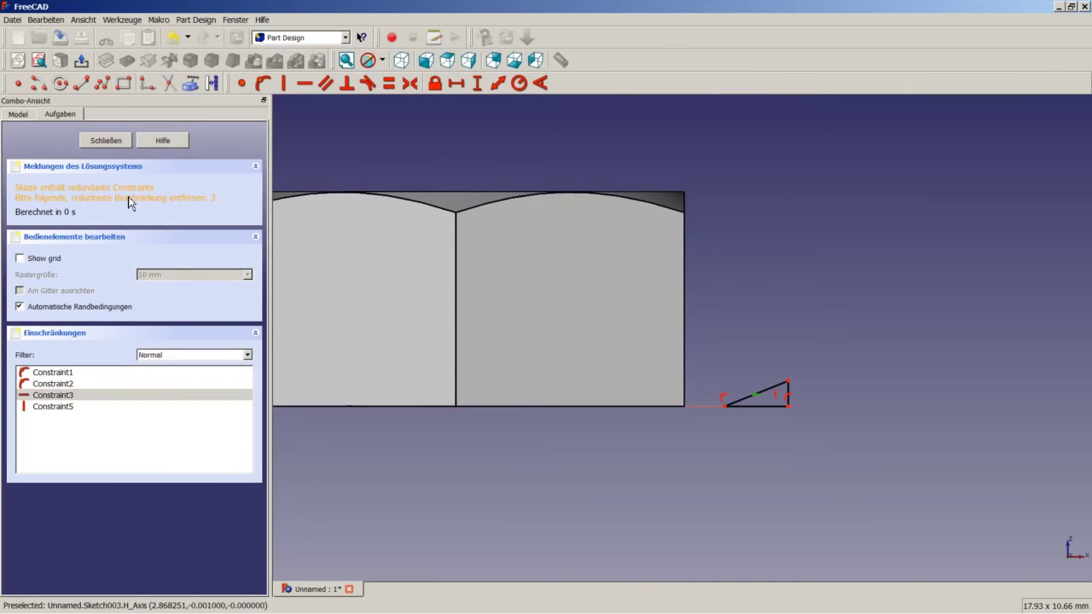
key("Delete")
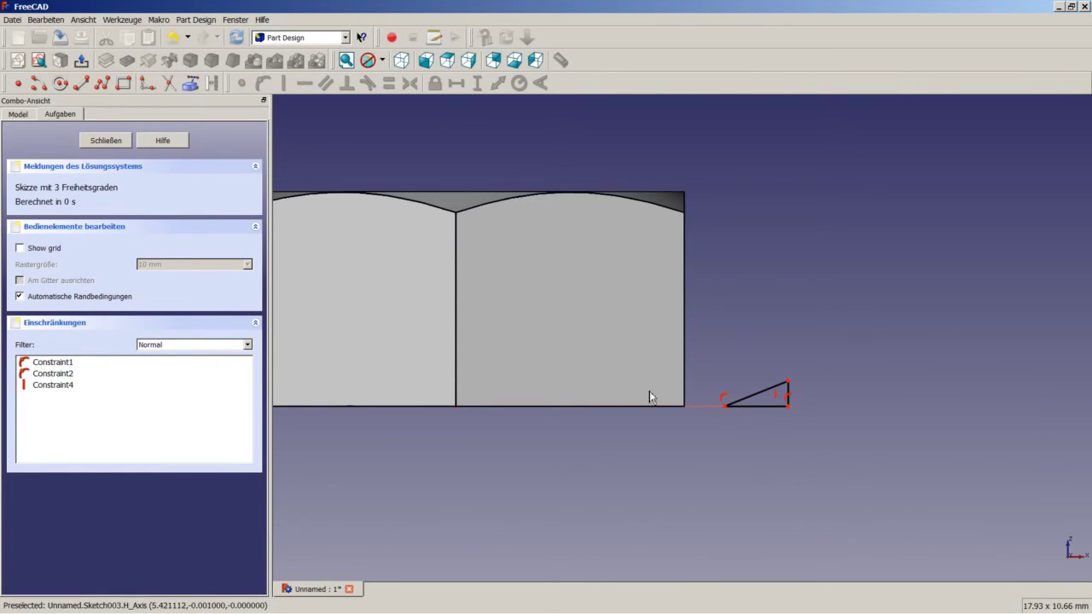
- Place the left corner 4,99 mm from the origin and give the triangle a 6 mm width
left_click(725, 406)
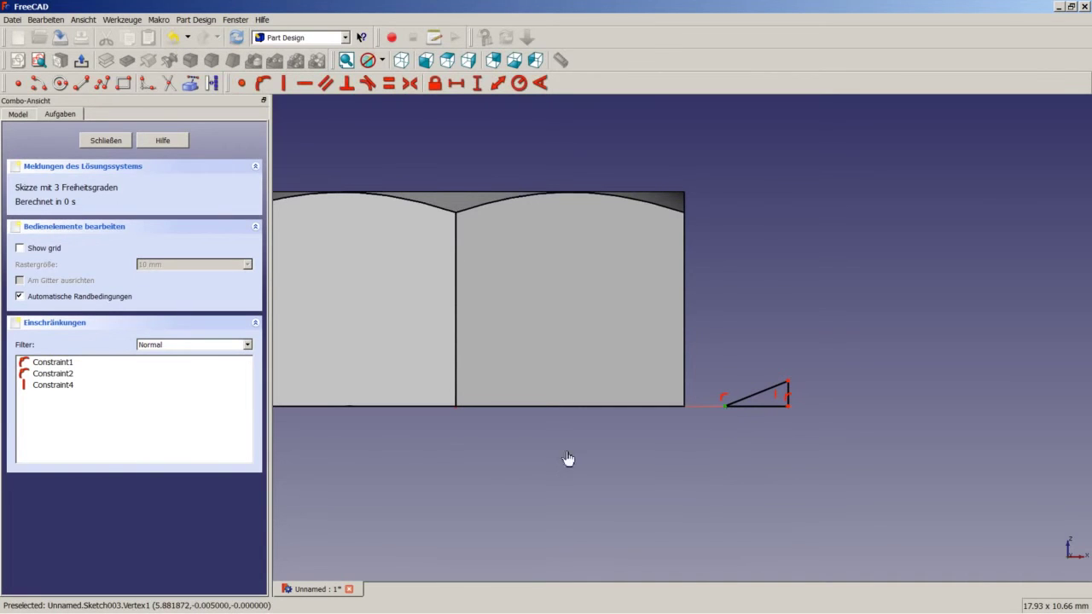
left_click(458, 415)
left_click(456, 83)
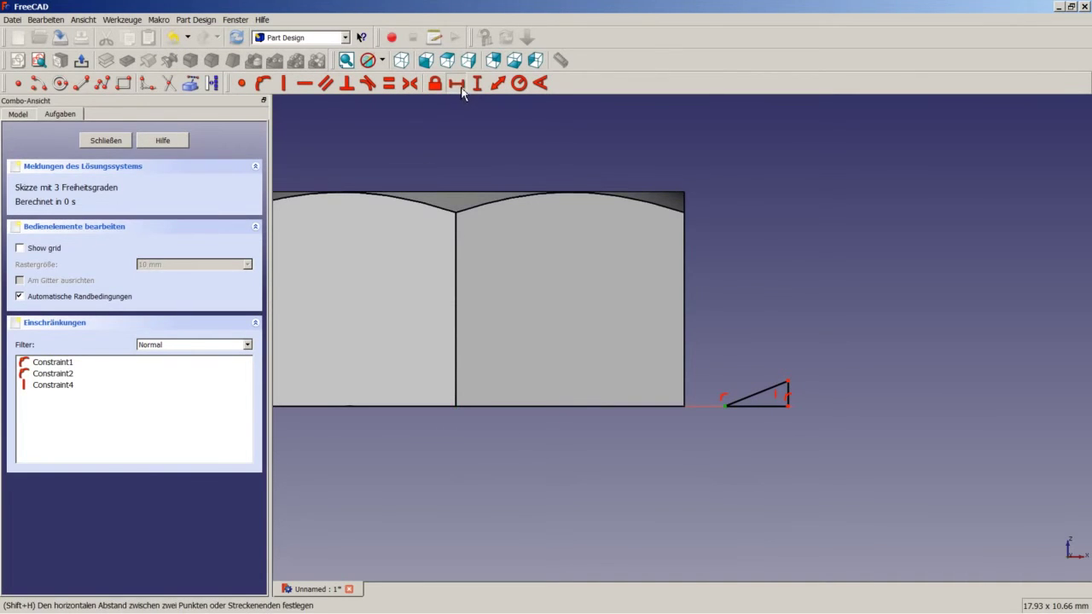
type("4,")
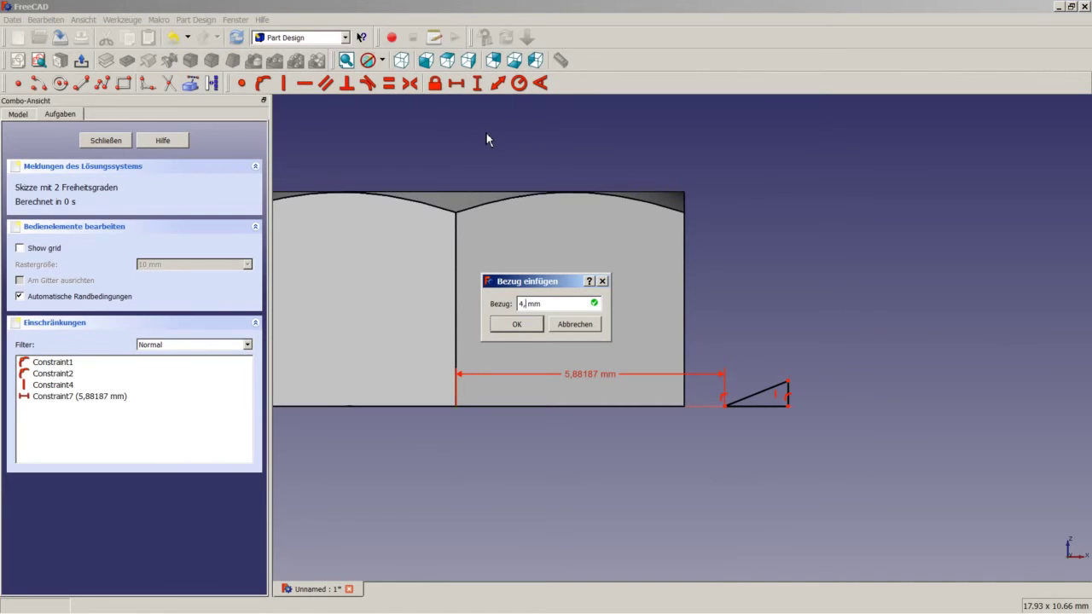
type("99")
key("Return")
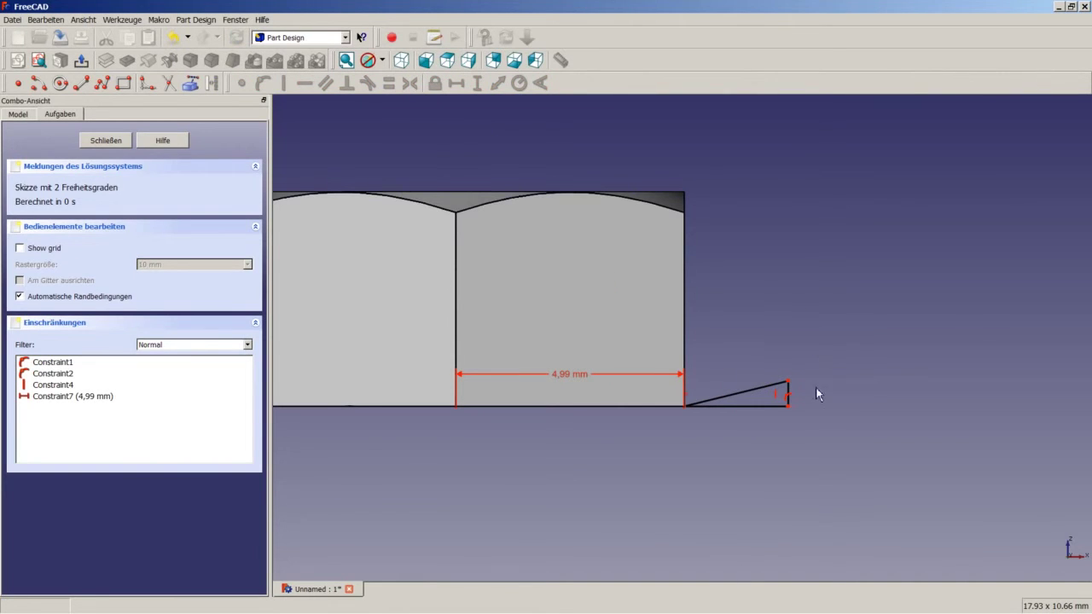
left_click(787, 407)
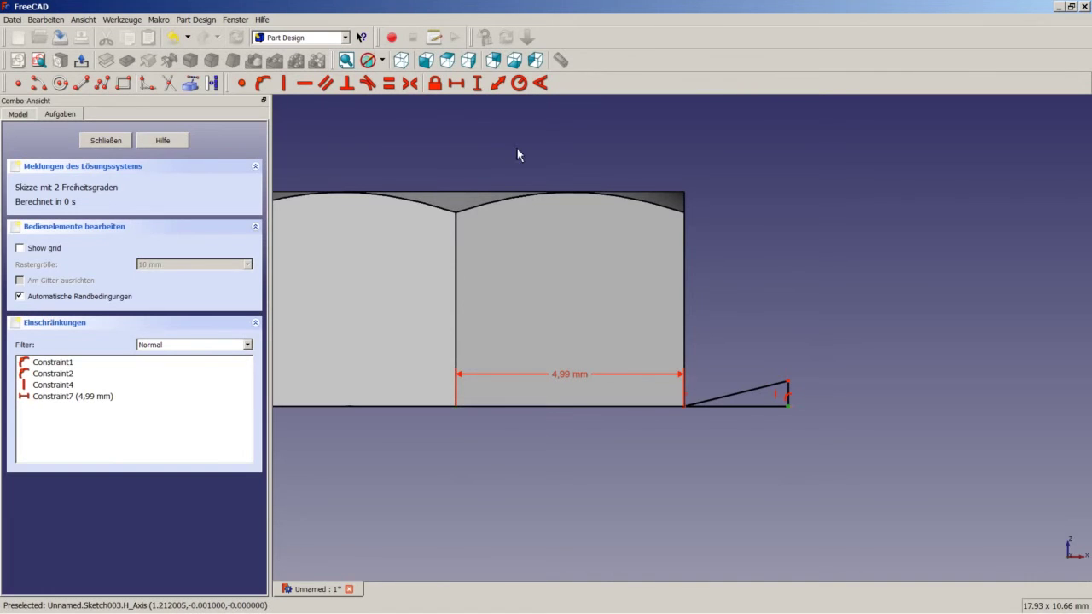
left_click(456, 83)
type("6")
key("Return")
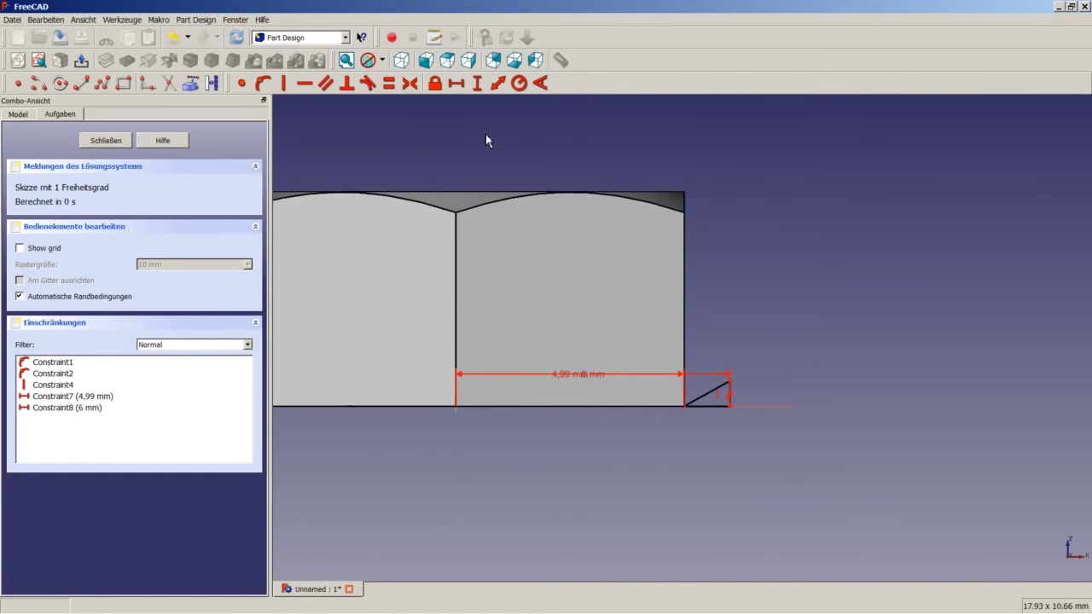
- Constrain the hypotenuse-to-bottom-edge angle to 30° and close the sketch
left_click(699, 402)
left_click(702, 407)
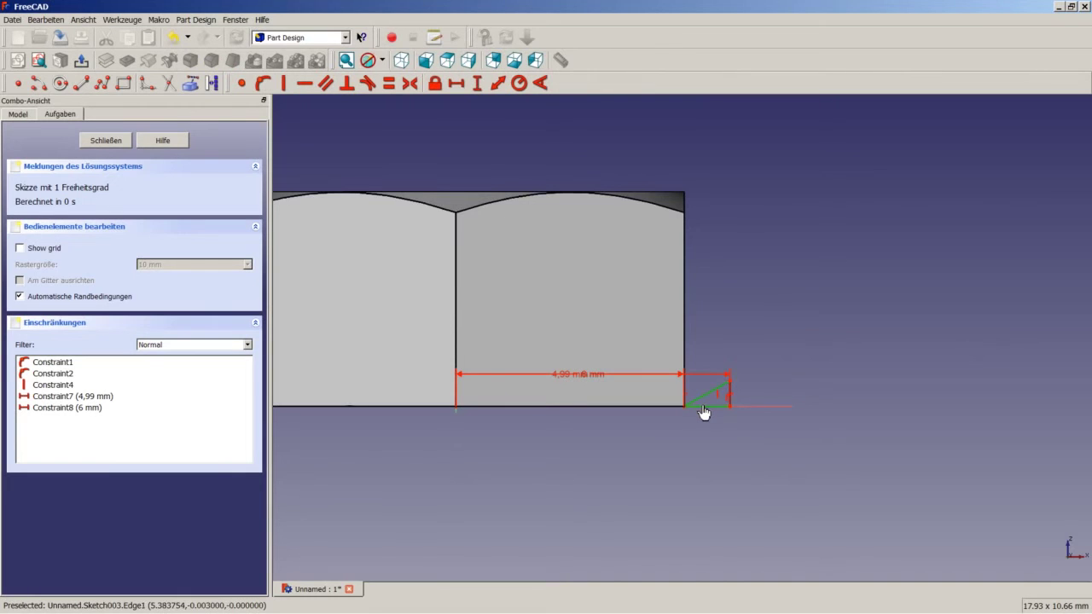
left_click(540, 82)
type("30")
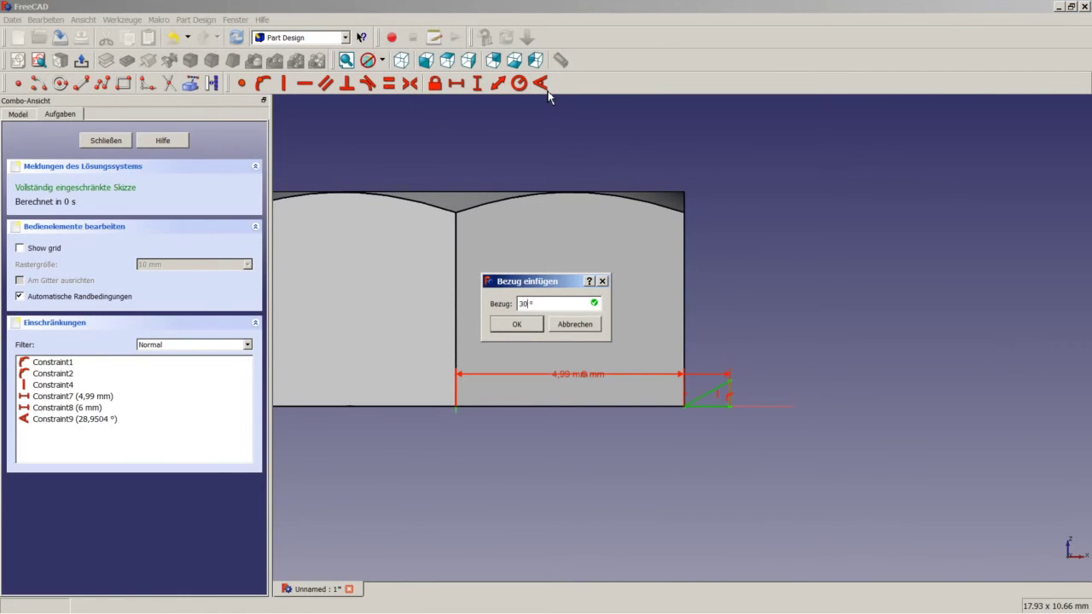
key("Return")
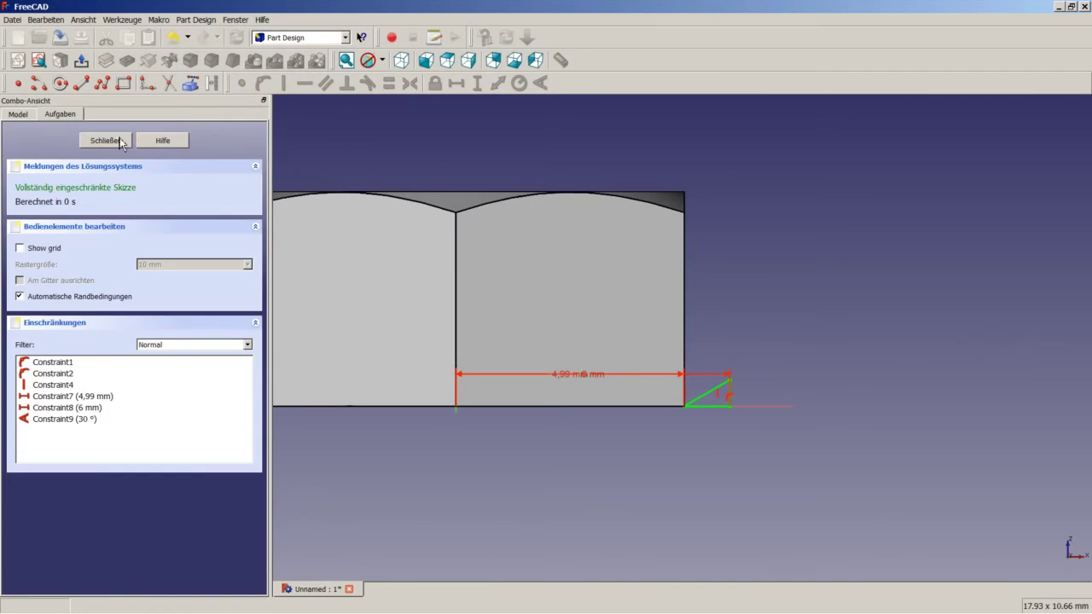
left_click(118, 140)
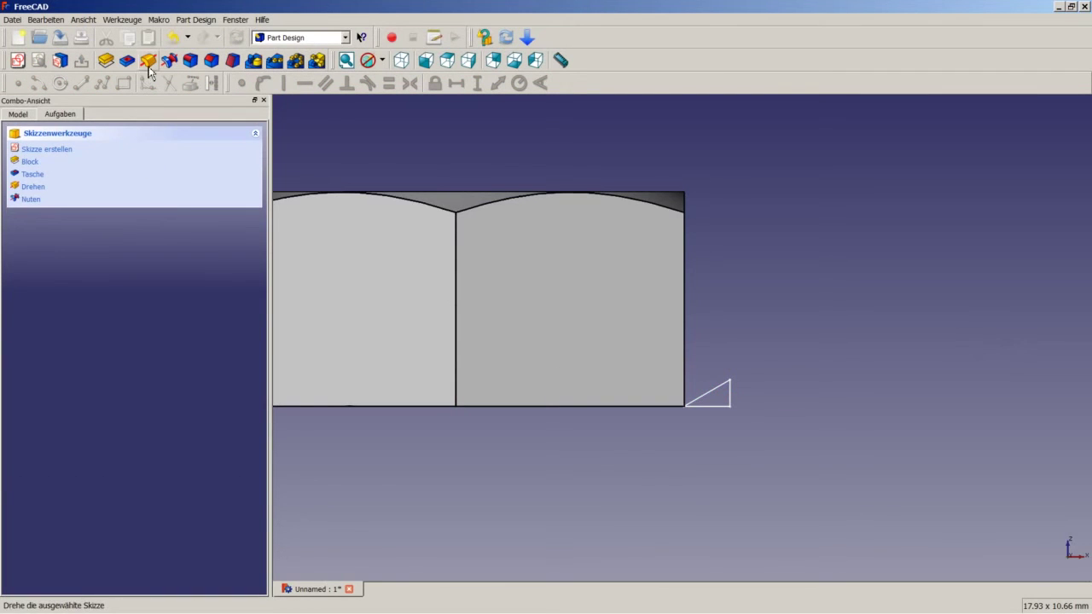
- Revolve the triangle into Revolution001 and cut it from Cut002 in the Part workbench
left_click(148, 60)
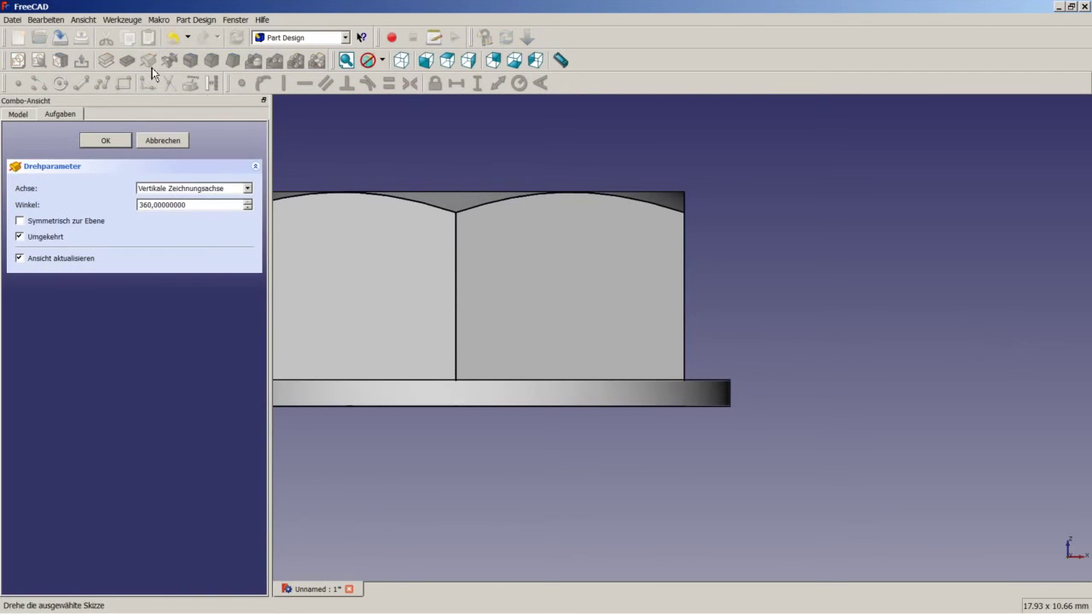
left_click(106, 140)
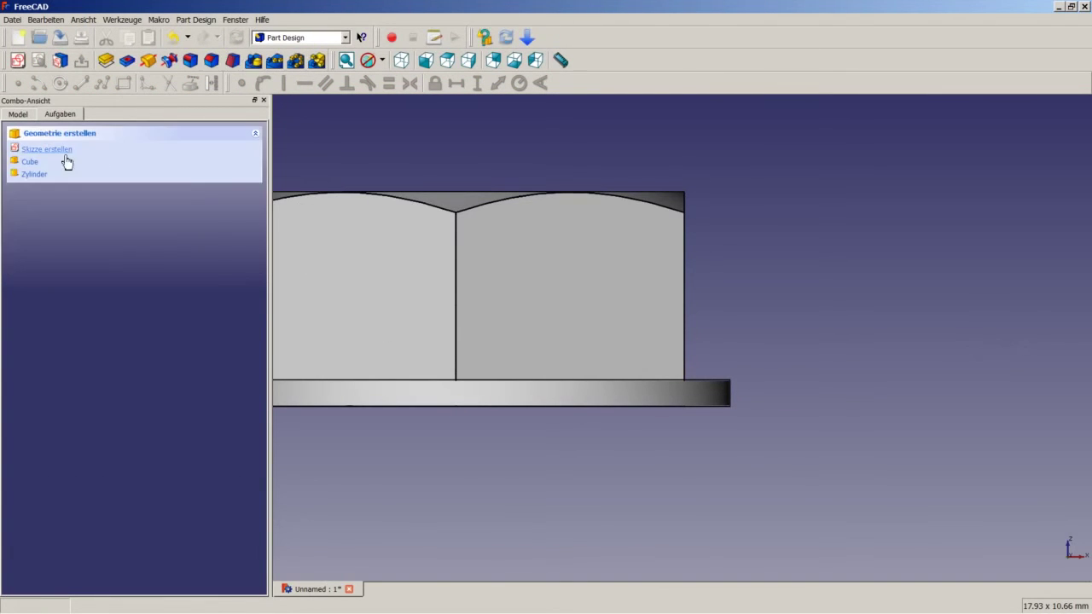
left_click(24, 115)
left_click(345, 37)
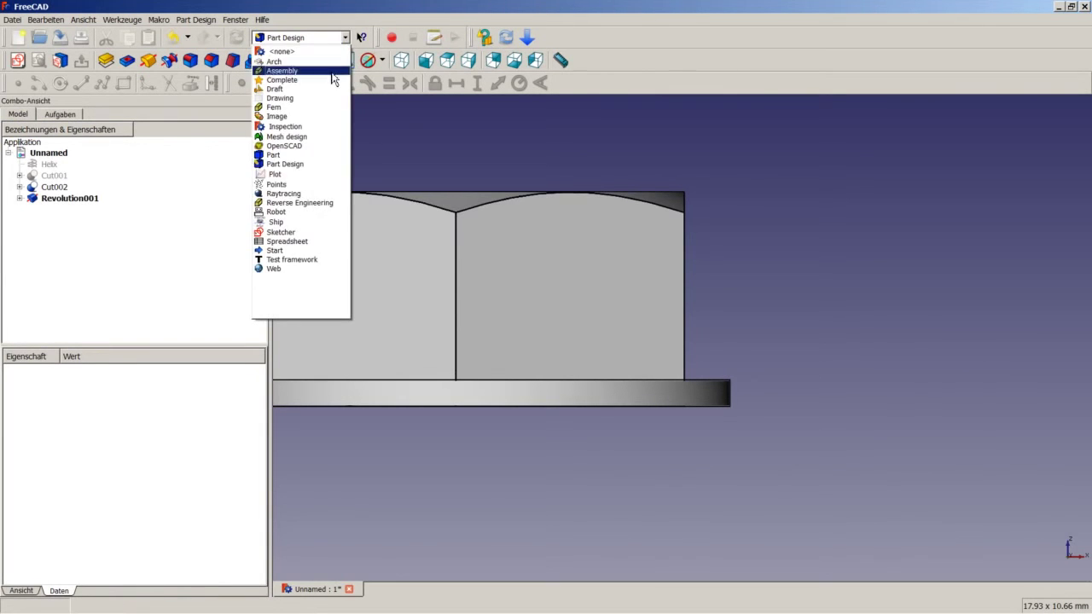
left_click(307, 155)
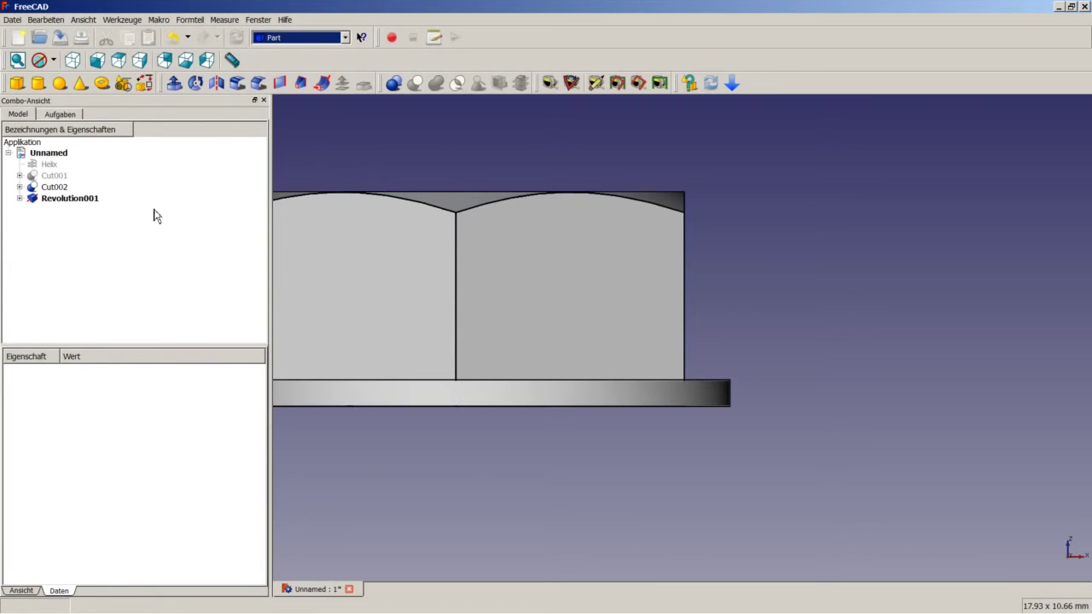
left_click(65, 188)
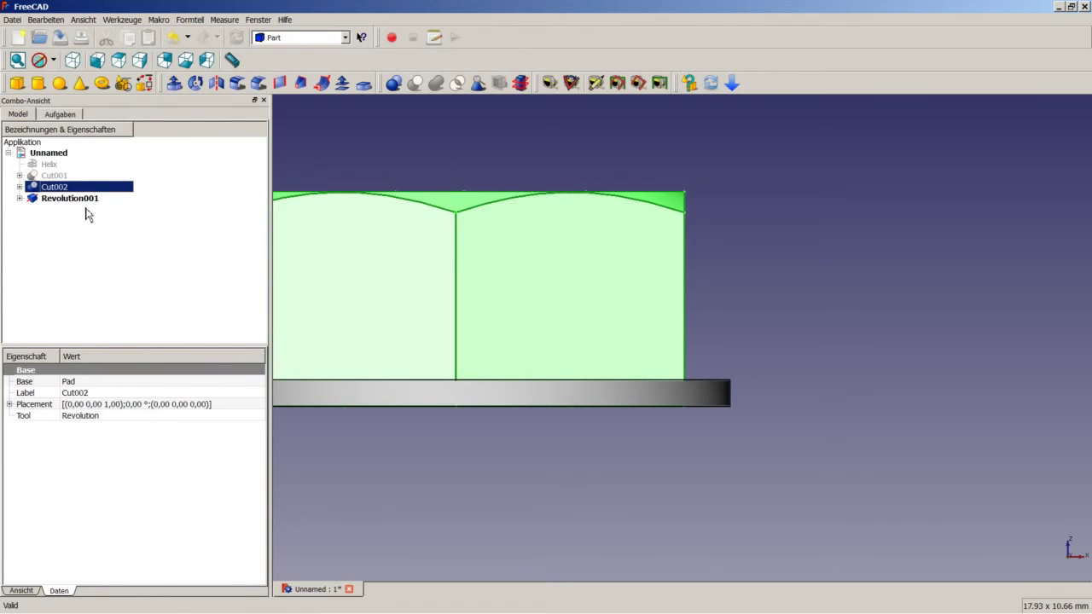
left_click(82, 205, "ctrl")
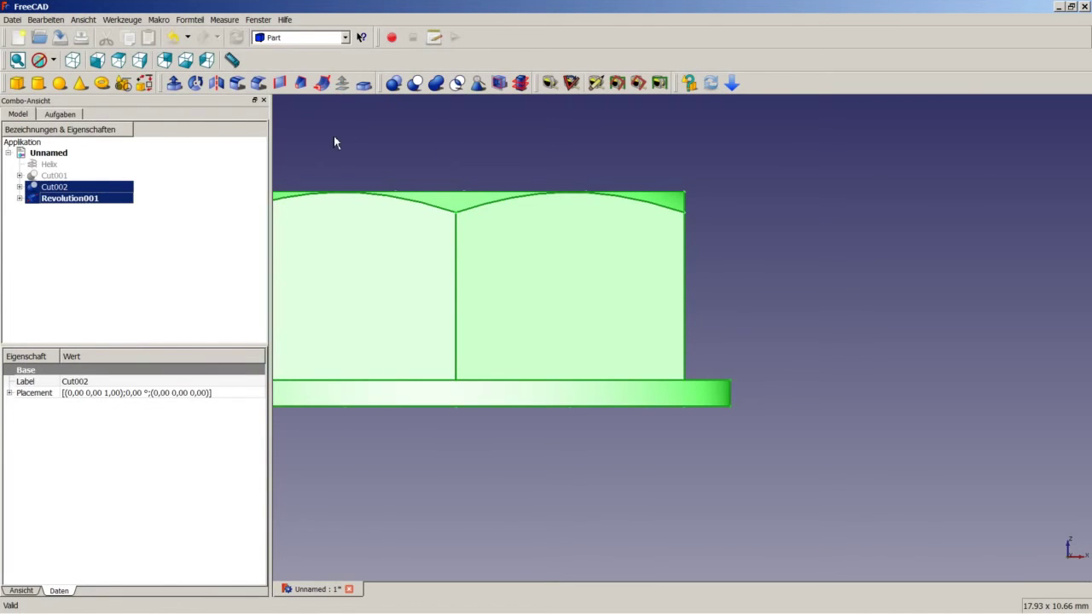
left_click(415, 84)
- View the chamfered nut isometrically, fit it to the window, and save the document
mouse_move(486, 169)
middle_mouse_down()
mouse_move(580, 204)
mouse_move(532, 194)
mouse_move(592, 231)
mouse_move(619, 210)
mouse_move(674, 244)
mouse_move(657, 222)
mouse_move(670, 239)
middle_mouse_up()
left_click(83, 65)
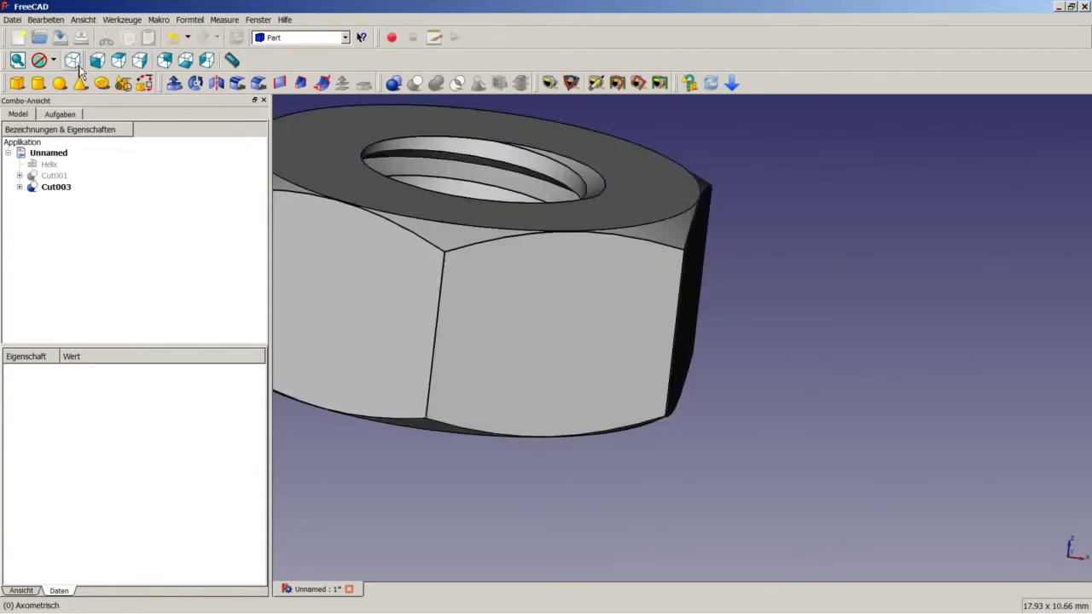
right_click(280, 358)
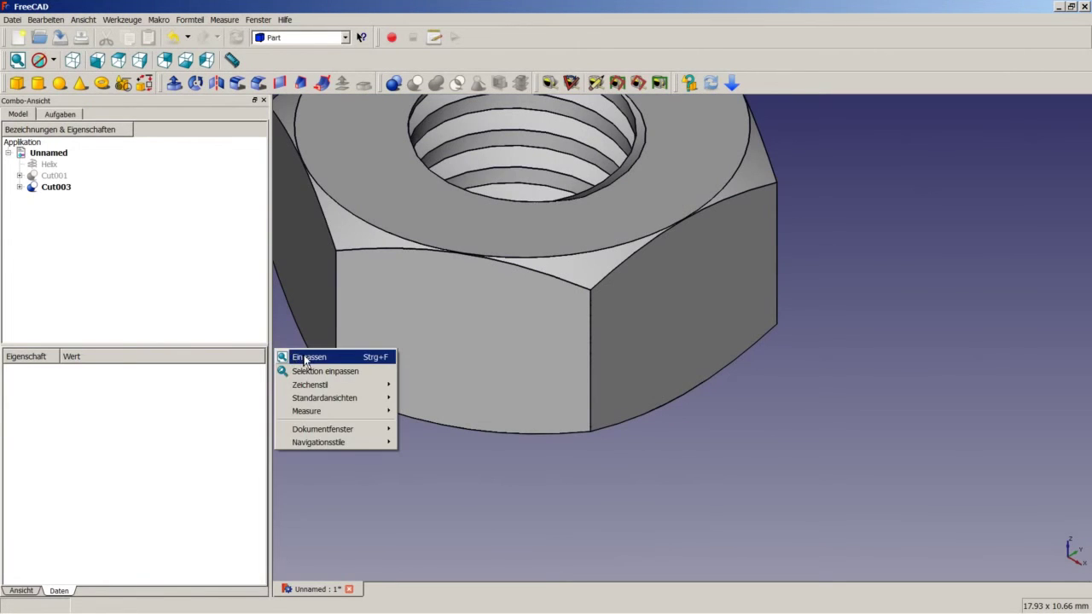
left_click(307, 358)
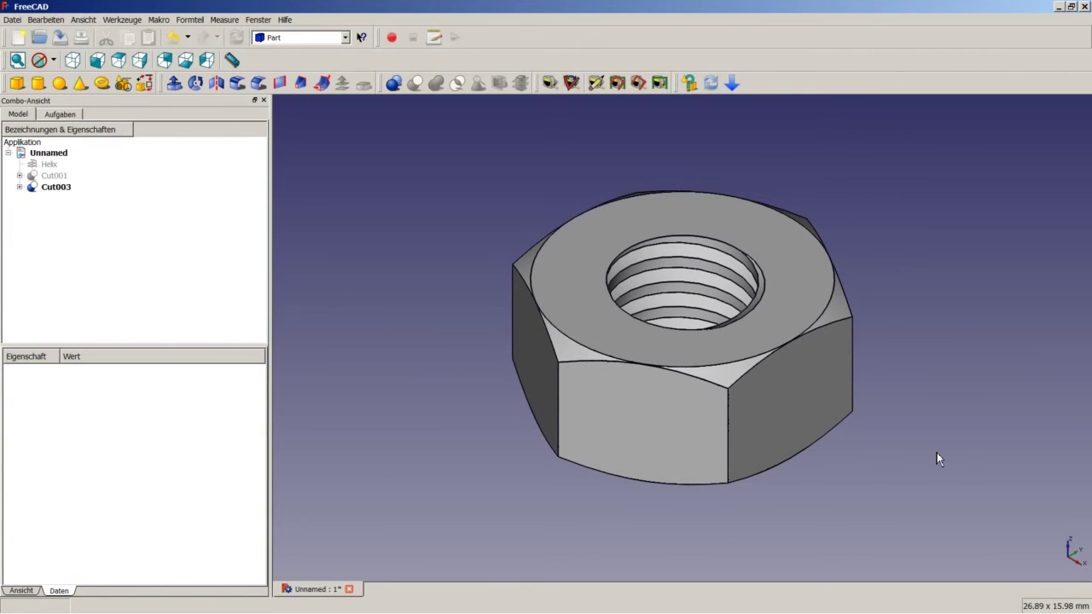
key("ctrl+s")
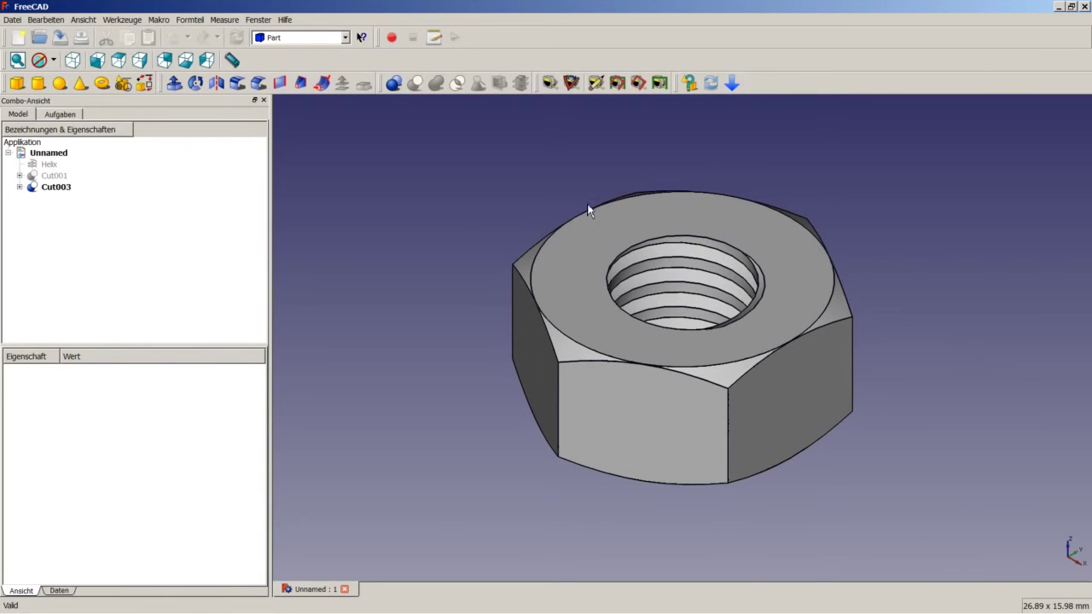
- Switch back to Part Design and create a new sketch on the XZ plane
left_click(346, 37)
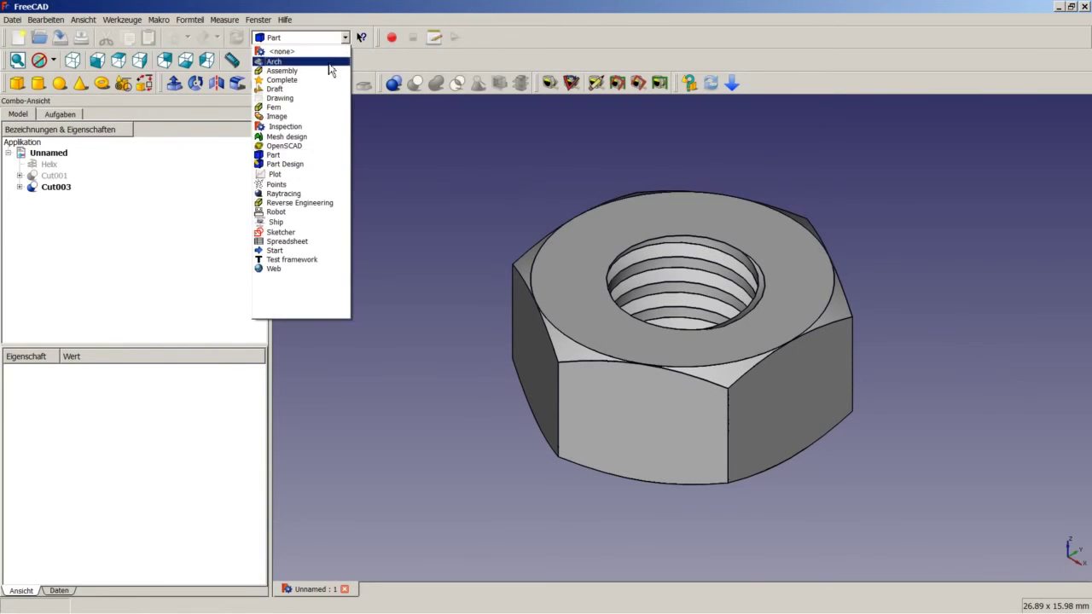
left_click(328, 163)
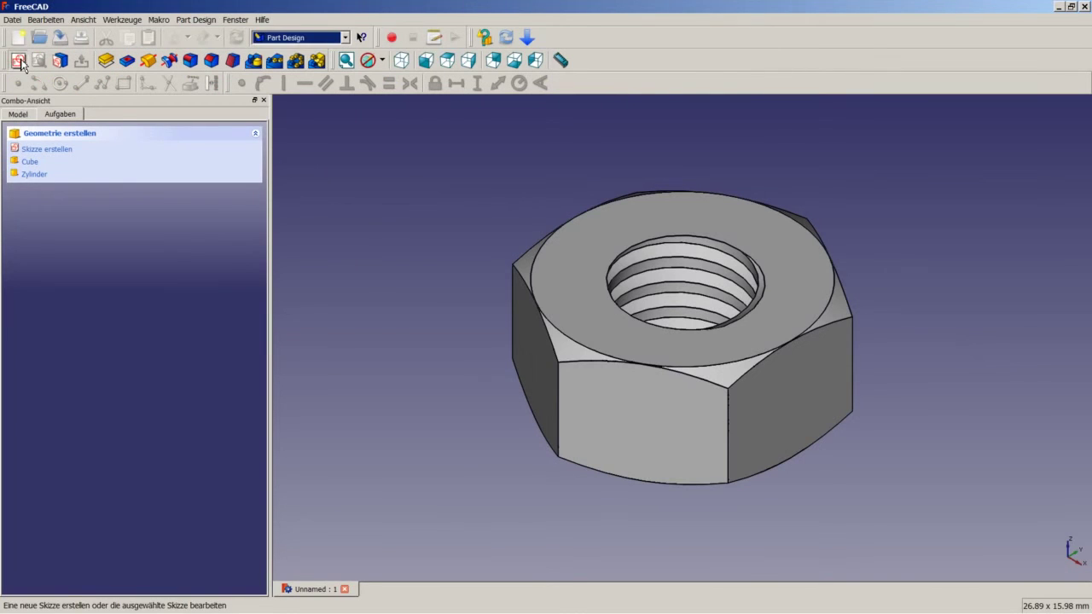
left_click(21, 63)
left_click(513, 294)
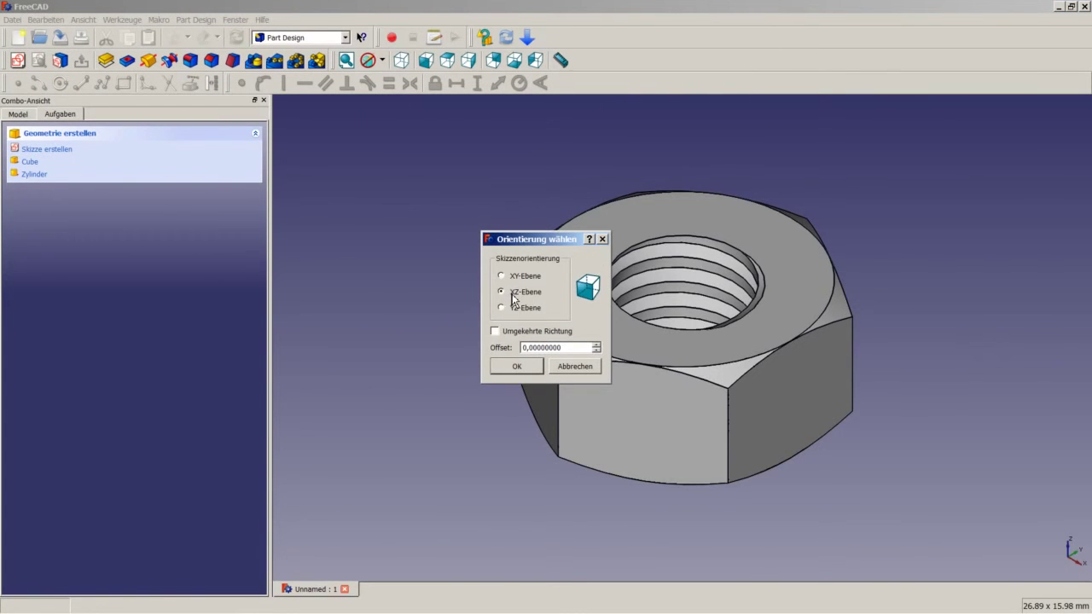
left_click(521, 367)
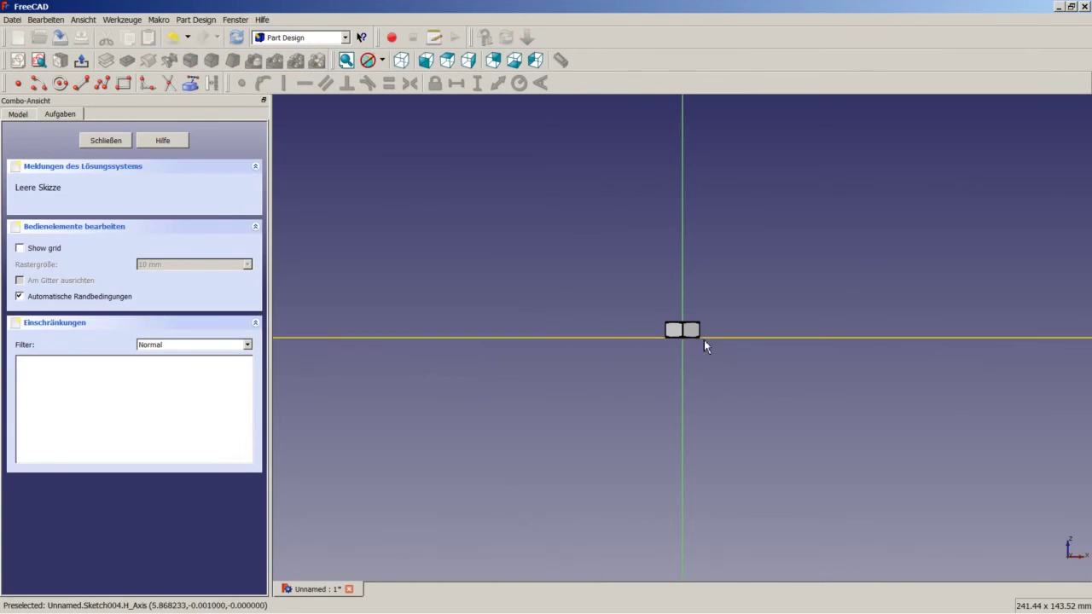
scroll(702, 329, "up", 8)
scroll(702, 329, "up", 2)
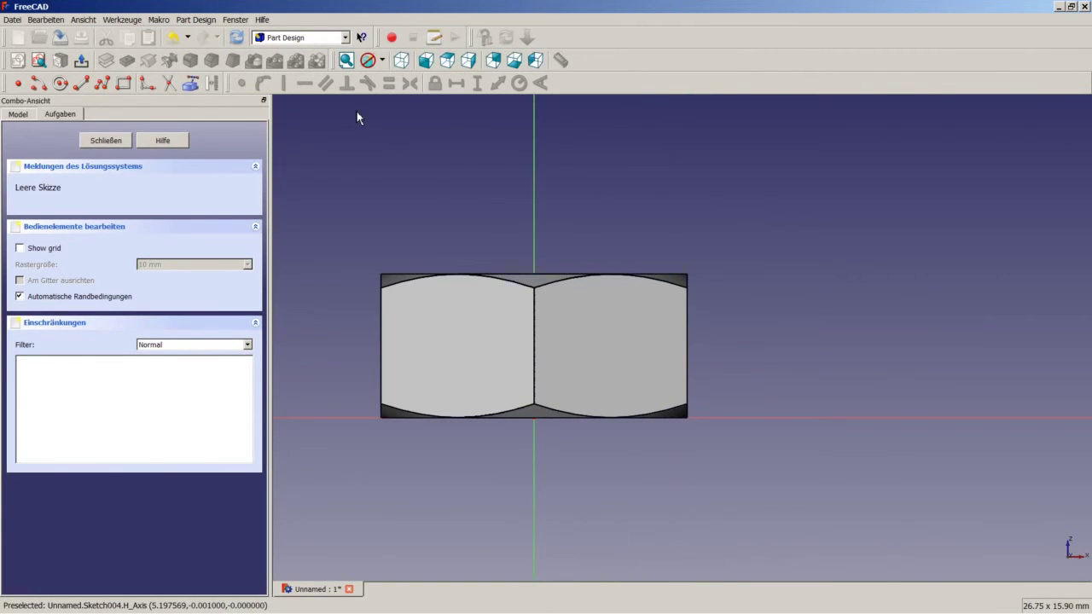
- Draw a closed right triangle with a horizontal top edge near the nut's upper right corner
left_click(102, 83)
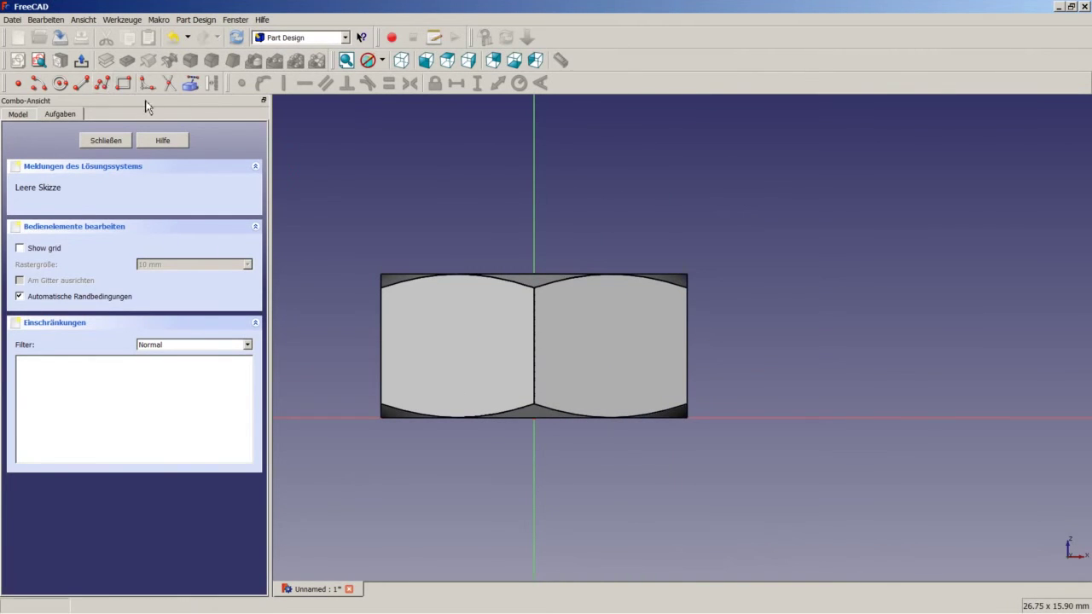
left_click(786, 273)
left_click(744, 273)
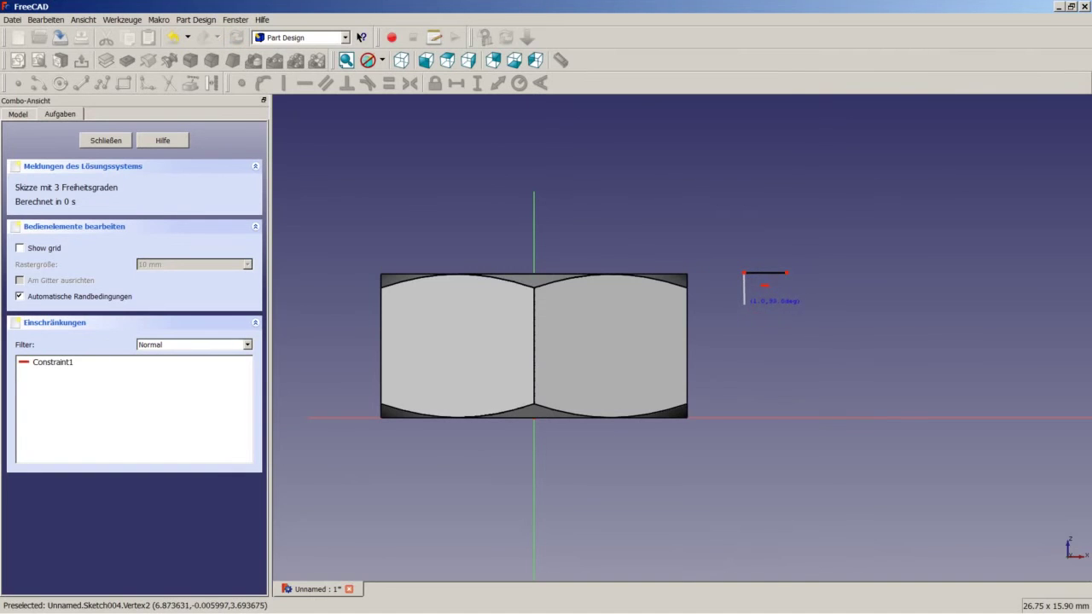
left_click(744, 304)
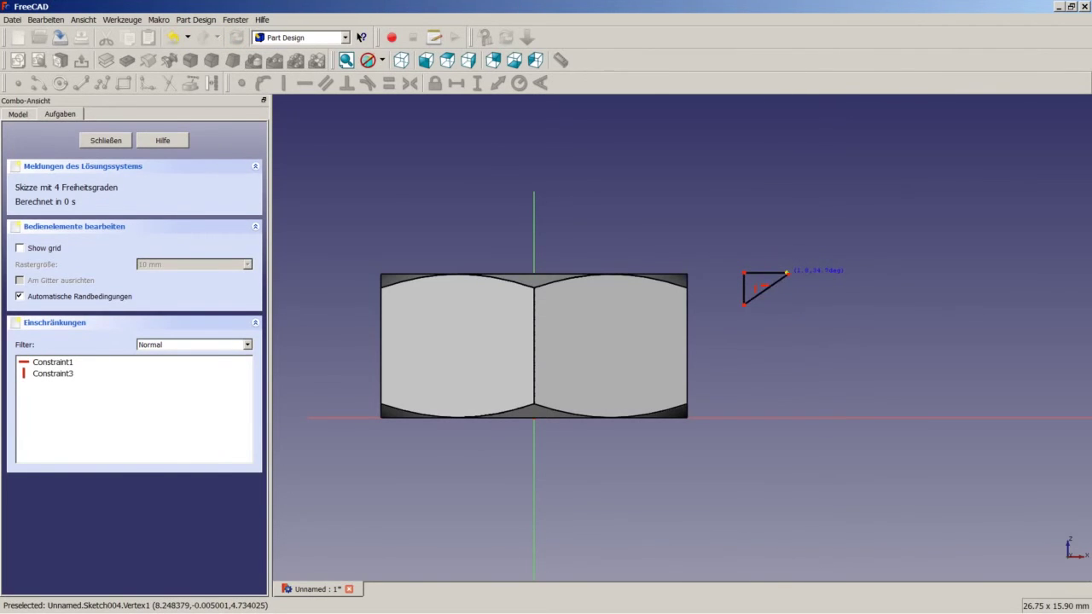
left_click(786, 273)
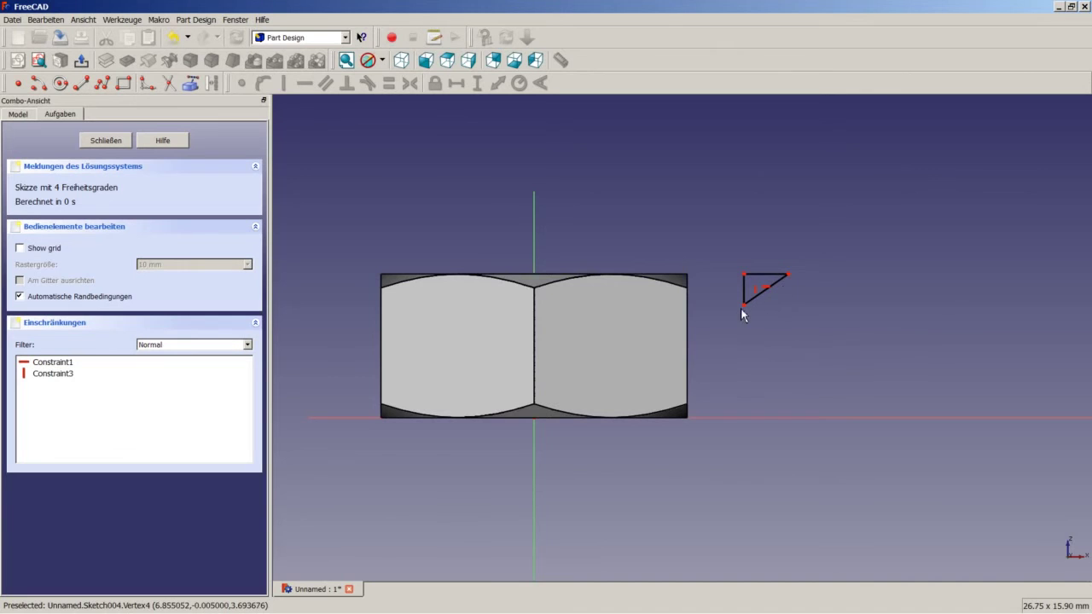
- Constrain the hypotenuse angle to 30° and the top-right corner 4,7 mm above the axis
left_click(778, 276)
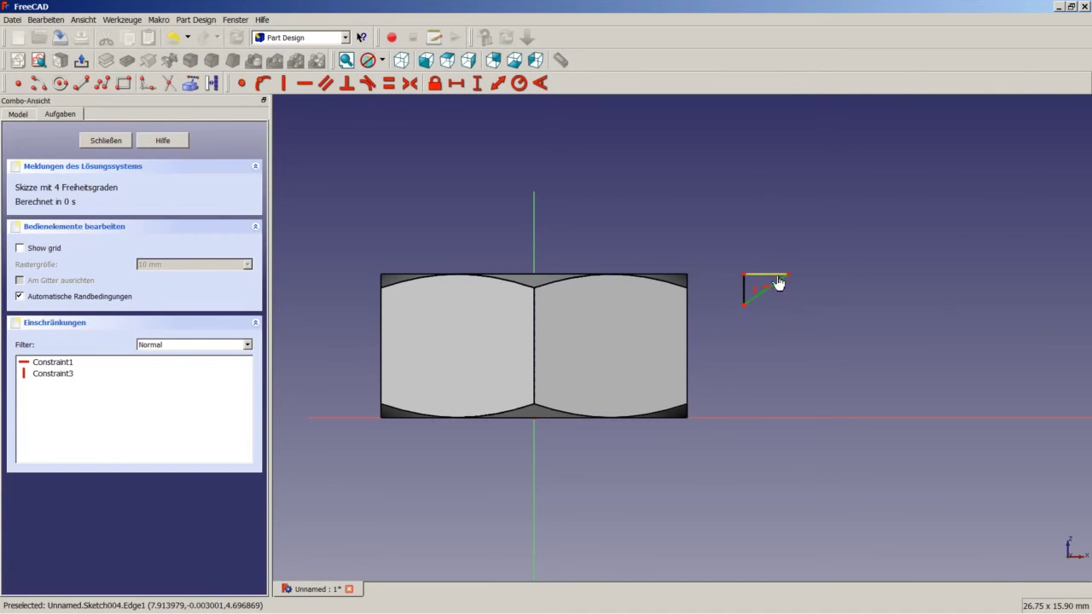
left_click(540, 82)
type("30")
key("Return")
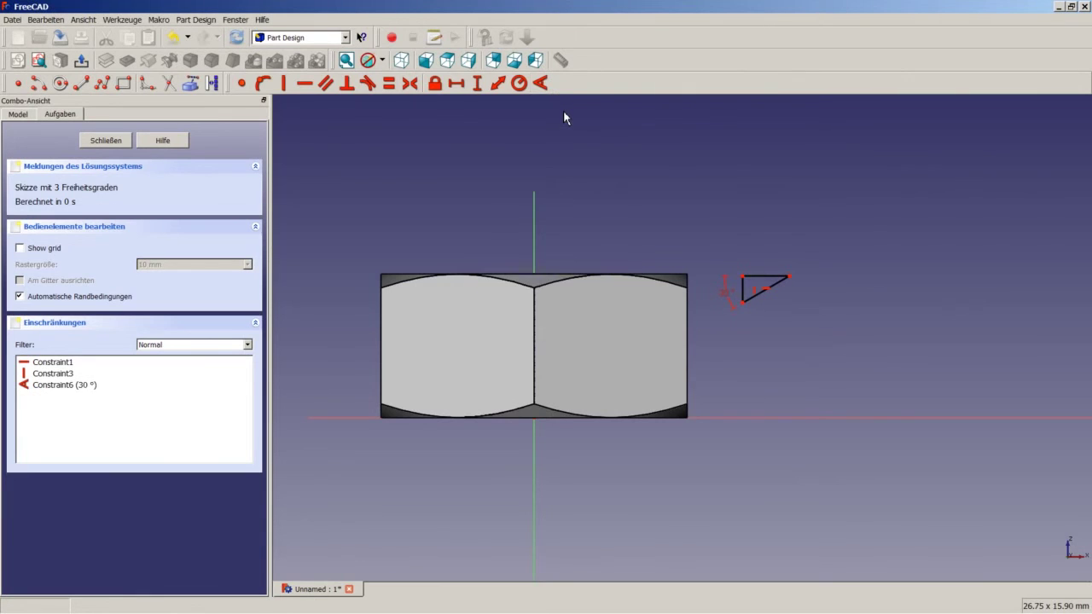
left_click(789, 277)
left_click(784, 418)
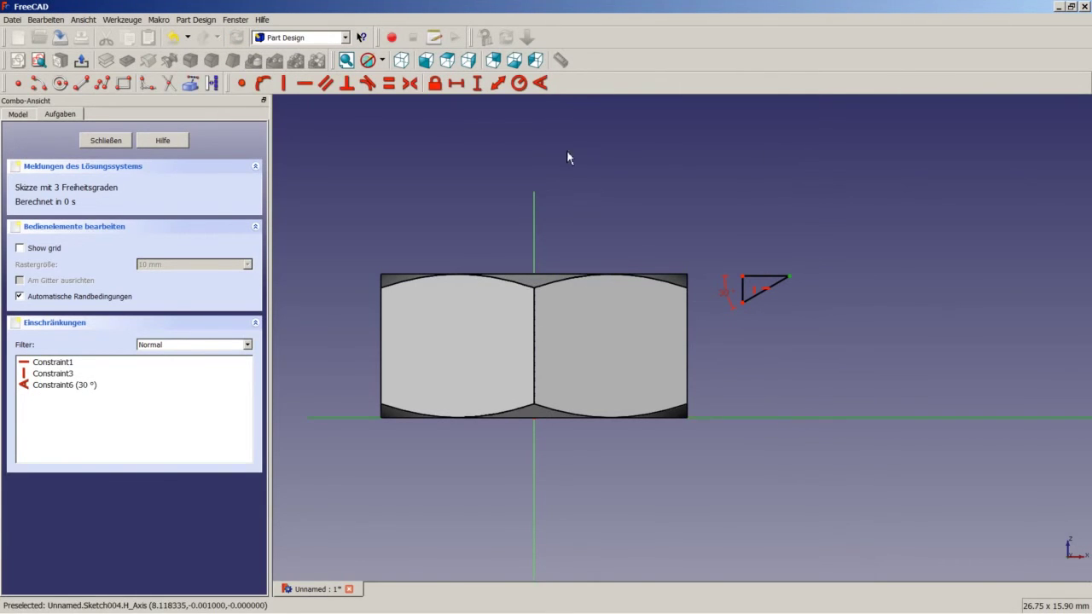
left_click(477, 84)
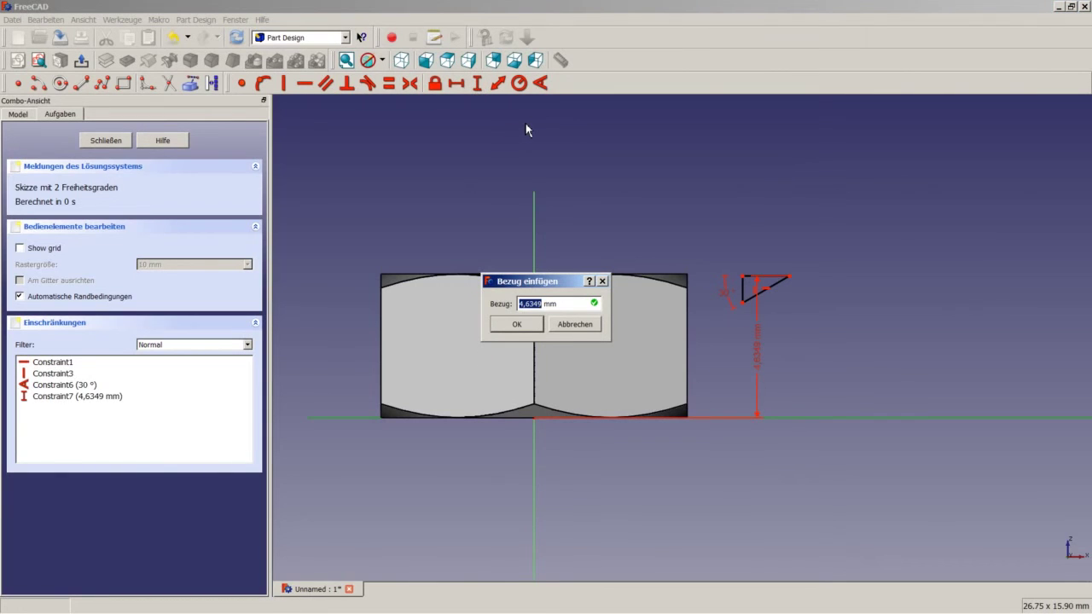
type("4,7")
key("Return")
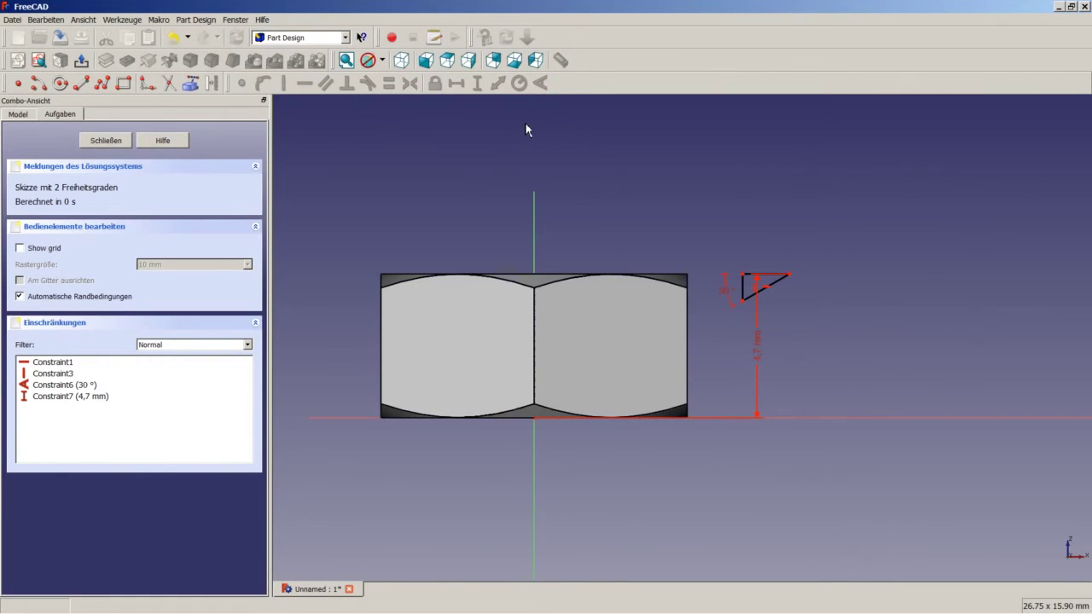
- Set horizontal distances of 2,4 mm and 3 mm to the top corners, then close the sketch
left_click(743, 277)
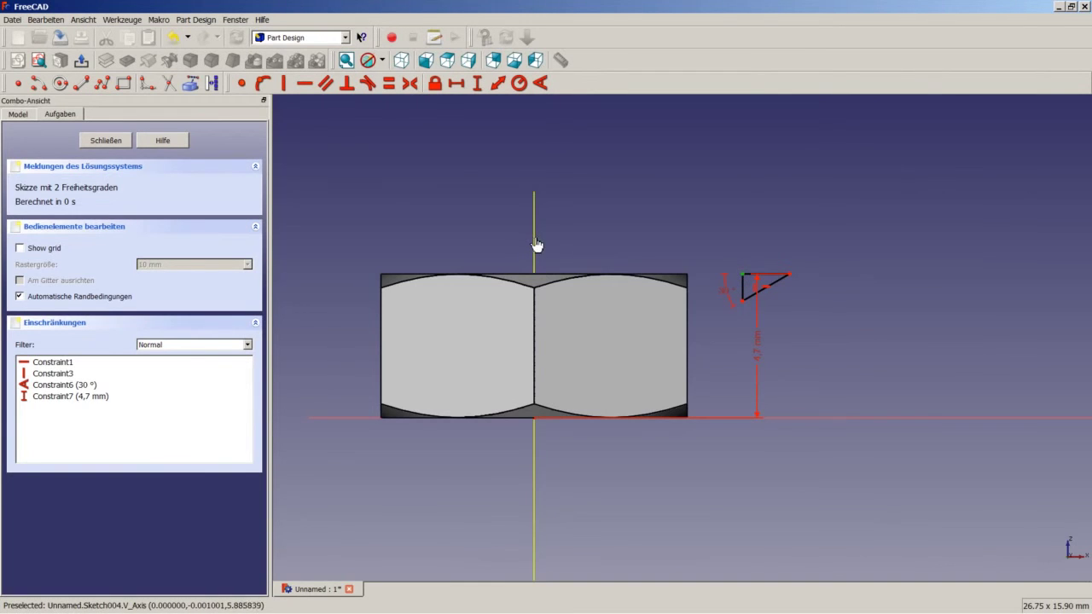
left_click(456, 83)
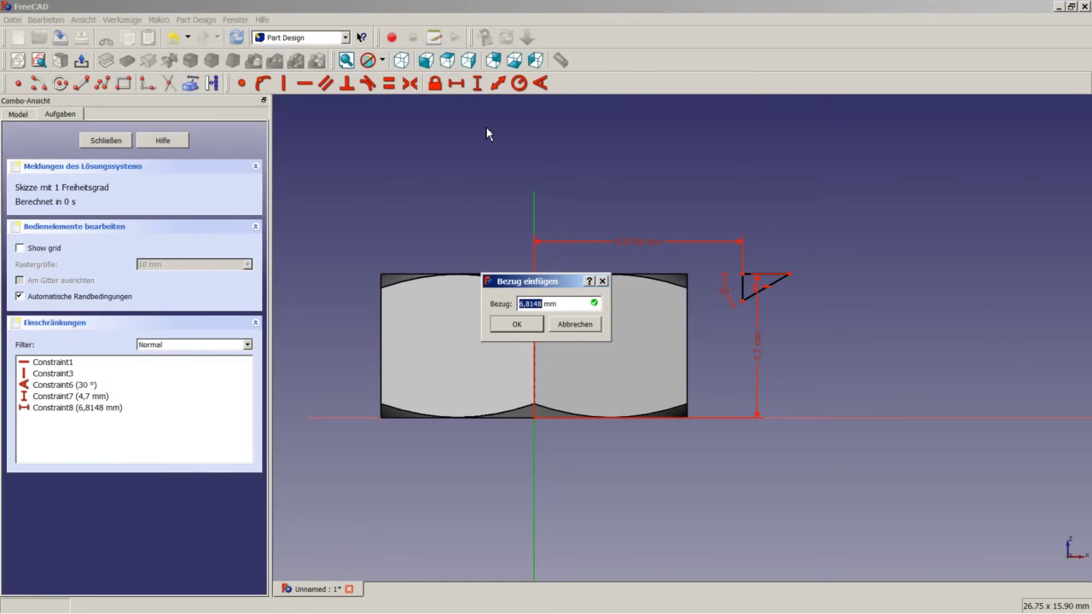
type("2,")
type("4")
key("Return")
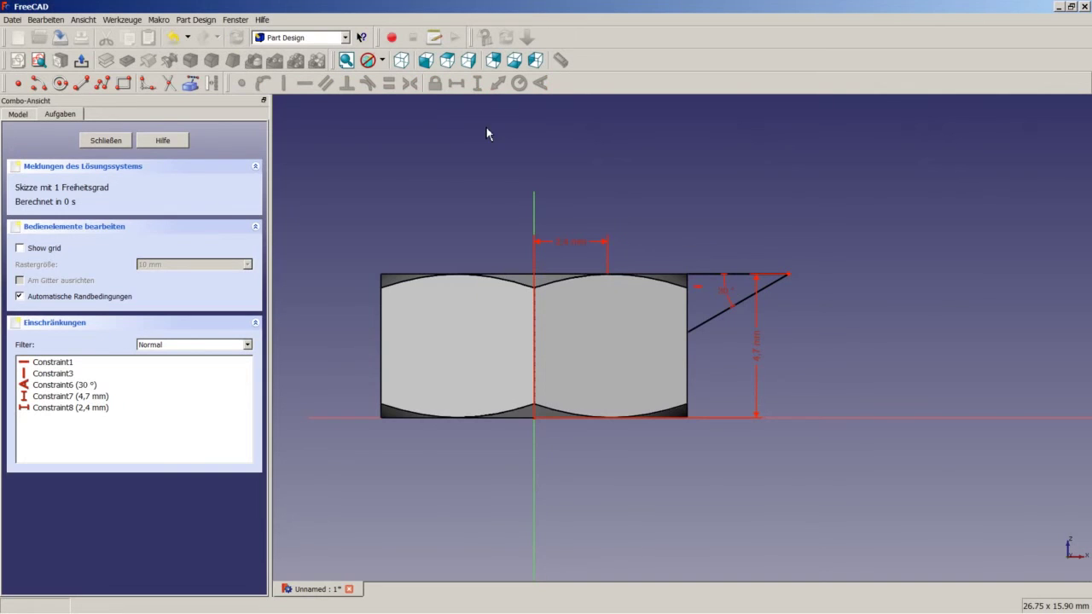
left_click(788, 275)
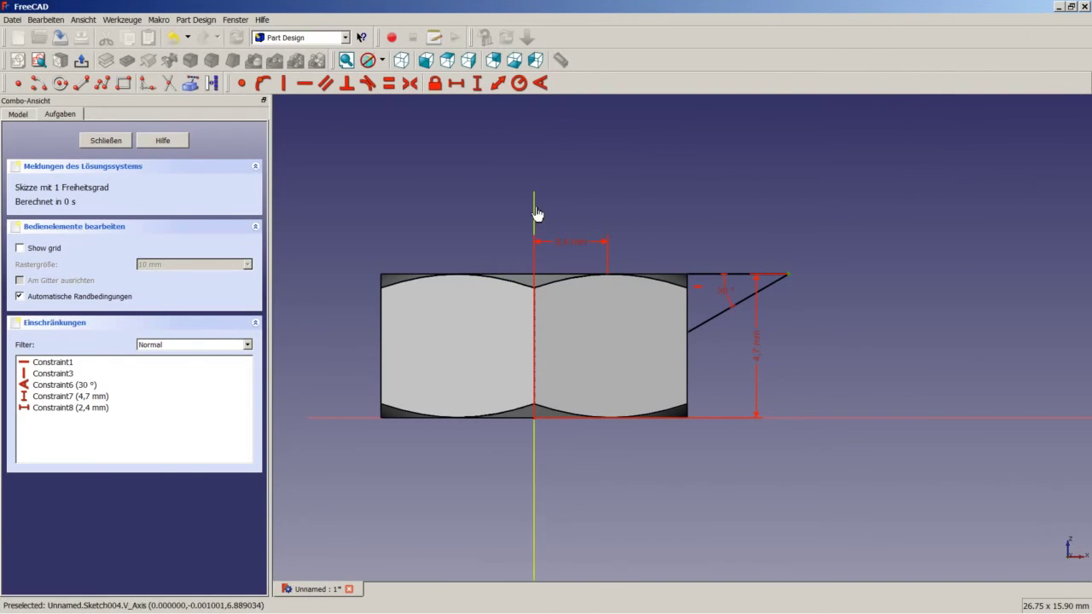
left_click(457, 83)
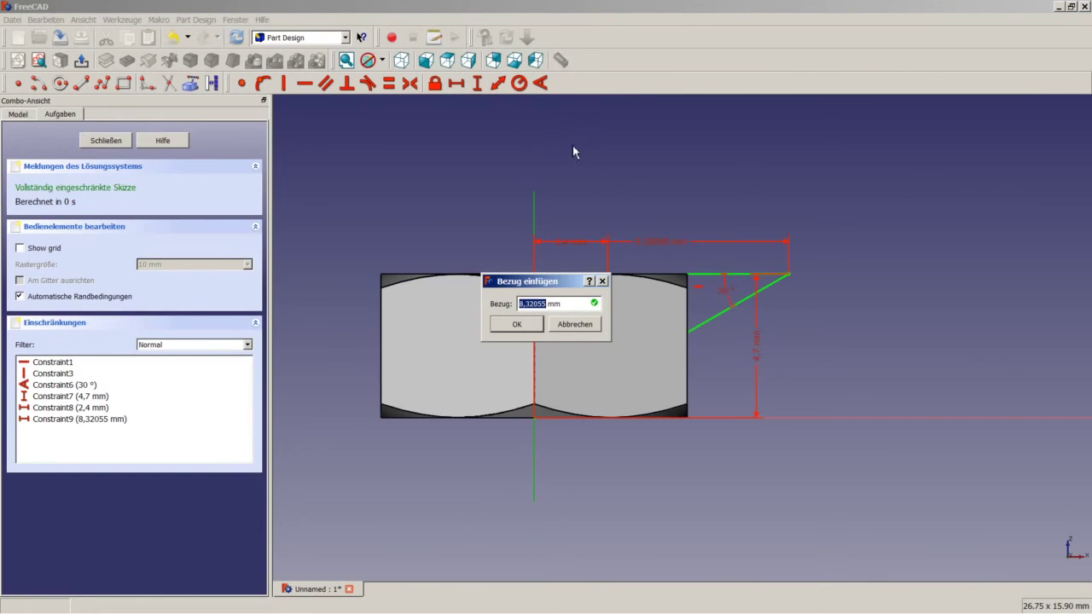
type("3")
key("Return")
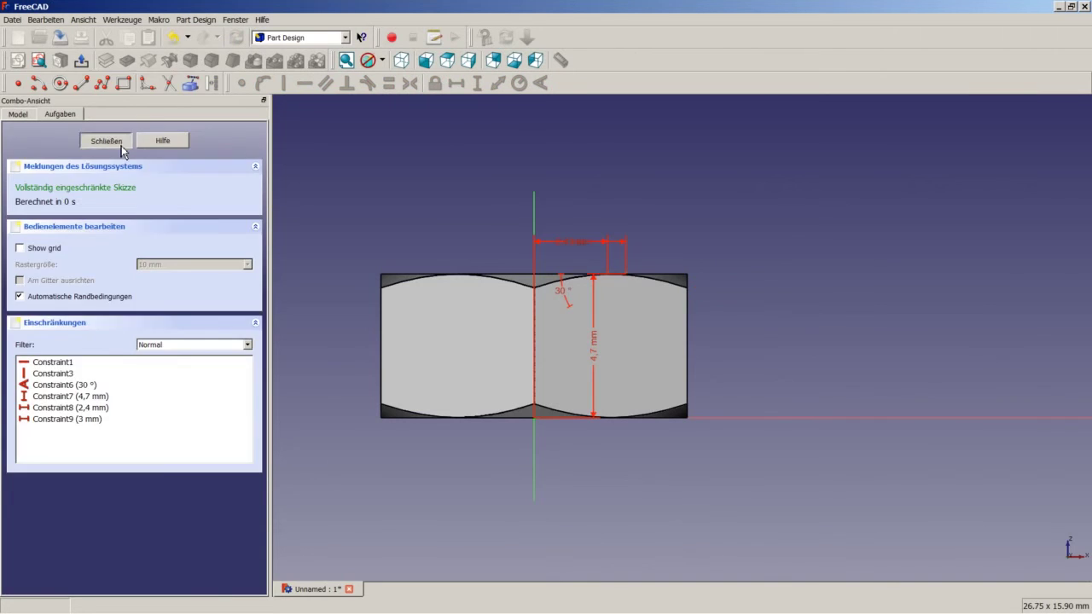
left_click(85, 140)
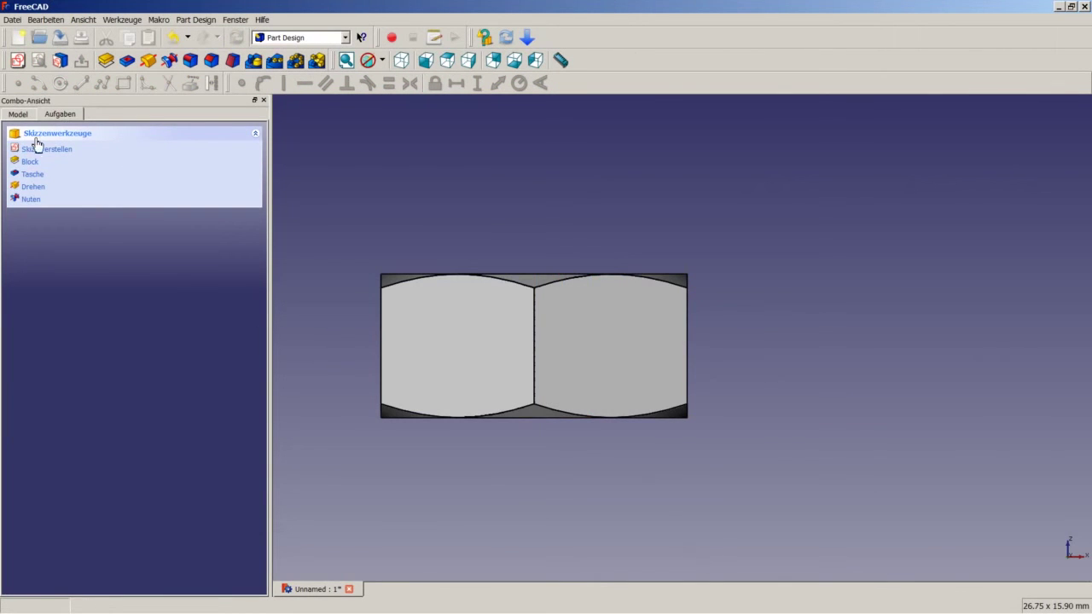
- Revolve Sketch004 around the nut's axis into Revolution002 and orbit to view it
left_click(27, 114)
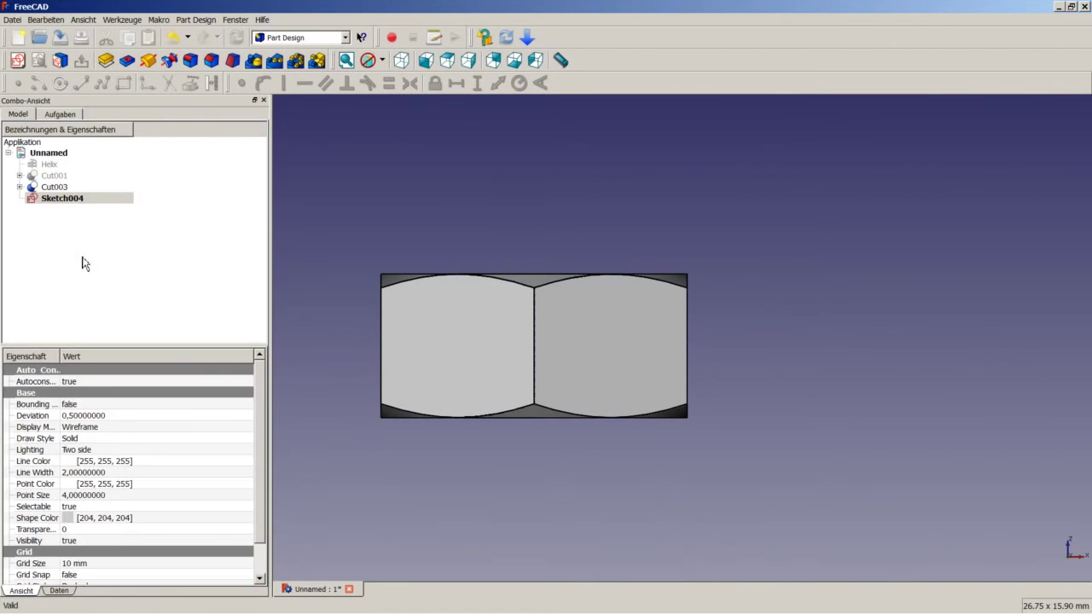
left_click(147, 60)
left_click(105, 141)
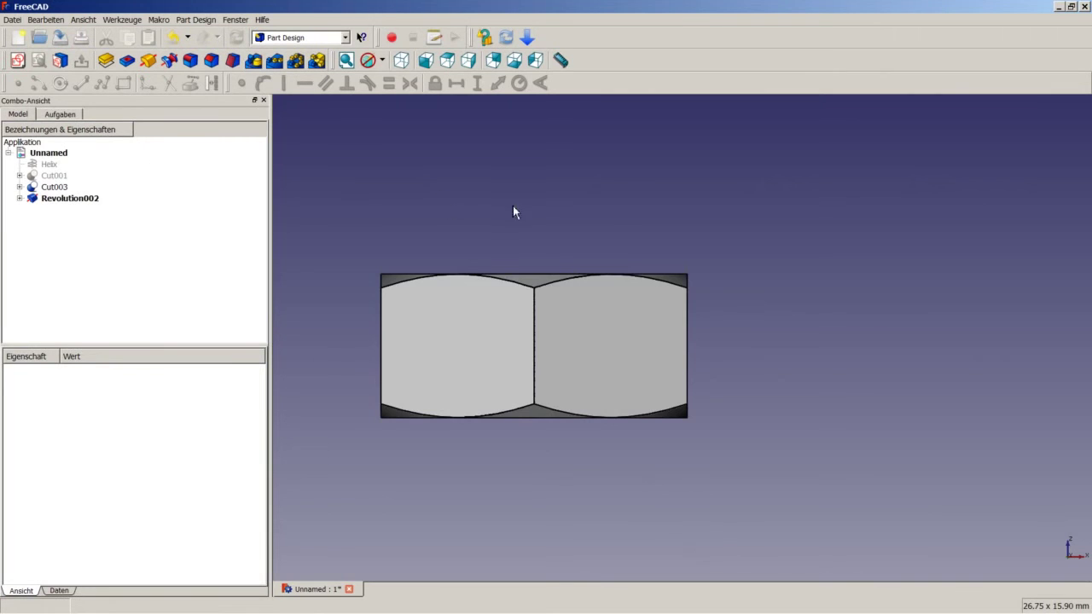
mouse_move(513, 206)
middle_mouse_down()
mouse_move(624, 295)
mouse_move(629, 318)
middle_mouse_up()
scroll(629, 317, "up", 2)
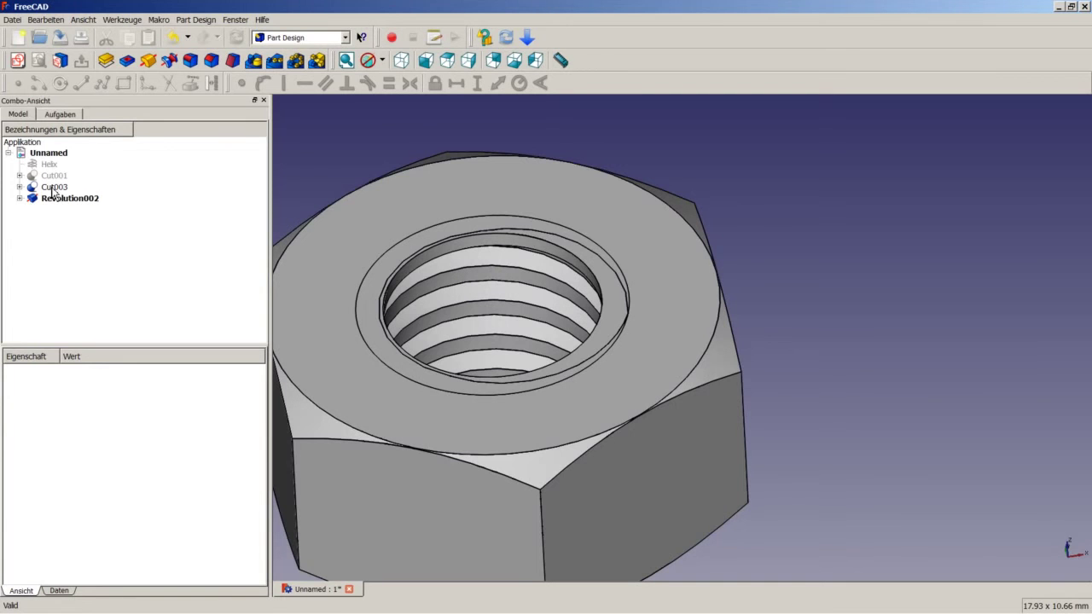
- Reopen Sketch004, change the 3 mm tip distance to 3,1 mm, and close the sketch
left_click(20, 198)
right_click(68, 210)
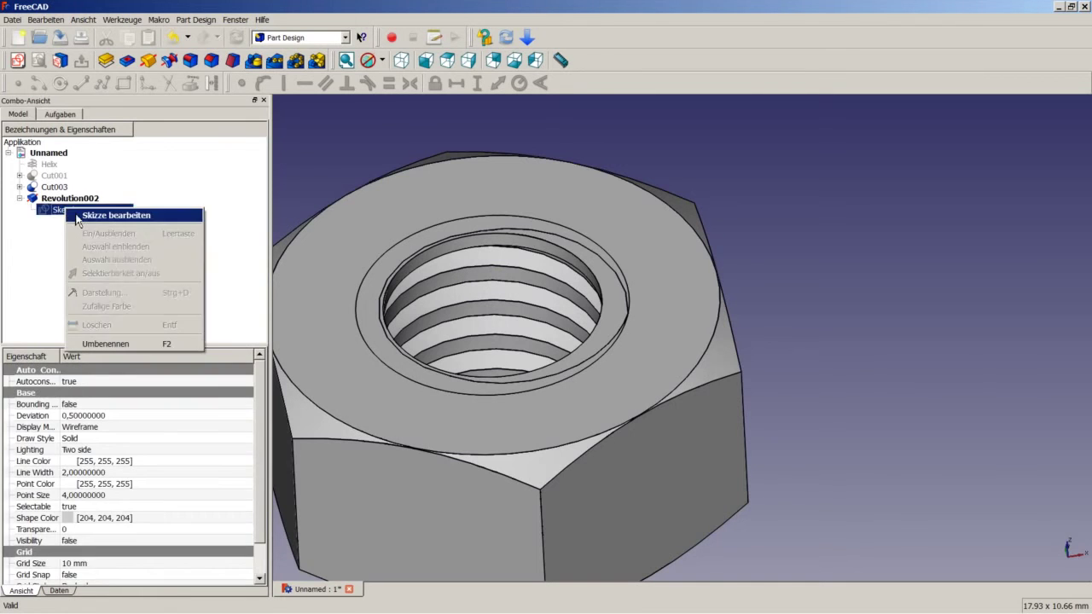
left_click(107, 217)
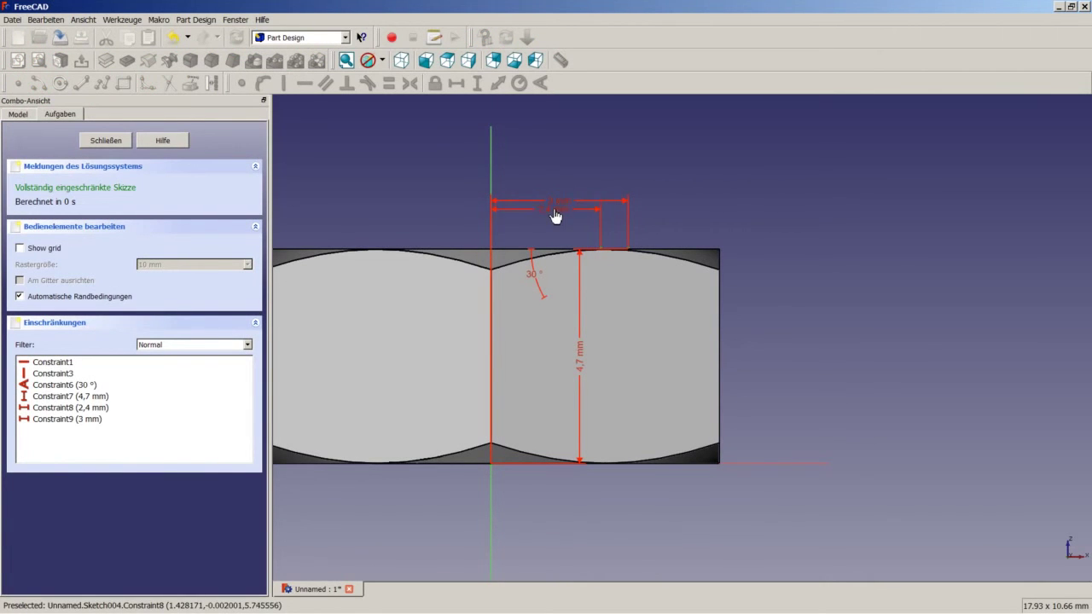
double_click(559, 206)
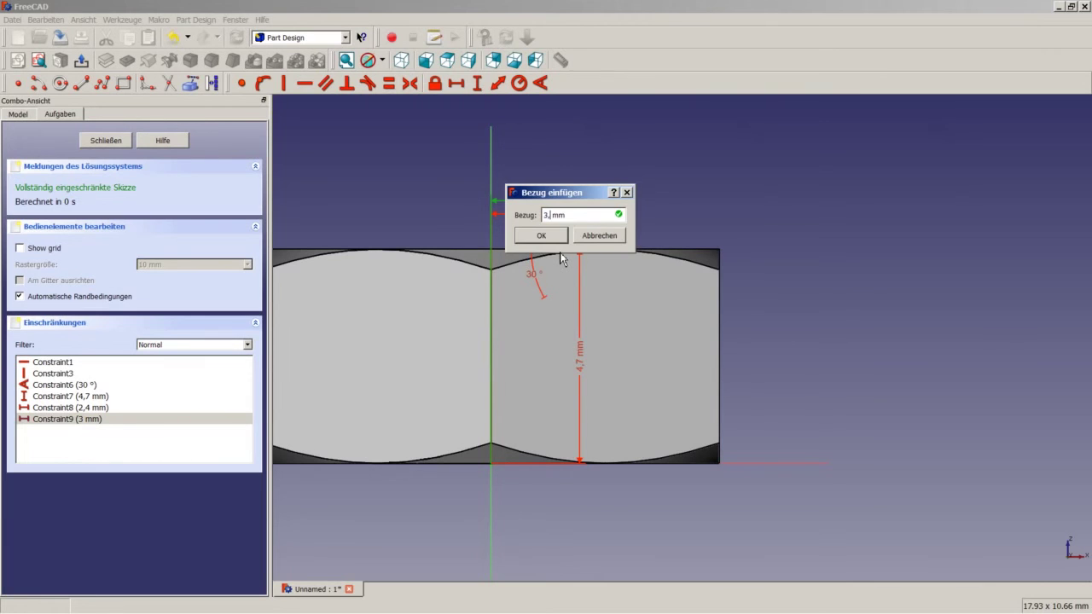
type("1")
key("Return")
key("0")
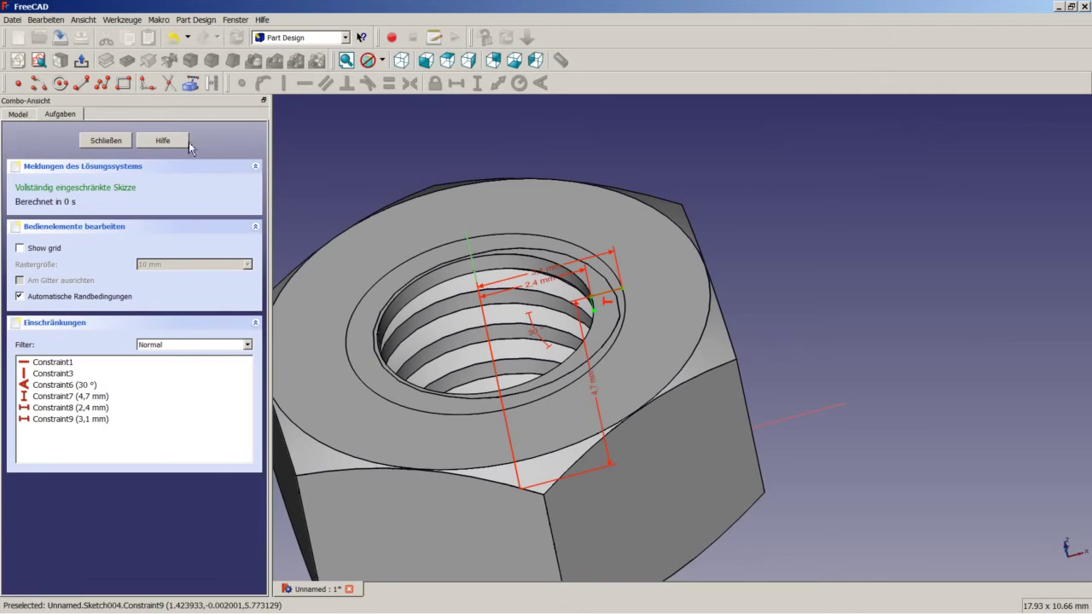
left_click(111, 142)
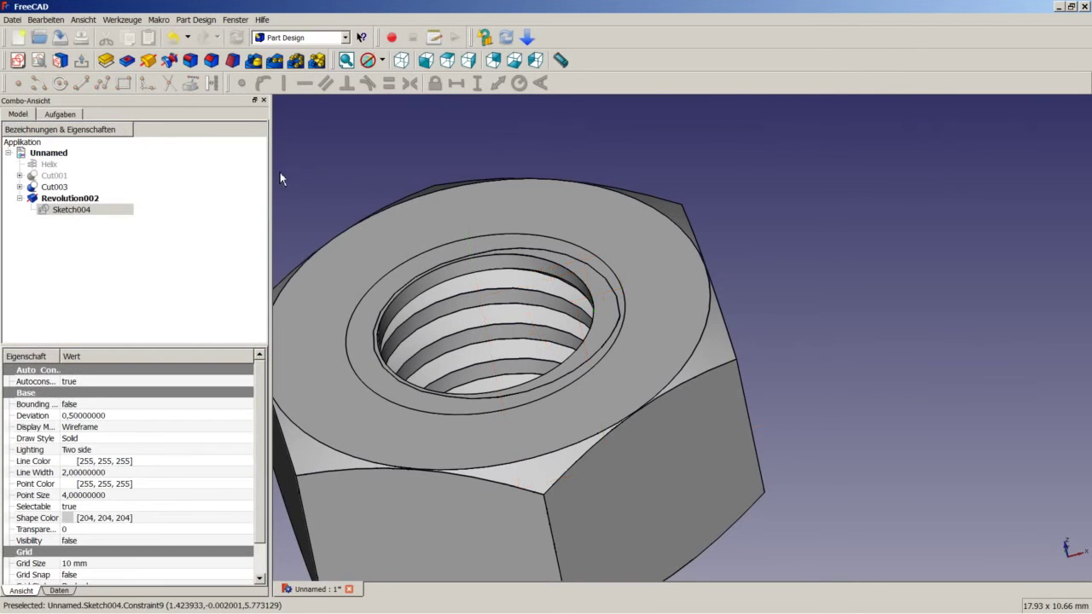
- Select Cut003 with Revolution002 in the Part workbench to cut the ring, then orbit to inspect
left_click(57, 188)
left_click(66, 199, "ctrl")
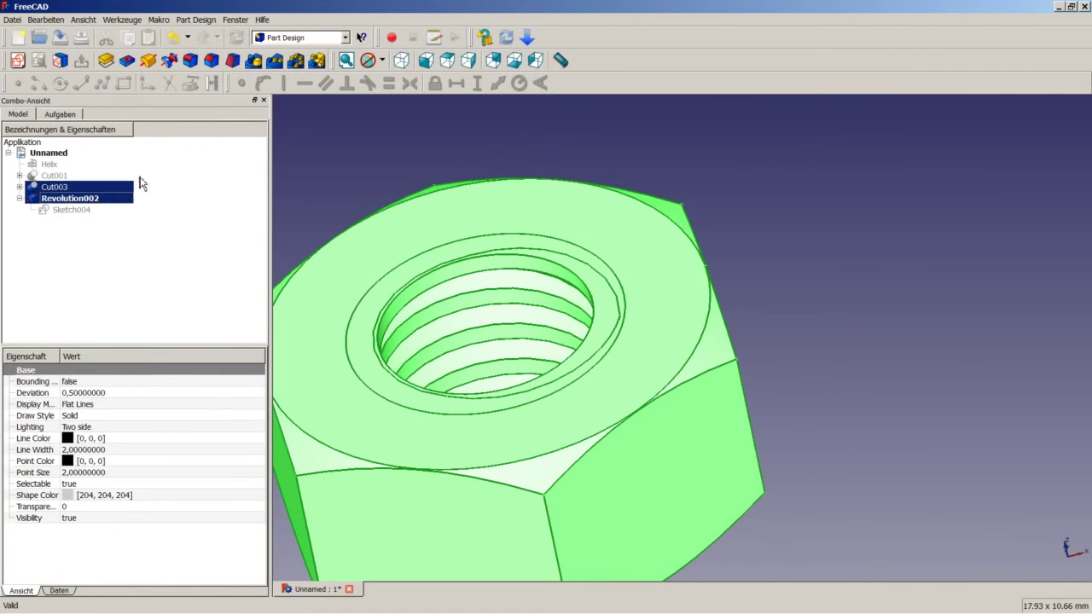
left_click(299, 38)
left_click(315, 156)
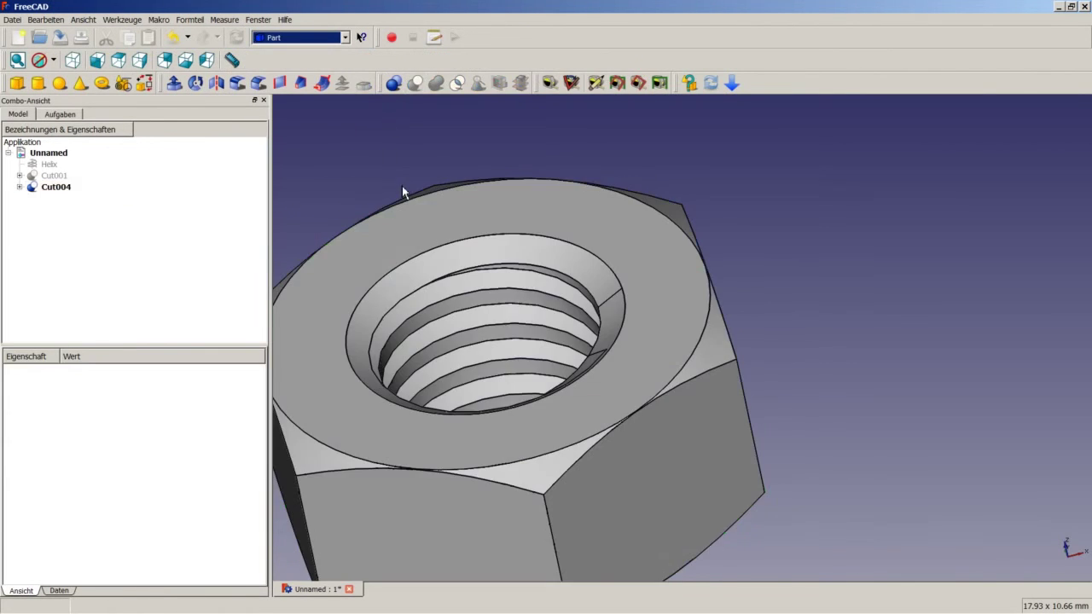
mouse_move(557, 319)
middle_mouse_down()
mouse_move(694, 342)
mouse_move(504, 263)
mouse_move(558, 333)
mouse_move(604, 335)
mouse_move(602, 319)
middle_mouse_up()
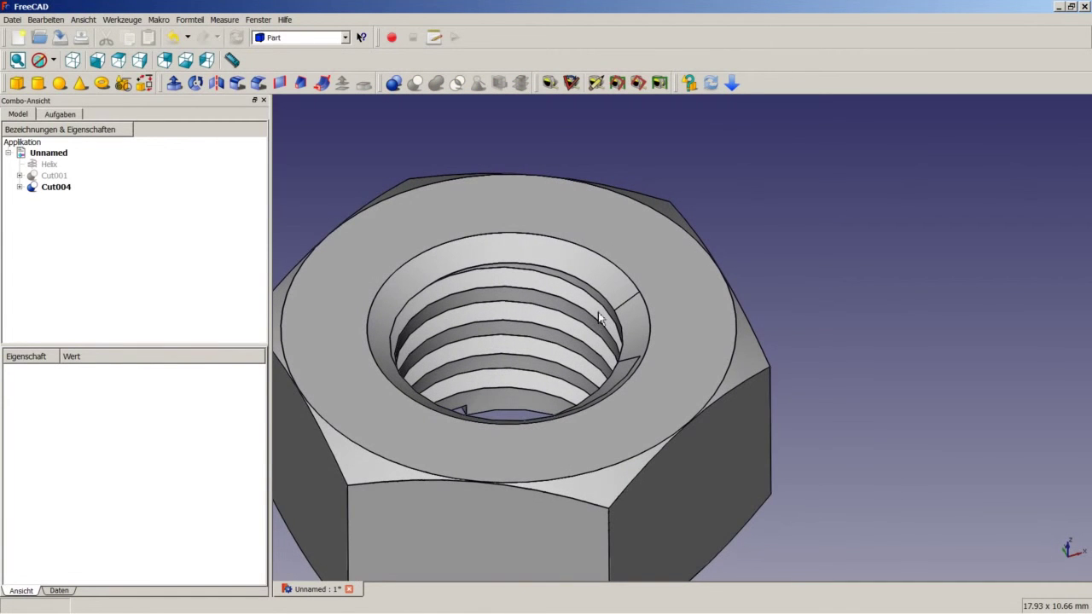
- Set the axonometric view, fit the whole nut in view, and save the document
left_click(77, 63)
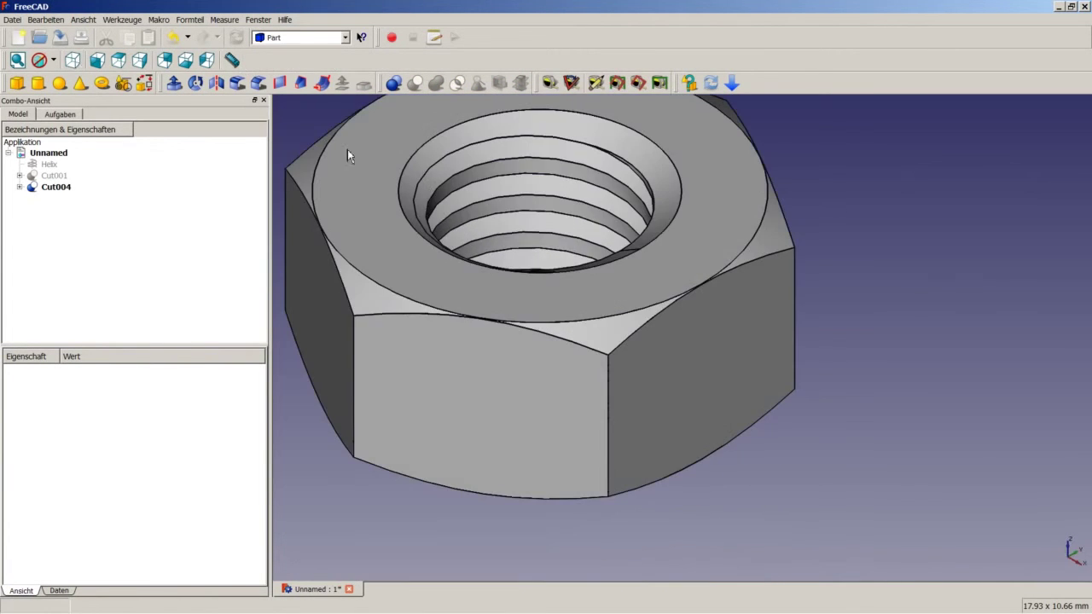
right_click(836, 204)
left_click(852, 212)
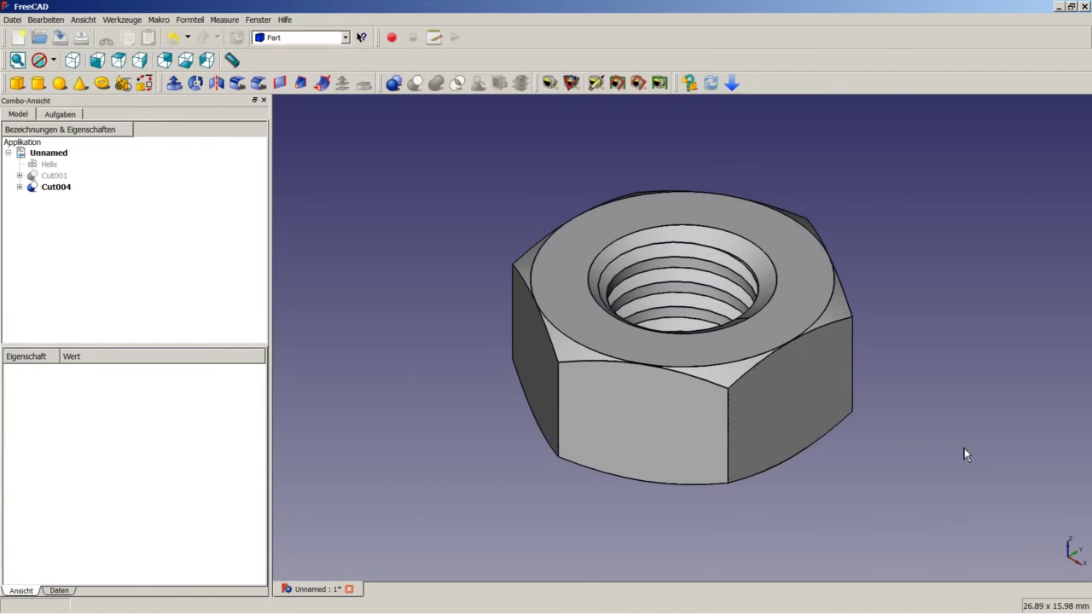
key("ctrl+s")
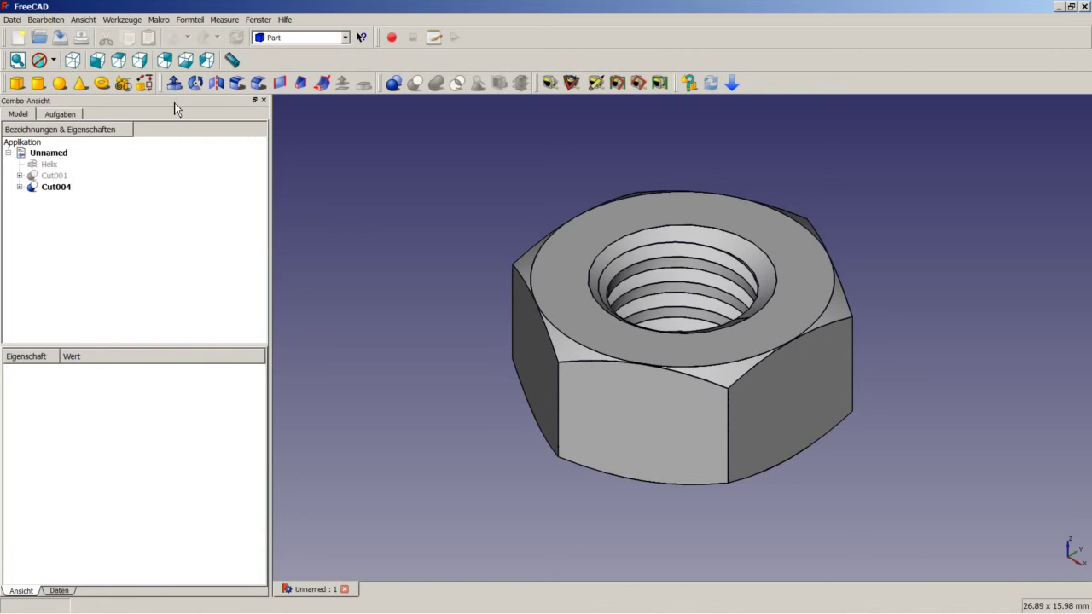
- Switch back to Part Design and create a new sketch on the YZ plane for drawing a polyline
left_click(299, 38)
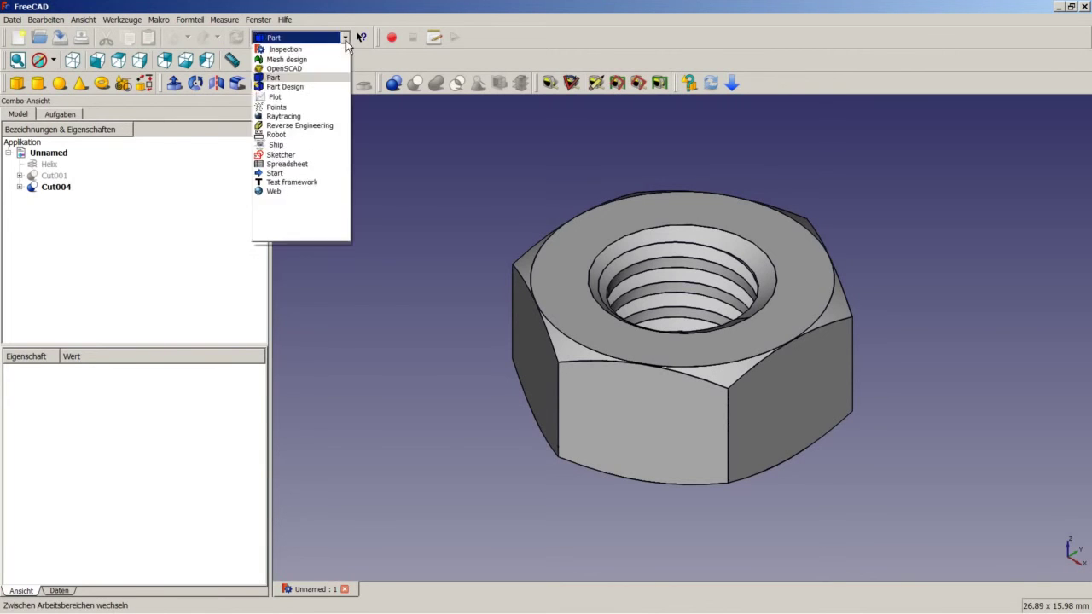
left_click(303, 164)
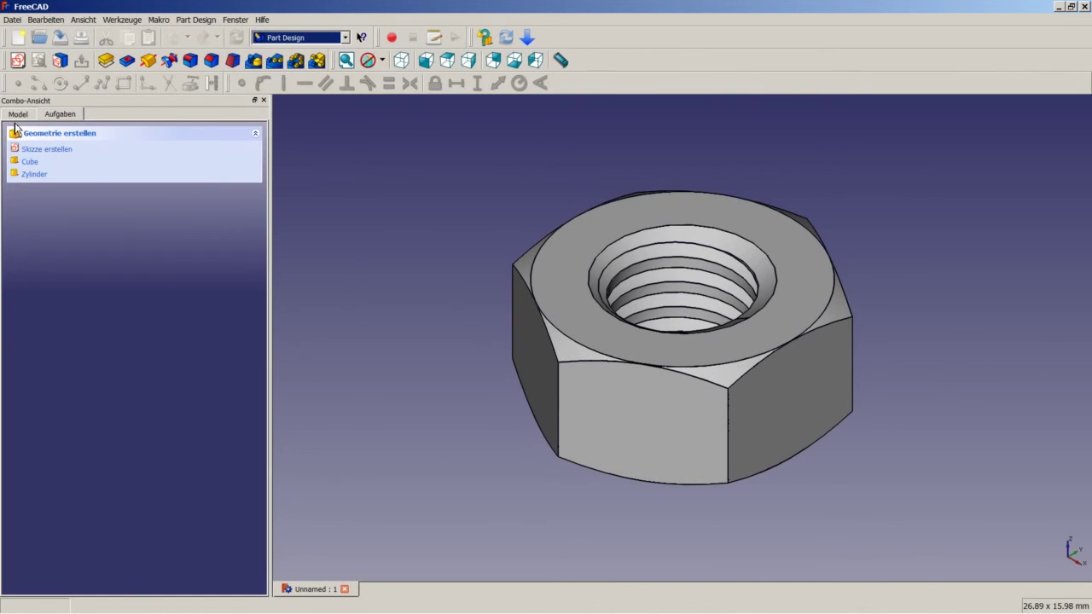
left_click(17, 60)
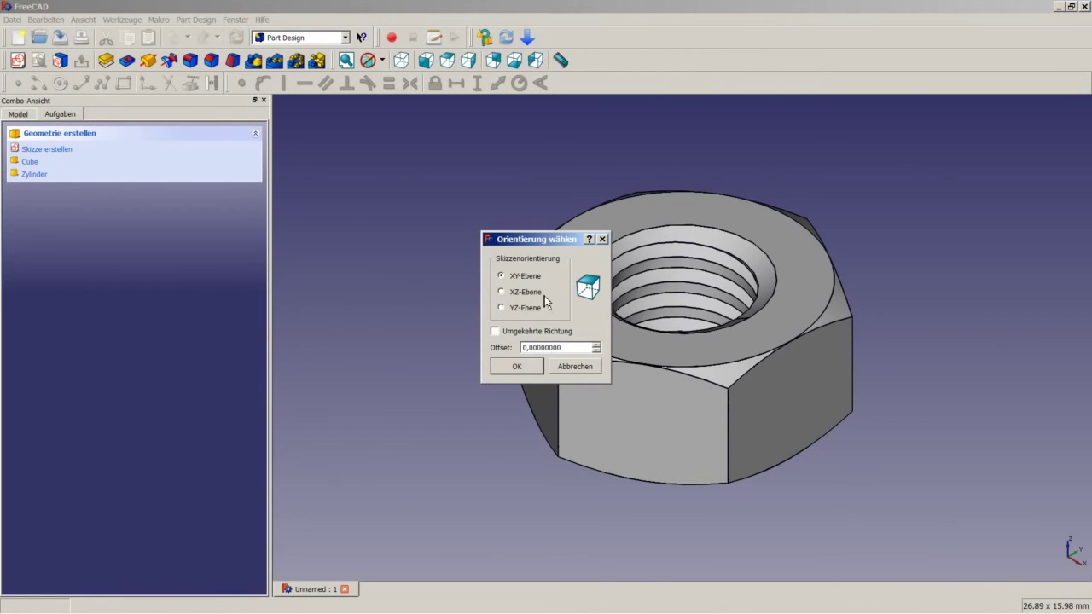
left_click(526, 308)
left_click(517, 366)
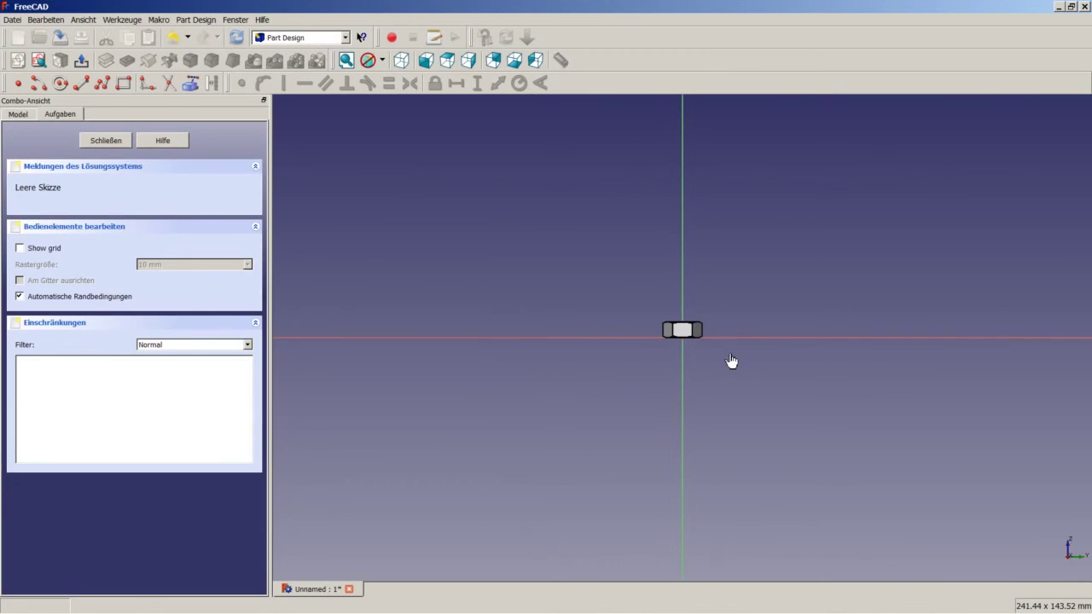
scroll(702, 337, "up", 4)
scroll(702, 340, "up", 1)
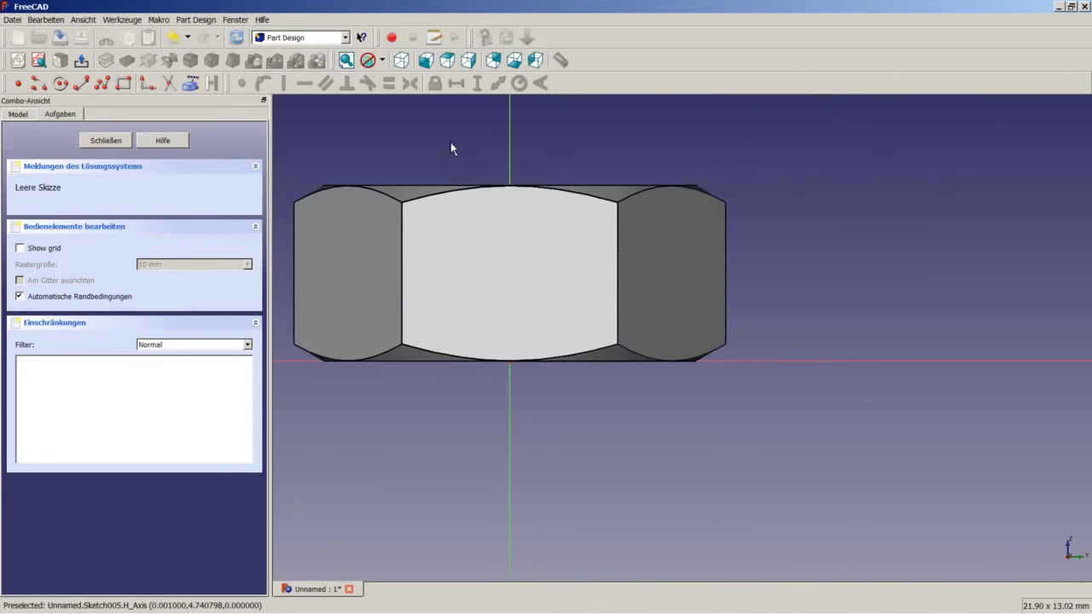
left_click(105, 86)
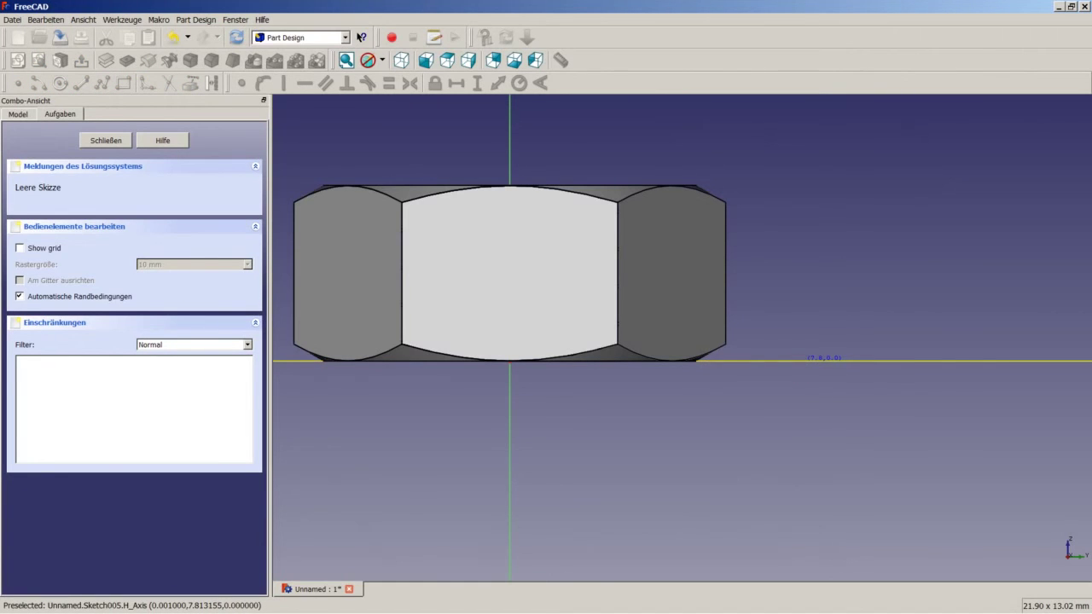
- Draw a closed triangle on the horizontal axis and make its left edge vertical
left_click(803, 359)
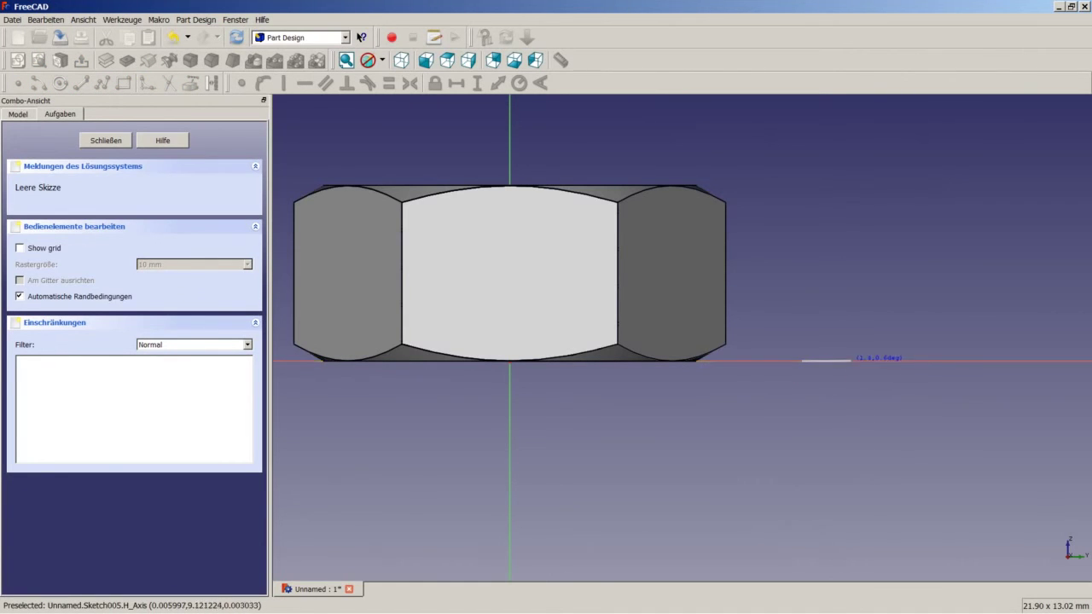
left_click(856, 360)
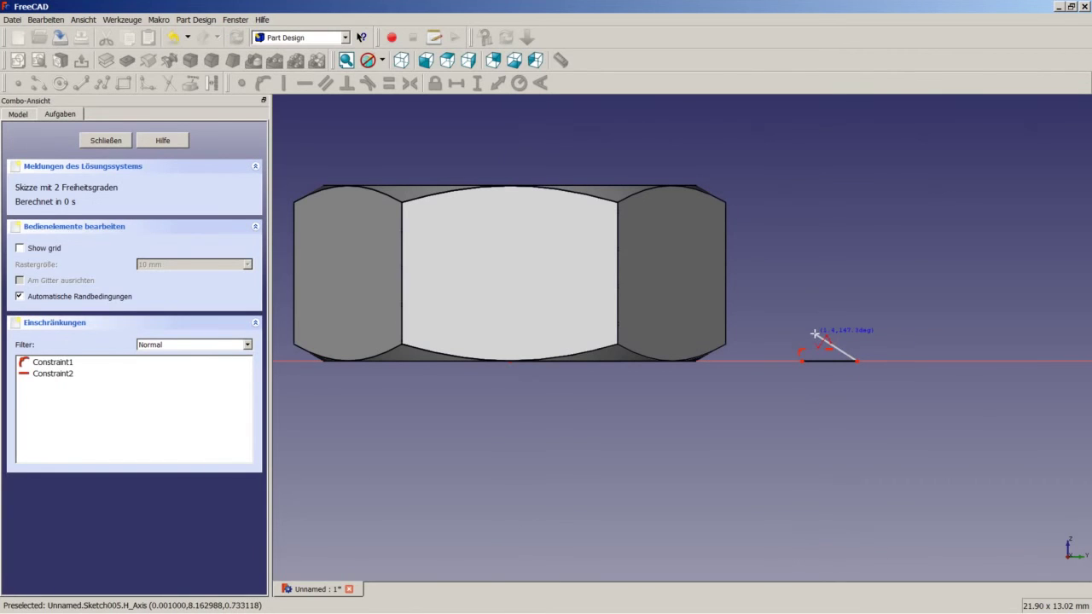
left_click(807, 317)
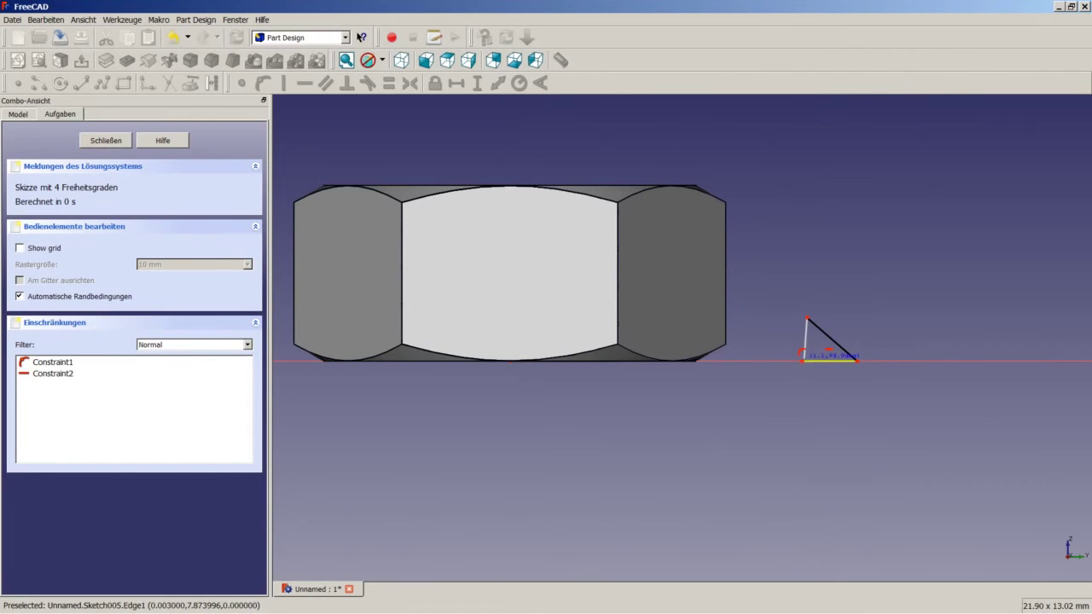
left_click(804, 358)
left_click(805, 351)
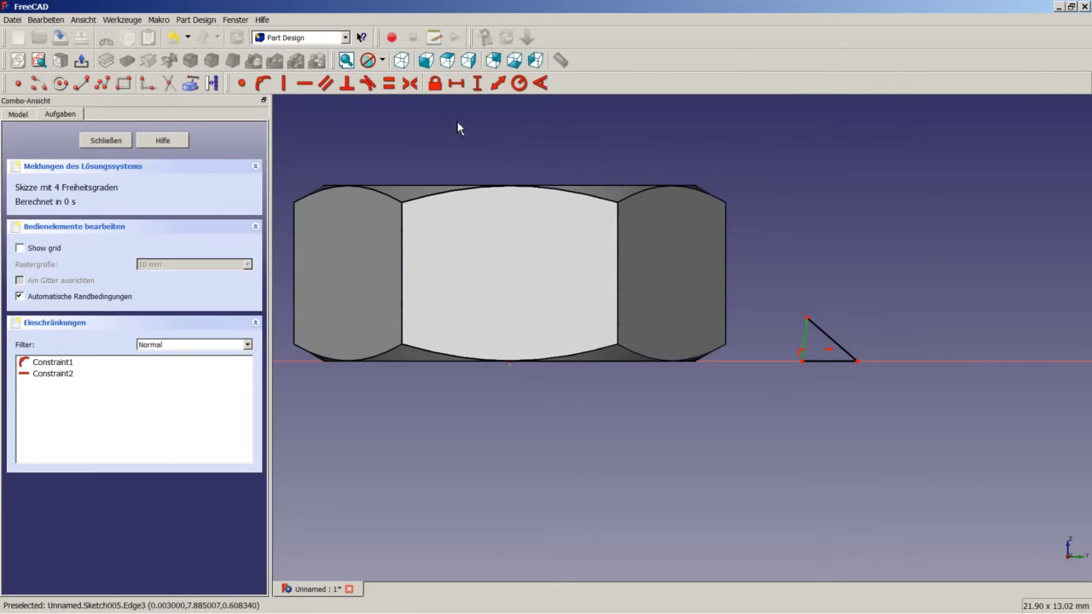
left_click(284, 84)
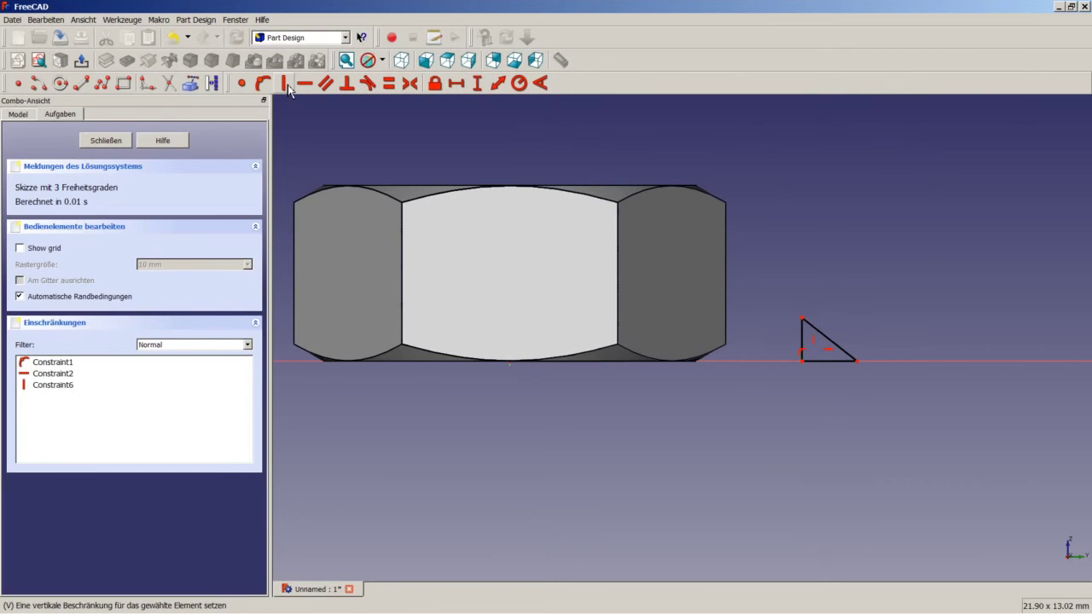
- Constrain the angle between the triangle's bottom and sloped edges to 30°
left_click(840, 360)
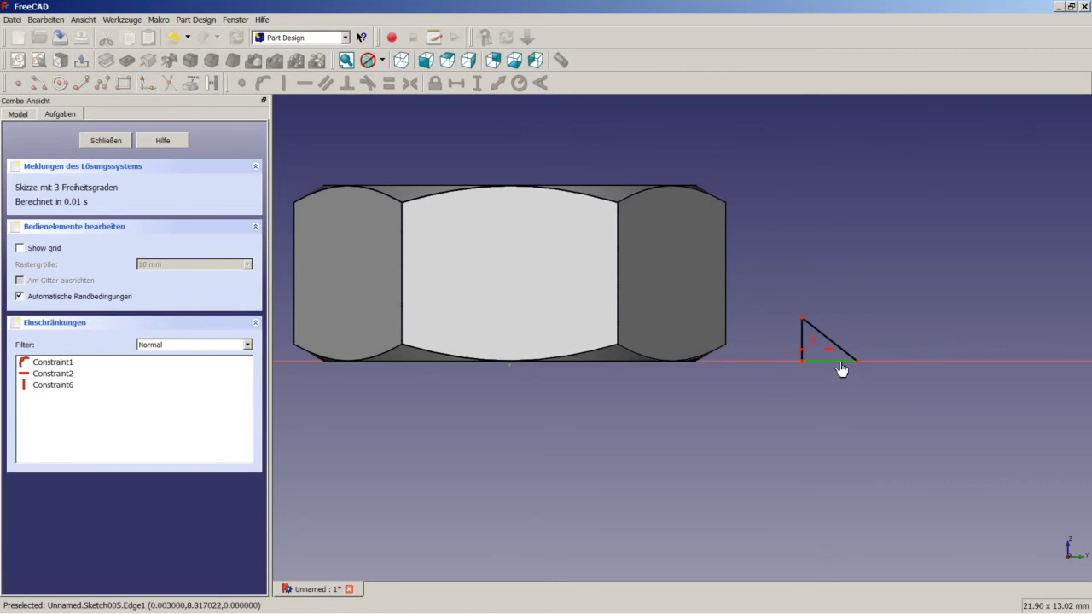
left_click(843, 352)
left_click(541, 83)
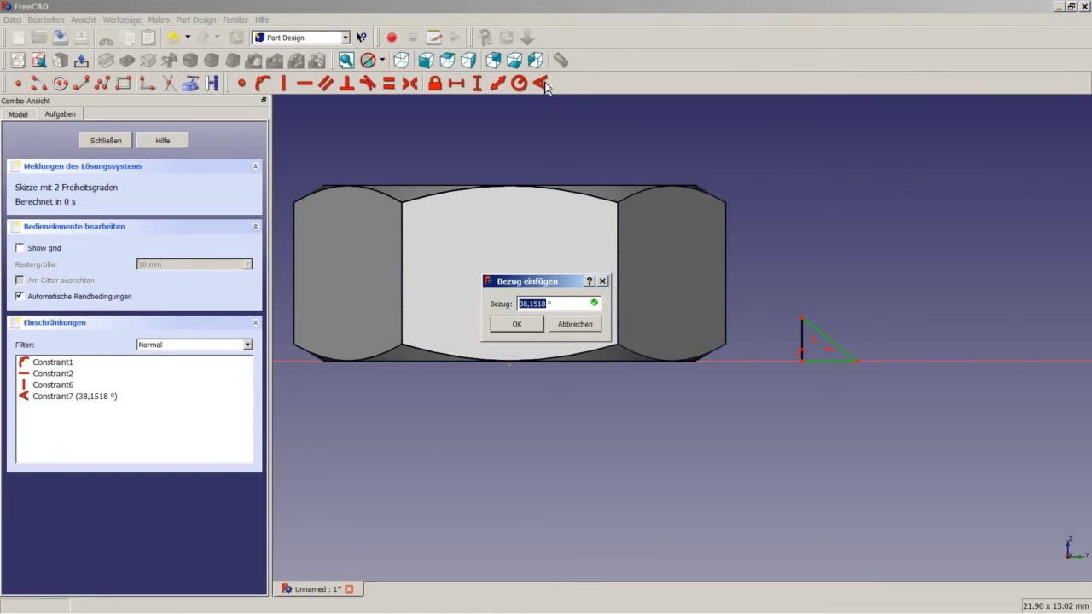
type("30")
key("Return")
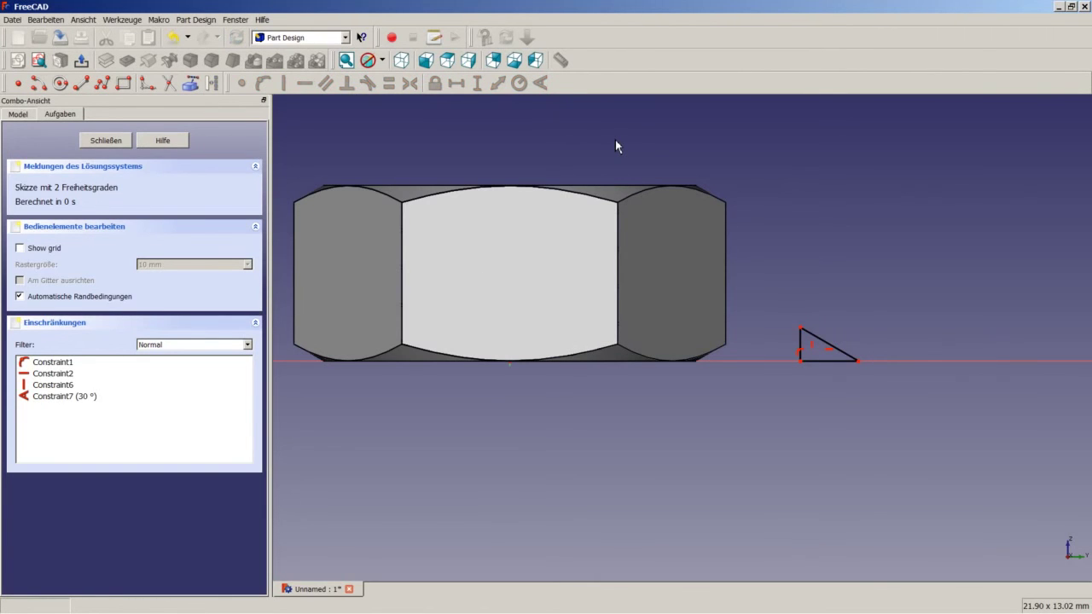
- Set the triangle corners' horizontal distances from the vertical axis to 2,4 mm and 3,1 mm
left_click(799, 362)
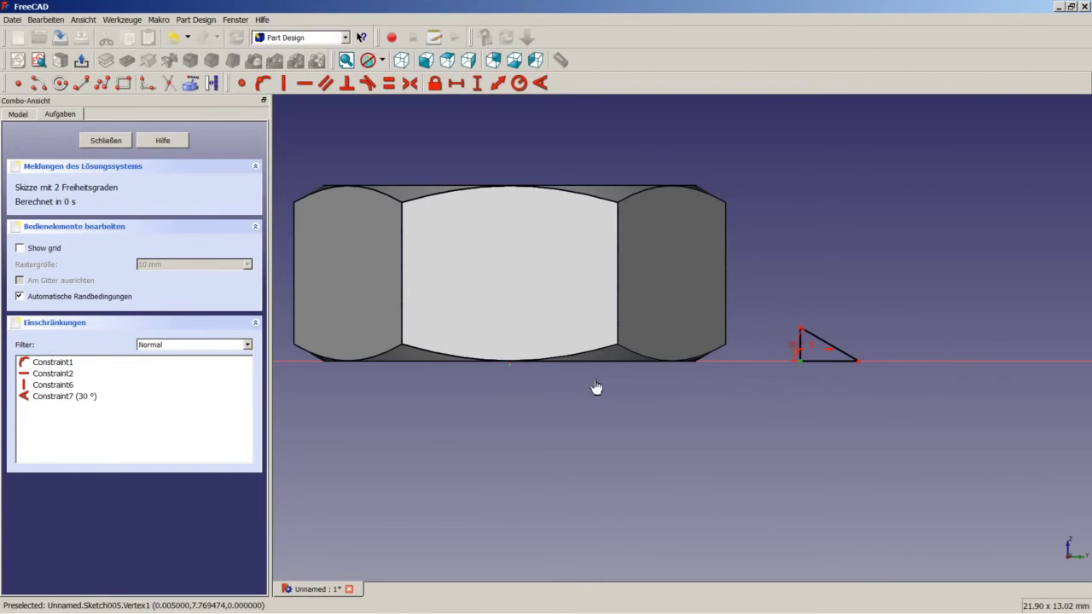
left_click(512, 368)
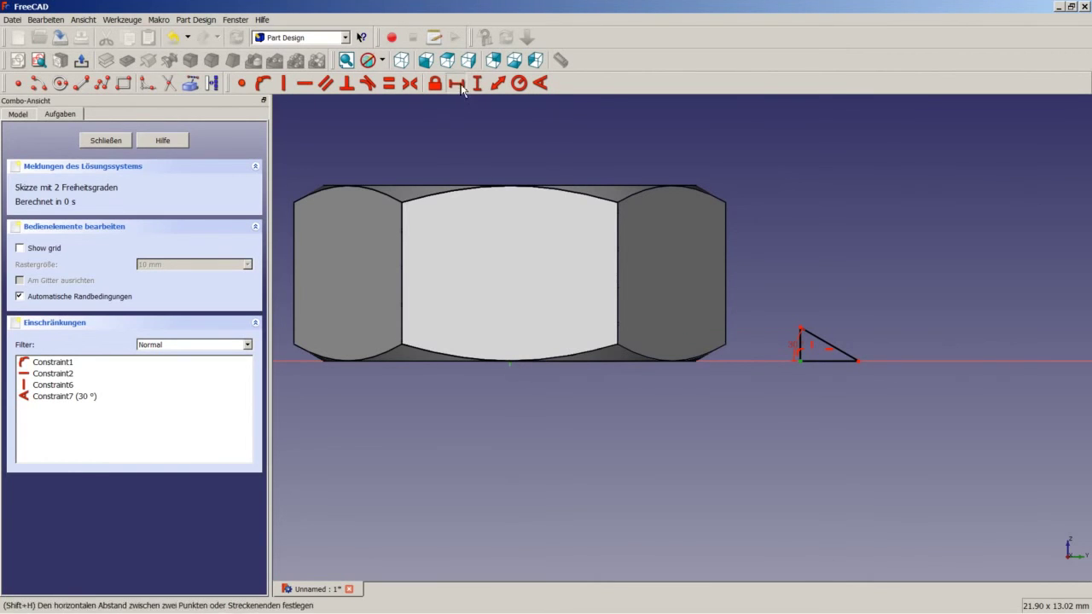
left_click(457, 83)
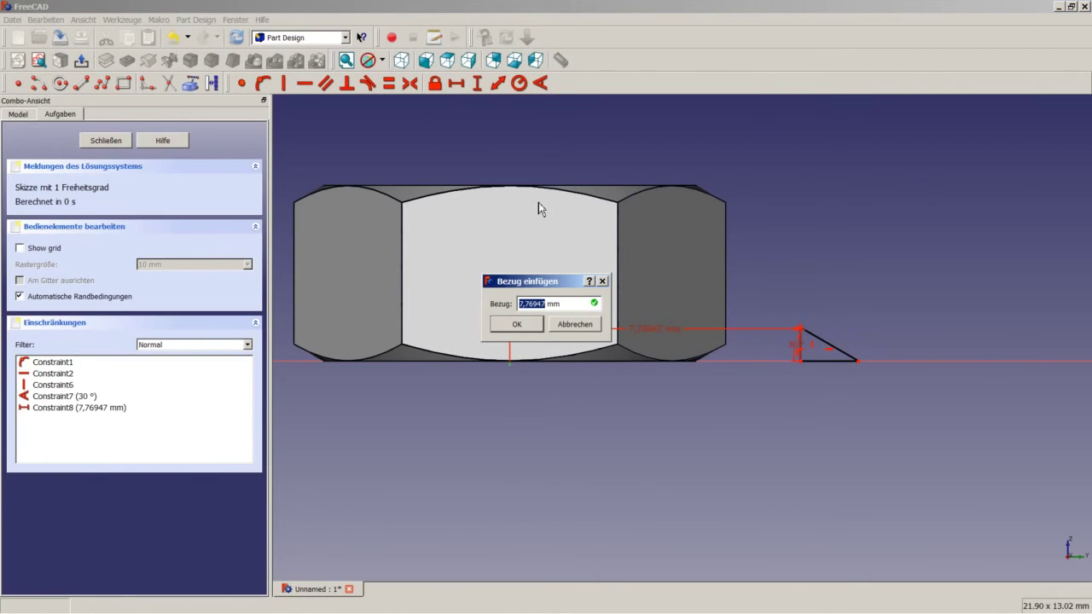
type("2,4")
key("Return")
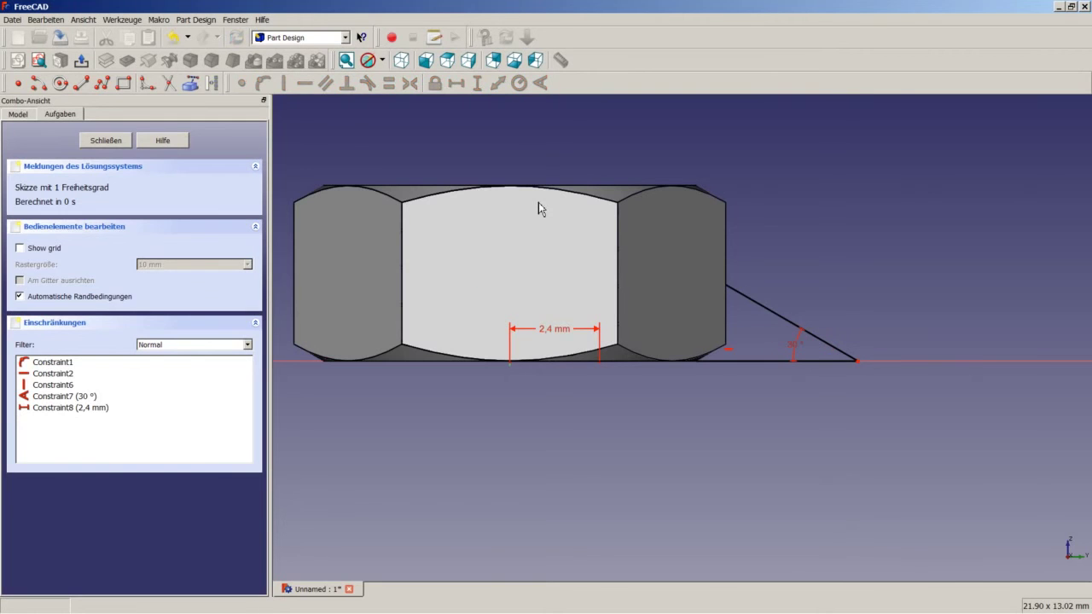
left_click(851, 364)
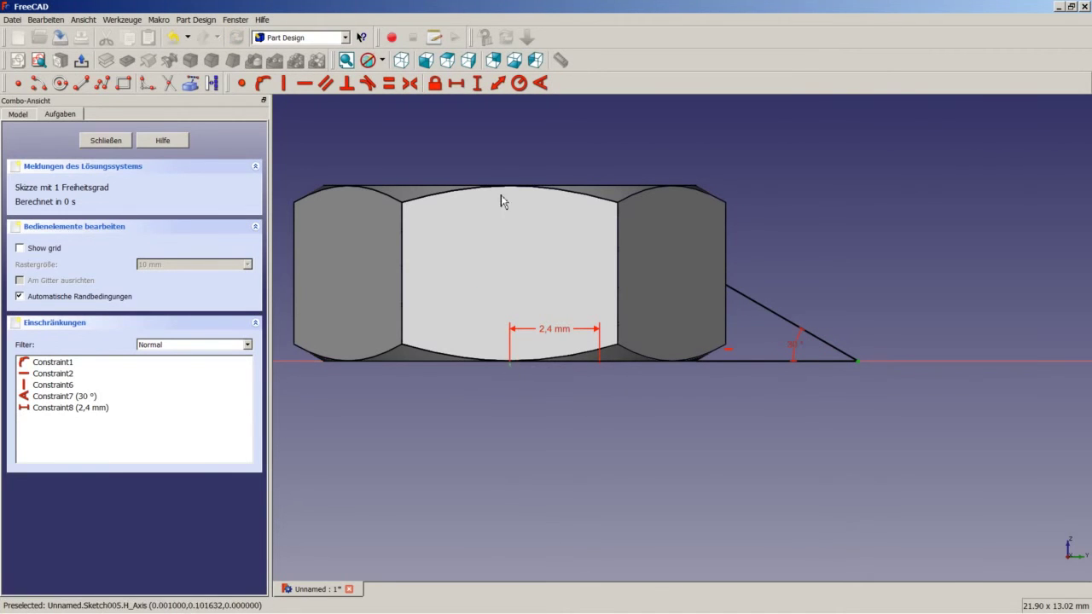
left_click(463, 87)
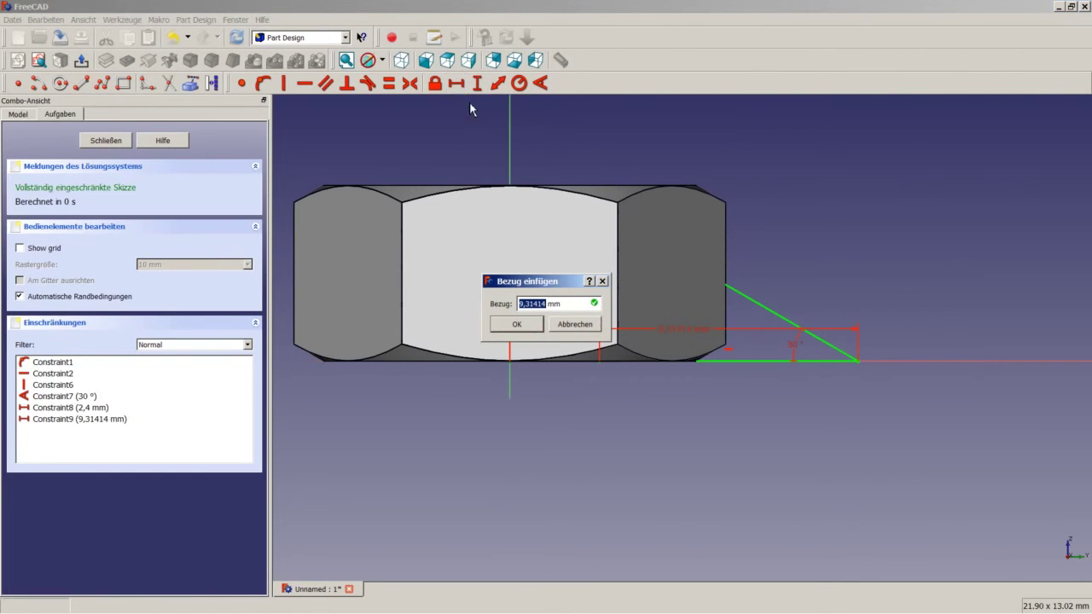
type("3")
key("Return")
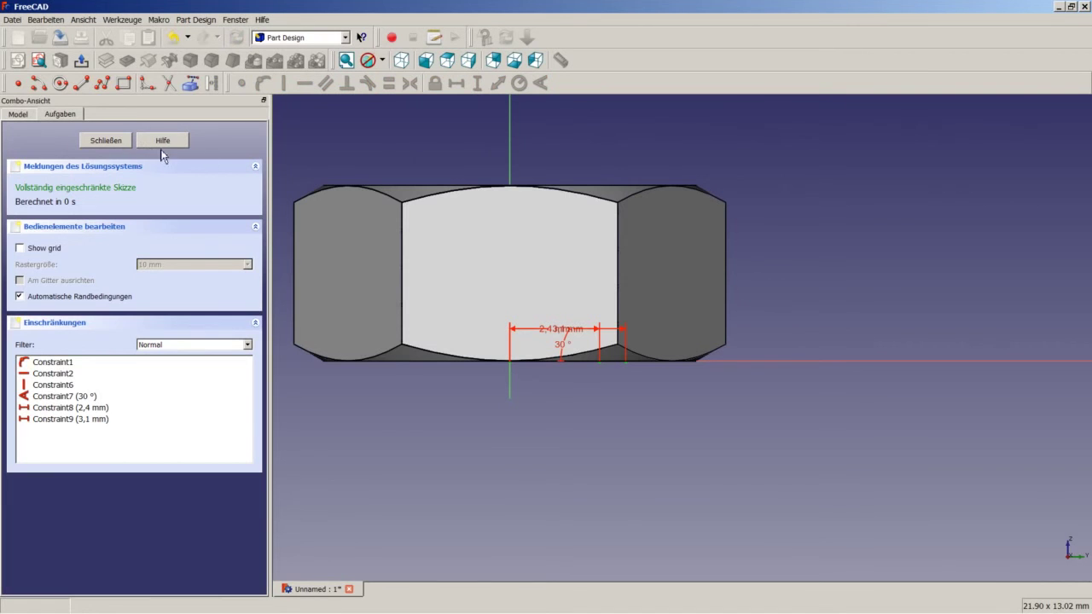
- Switch to wireframe display, zoom in, and close the triangle sketch
left_click(385, 63)
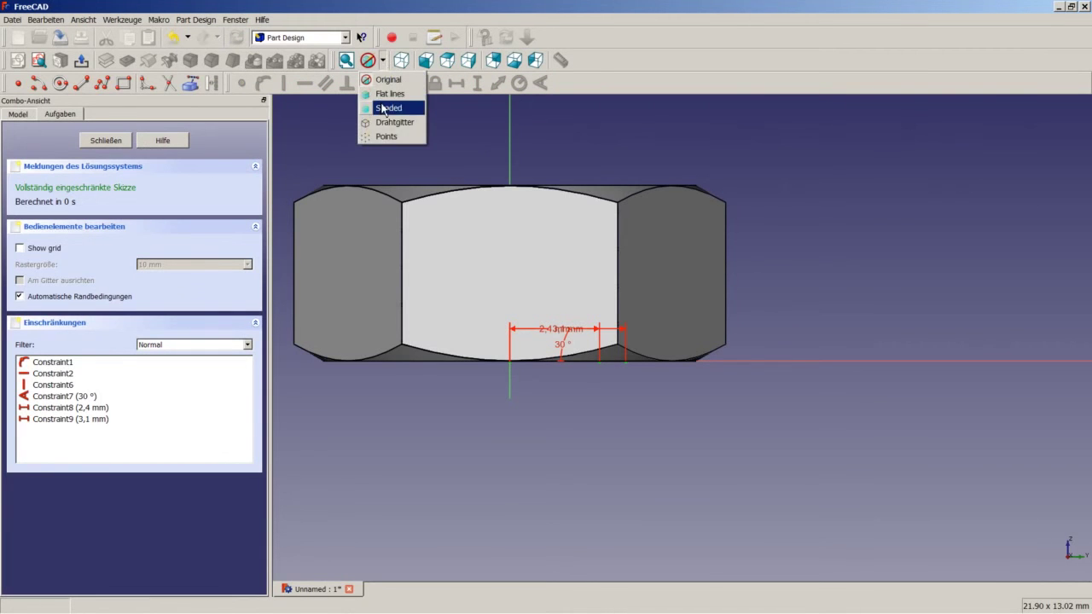
left_click(391, 123)
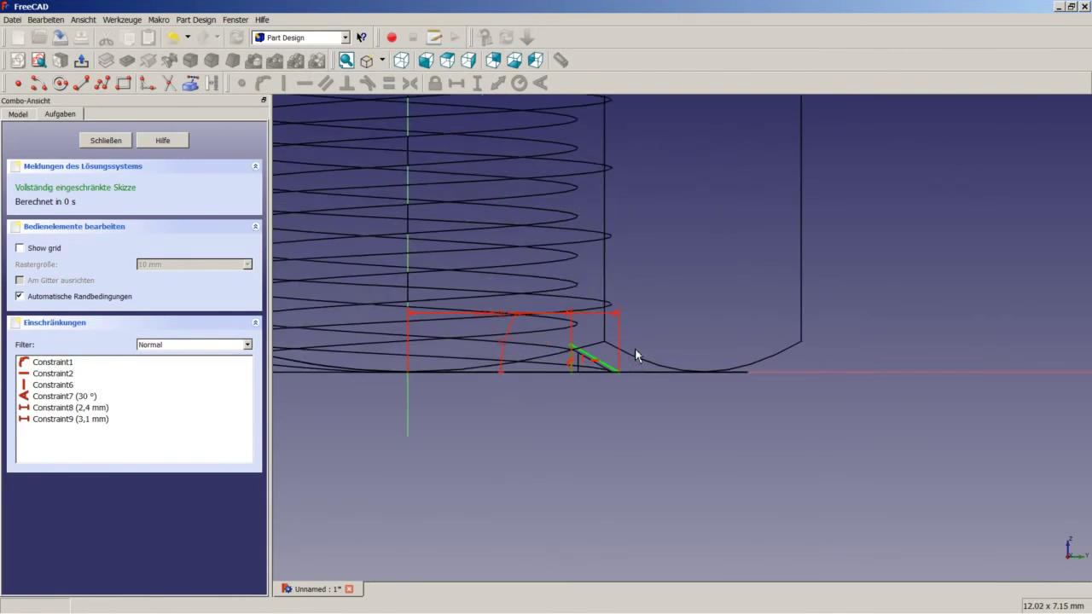
scroll(638, 351, "up", 3)
scroll(605, 295, "up", 3)
scroll(521, 349, "up", 2)
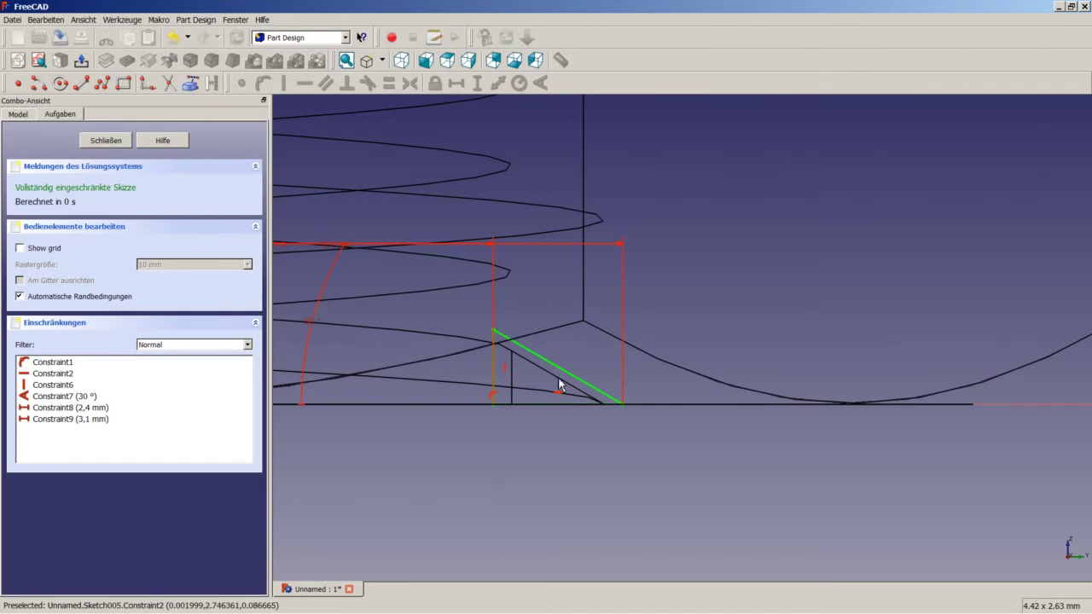
left_click(107, 140)
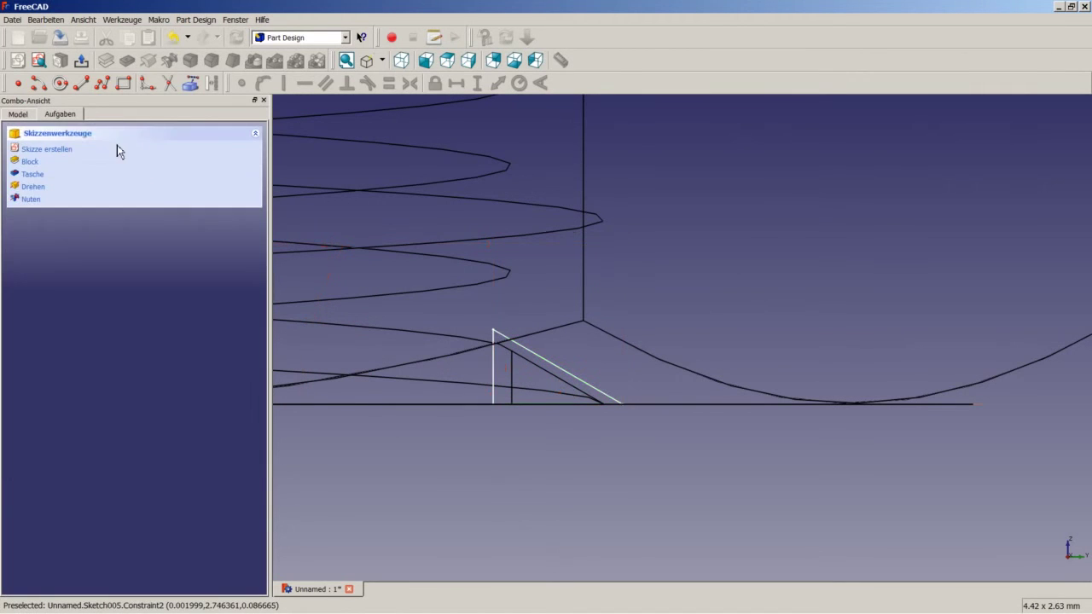
- Restore shaded display and revolve Sketch005 360° about the vertical sketch axis into Revolution003
left_click(382, 60)
left_click(386, 95)
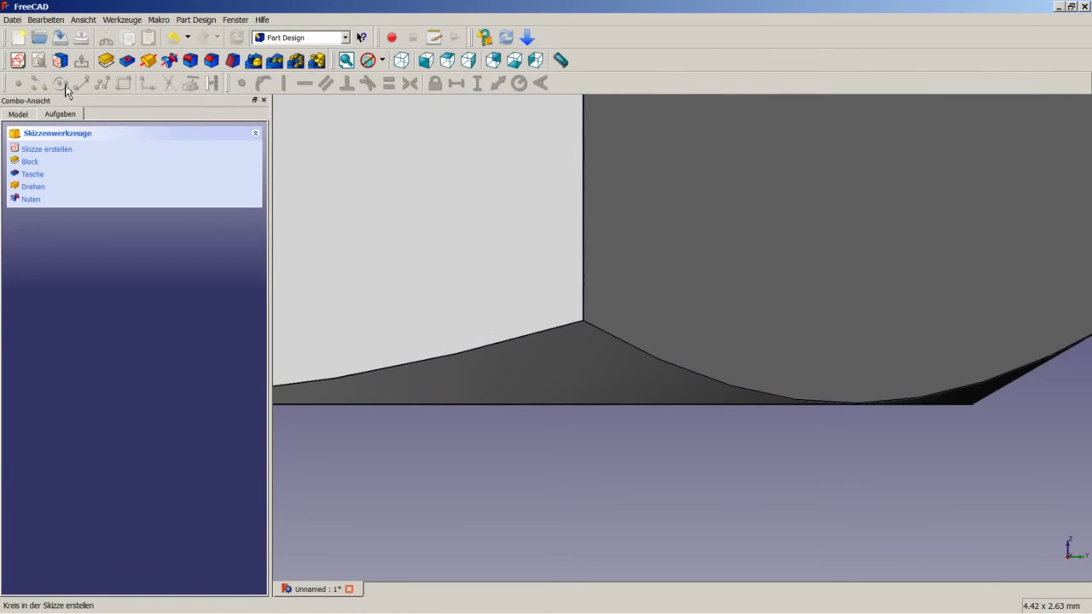
left_click(38, 61)
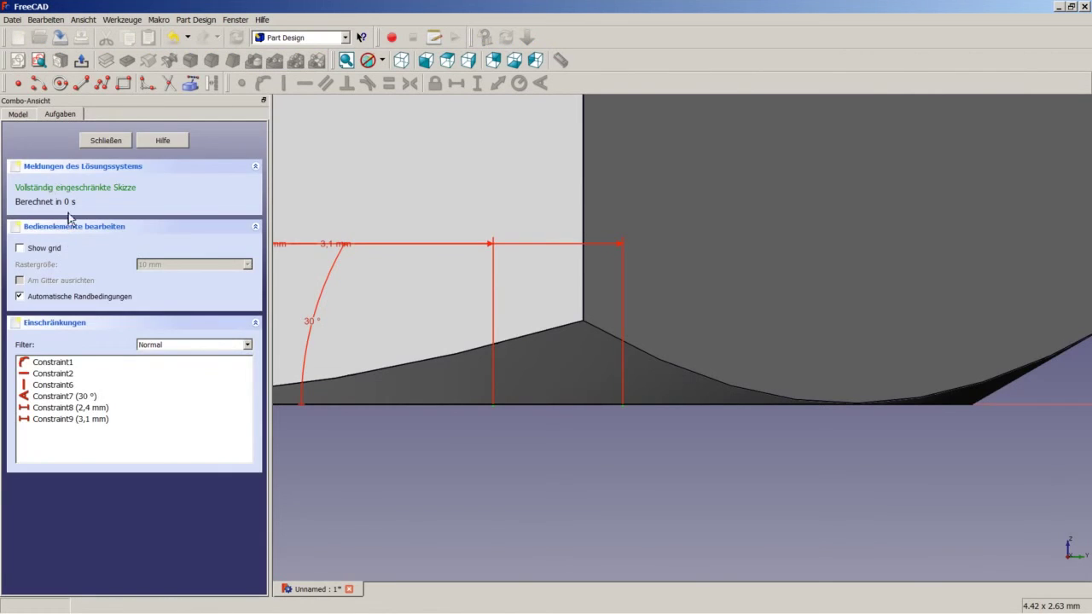
left_click(118, 141)
left_click(20, 114)
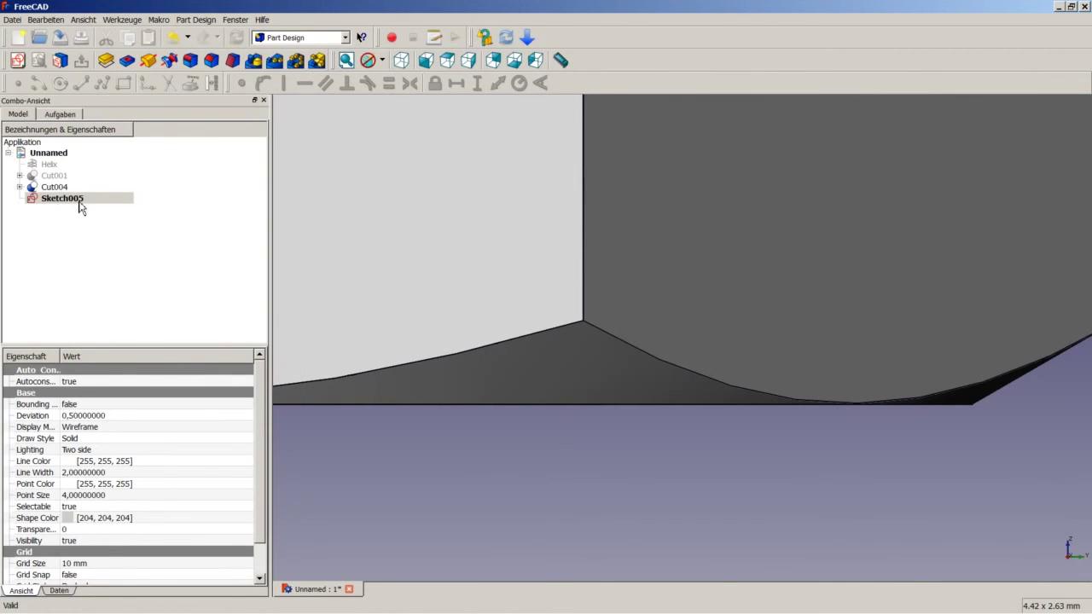
left_click(148, 60)
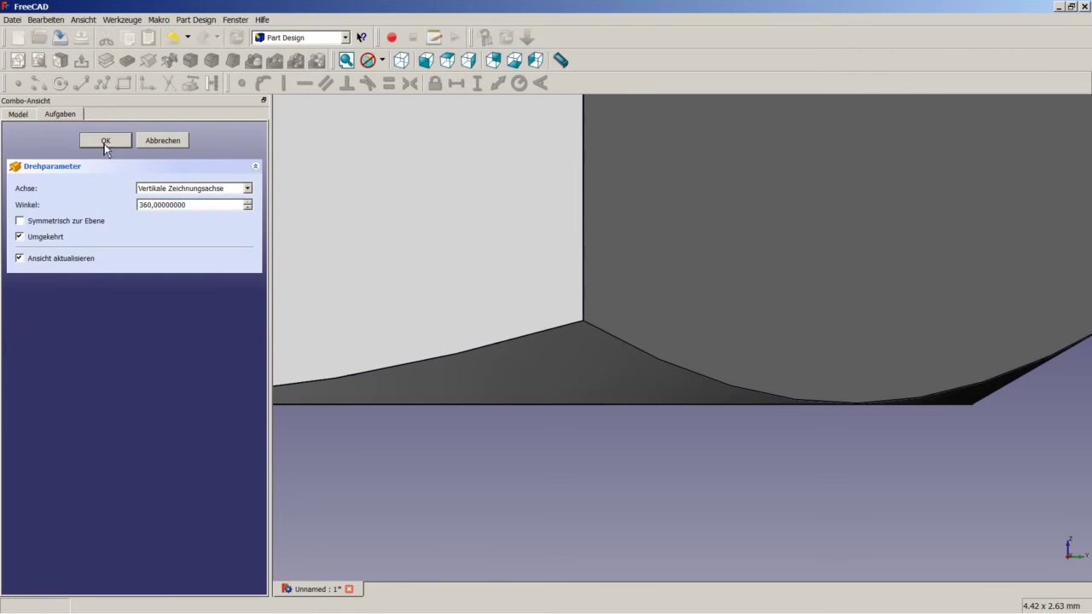
left_click(105, 142)
scroll(426, 209, "down", 5)
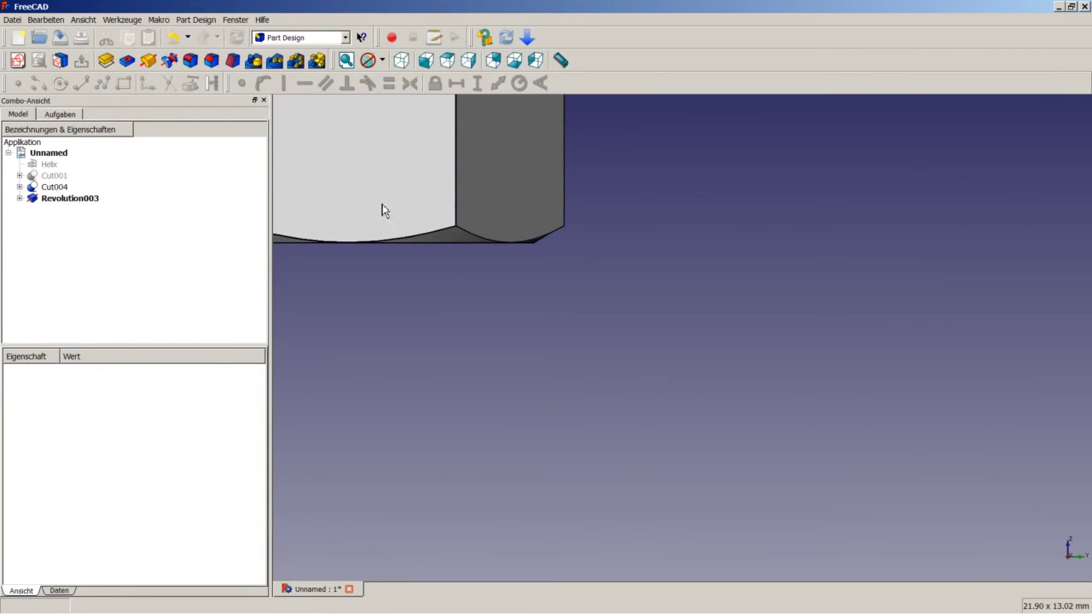
left_click(68, 188)
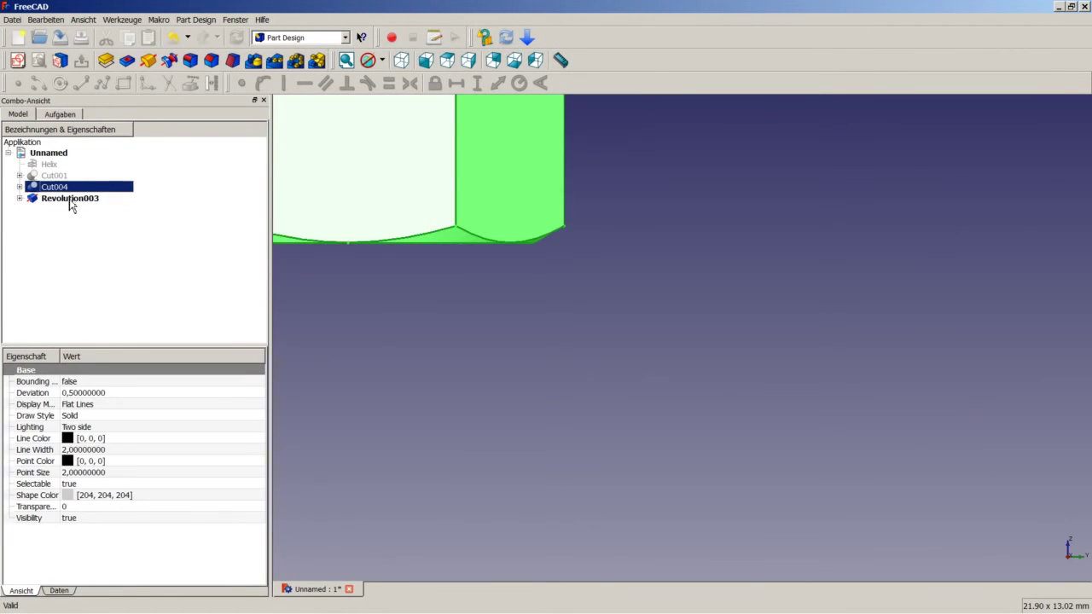
- Subtract Revolution003 from Cut004 with the Part workbench's Boolean Cut, creating Cut005
left_click(71, 200, "ctrl")
left_click(345, 38)
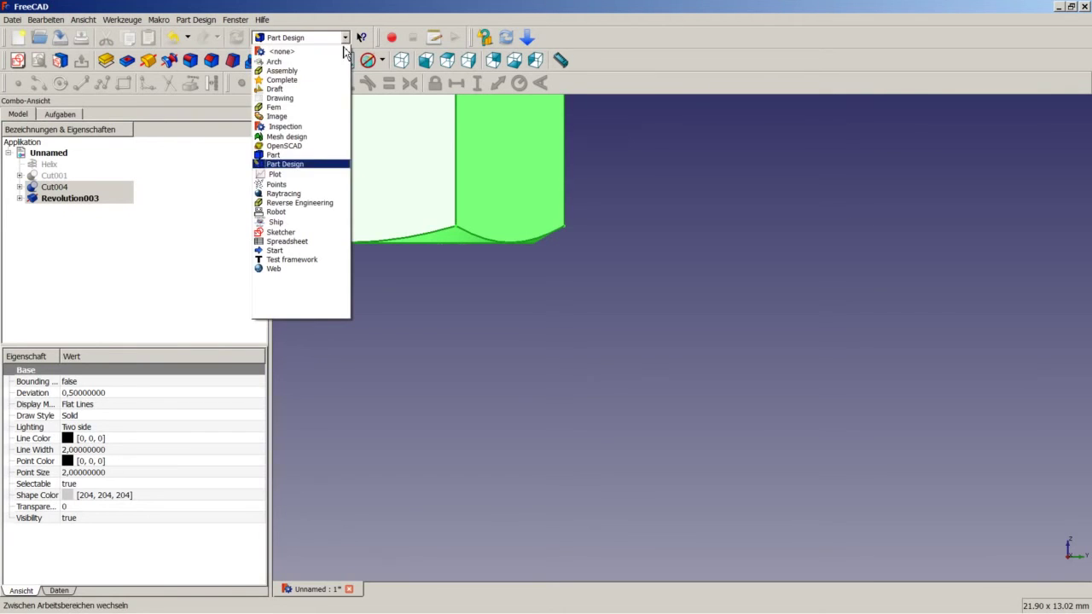
left_click(294, 156)
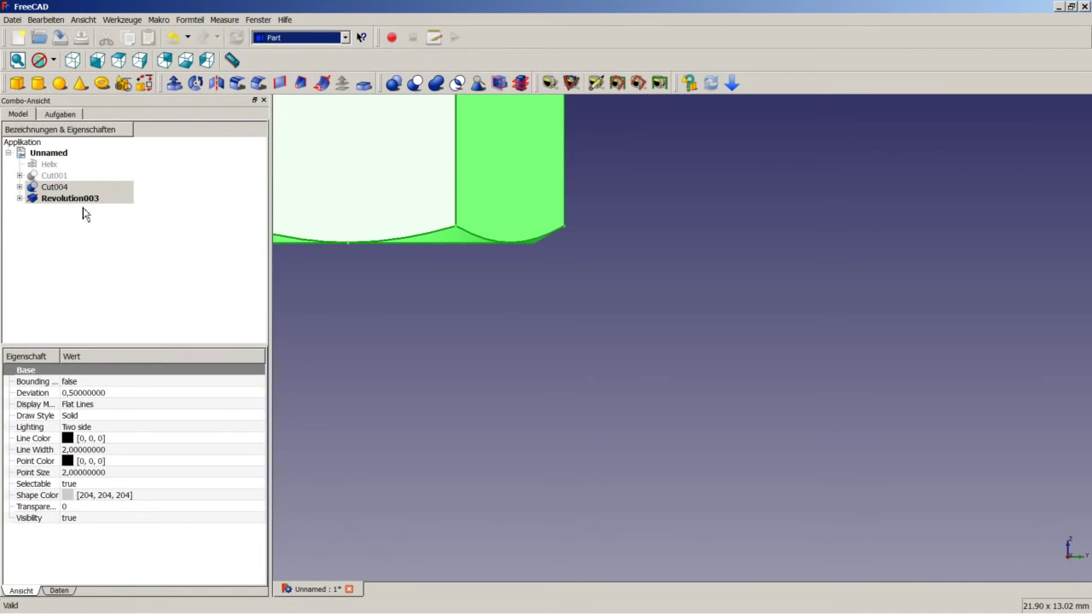
left_click(417, 87)
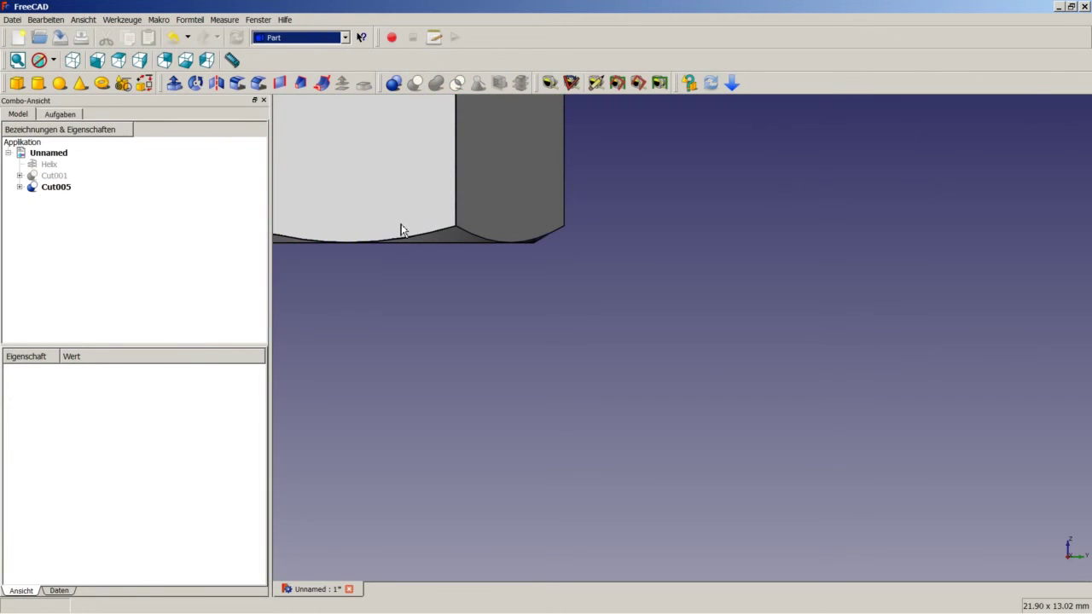
- Orbit around the finished nut, then set the isometric view and fit it to fill the window
mouse_move(401, 230)
middle_mouse_down()
mouse_move(415, 171)
mouse_move(504, 173)
mouse_move(506, 197)
mouse_move(495, 190)
mouse_move(497, 163)
mouse_move(530, 156)
middle_mouse_up()
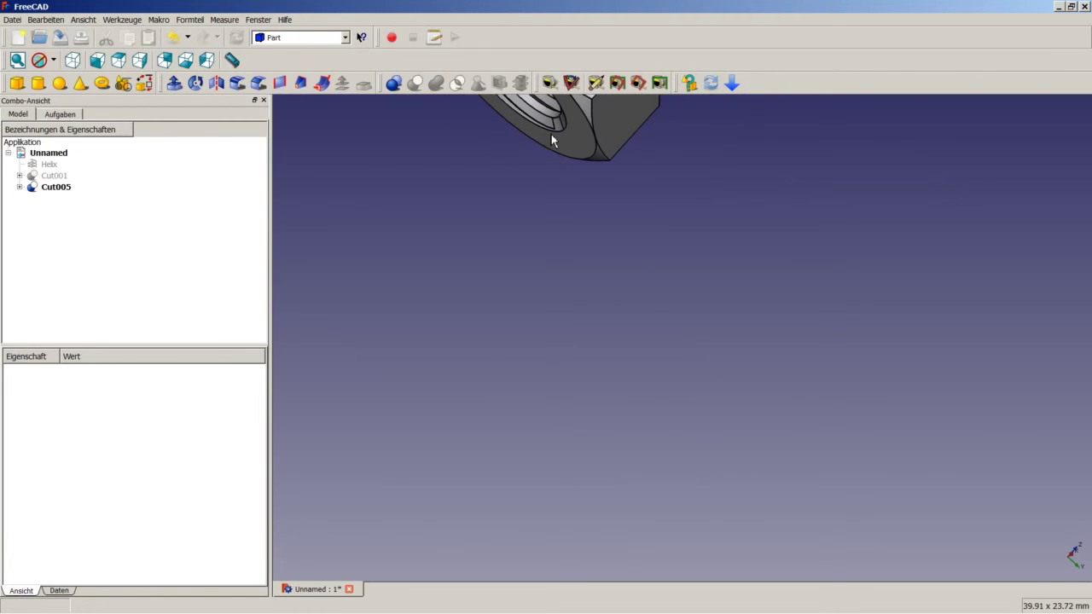
right_click(529, 165)
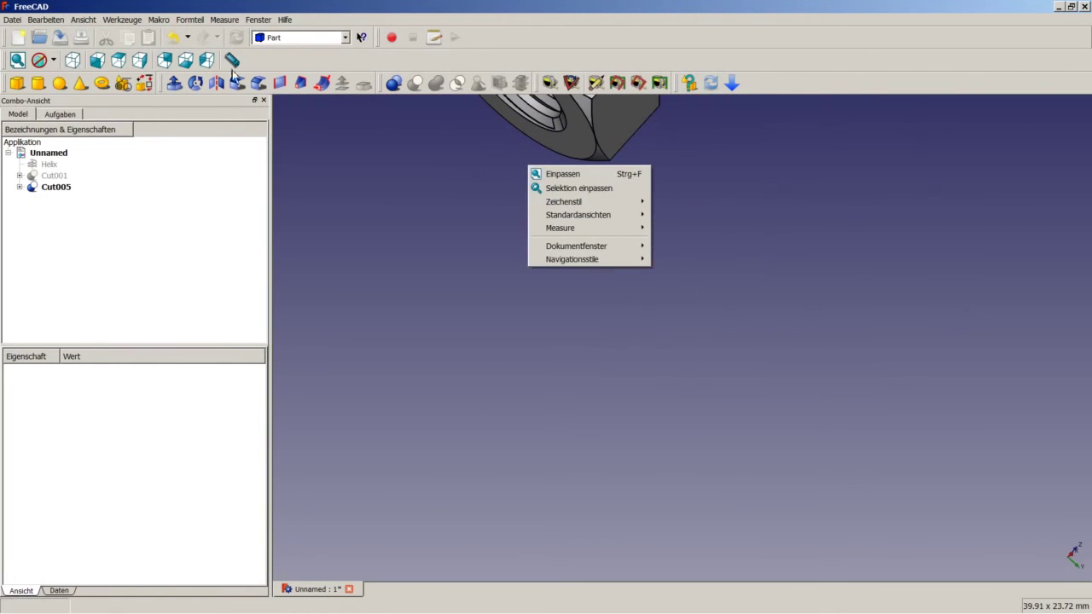
left_click(72, 59)
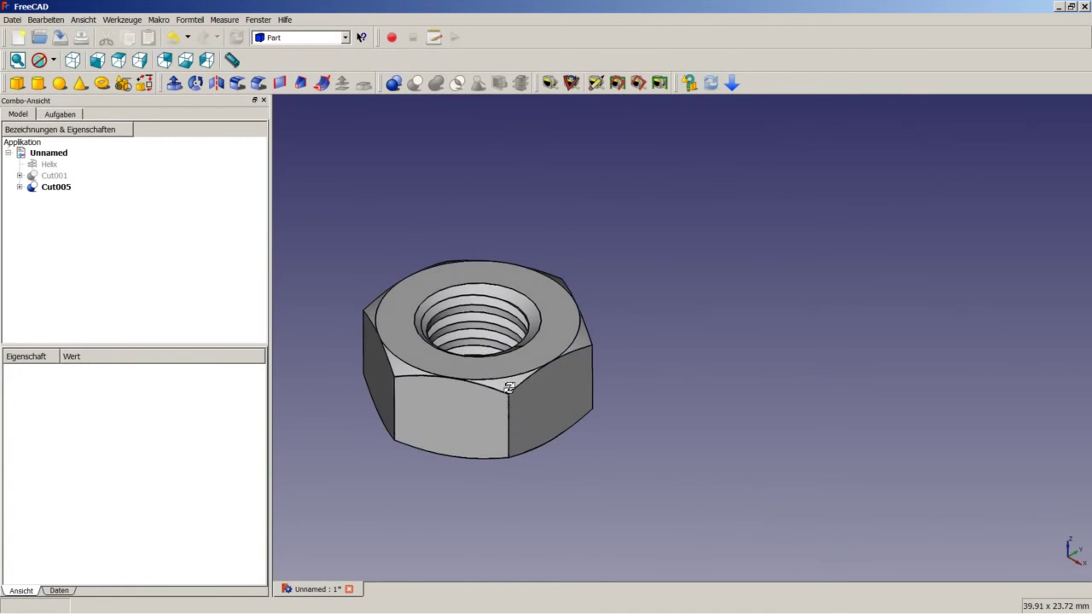
mouse_move(509, 387)
middle_mouse_down()
mouse_move(503, 336)
mouse_move(601, 417)
mouse_move(560, 386)
middle_mouse_up()
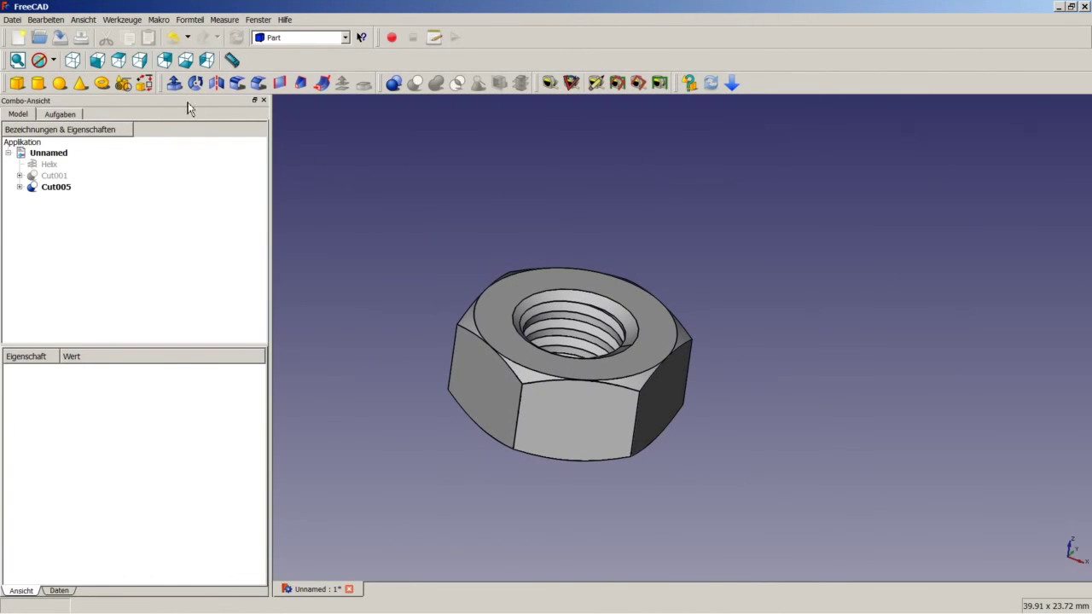
left_click(73, 59)
right_click(348, 216)
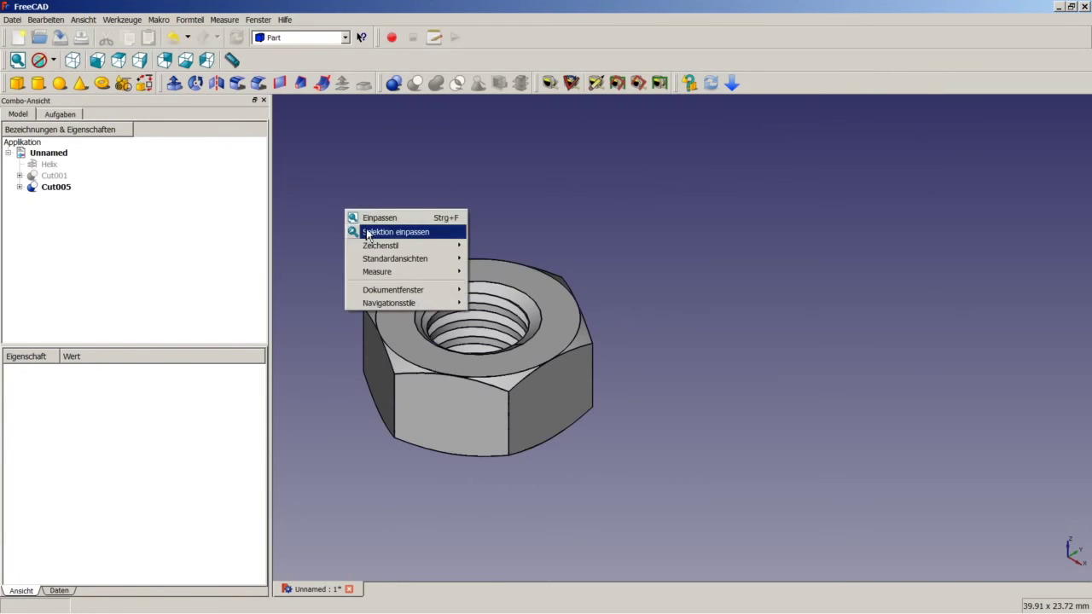
left_click(393, 229)
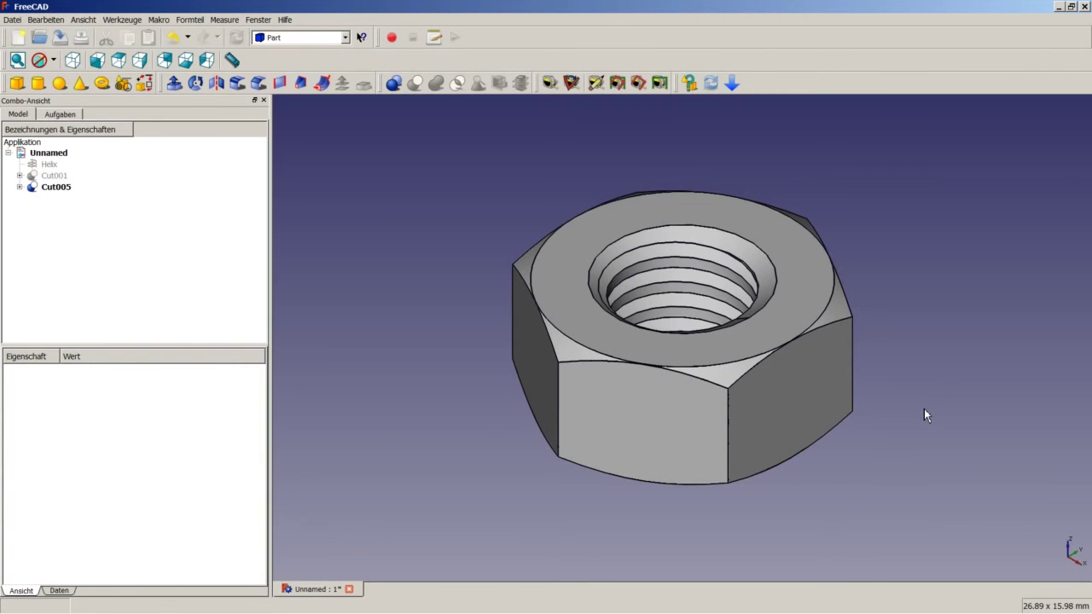
- Save and close the threaded nut model, then start a new Unnamed document
key("ctrl+s")
left_click(343, 589)
left_click(17, 38)
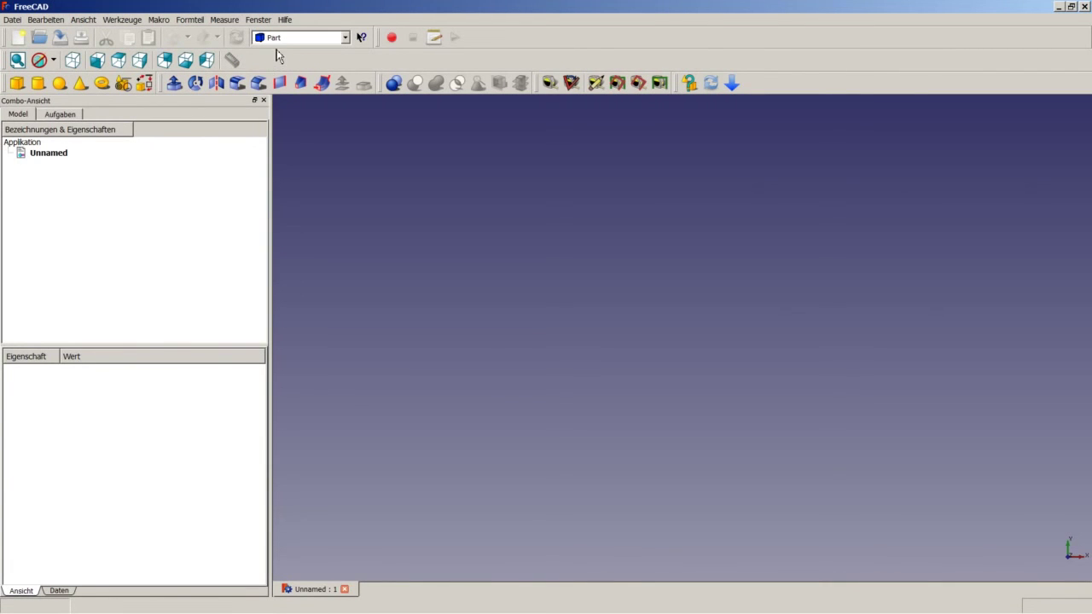
- Add a Cube with Length 40 mm and Width 80 mm, viewed isometrically and fitted
left_click(19, 85)
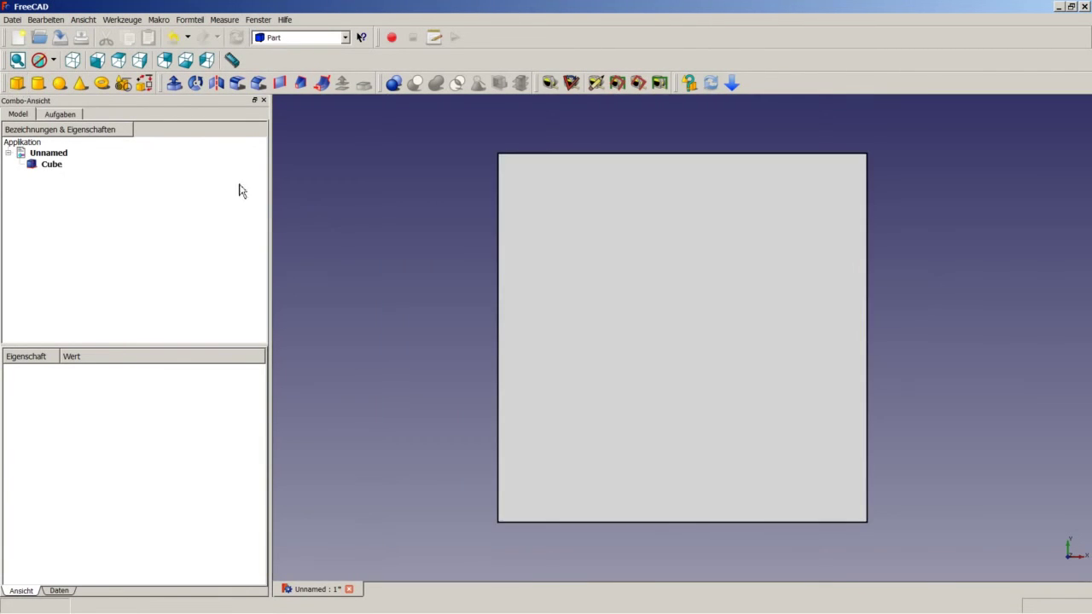
left_click(61, 170)
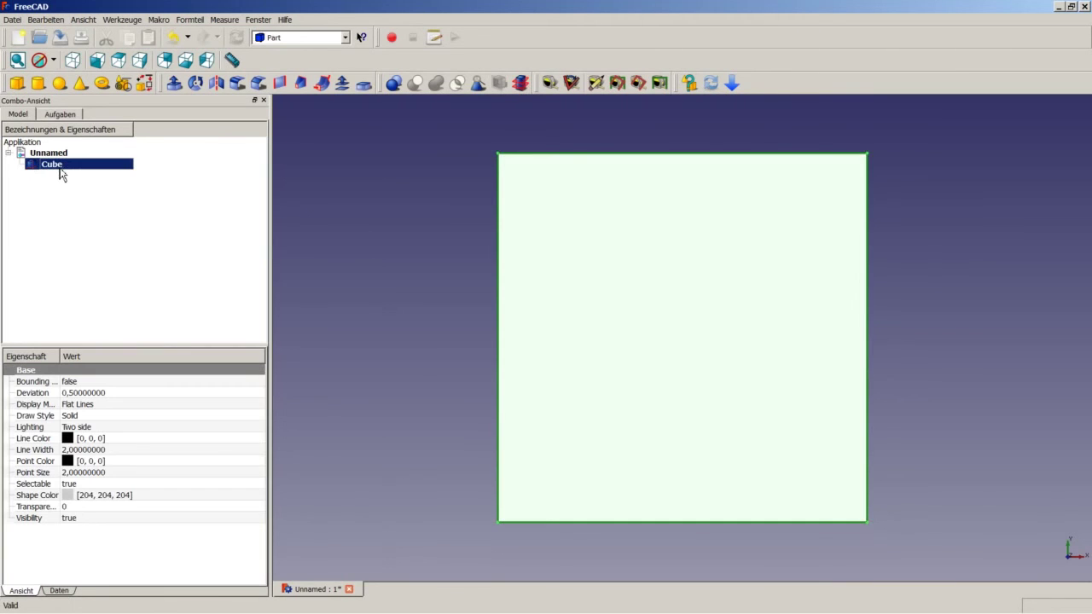
left_click(61, 591)
left_click(104, 427)
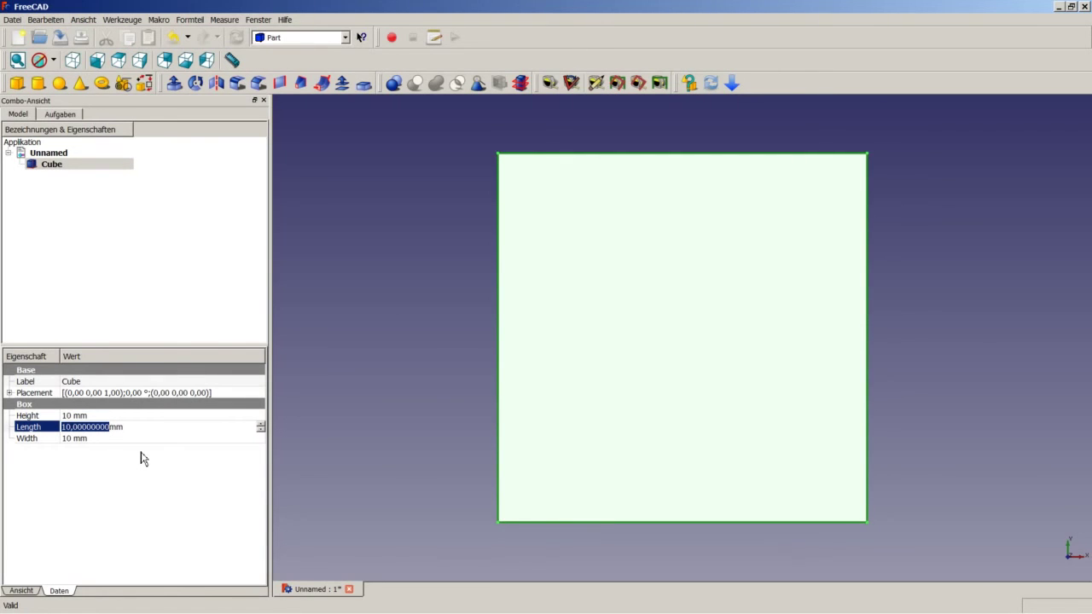
type("40")
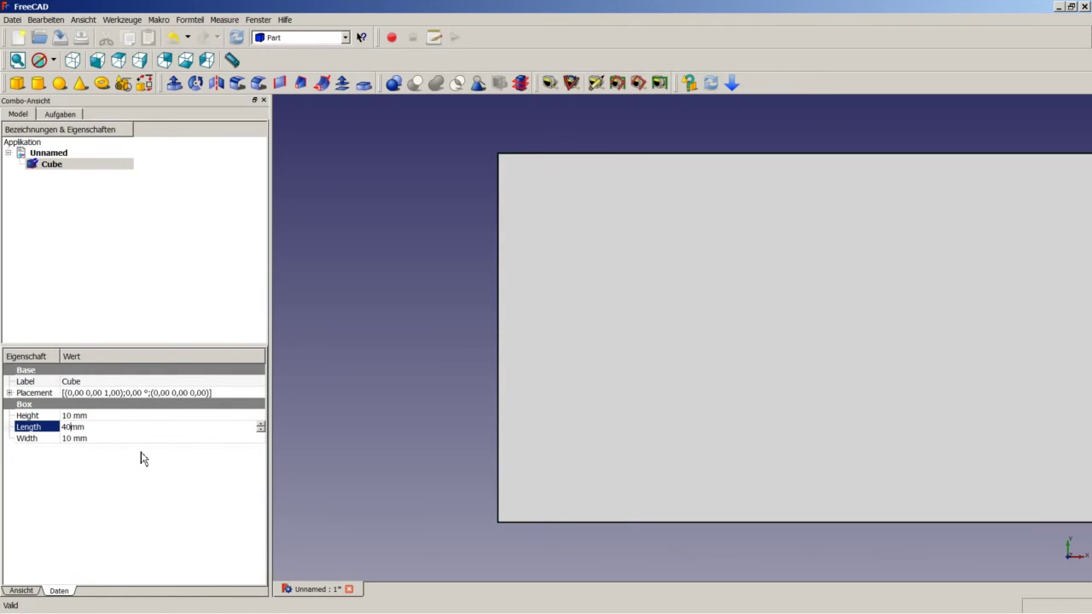
left_click(136, 438)
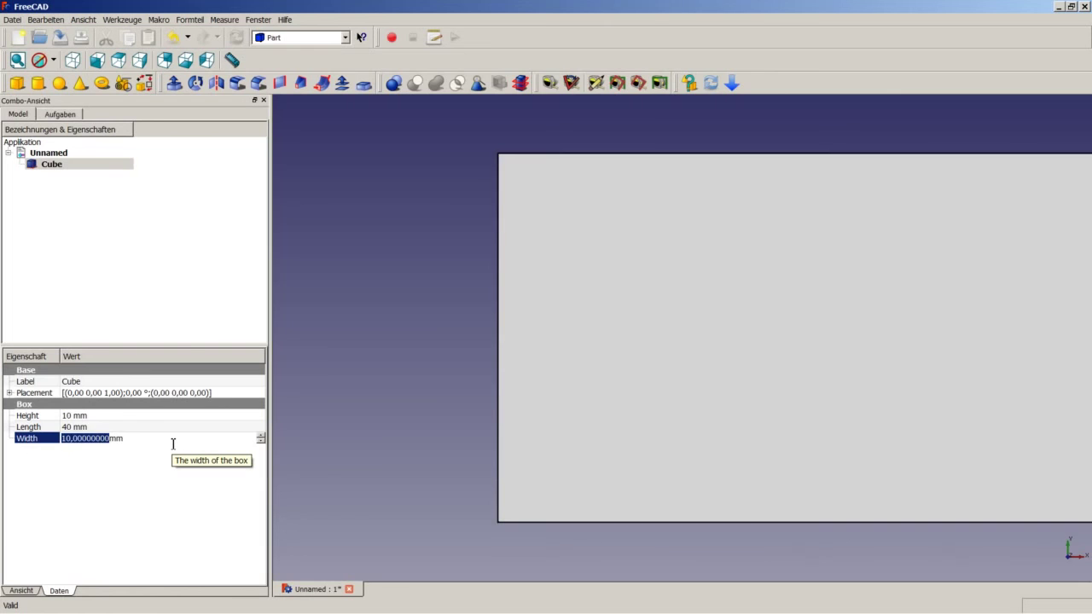
type("80")
key("Return")
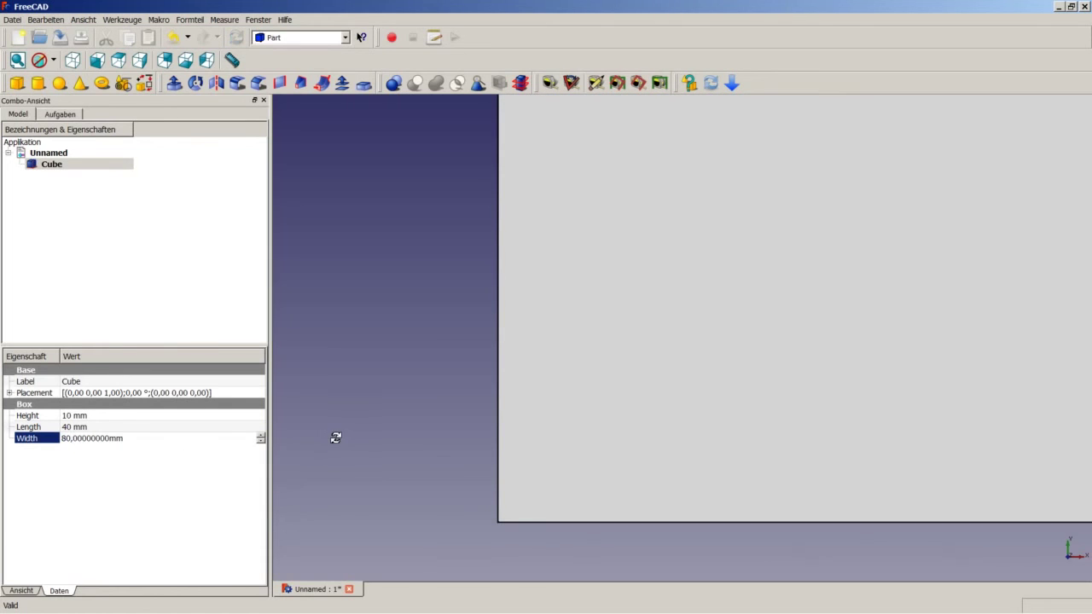
left_click(75, 61)
right_click(300, 161)
left_click(341, 165)
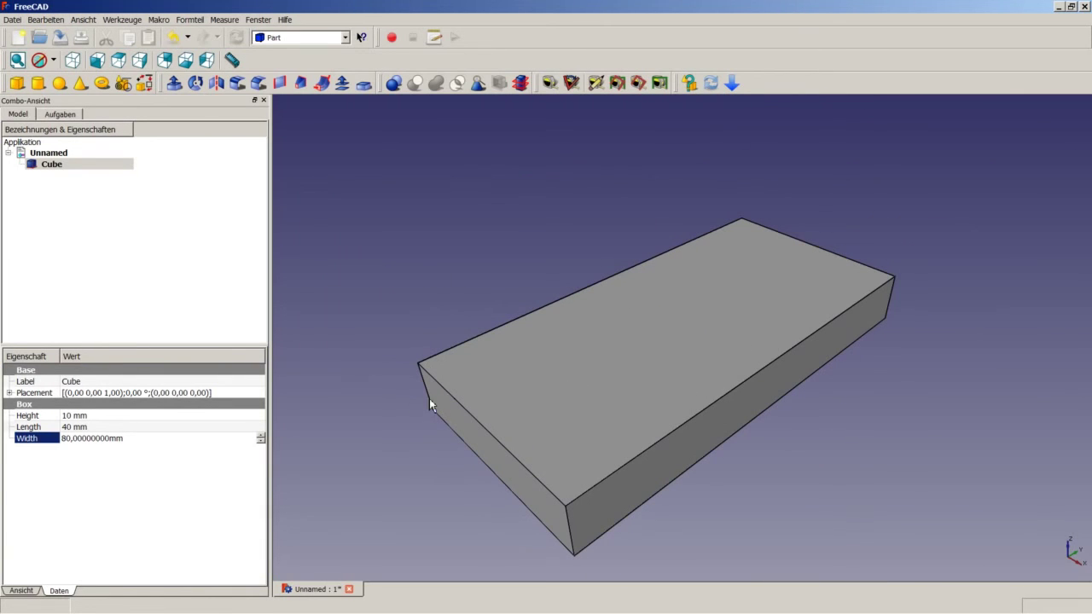
- Start a Part Design sketch on the plate's top face and draw a circle near a corner
left_click(562, 364)
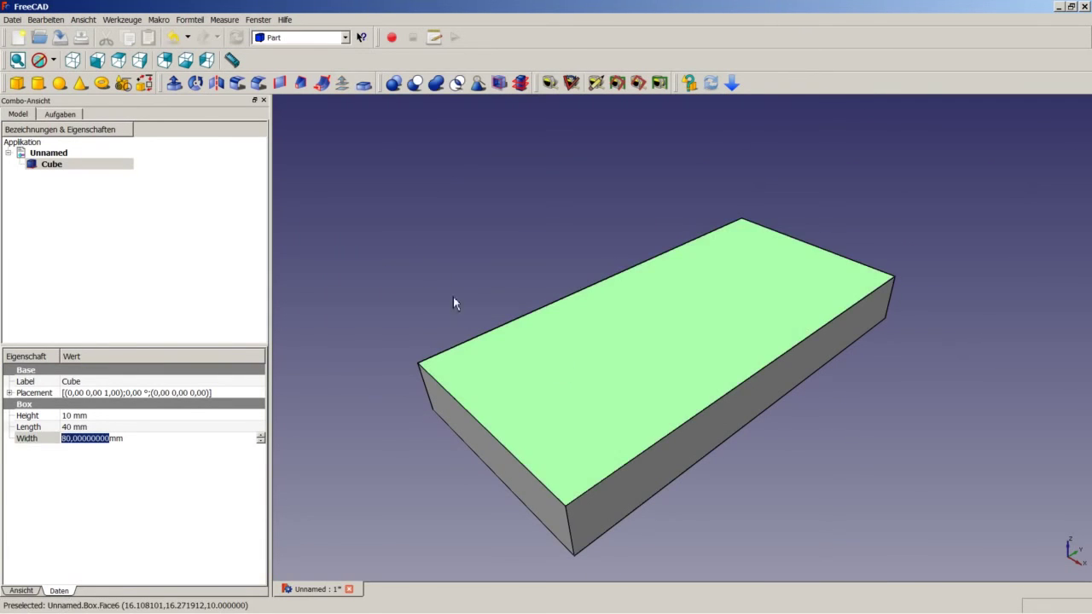
left_click(346, 38)
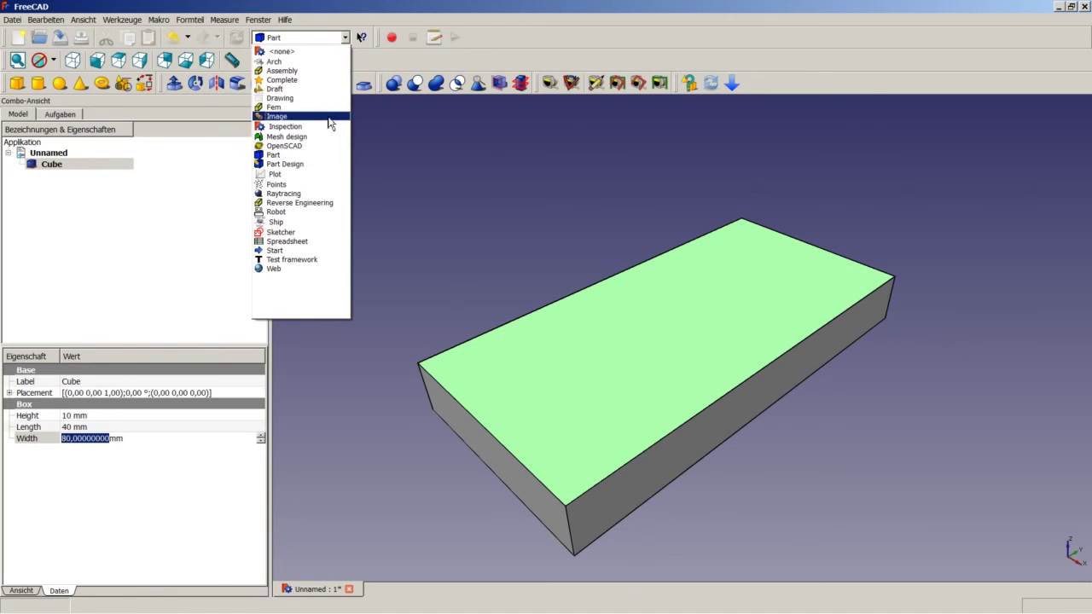
left_click(304, 163)
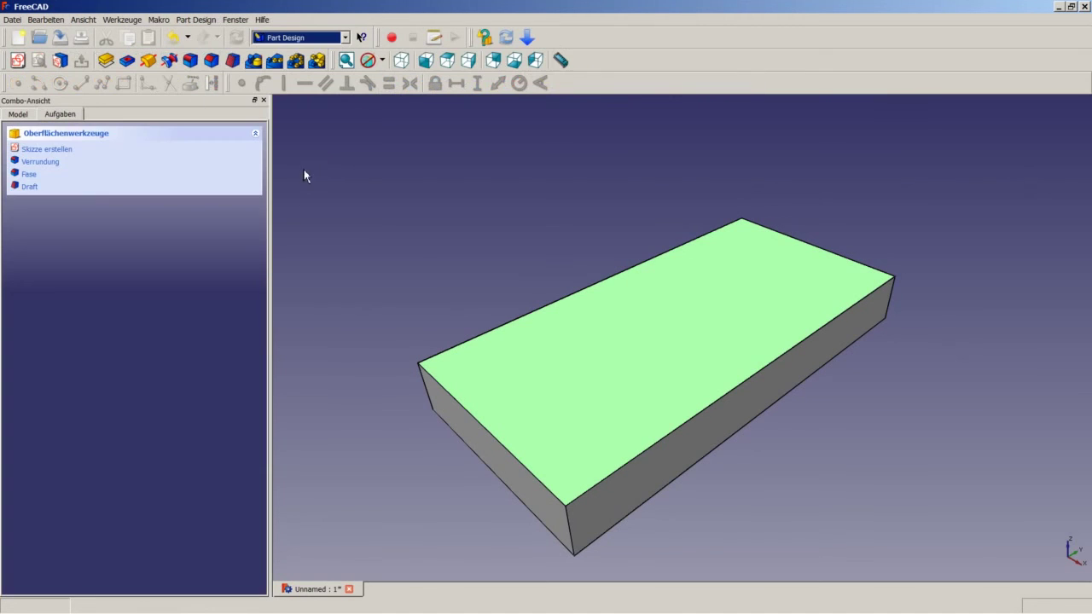
left_click(18, 59)
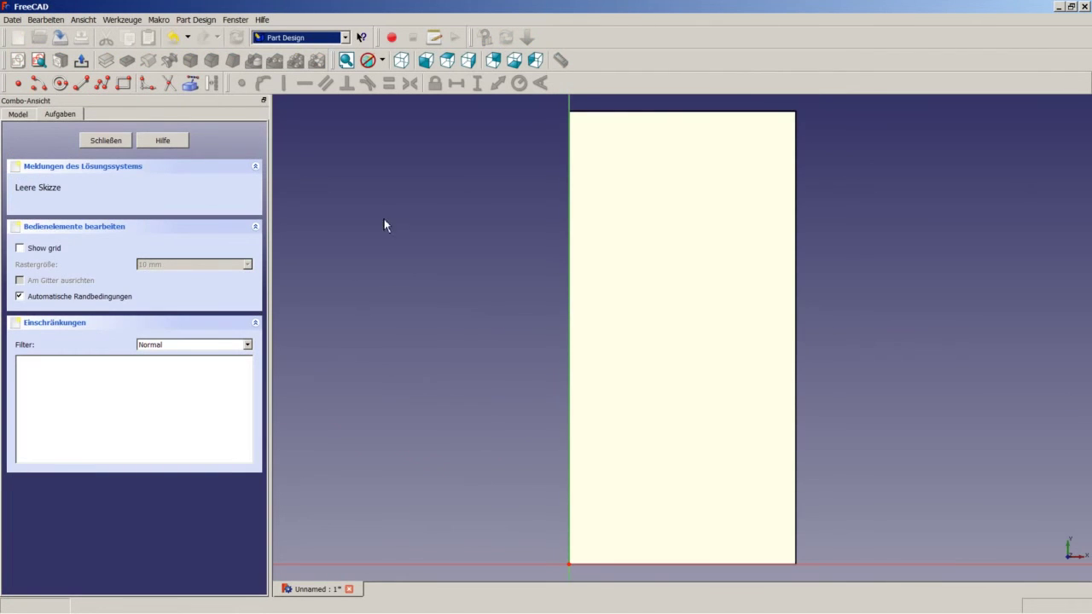
left_click(60, 83)
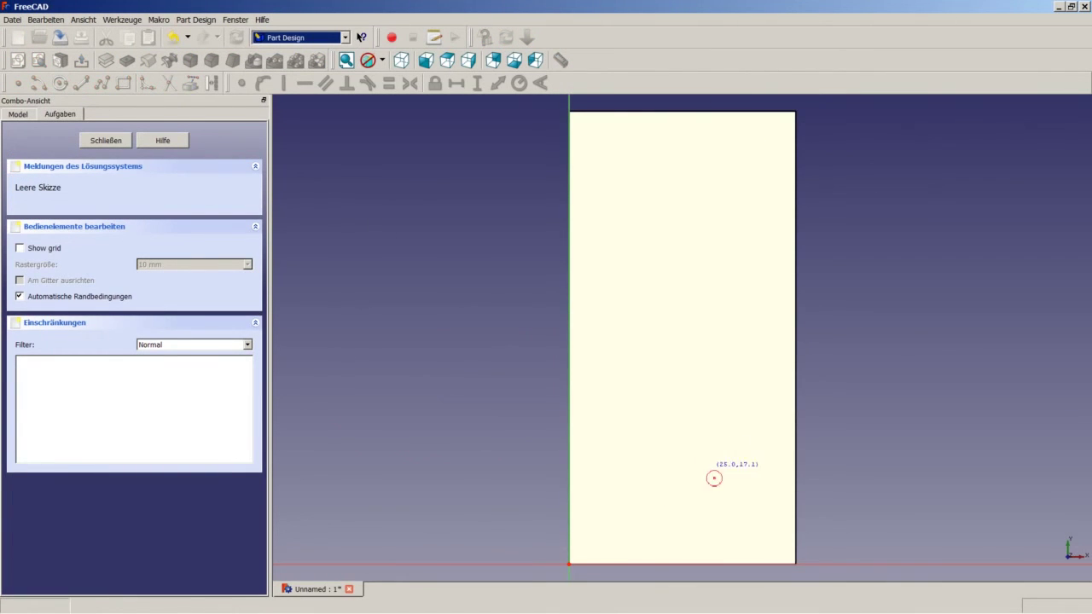
left_click(598, 484)
left_click(618, 465)
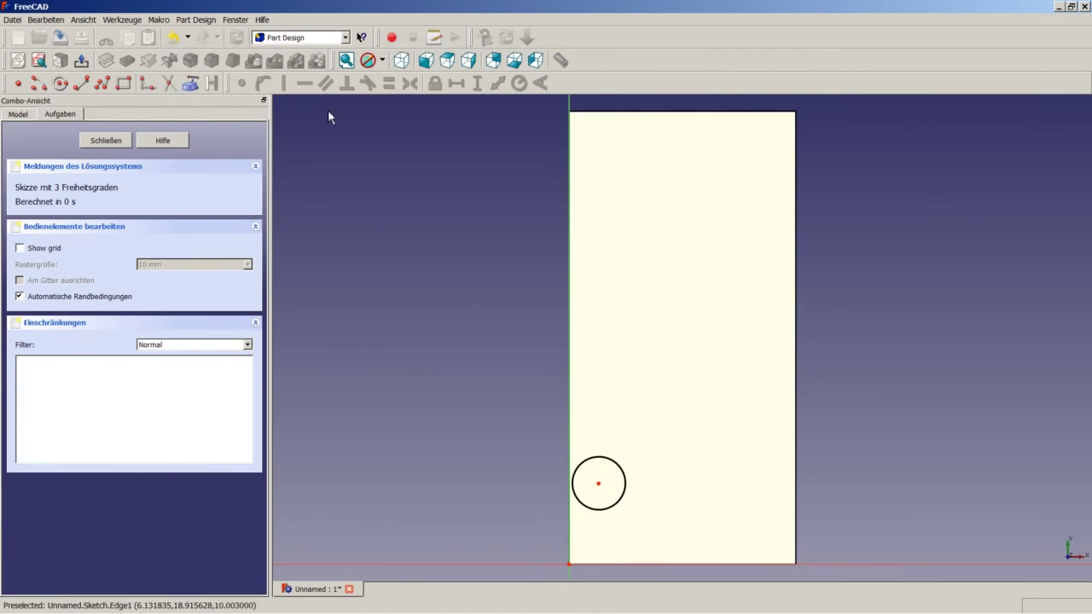
- Constrain the circle's centre 20 mm from both the horizontal and vertical axes
left_click(599, 485)
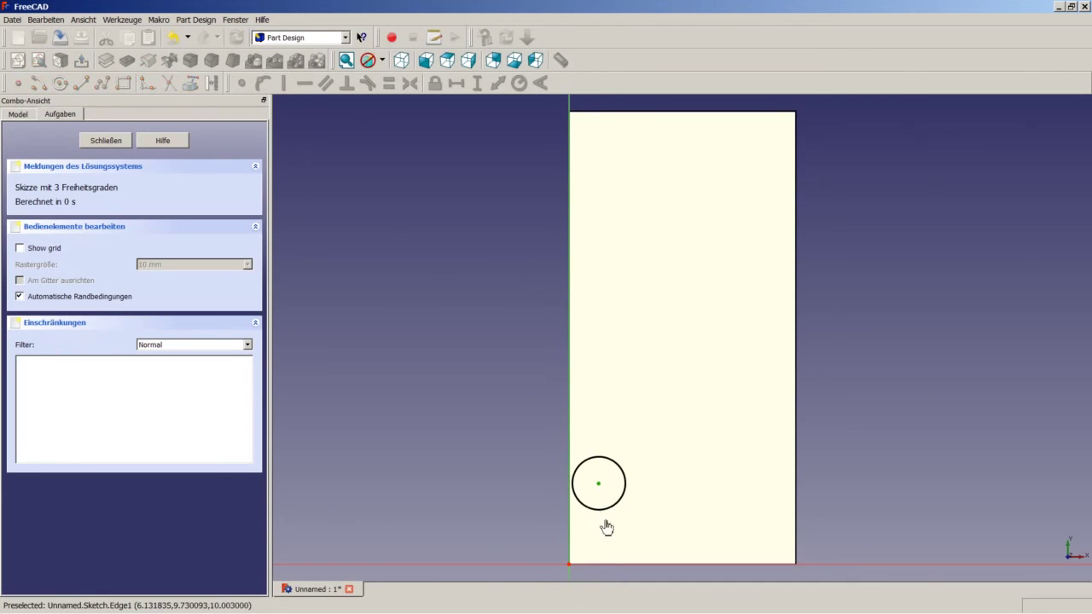
left_click(605, 566)
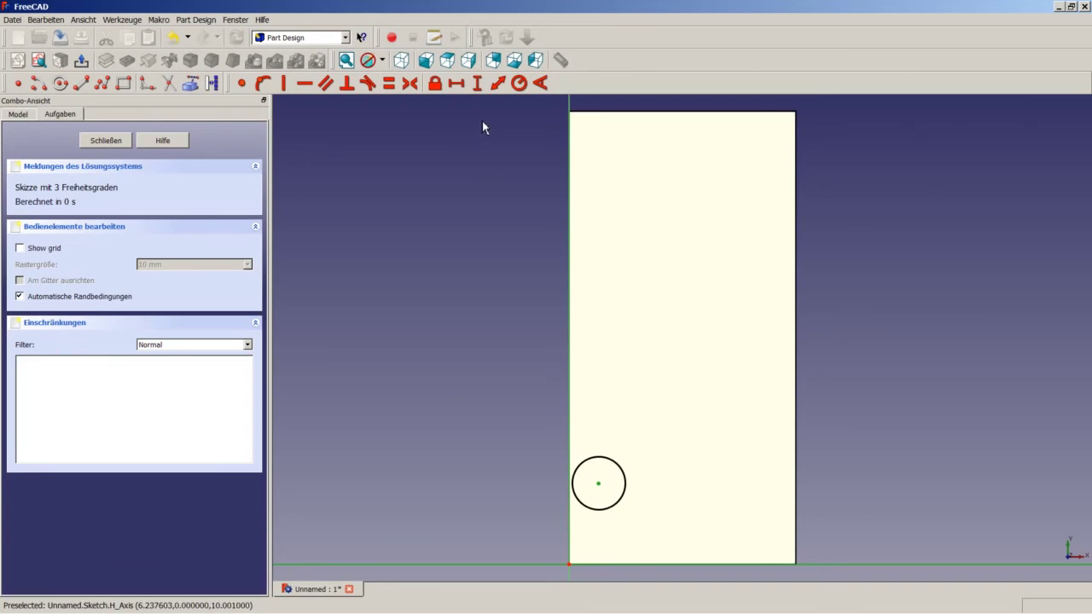
left_click(477, 83)
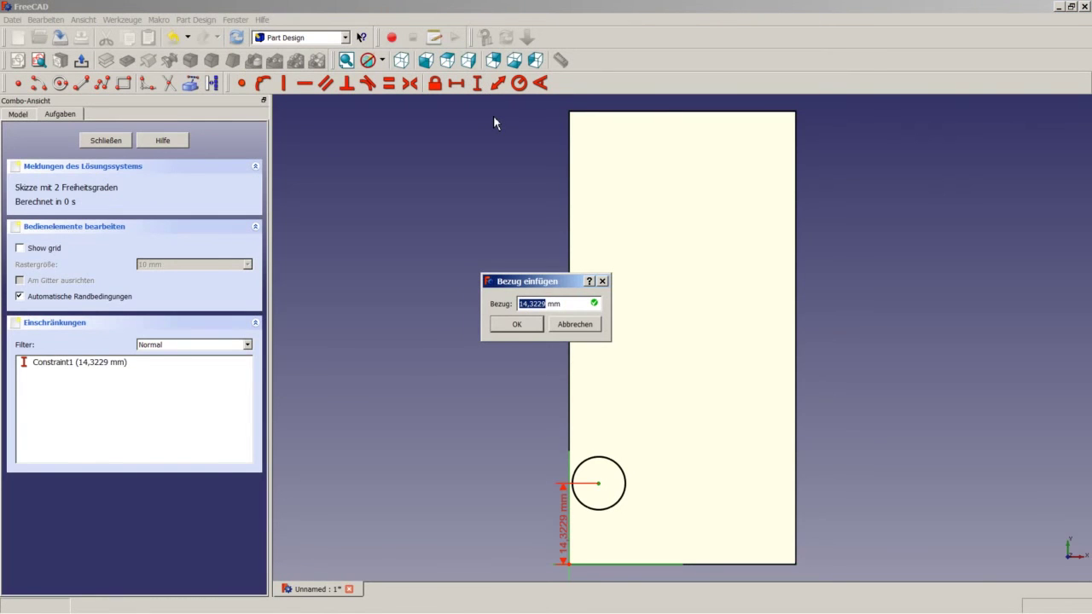
type("20")
key("Return")
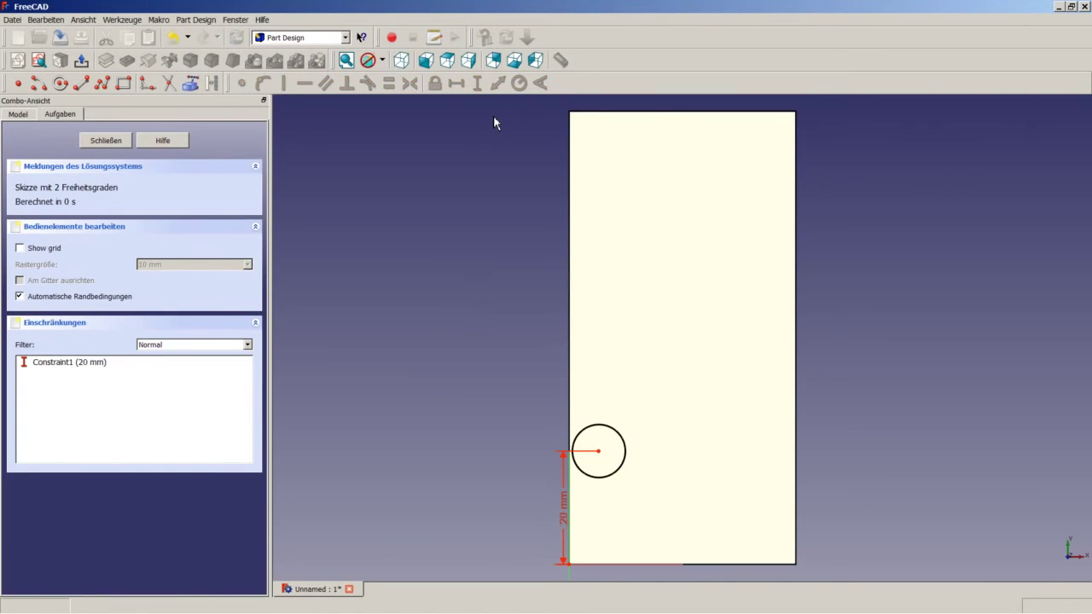
left_click(598, 451)
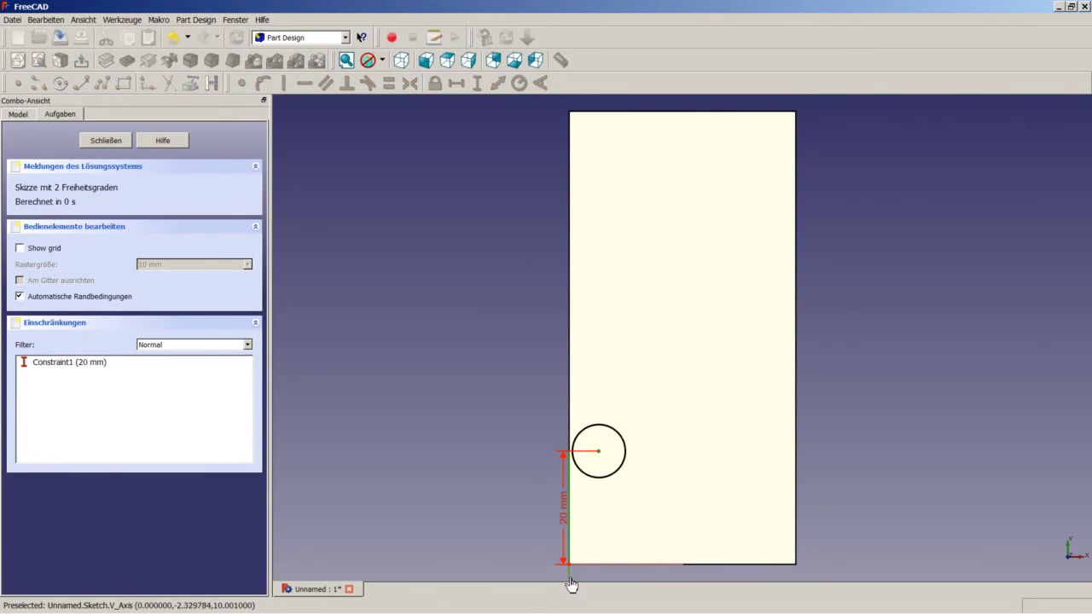
left_click(456, 82)
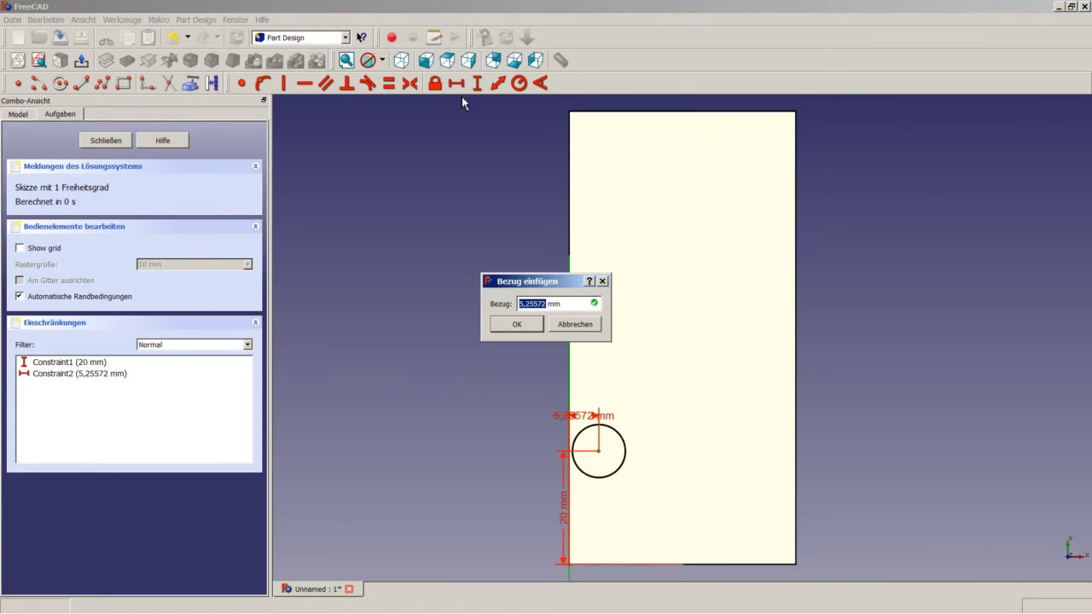
type("20")
key("Return")
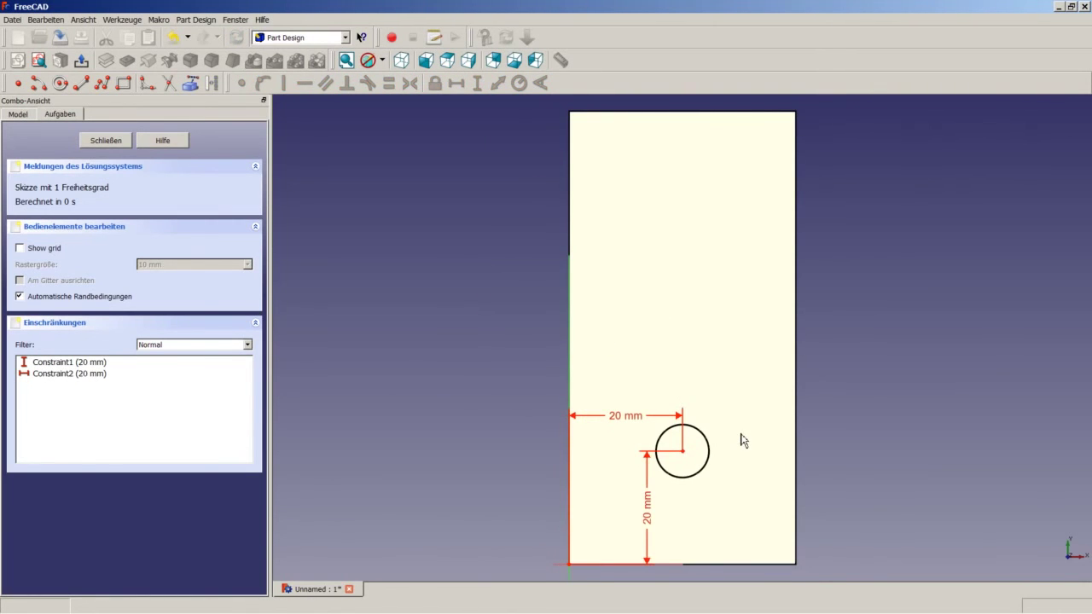
- Give the circle a 2.5 mm radius and close the sketch
left_click(701, 469)
left_click(518, 83)
type("2,5")
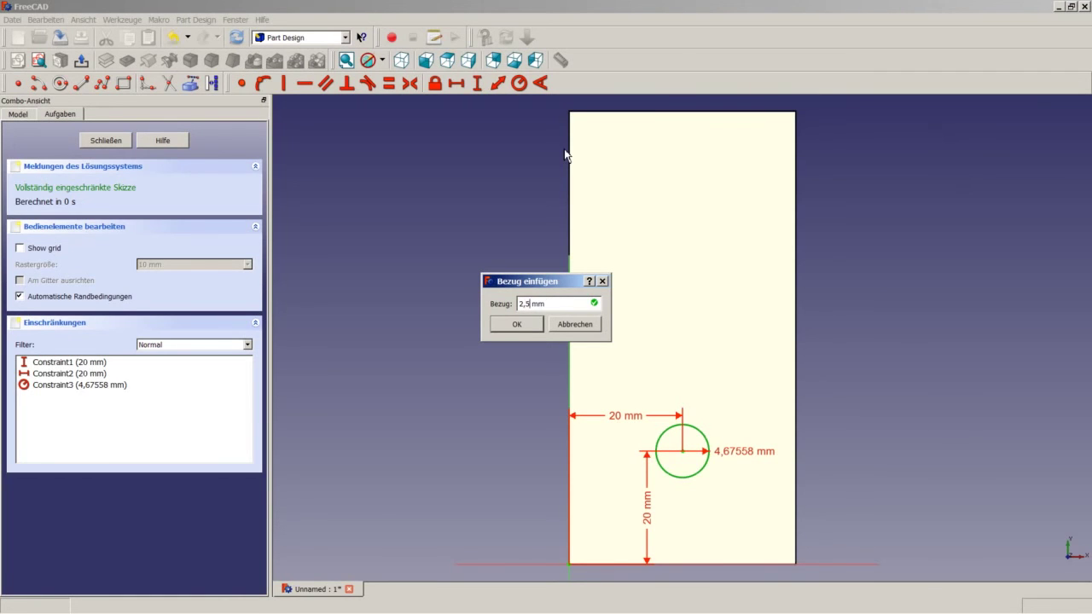
key("Return")
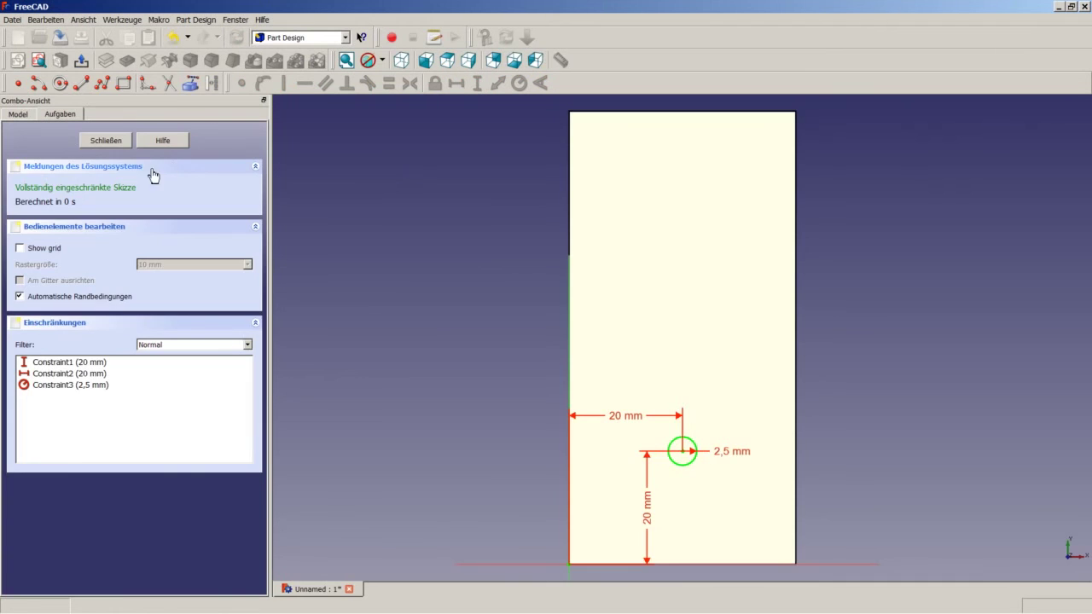
left_click(108, 141)
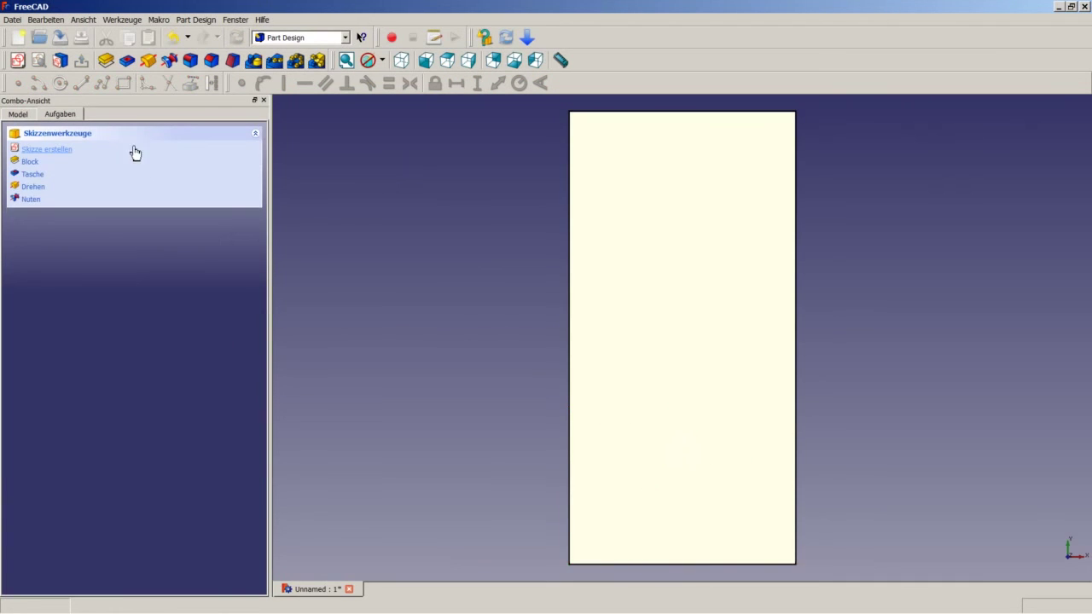
- Pocket the circle Through all to cut a hole into the plate
left_click(126, 61)
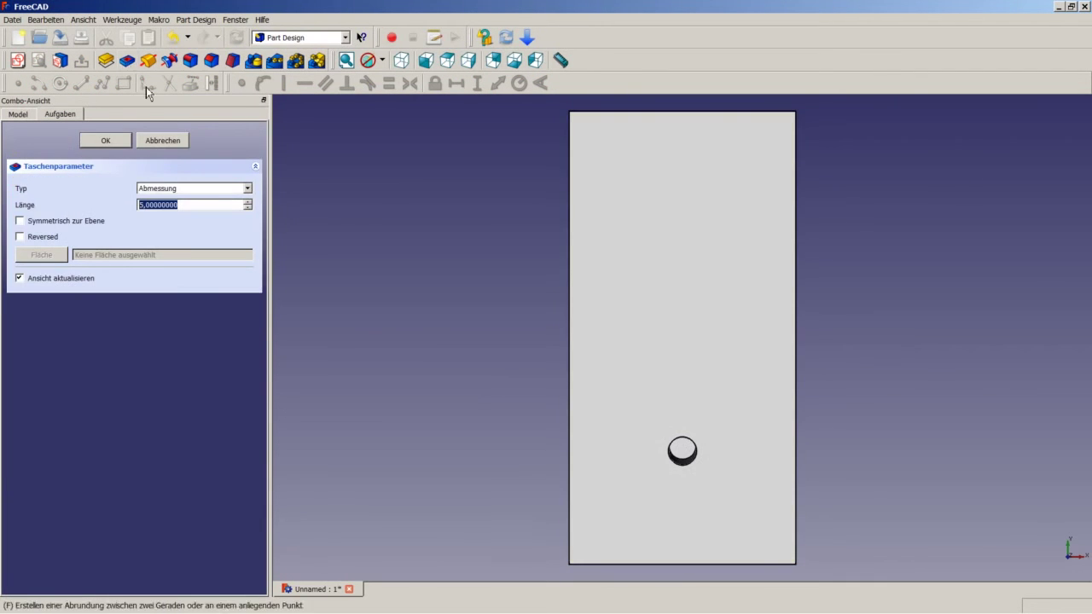
left_click(166, 188)
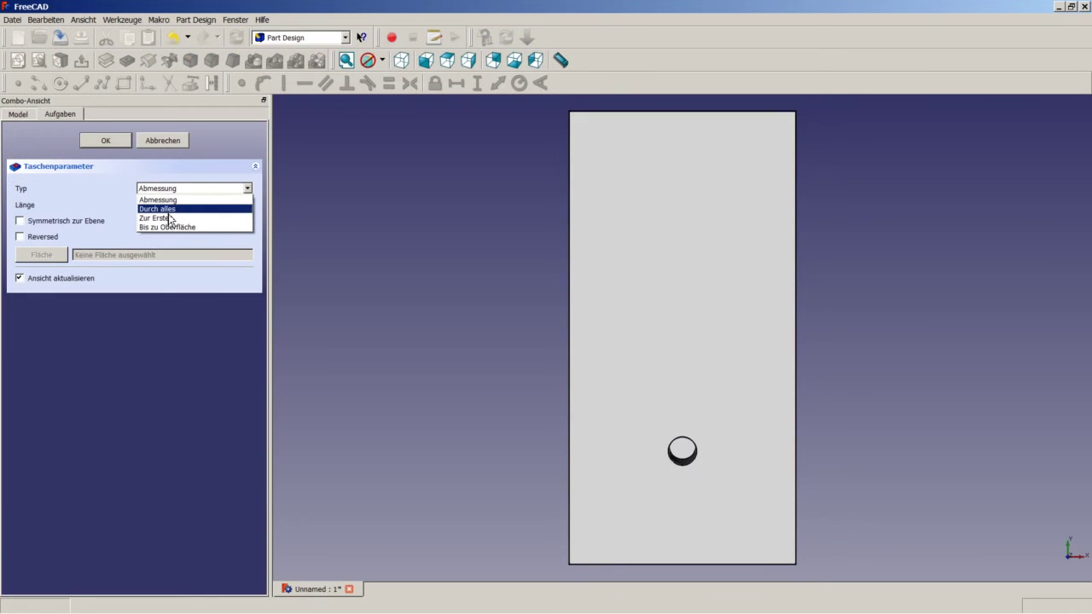
left_click(171, 211)
left_click(120, 140)
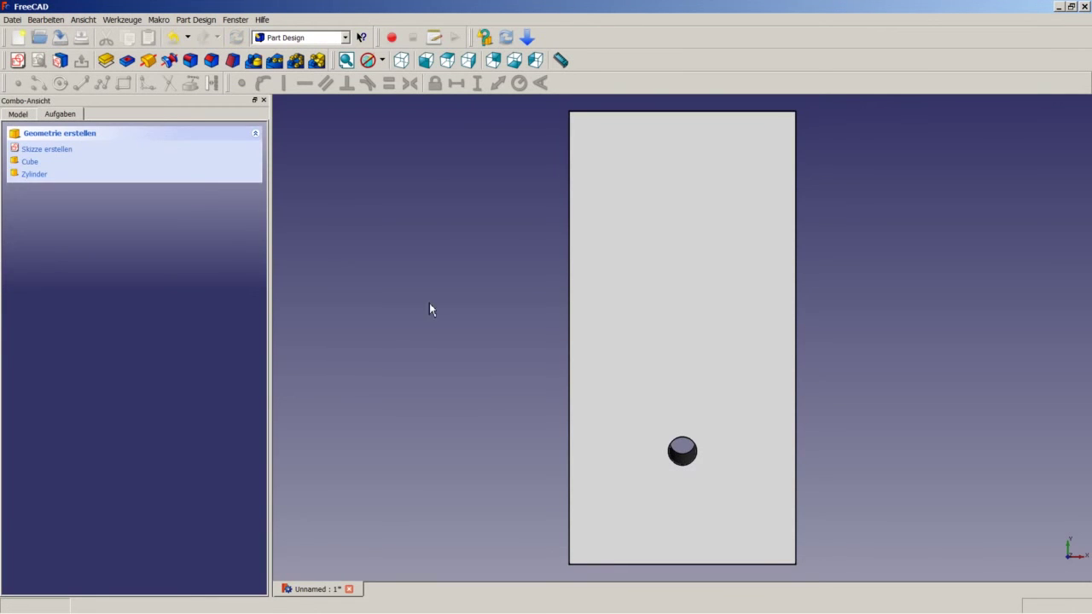
- Orbit the plate, then snap it back to a straight isometric view
mouse_move(624, 369)
middle_mouse_down()
mouse_move(682, 324)
mouse_move(648, 251)
mouse_move(629, 285)
mouse_move(688, 292)
mouse_move(702, 333)
mouse_move(686, 295)
middle_mouse_up()
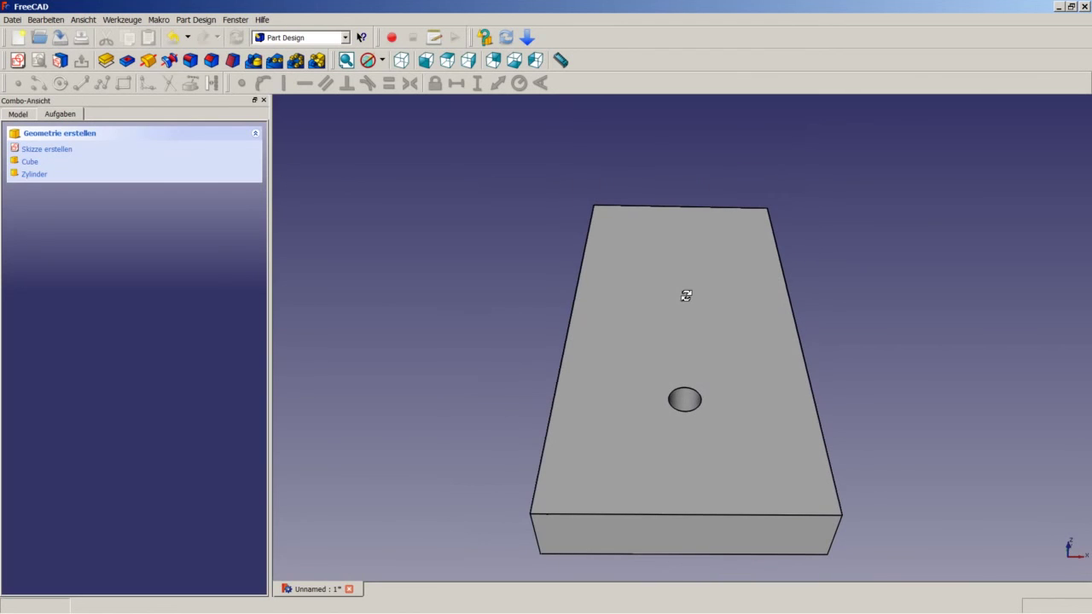
left_click(401, 59)
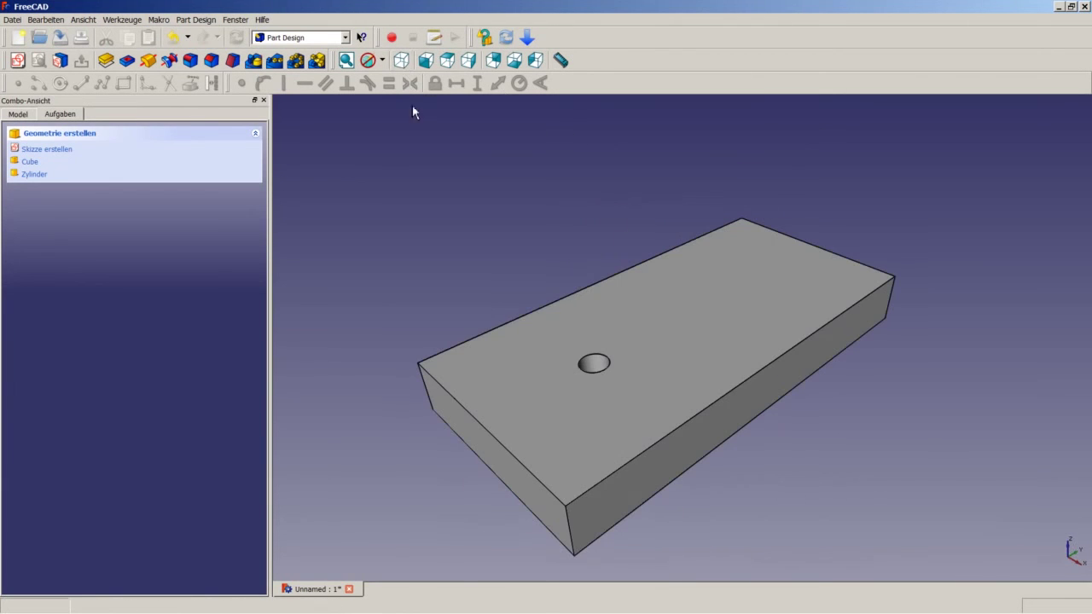
right_click(481, 211)
left_click(636, 307)
key("0")
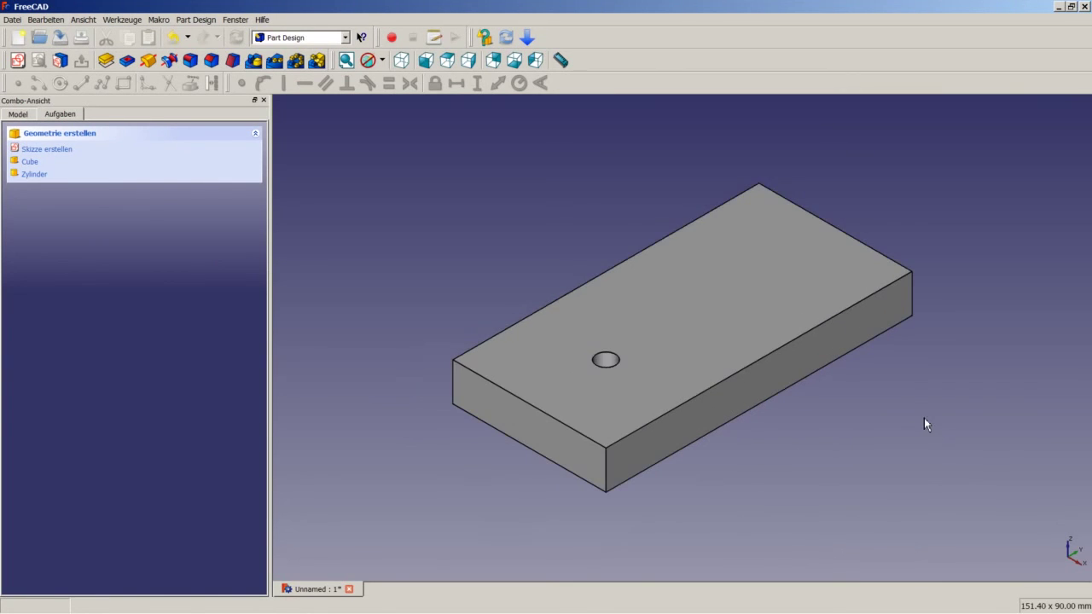
- Hide the Pocket feature from the model tree
left_click(26, 115)
left_click(50, 175)
right_click(49, 176)
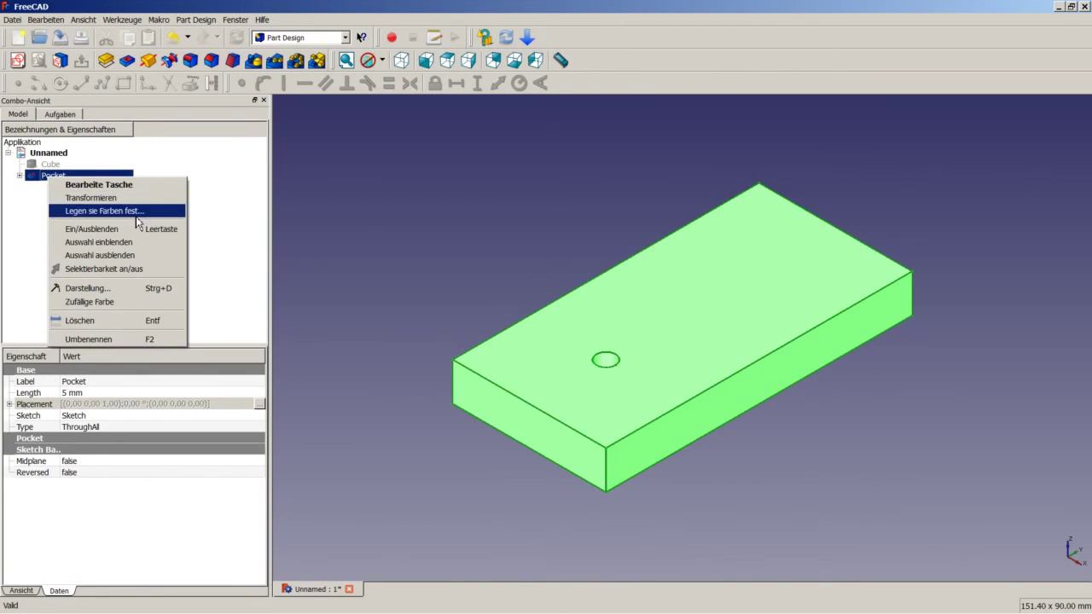
left_click(126, 231)
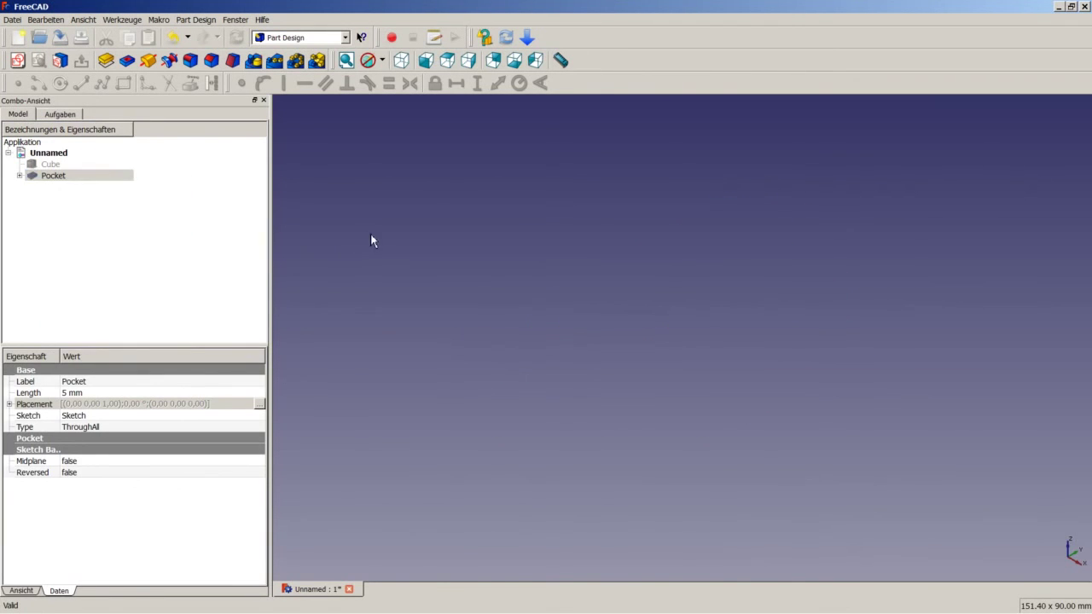
left_click(338, 217)
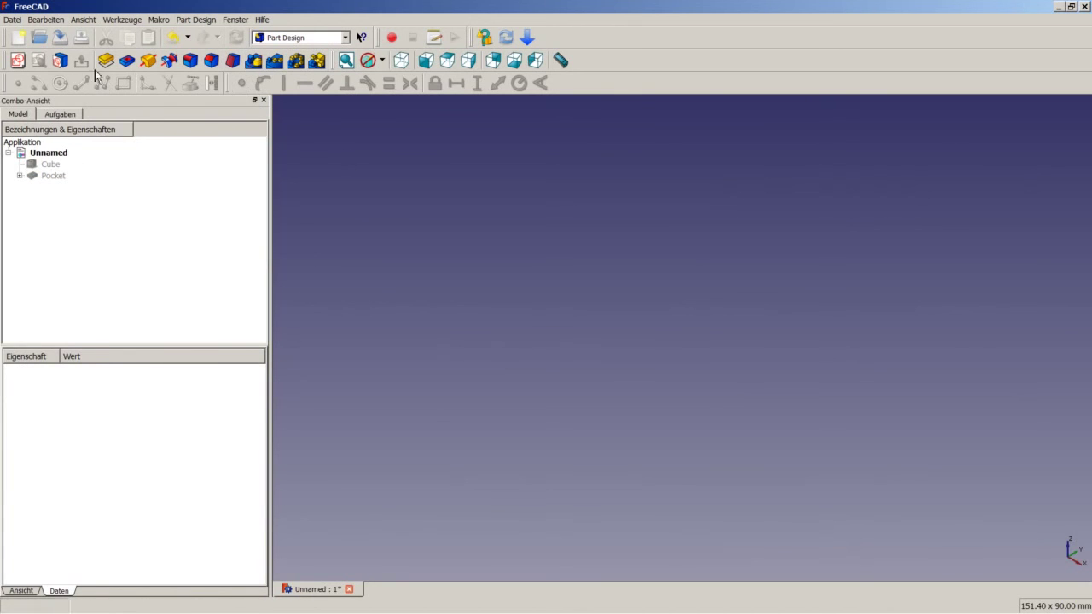
- Create a new sketch on the XZ plane
left_click(17, 60)
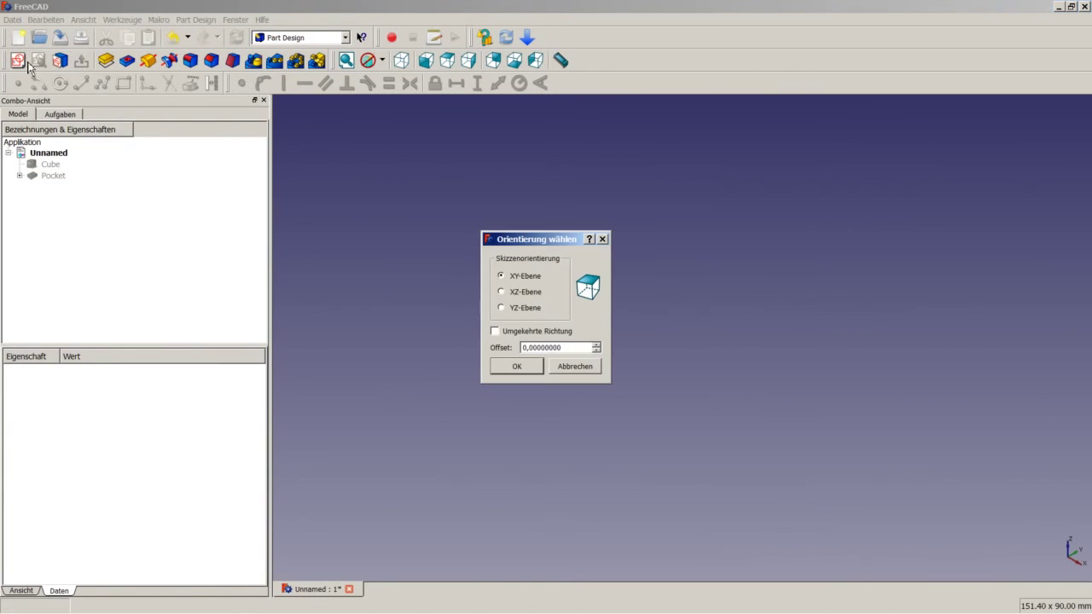
left_click(515, 293)
left_click(518, 368)
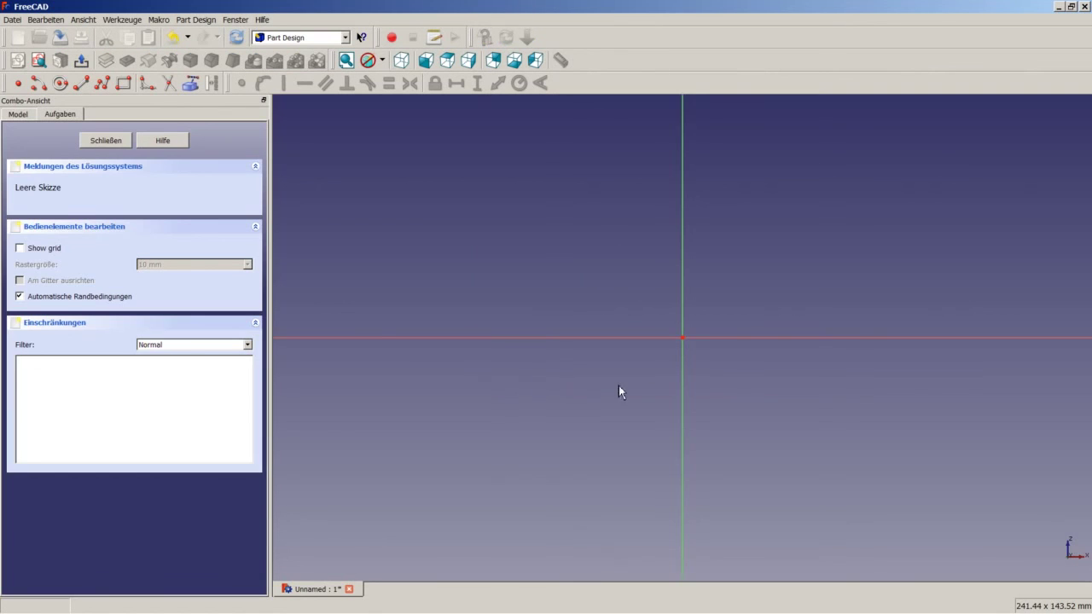
scroll(708, 332, "up", 2)
scroll(698, 327, "up", 3)
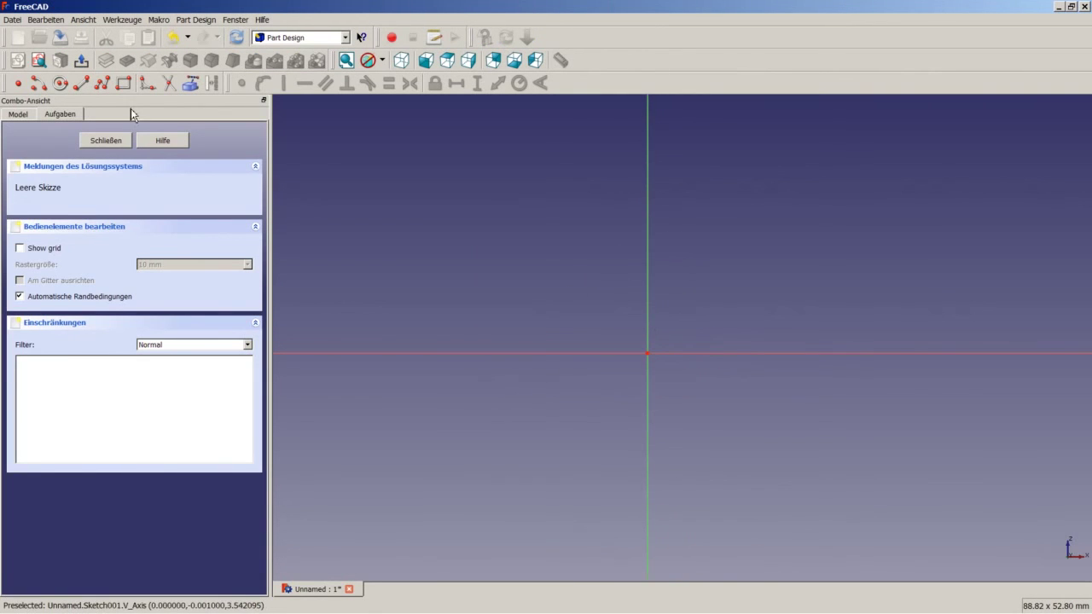
left_click(112, 87)
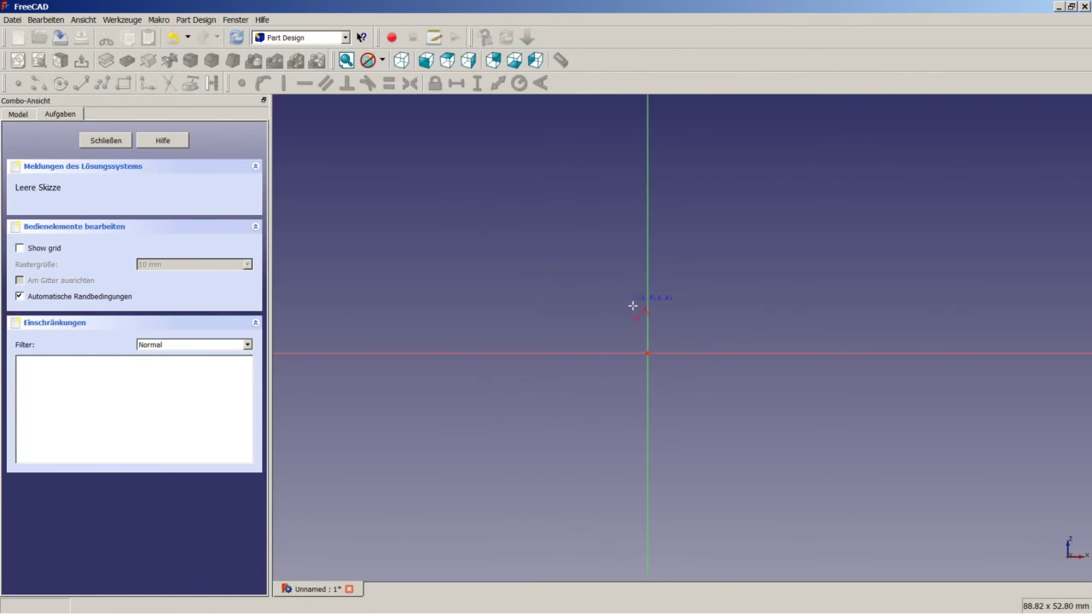
- Draw a closed polyline from the origin: left side up, top edge, zigzag back down
left_click(647, 353)
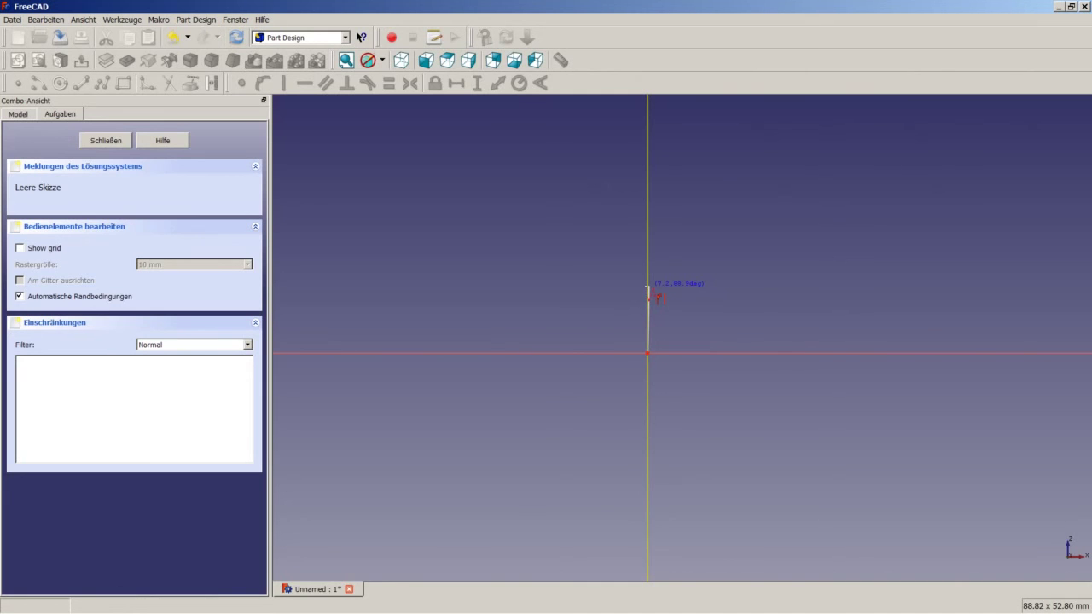
left_click(648, 289)
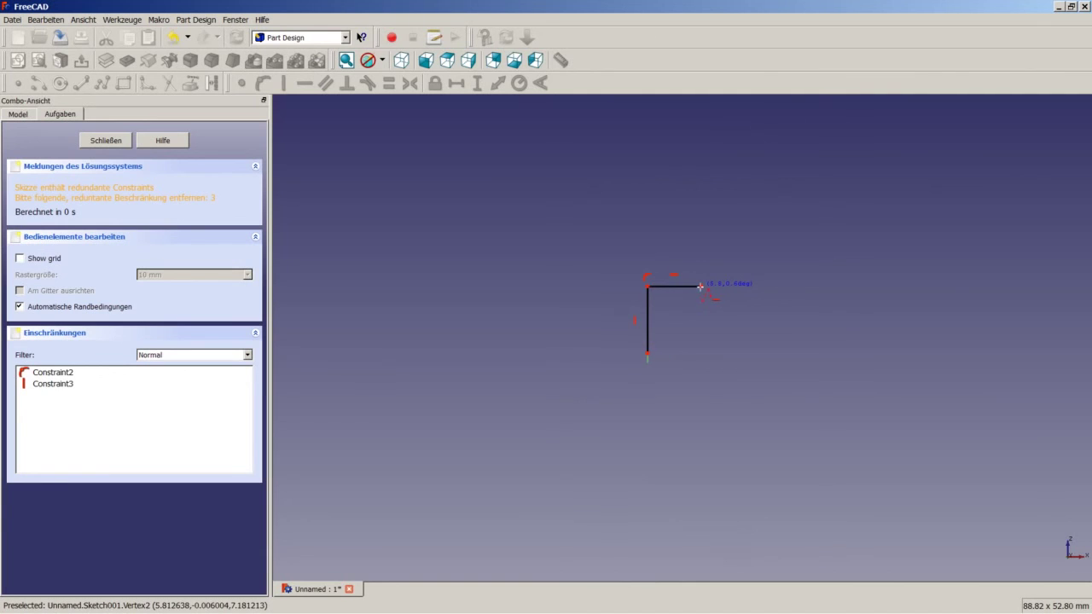
left_click(699, 287)
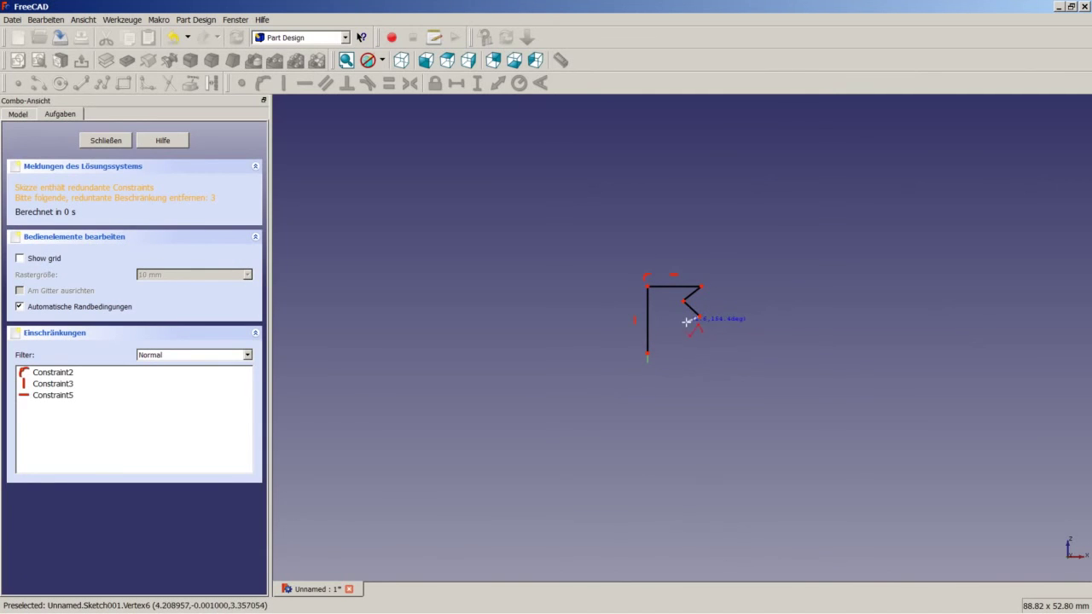
left_click(685, 329)
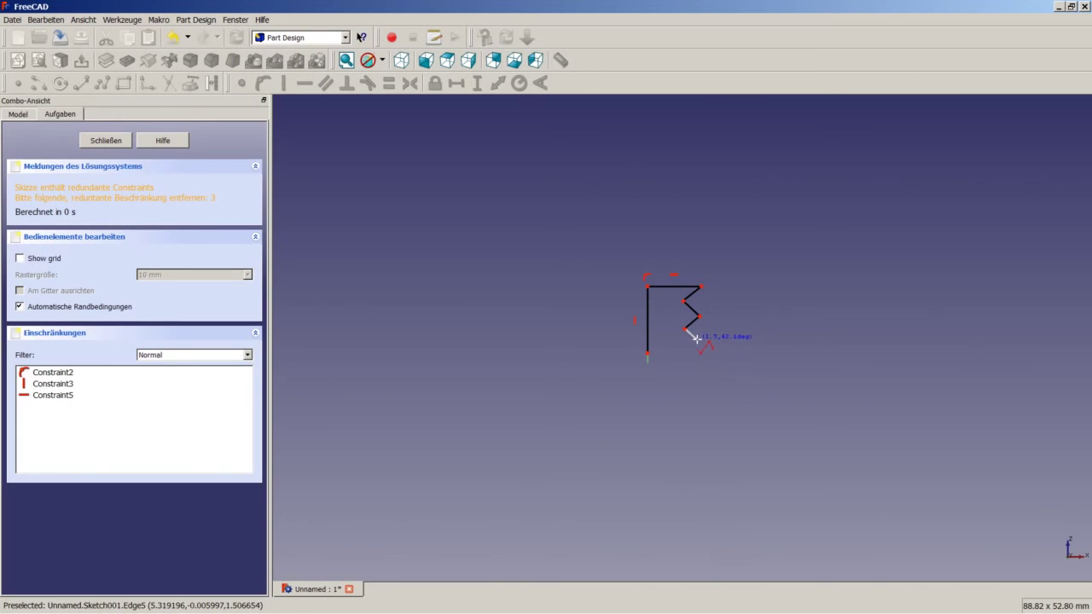
left_click(699, 340)
left_click(684, 345)
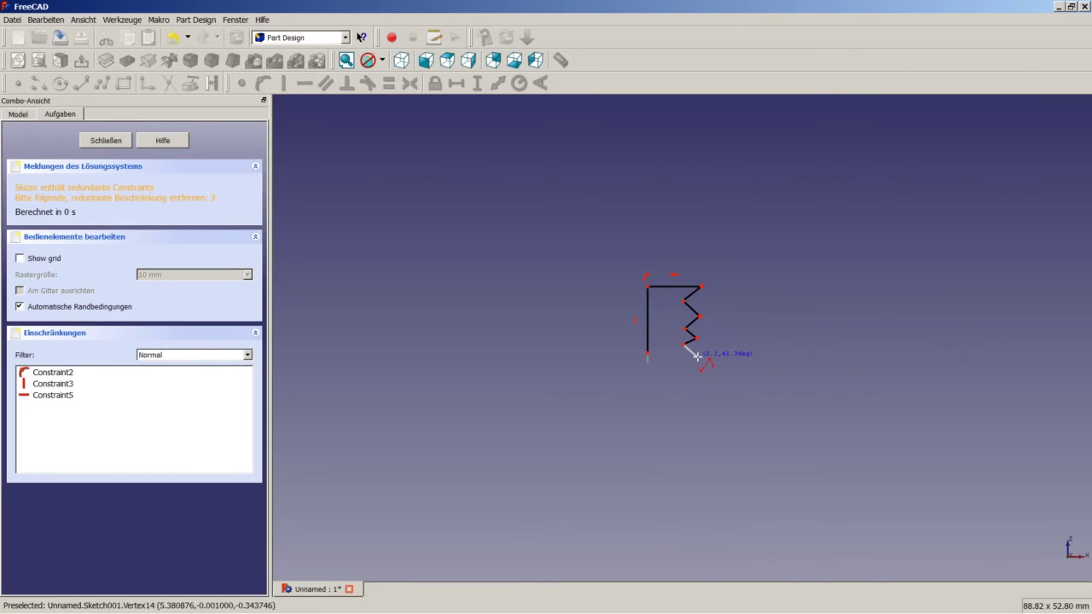
left_click(697, 356)
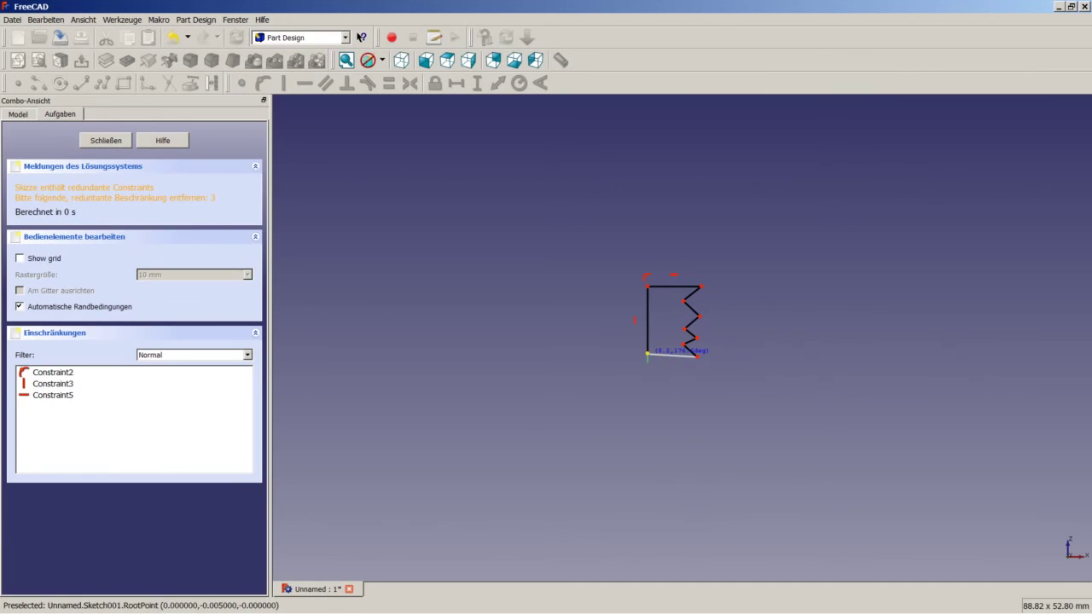
left_click(647, 353)
scroll(708, 332, "up", 1)
scroll(691, 320, "up", 2)
scroll(708, 315, "up", 2)
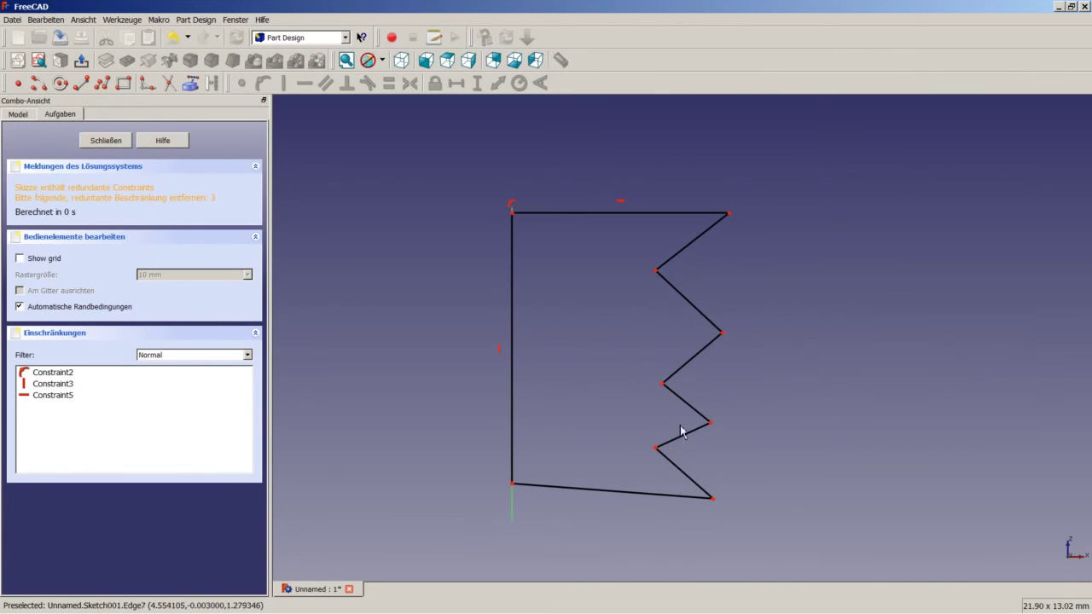
- Delete the left side's vertical constraint and make the bottom edge horizontal
left_click(499, 353)
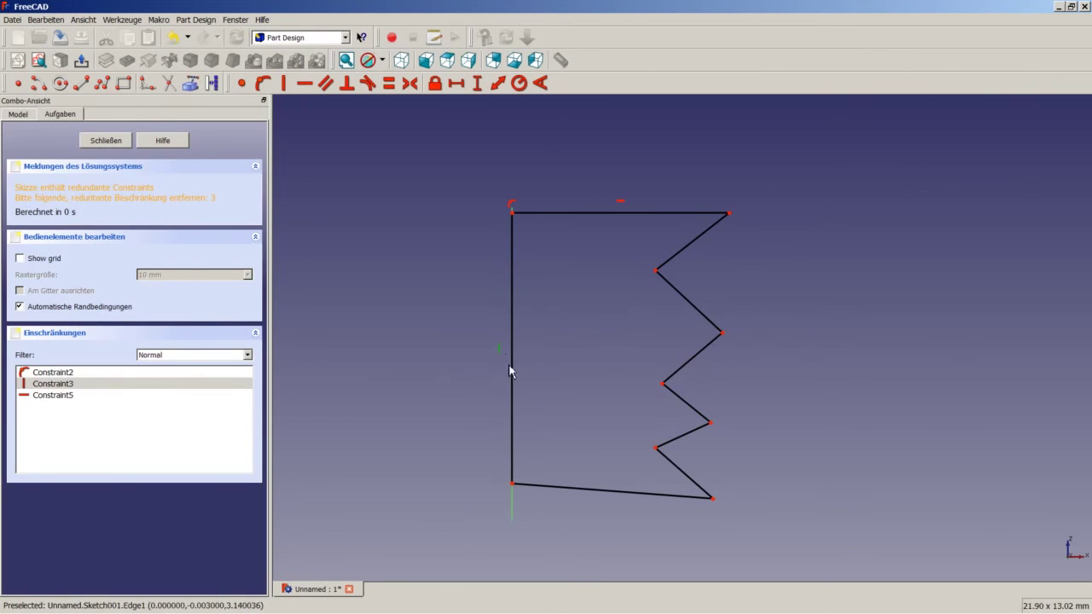
key("Delete")
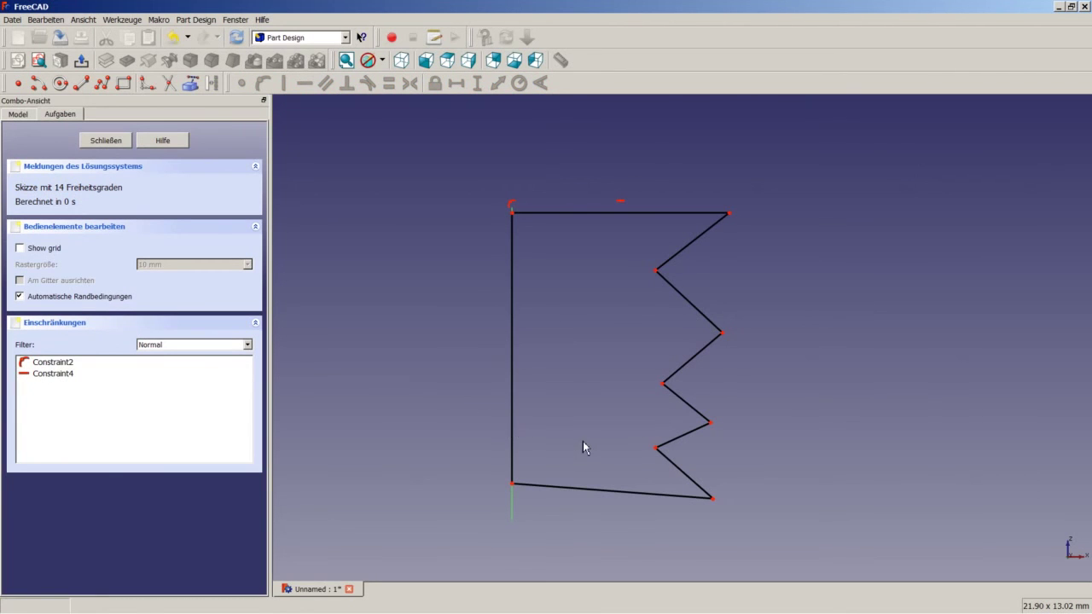
left_click(594, 494)
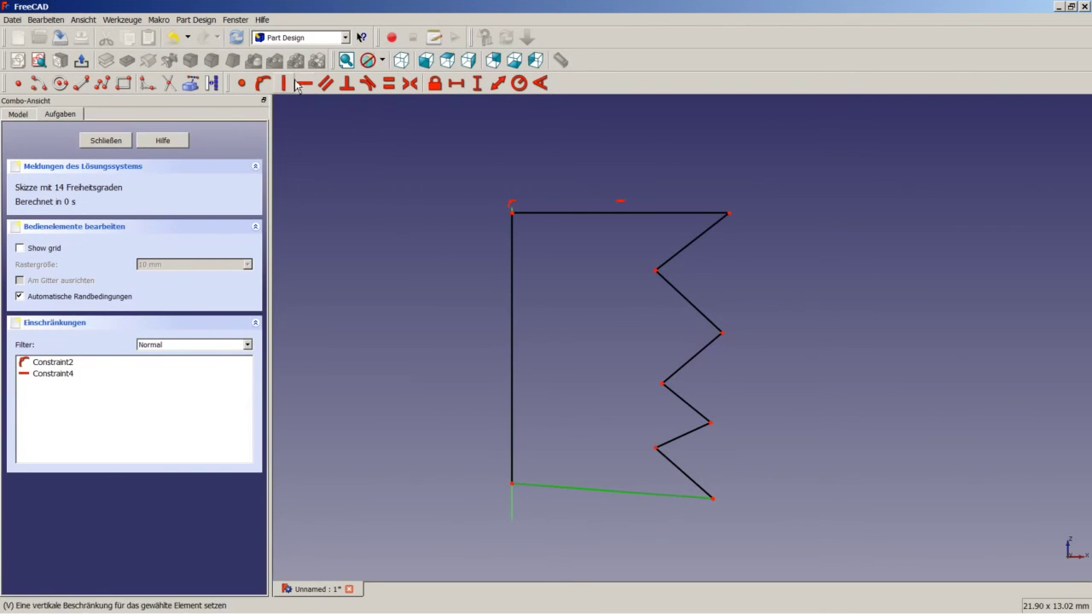
left_click(305, 85)
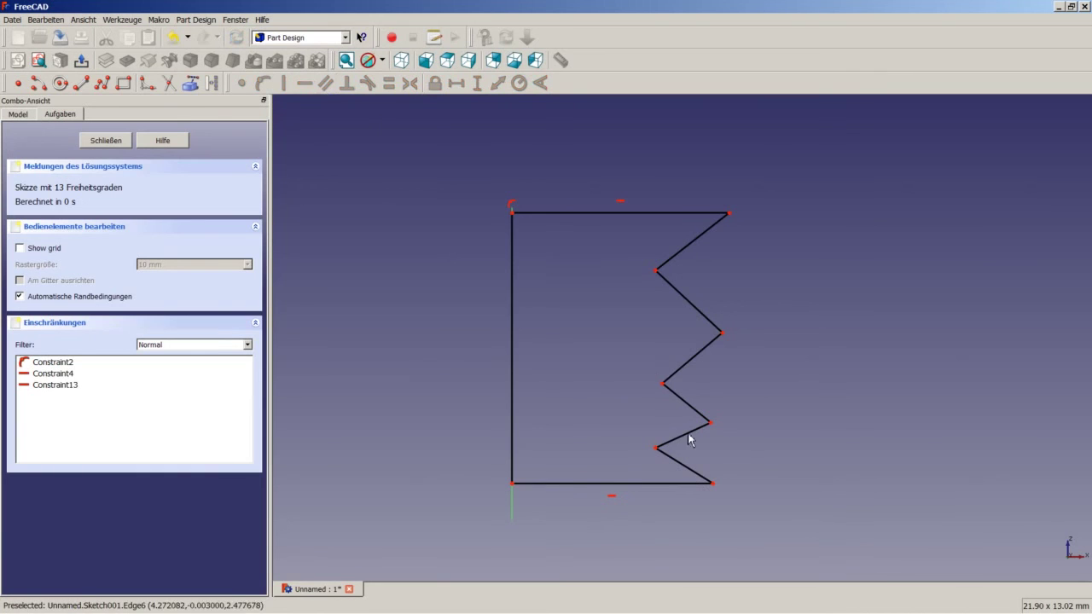
- Constrain all six zigzag edges to equal length
left_click(698, 244)
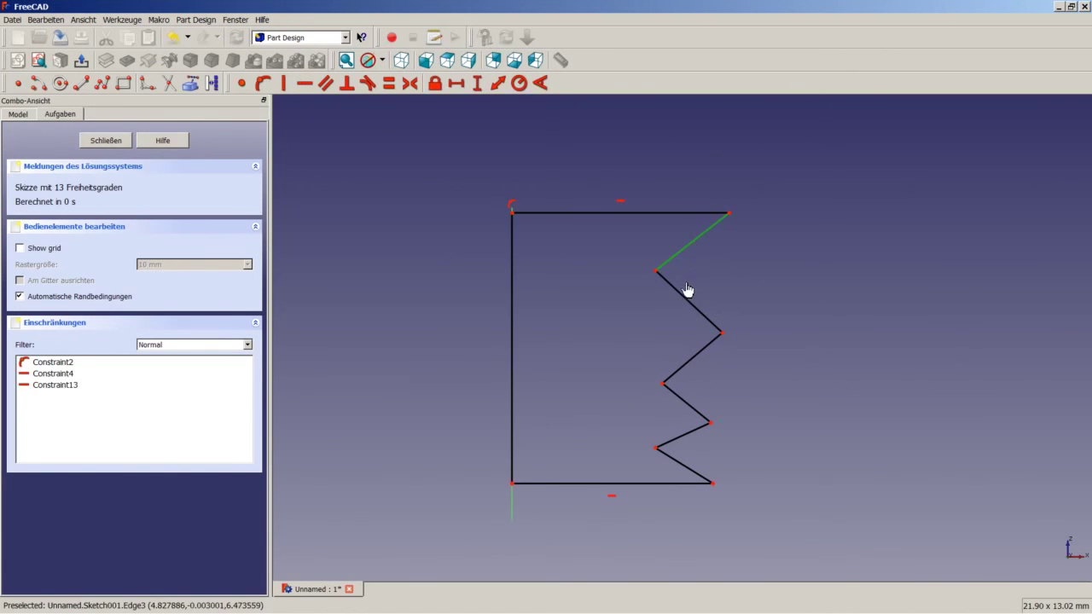
key("Escape")
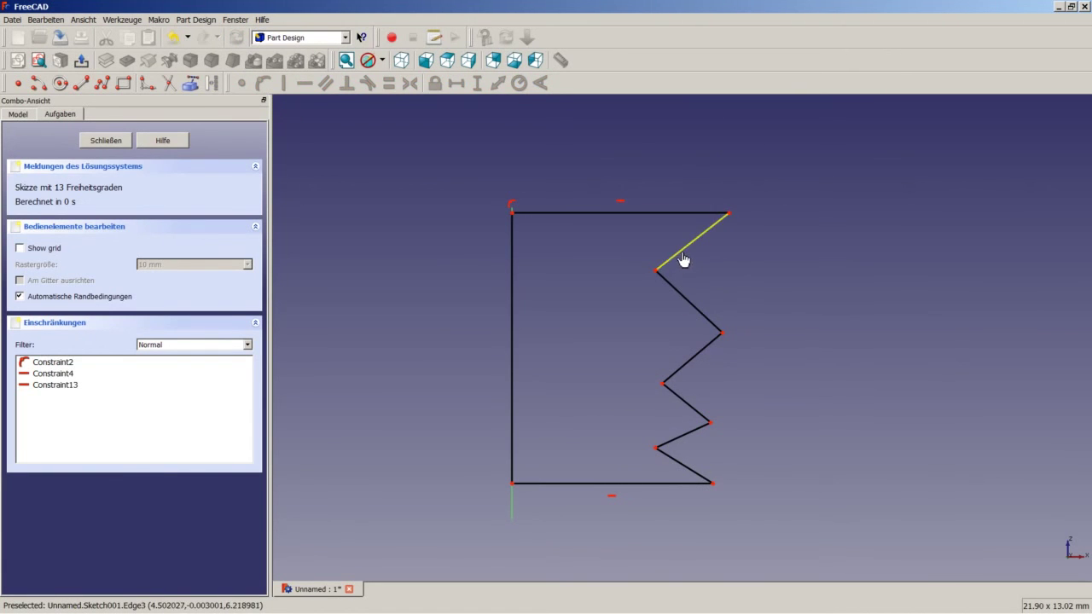
left_click(685, 247)
left_click(681, 298)
left_click(692, 359)
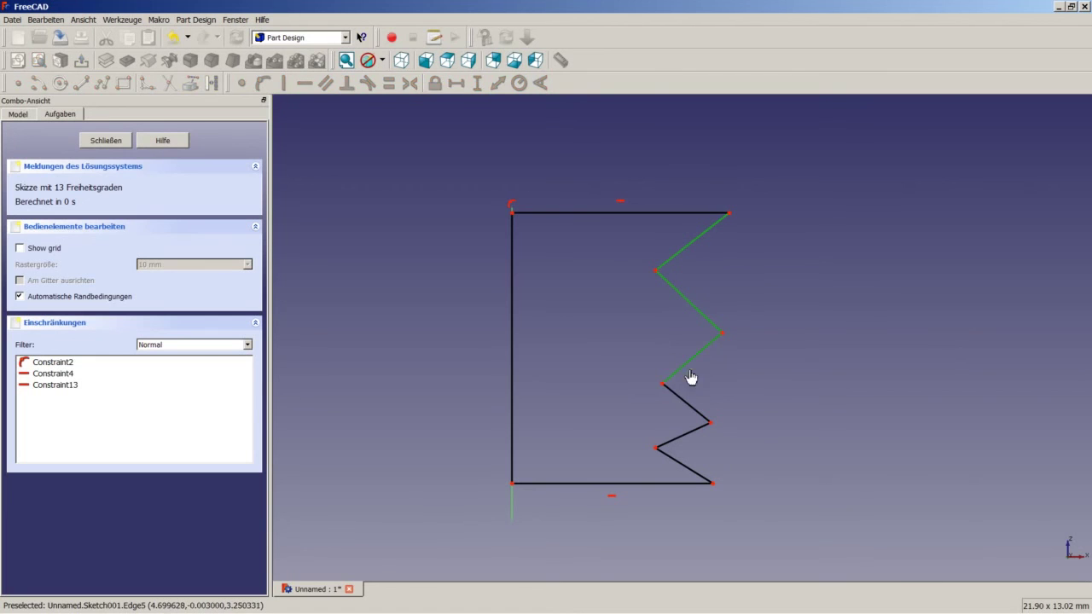
left_click(686, 405)
left_click(685, 435)
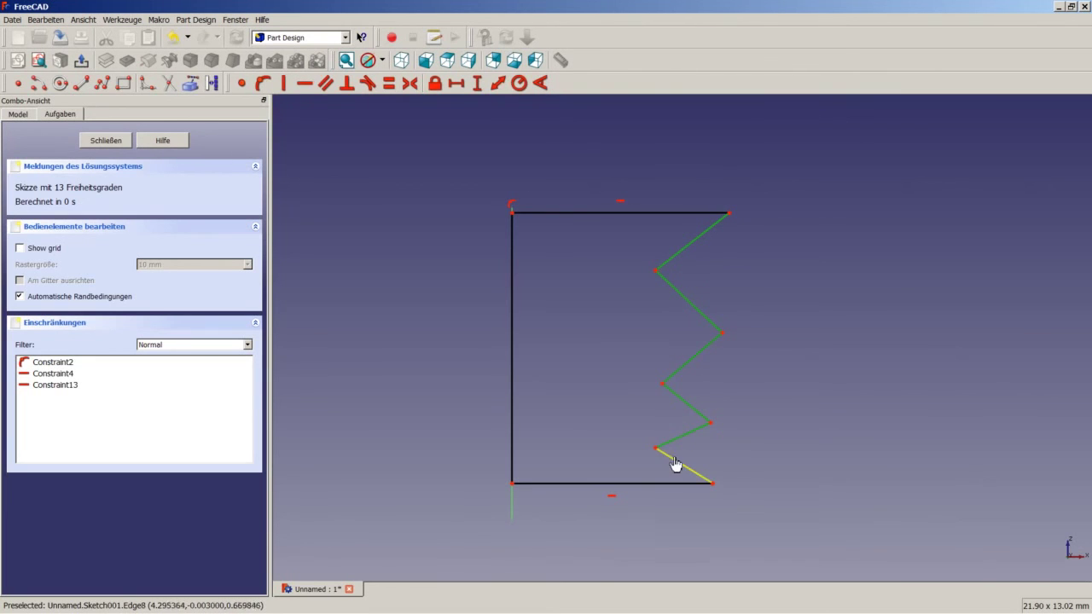
left_click(675, 462)
left_click(388, 82)
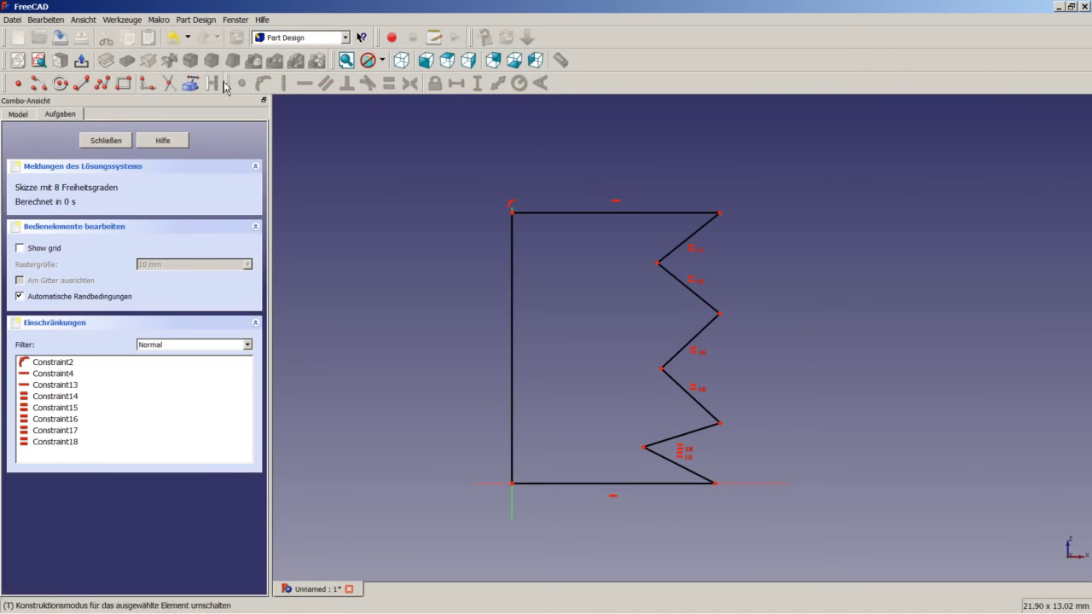
- Draw a line along the profile's right side and make it construction geometry
left_click(86, 86)
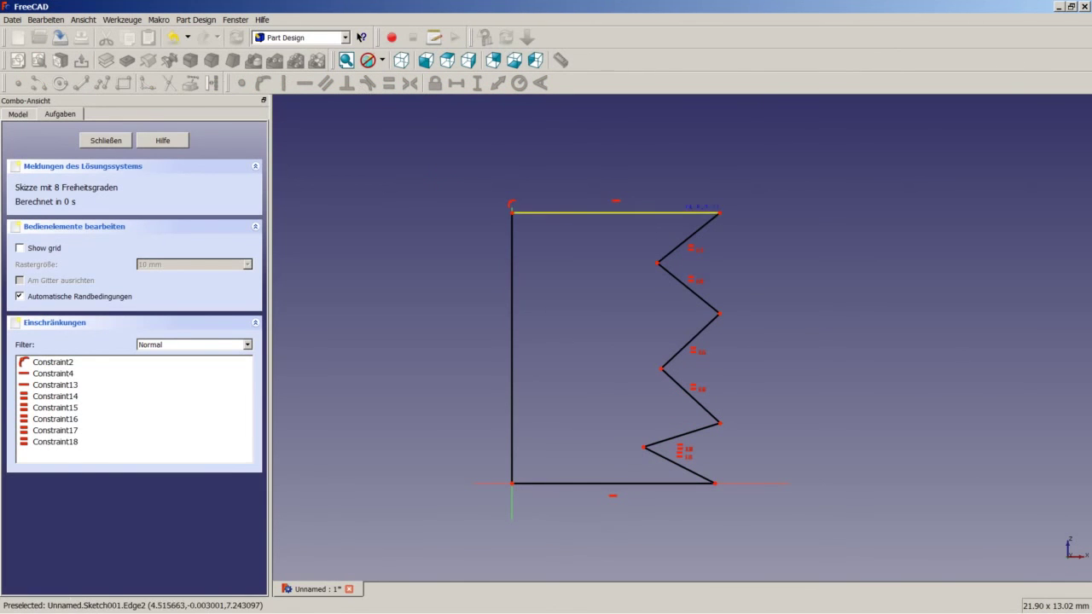
left_click(719, 212)
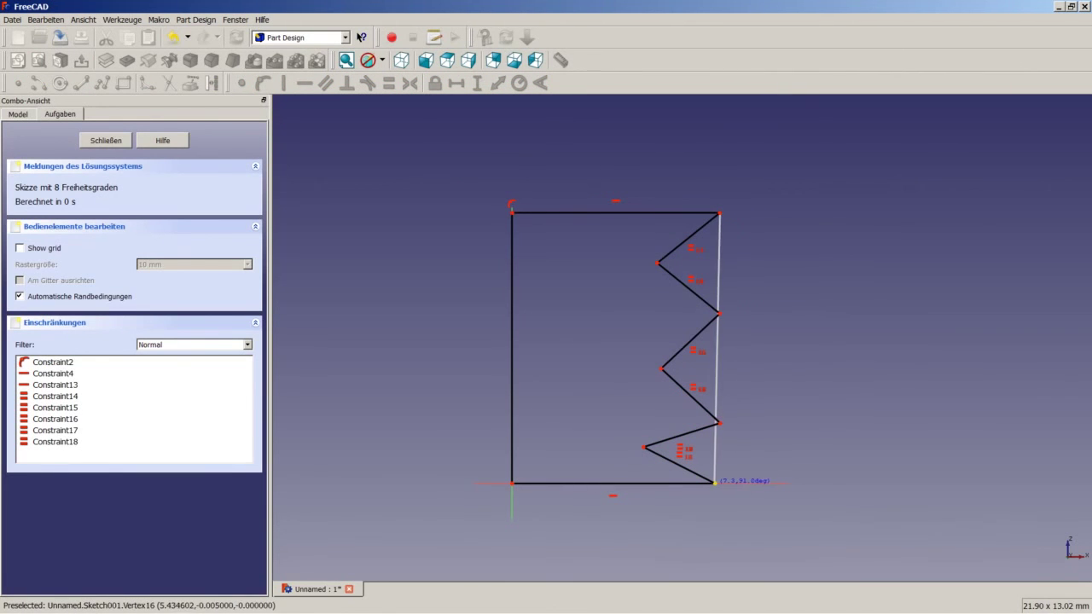
left_click(716, 483)
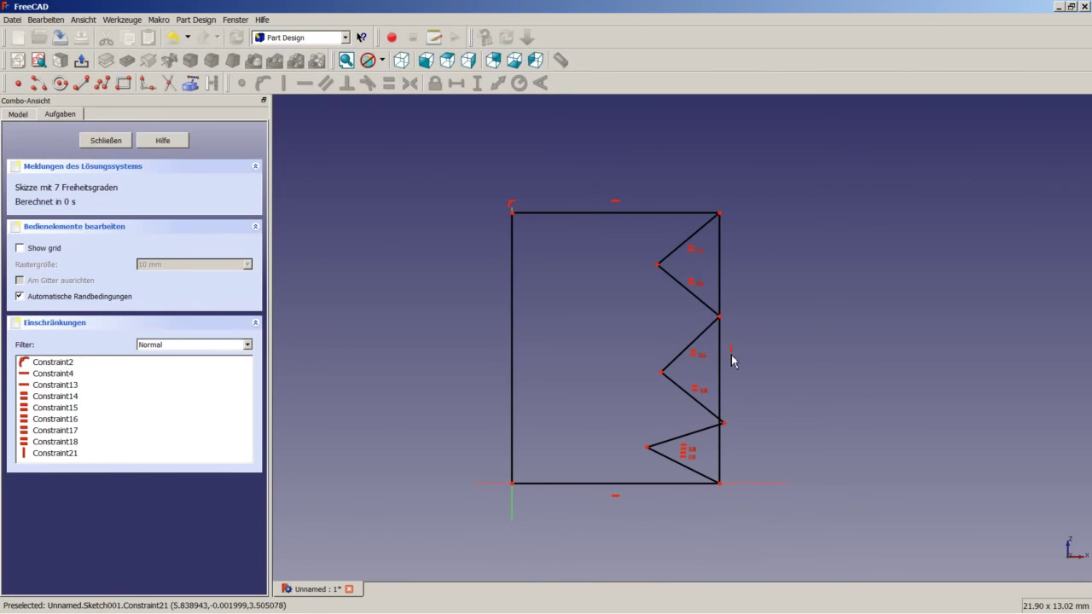
left_click(721, 367)
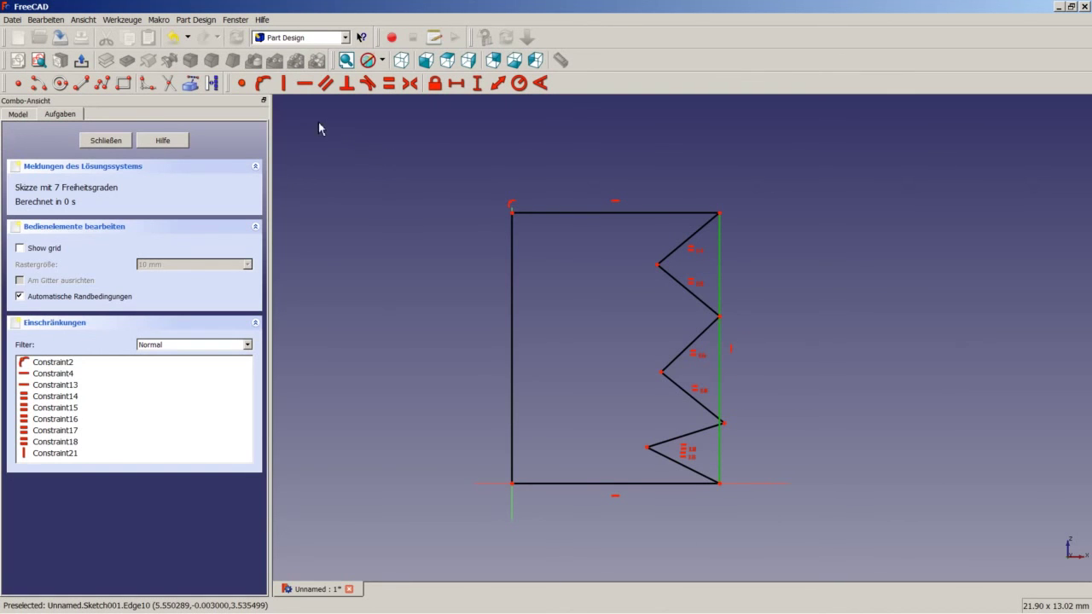
left_click(212, 83)
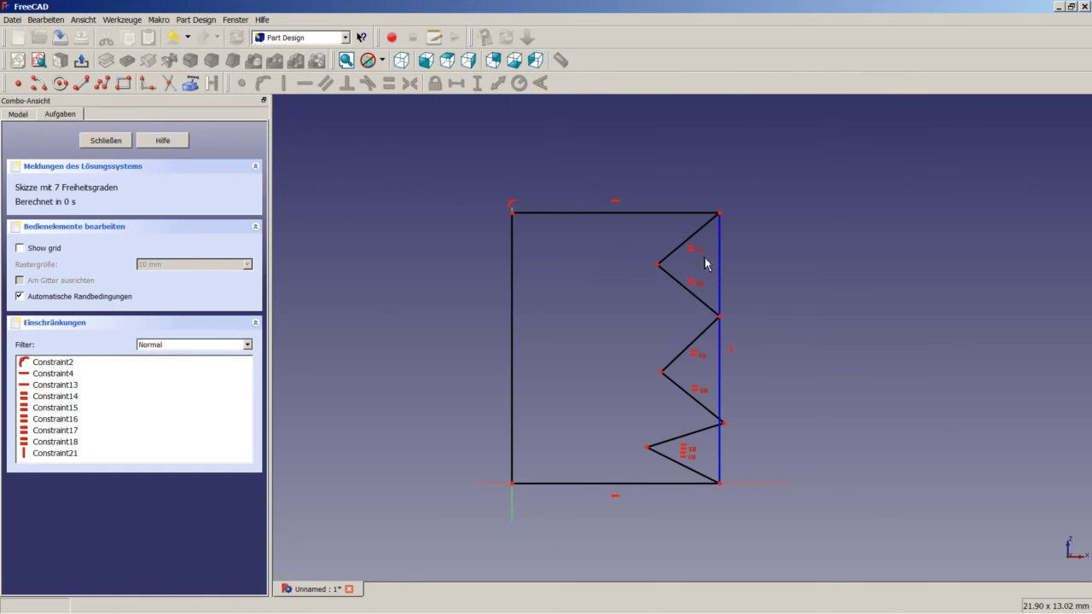
- Pin the two outer zigzag corners onto the right construction edge
left_click(720, 316)
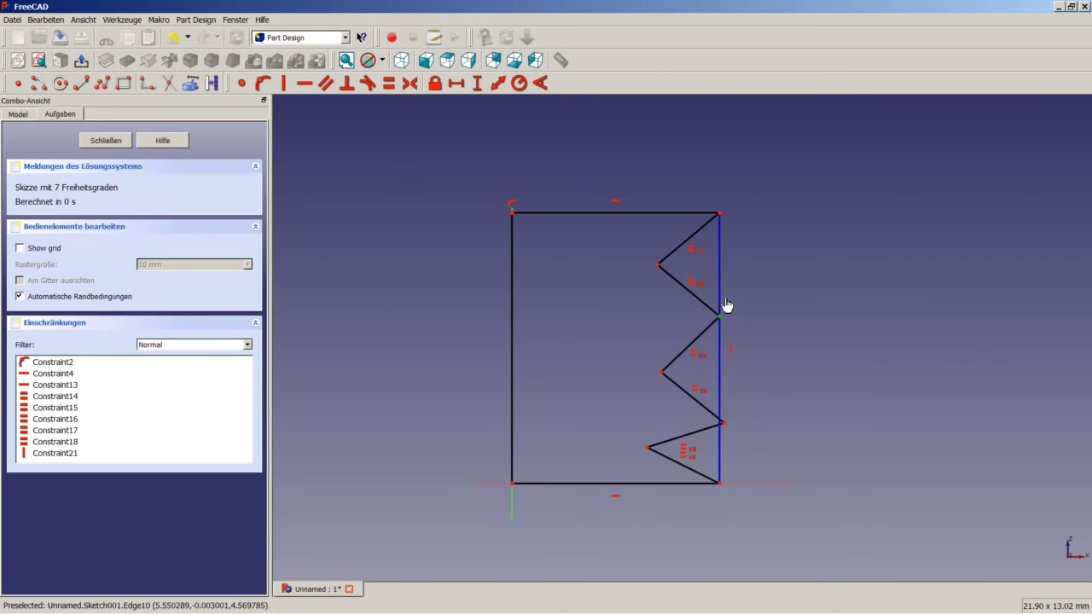
left_click(724, 300)
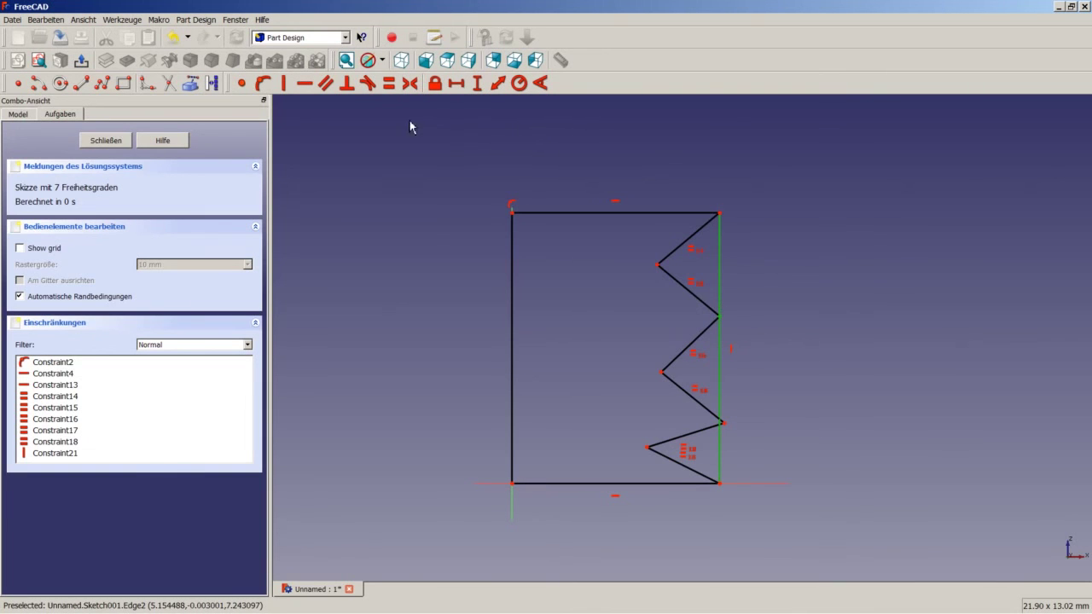
left_click(263, 83)
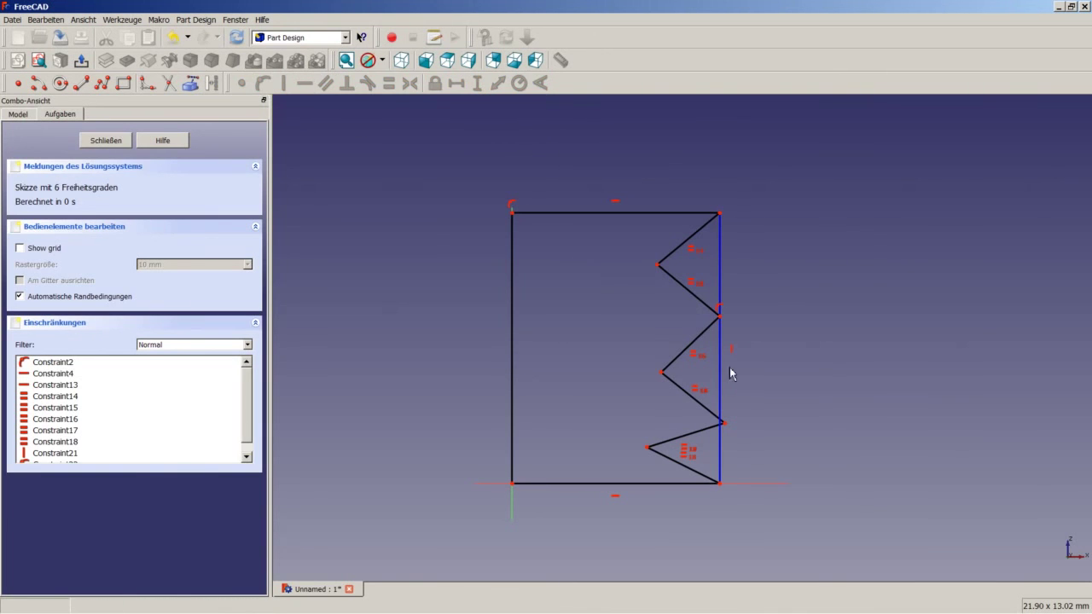
left_click(722, 424)
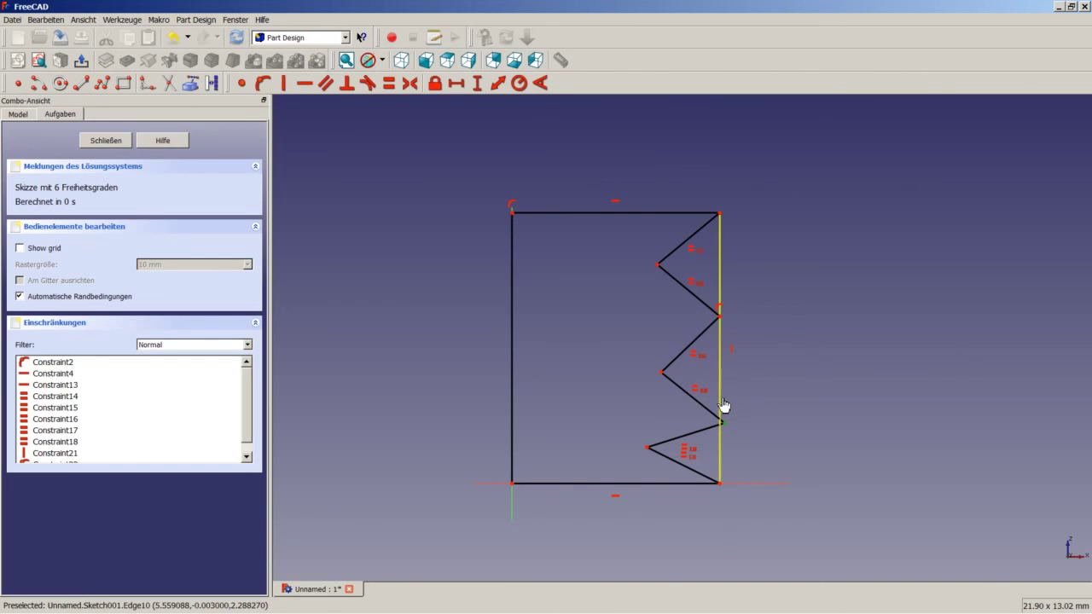
left_click(721, 403)
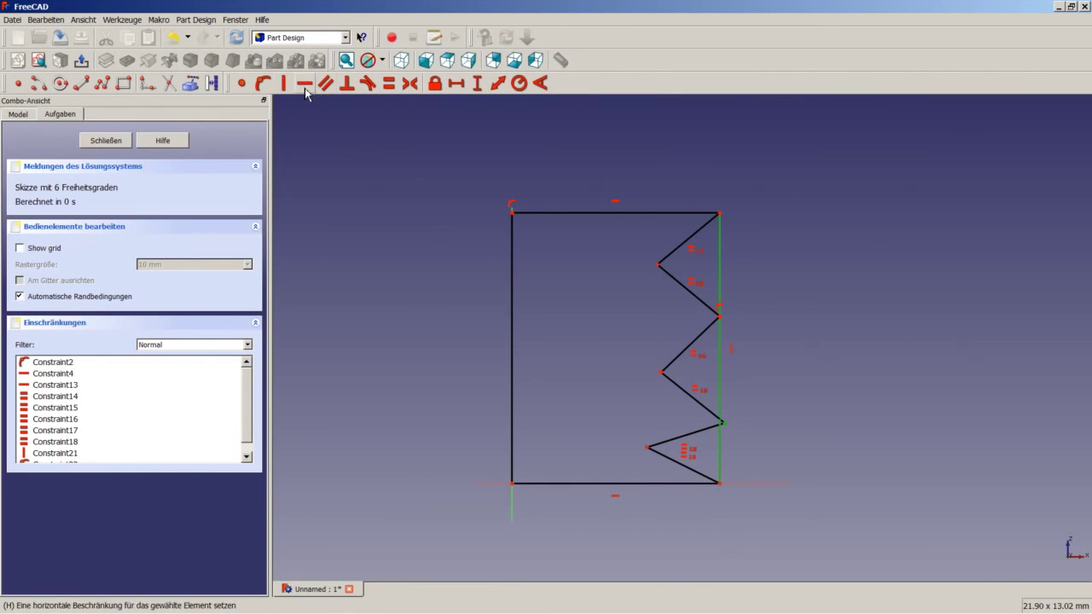
left_click(264, 83)
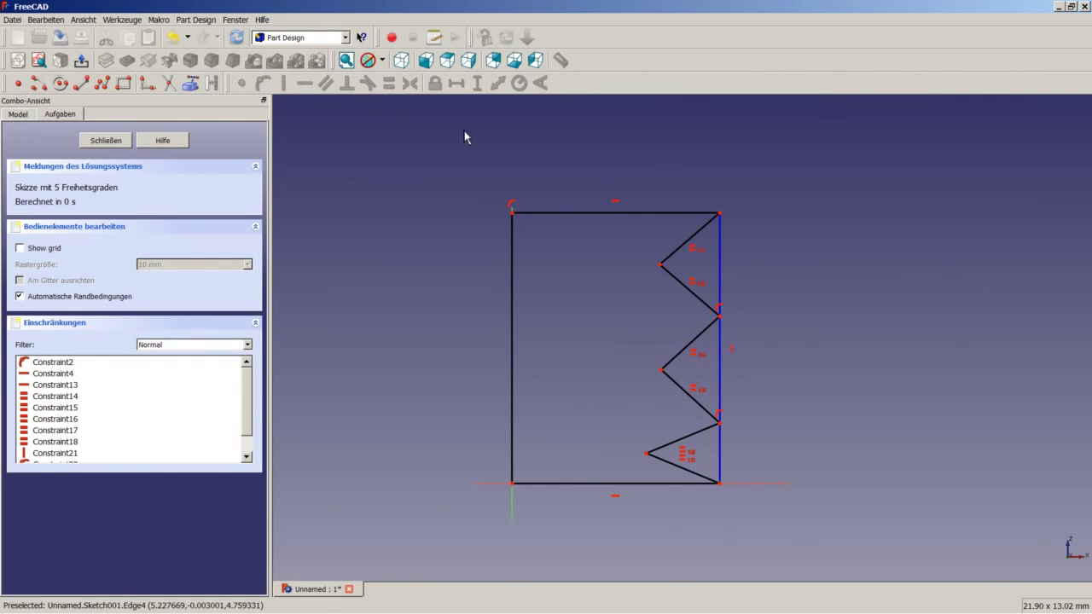
- Draw a vertical construction line between the upper and lower inner zigzag tips
left_click(86, 84)
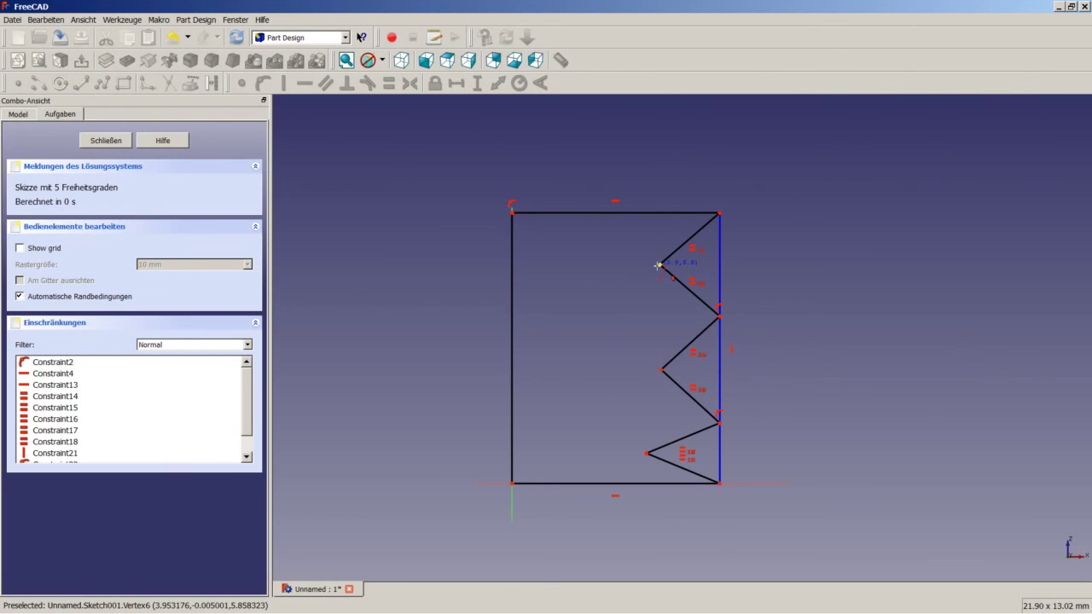
left_click(659, 265)
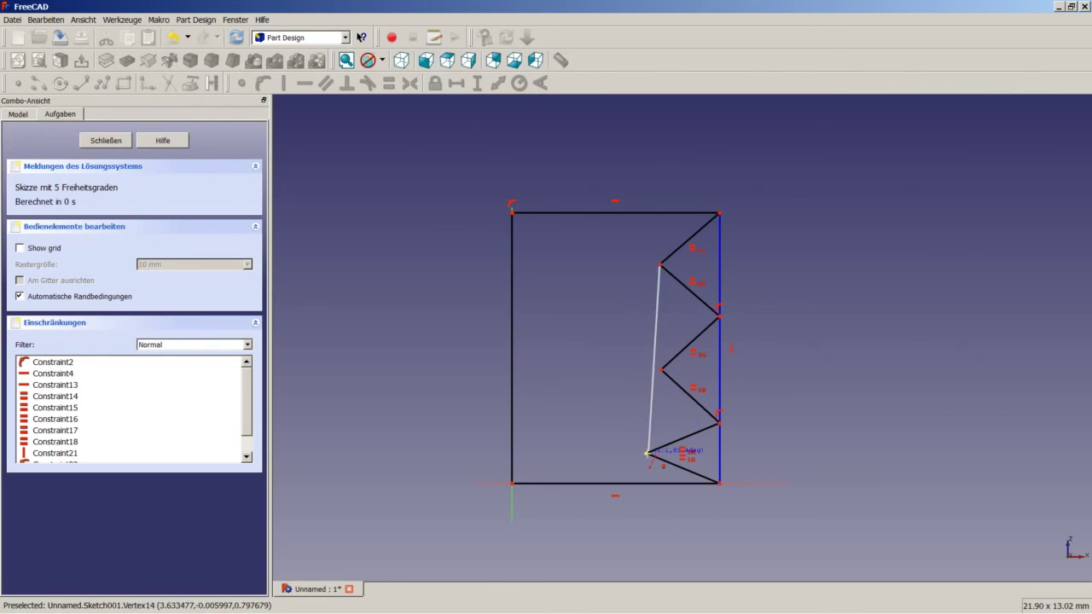
left_click(647, 453)
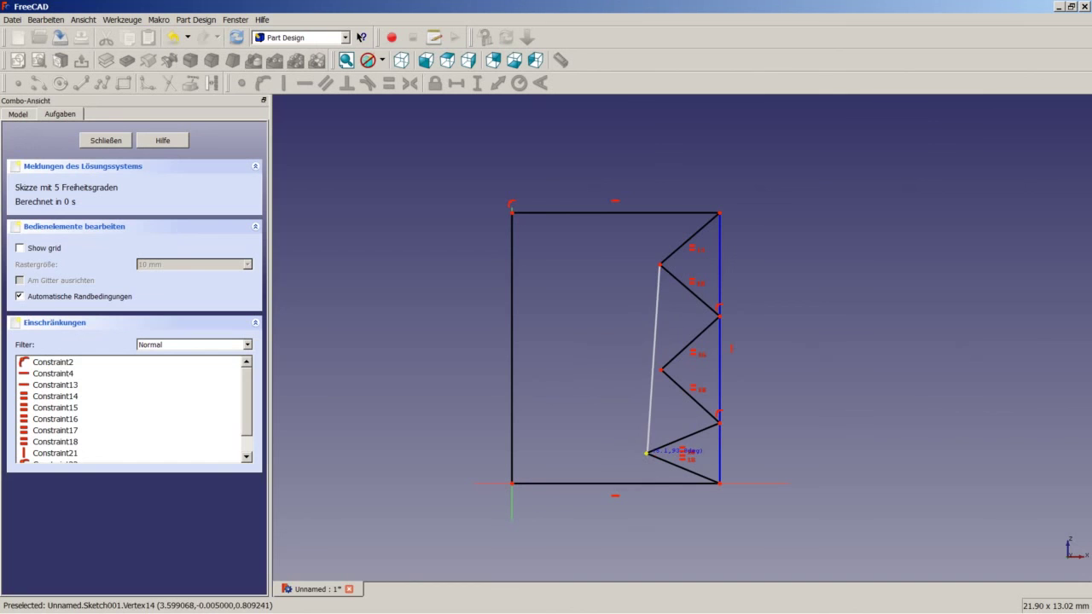
left_click(653, 386)
left_click(283, 82)
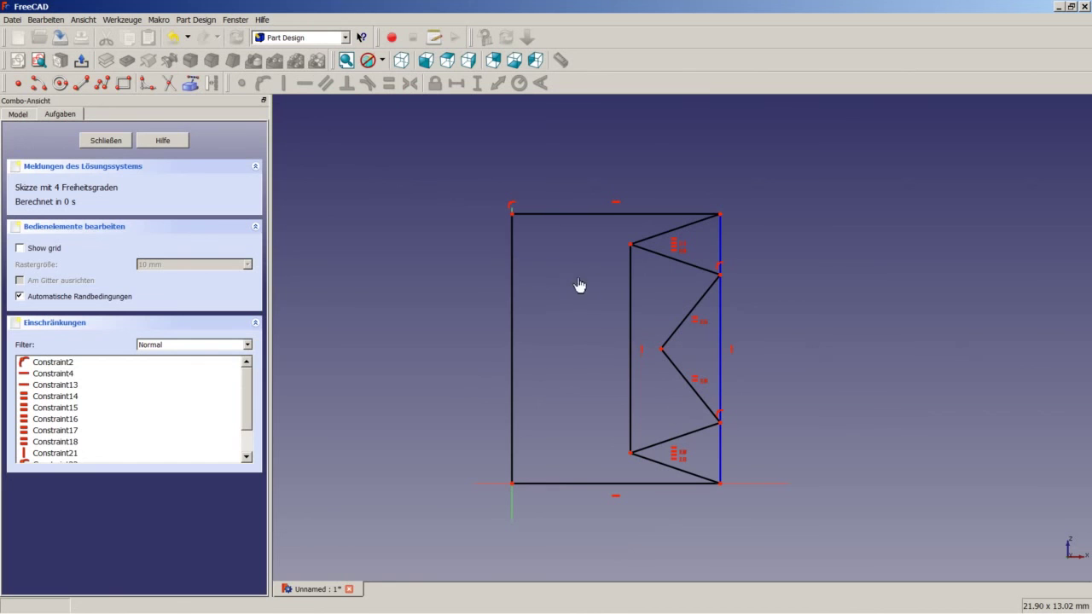
left_click(631, 289)
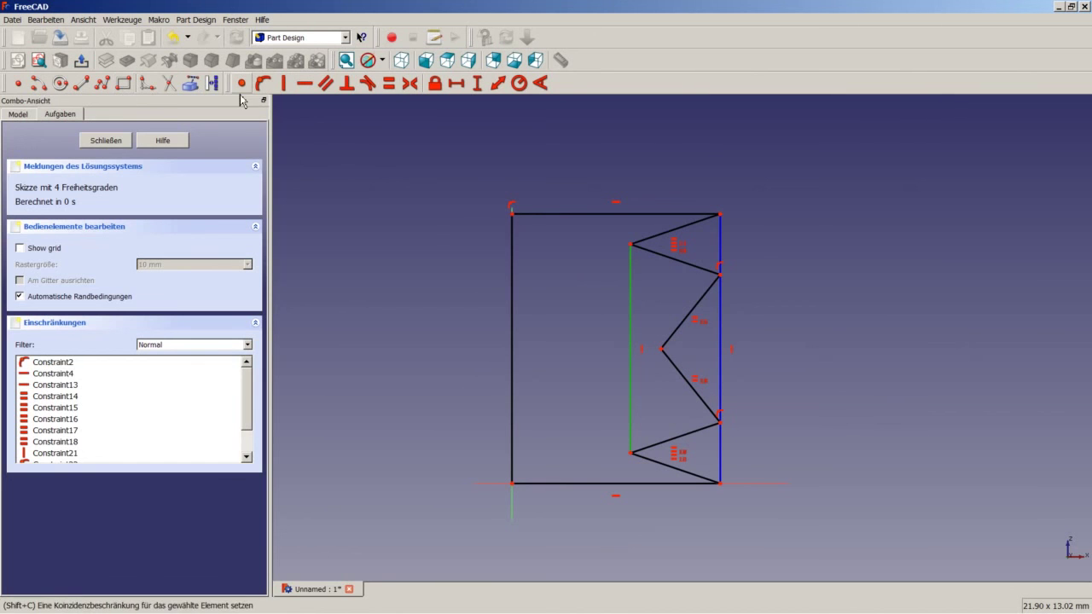
left_click(216, 86)
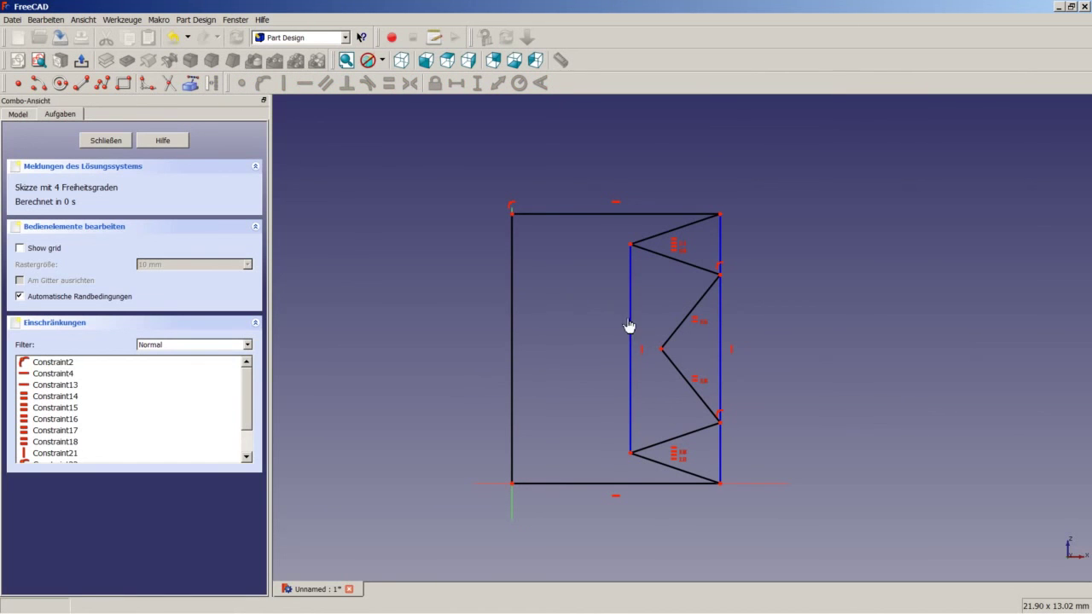
- Pin the middle inner zigzag tip onto the new construction line
left_click(663, 350)
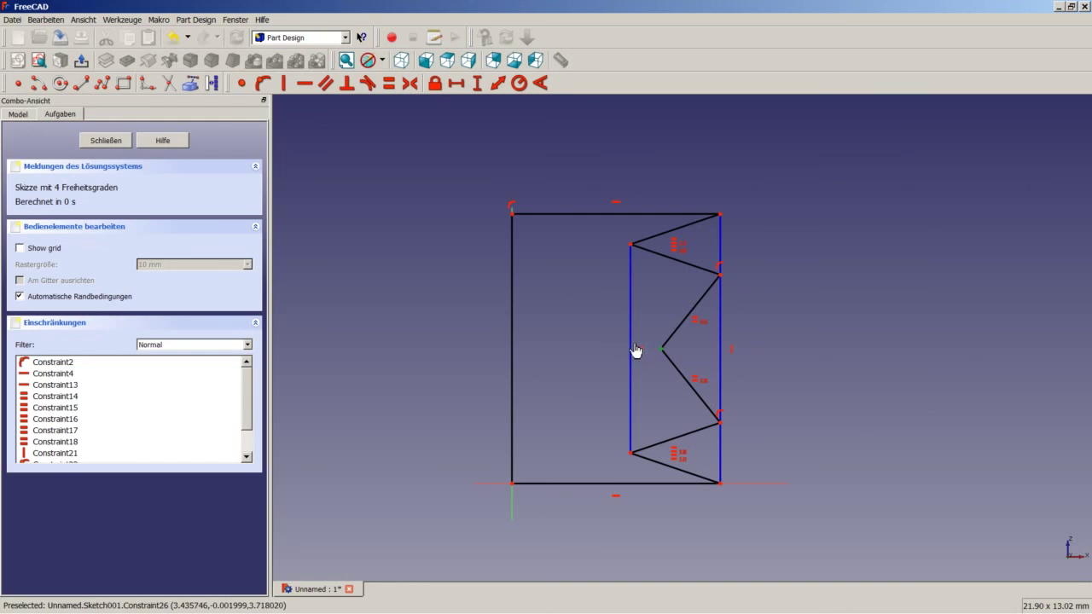
left_click(632, 352)
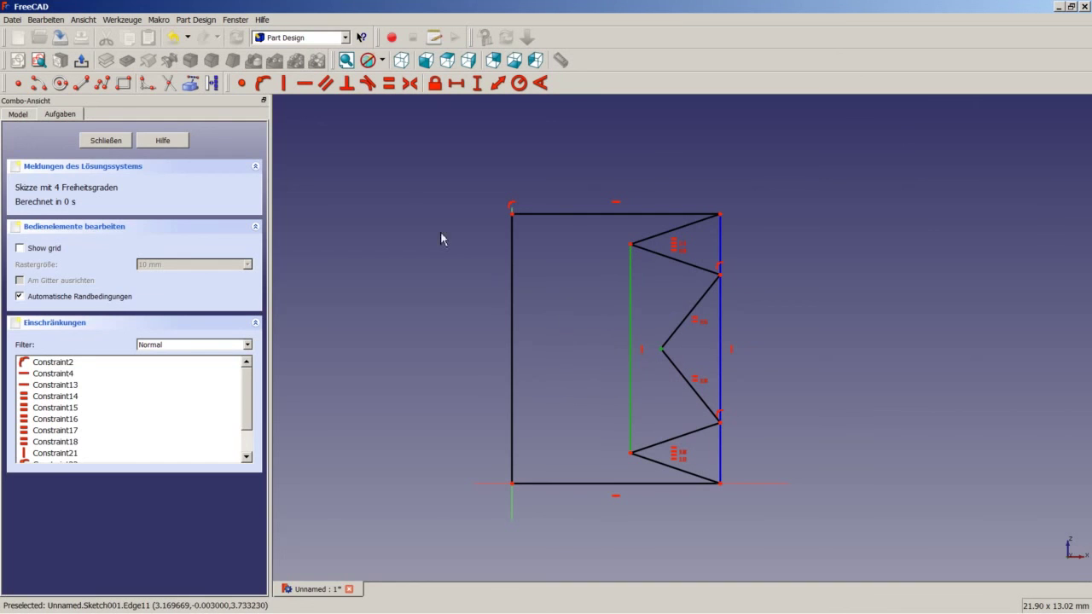
left_click(266, 85)
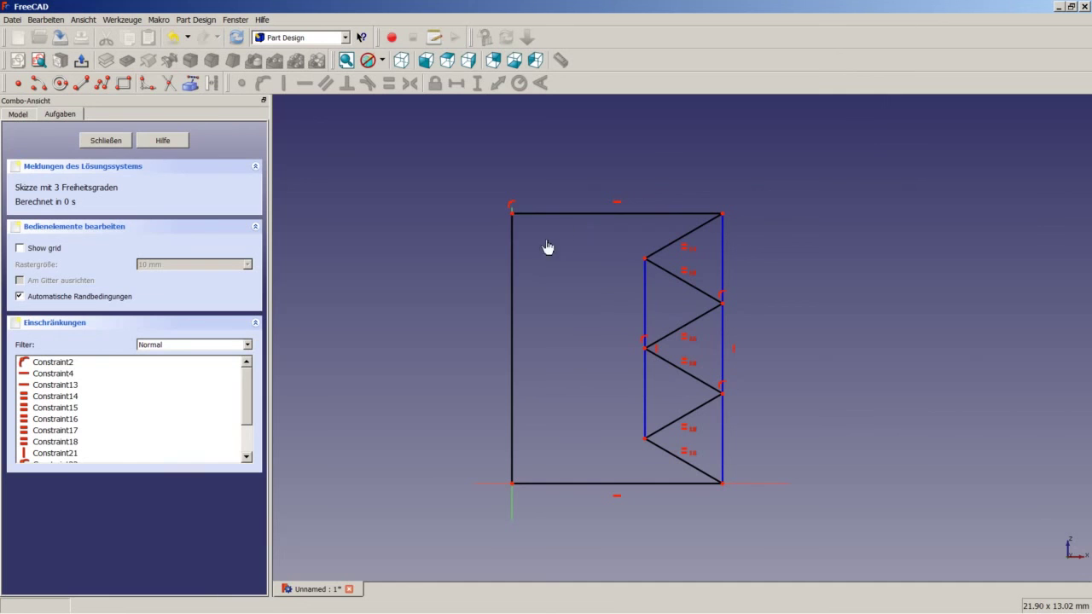
left_click(512, 280)
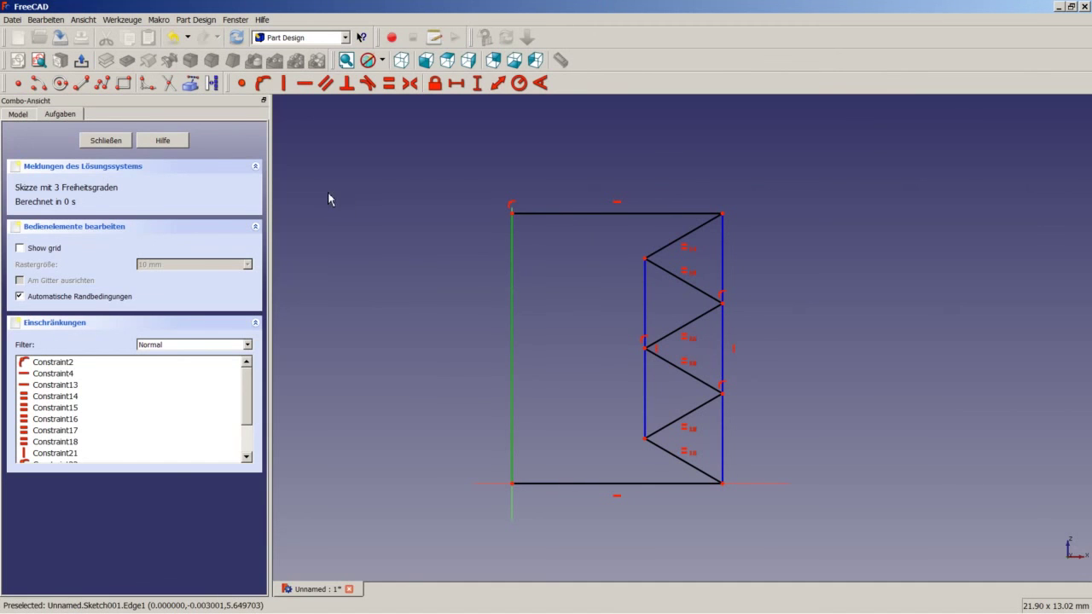
- Dimension the left edge 10 mm high and the upper inner tip 2.4 mm from the top-left corner
left_click(480, 85)
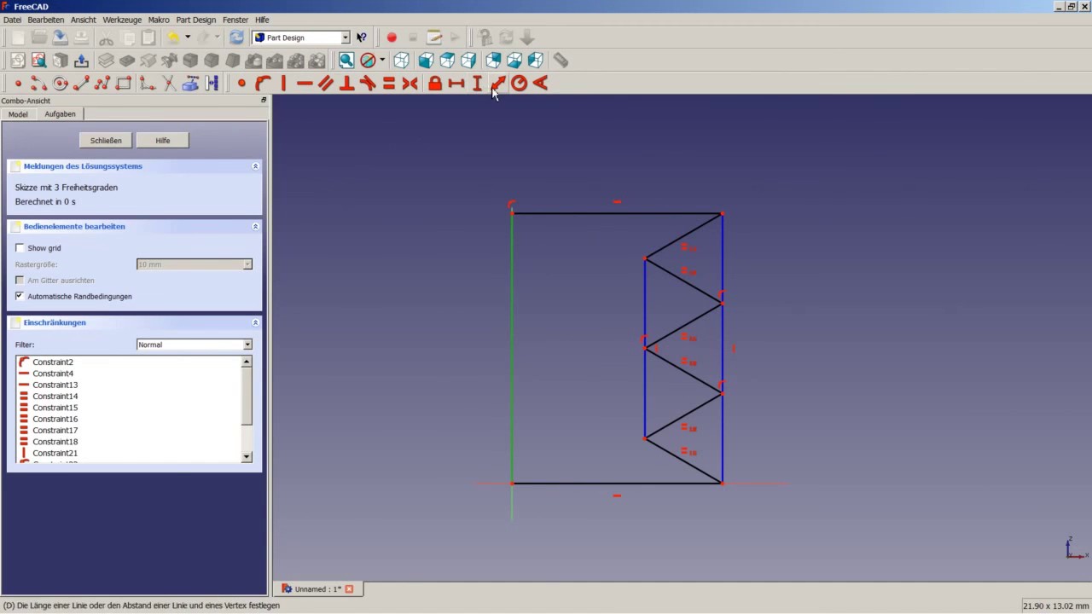
type("10")
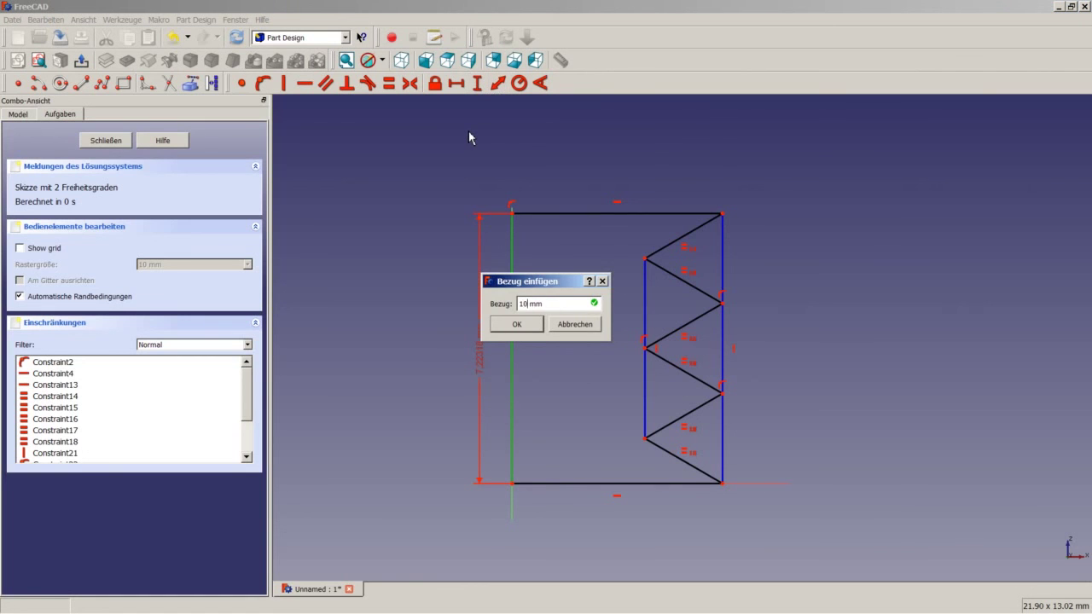
key("Return")
scroll(570, 170, "down", 2)
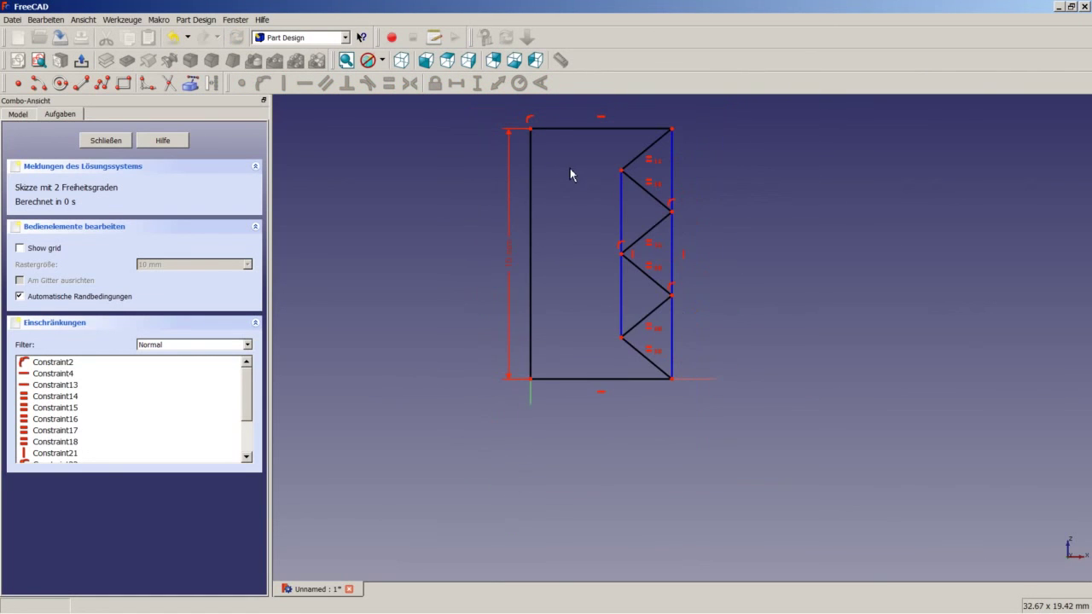
left_click(621, 171)
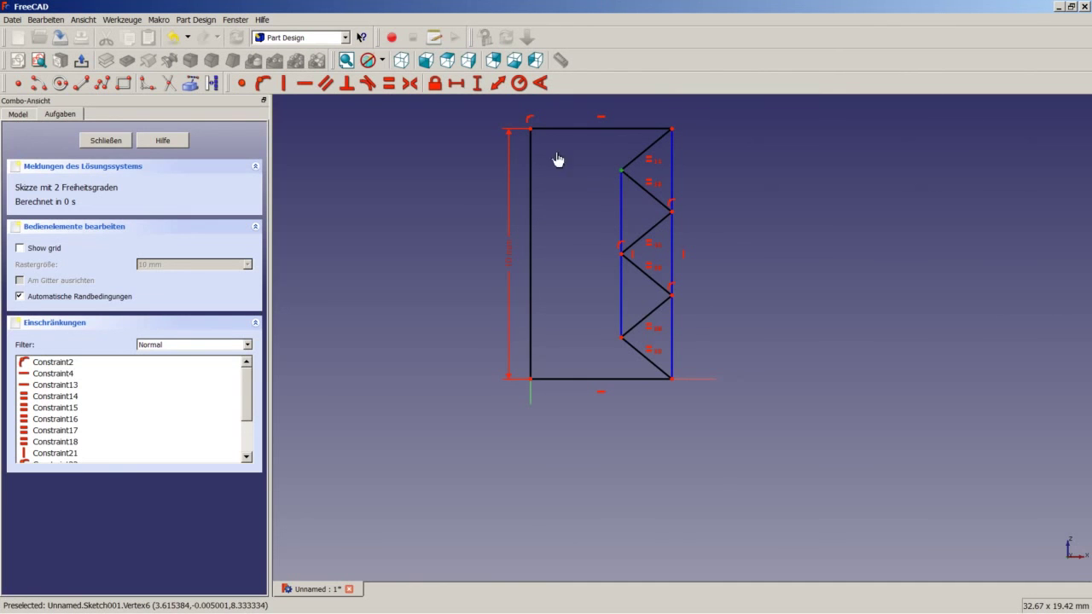
left_click(531, 130)
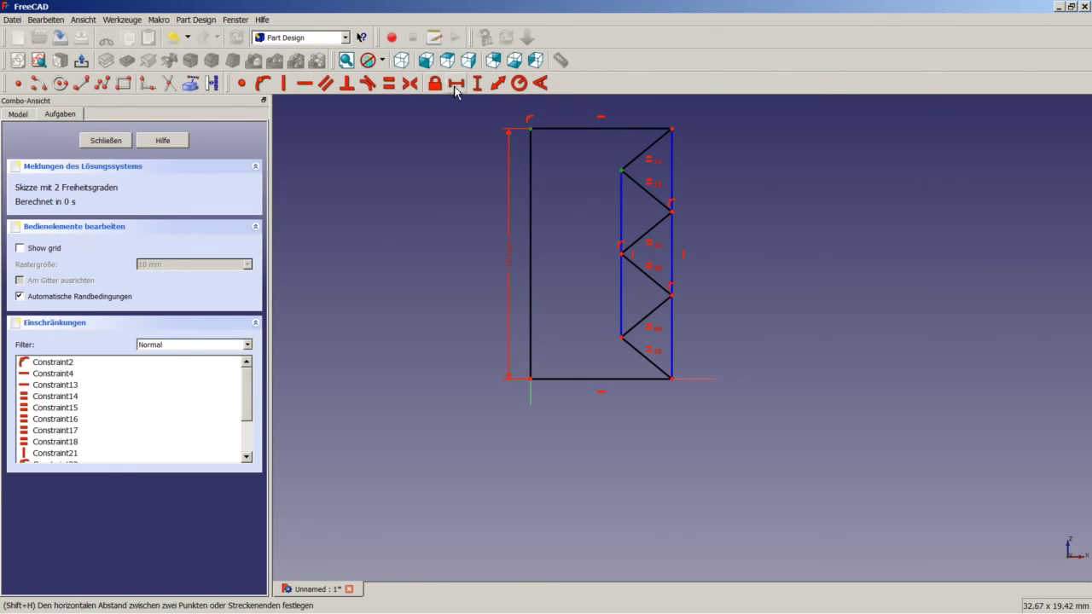
left_click(456, 83)
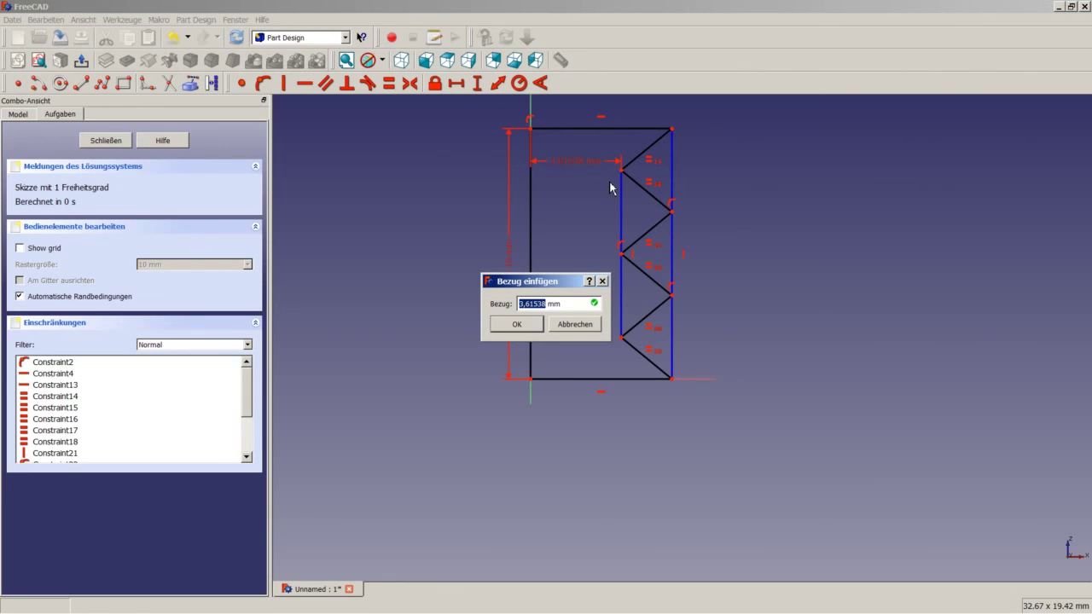
type("2,4")
key("Return")
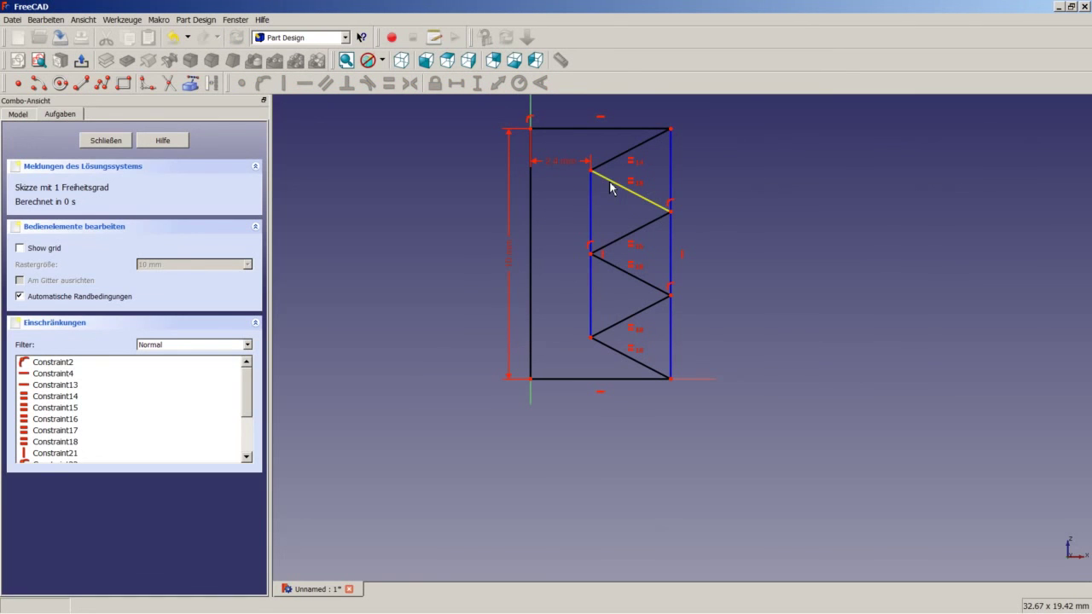
- Set the top edge length to 3 mm and close the sketch
left_click(576, 126)
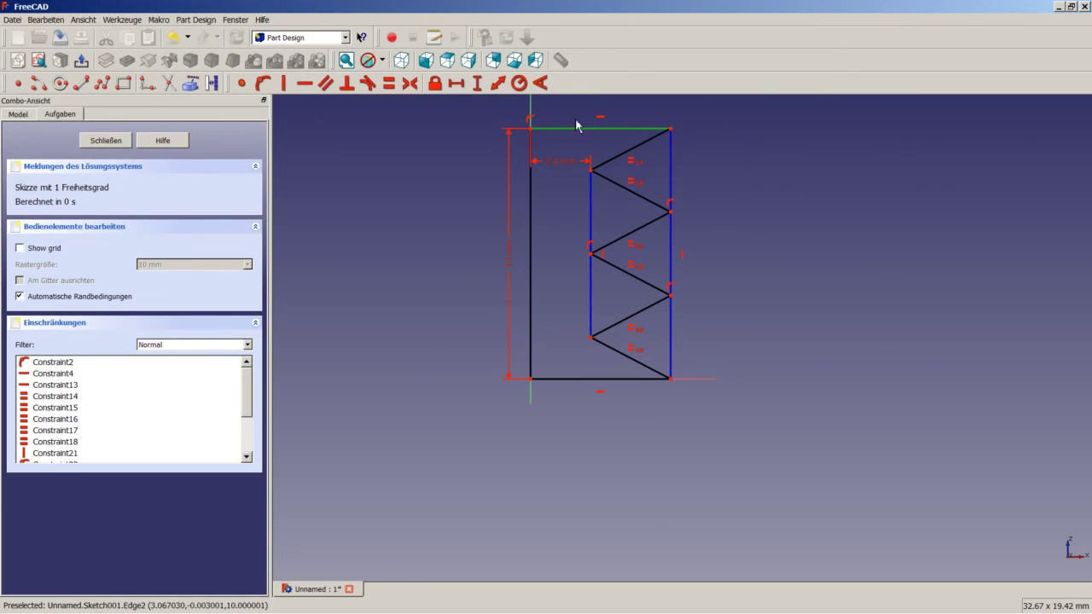
left_click(499, 86)
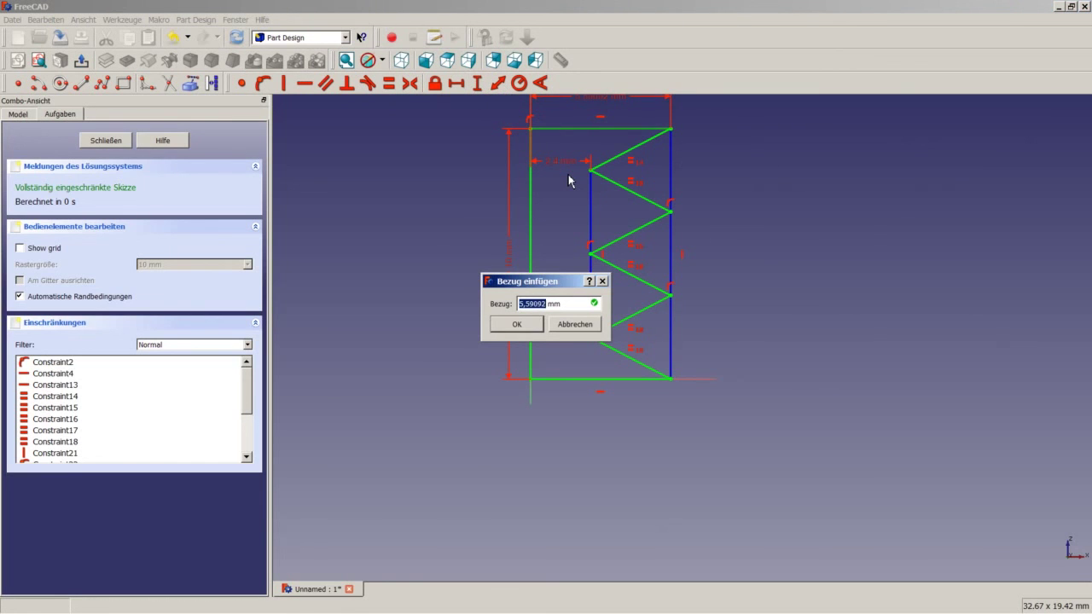
type("3")
key("Return")
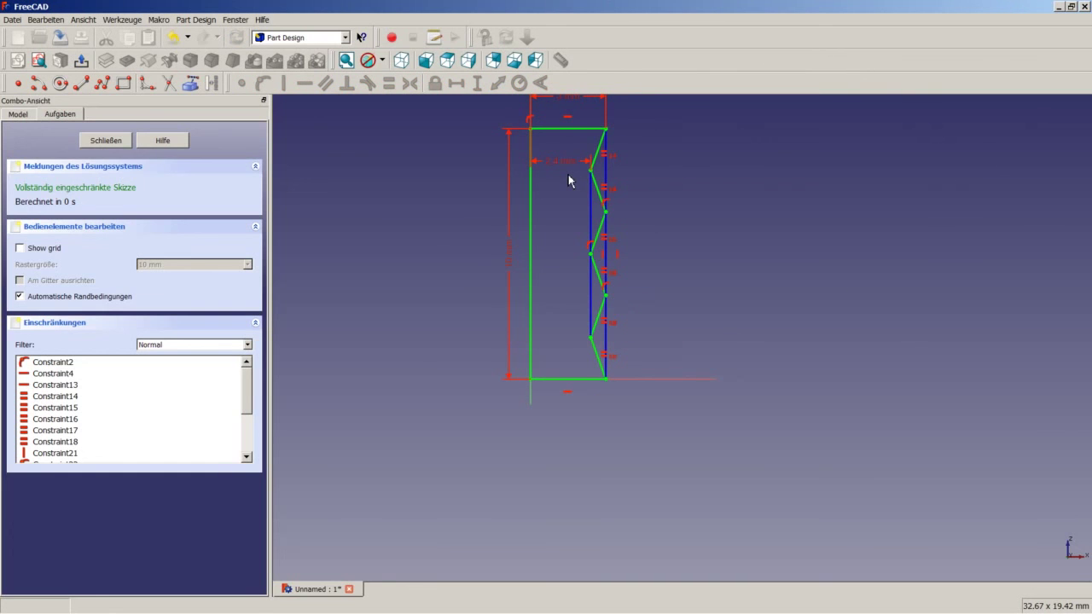
left_click(121, 144)
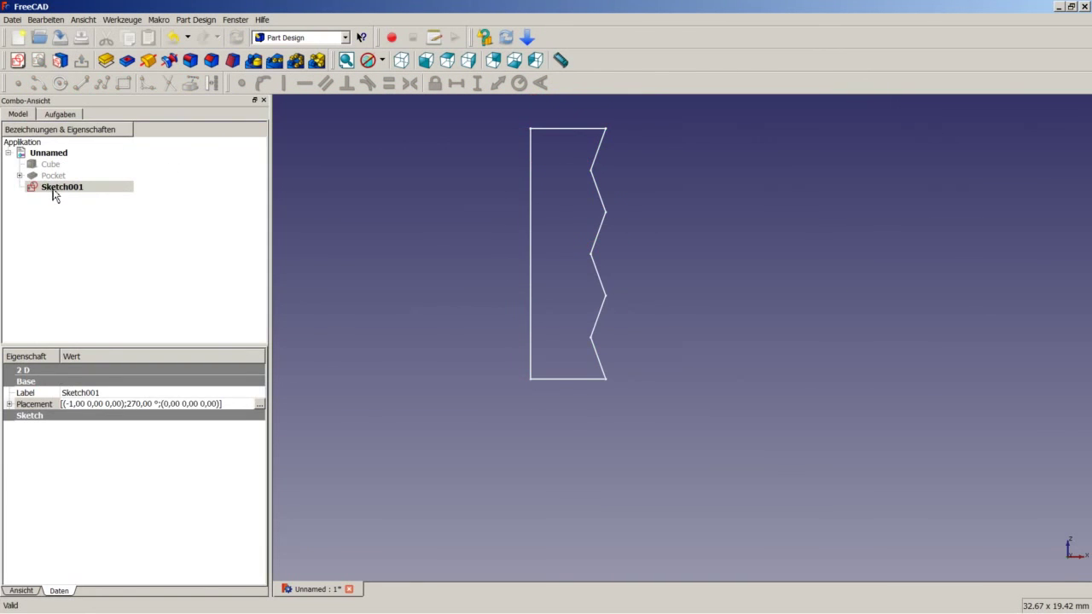
- Revolve Sketch001's zigzag profile 360° about the vertical sketch axis, with Umgekehrt (reversed) checked
left_click(150, 64)
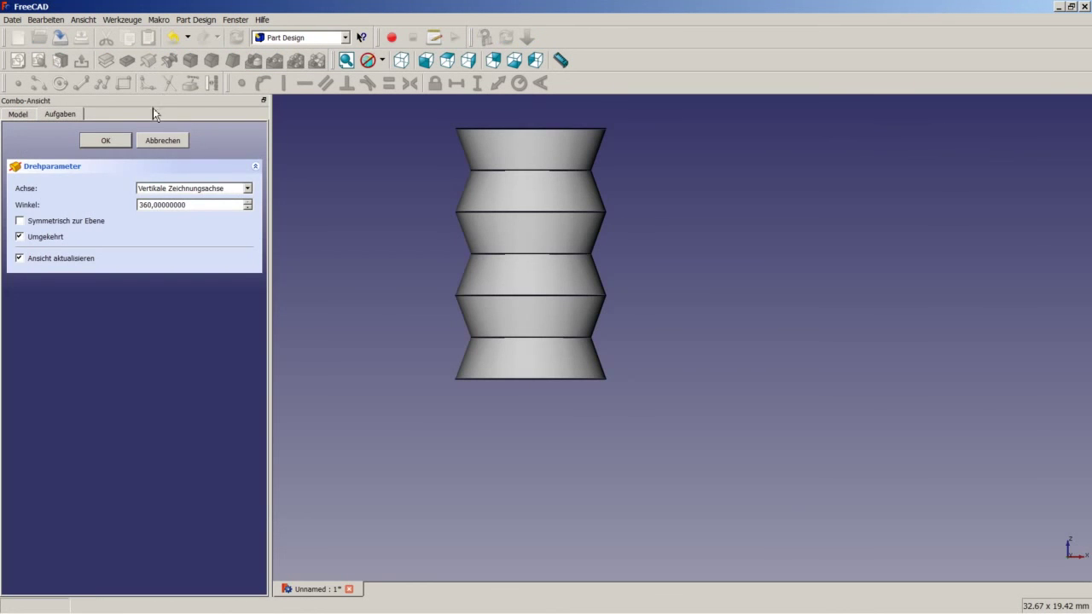
left_click(106, 142)
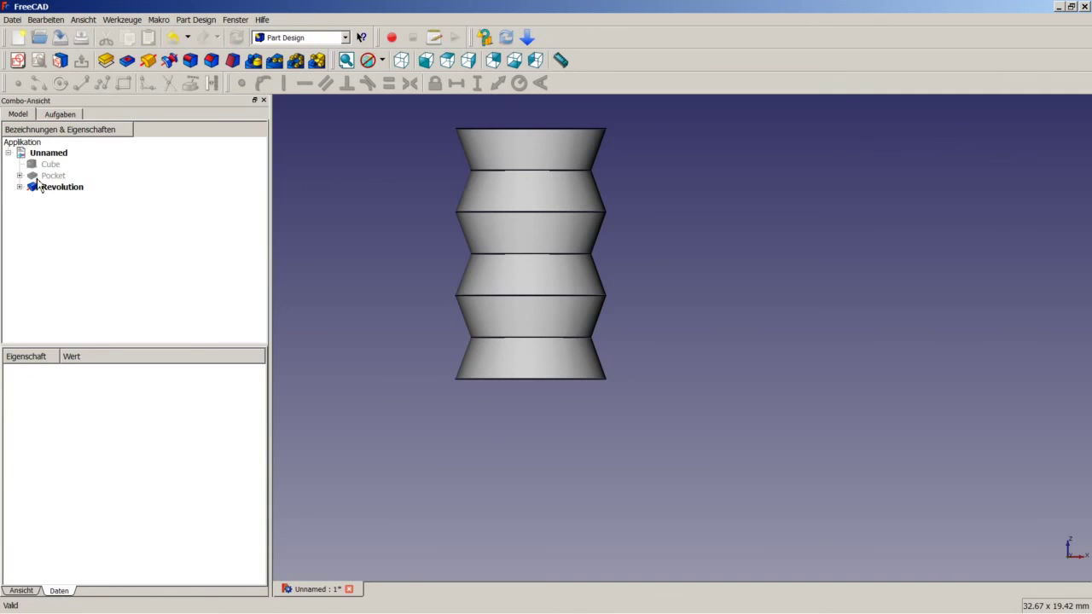
- Show the Pocket plate again in a fitted isometric view, then select Sketch001 under Revolution
right_click(43, 175)
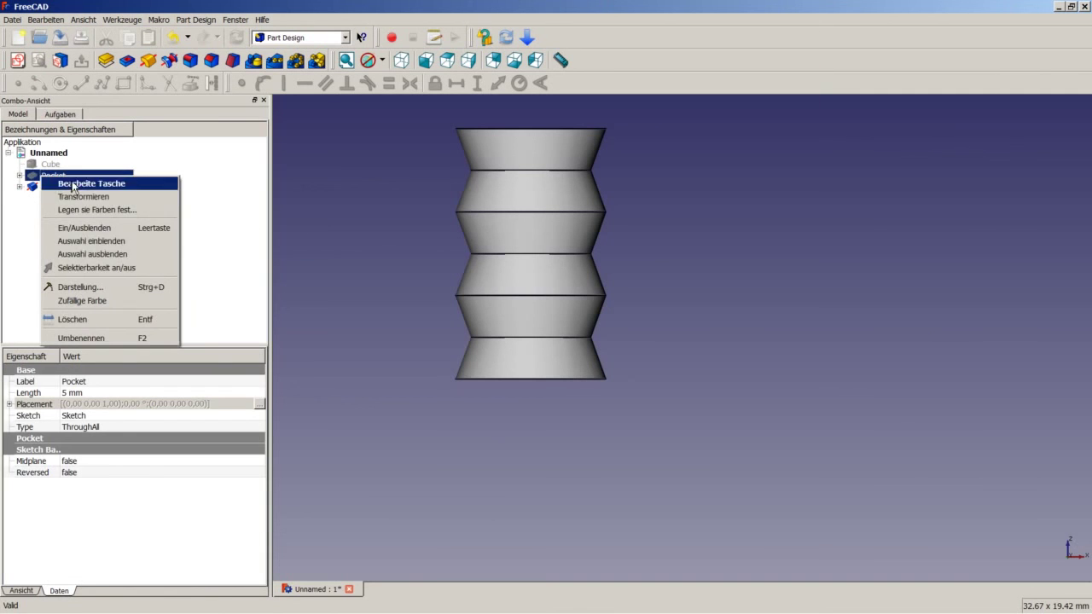
left_click(101, 228)
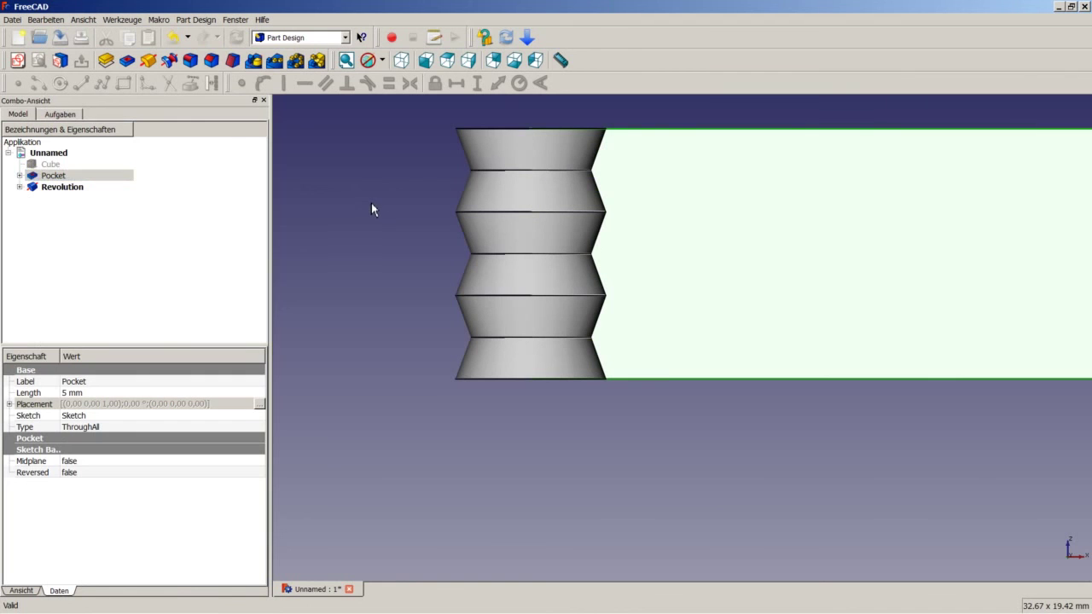
right_click(333, 194)
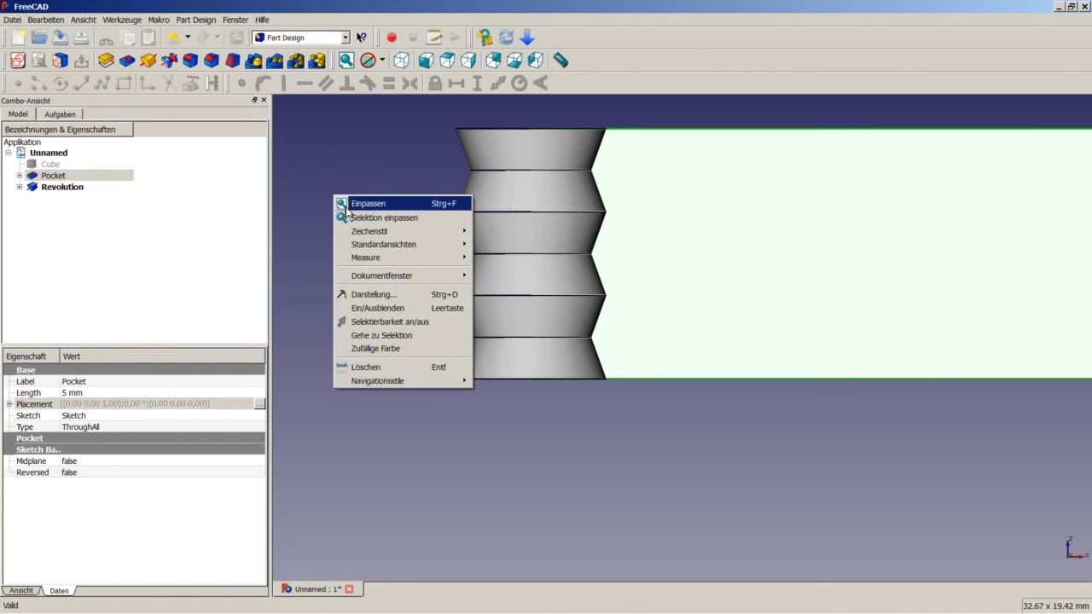
left_click(398, 65)
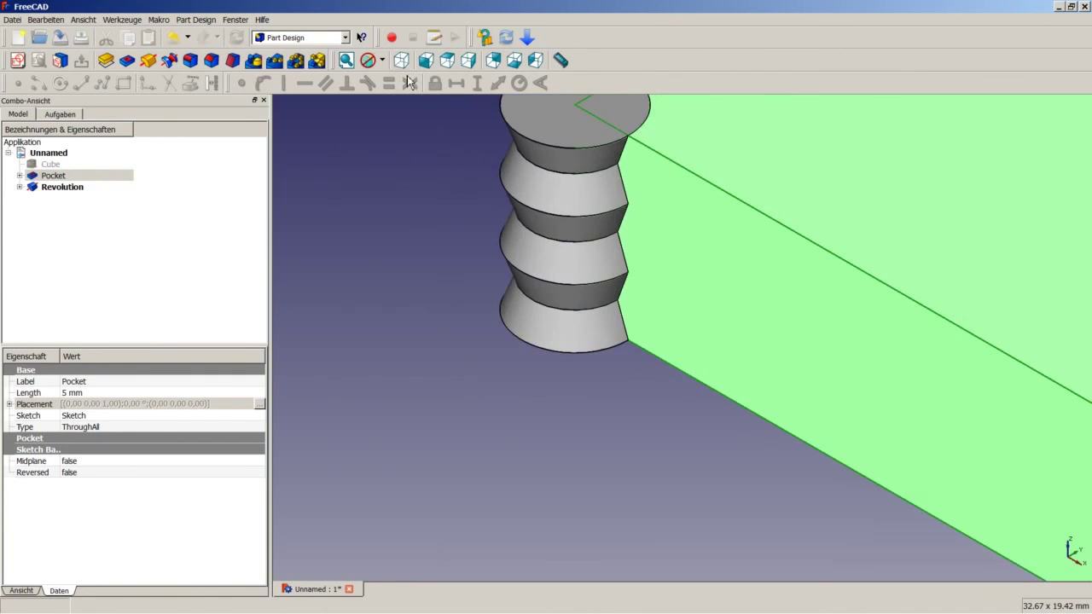
right_click(436, 169)
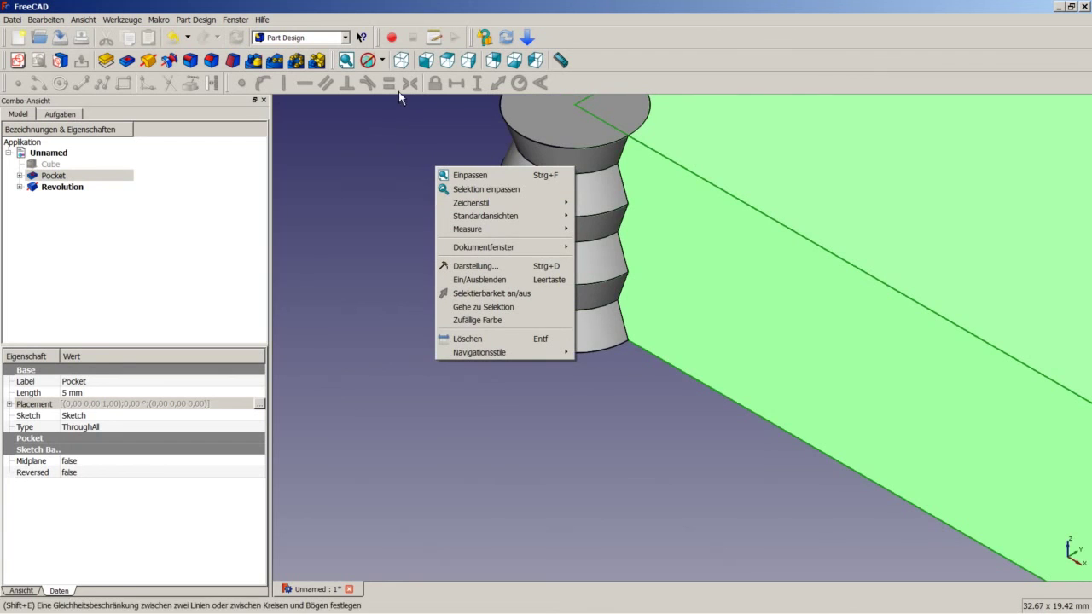
left_click(461, 175)
left_click(543, 240)
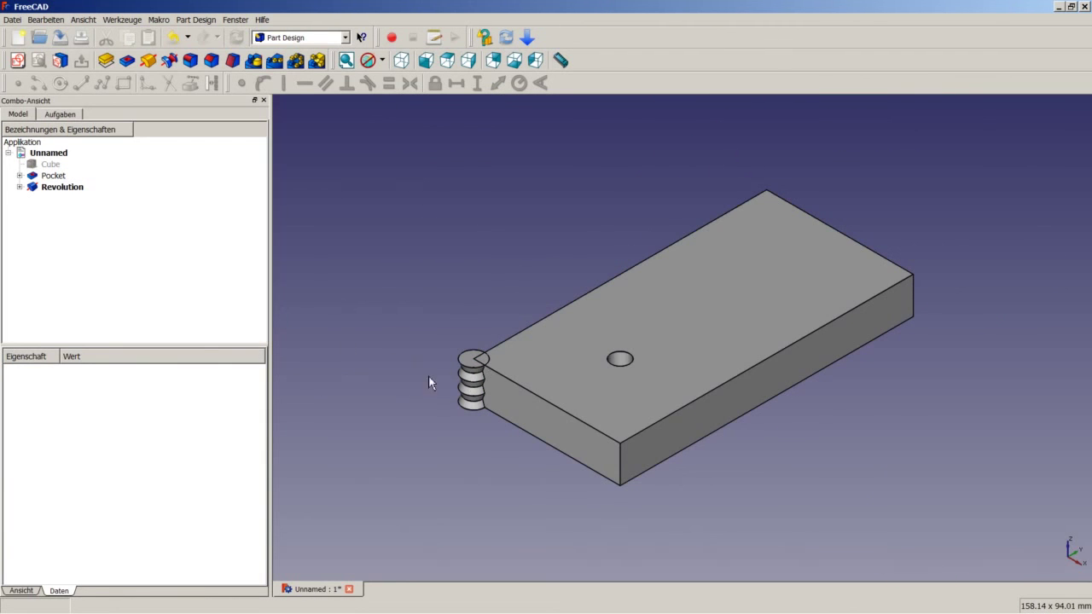
left_click(19, 187)
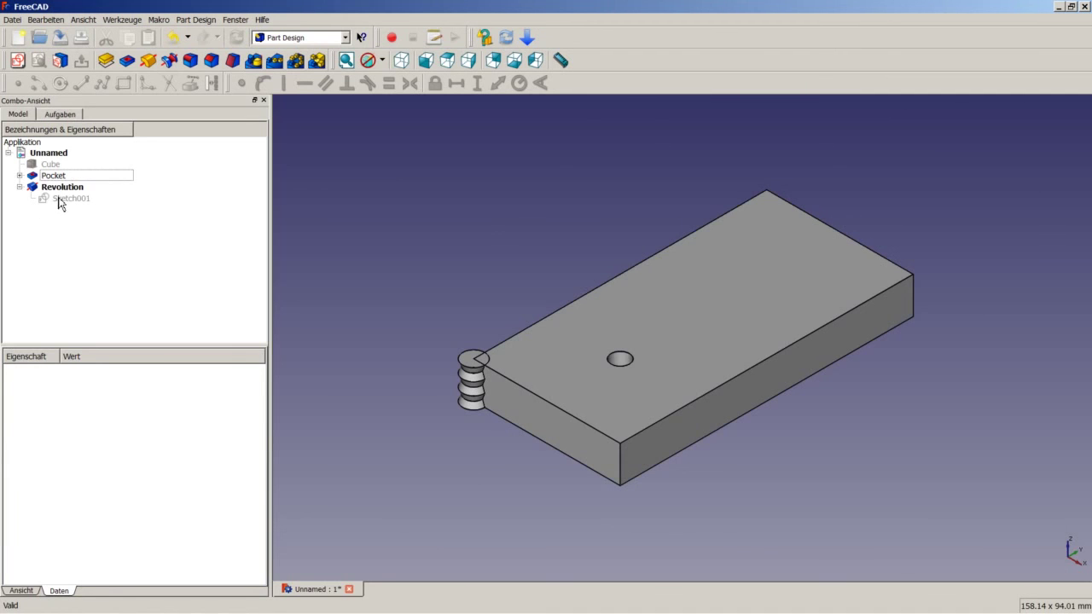
left_click(60, 200)
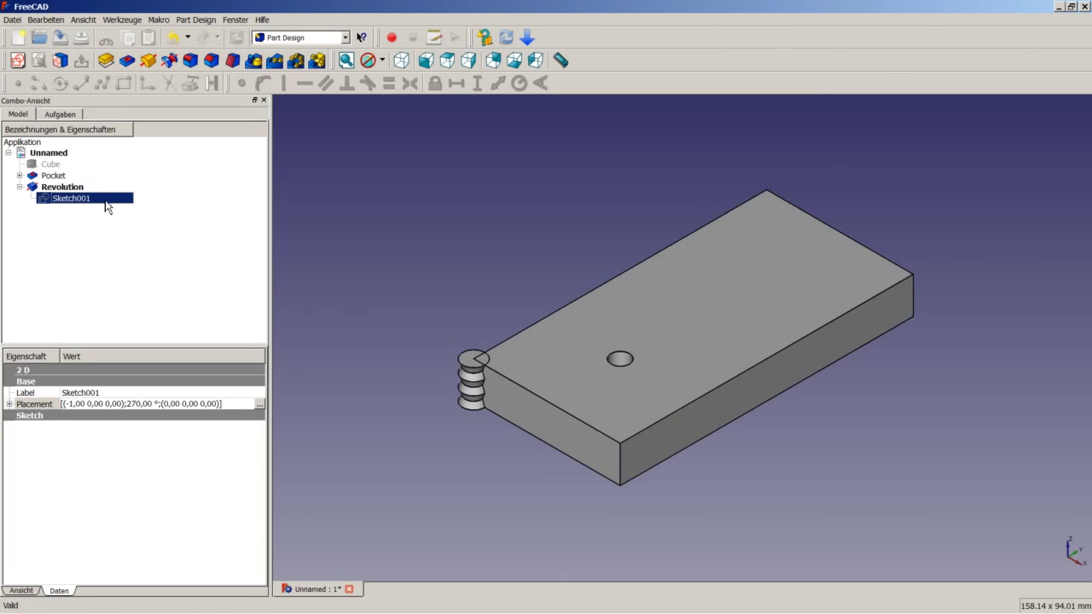
- Set Sketch001's placement offset to X 20, Y 20 to move the ribbed solid into the hole
left_click(59, 188)
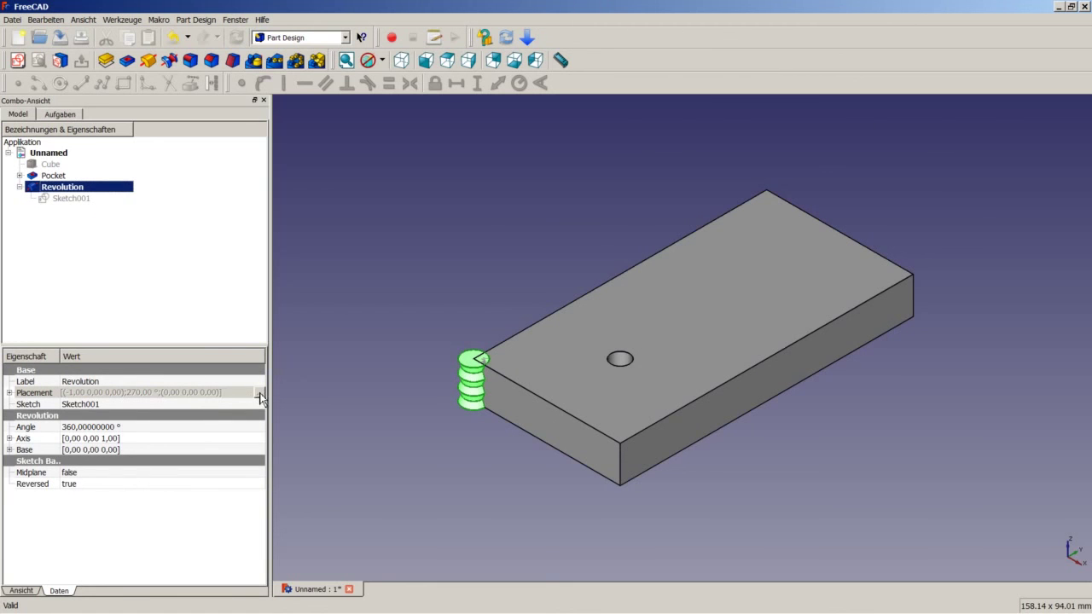
left_click(66, 201)
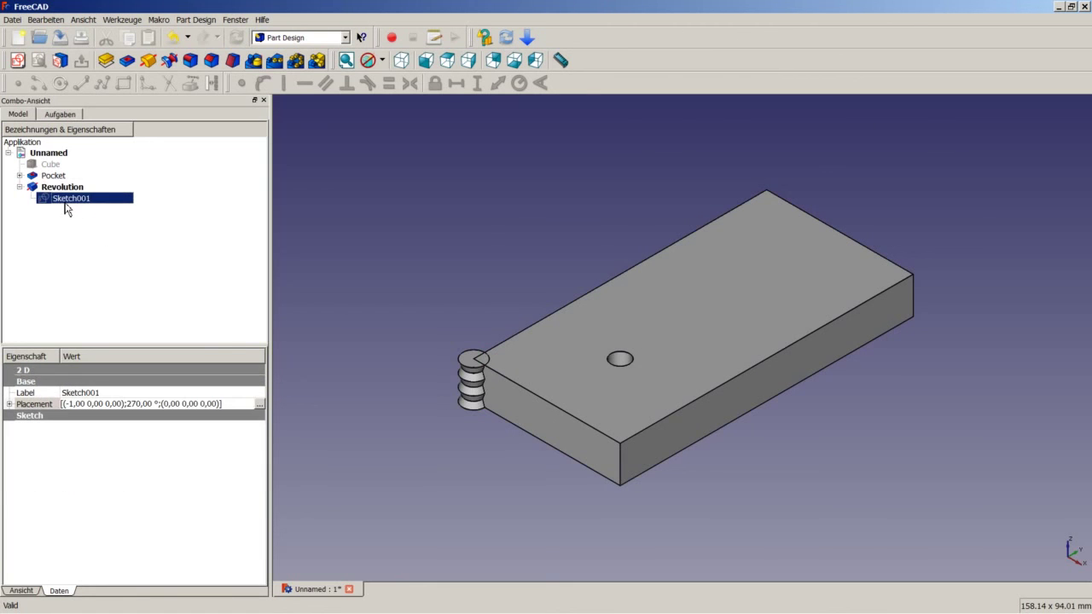
left_click(258, 404)
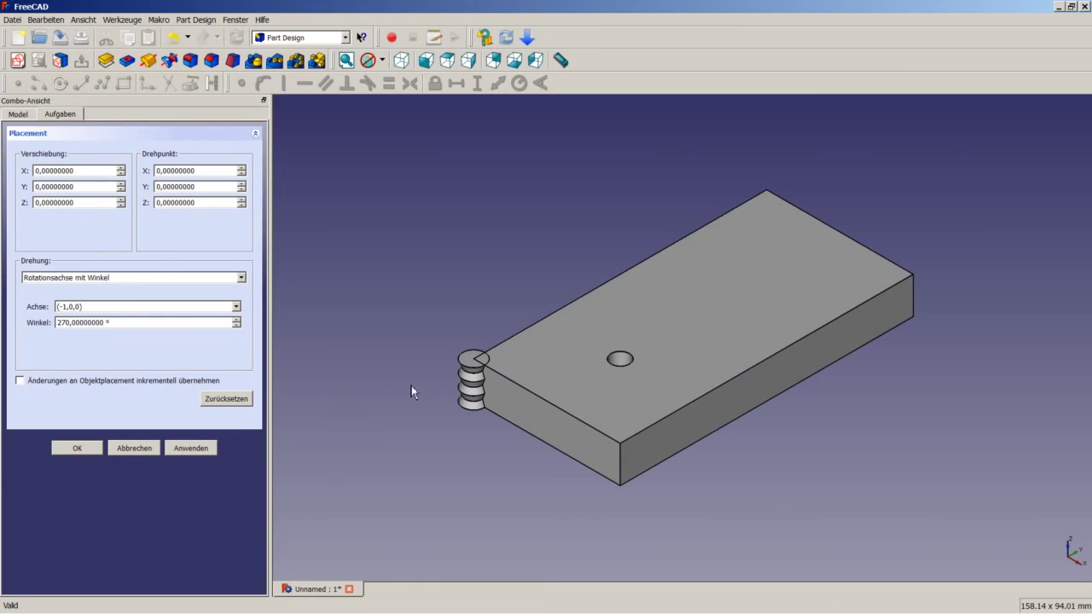
left_click_drag(92, 171, 13, 172)
type("2")
type("0")
key("Tab")
type("20")
left_click(89, 449)
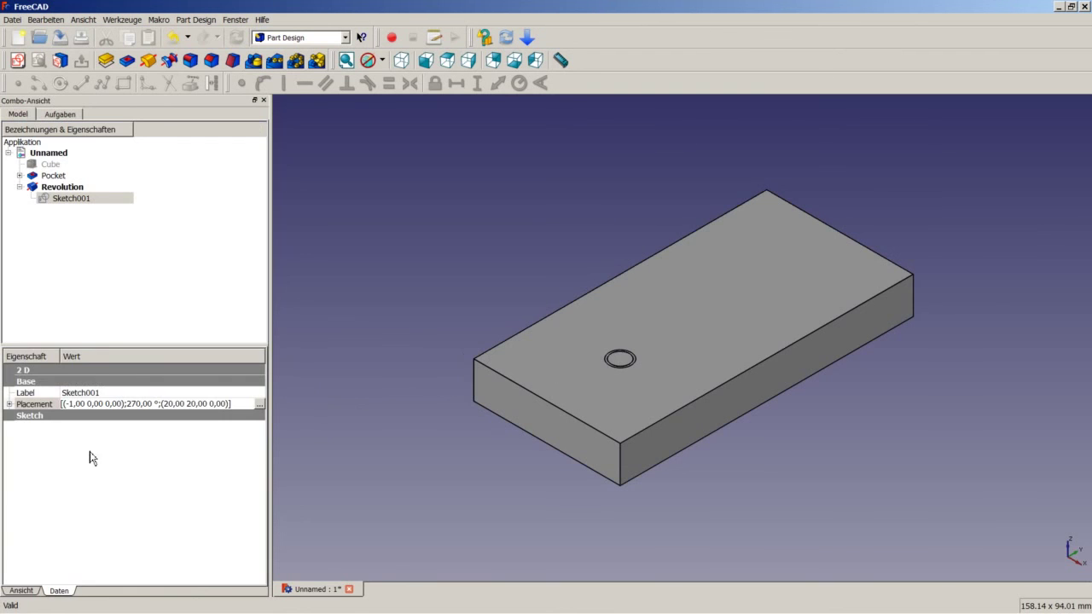
left_click(65, 176)
- Cut the Revolution from the Pocket plate with the Part workbench's Cut tool
left_click(67, 190, "ctrl")
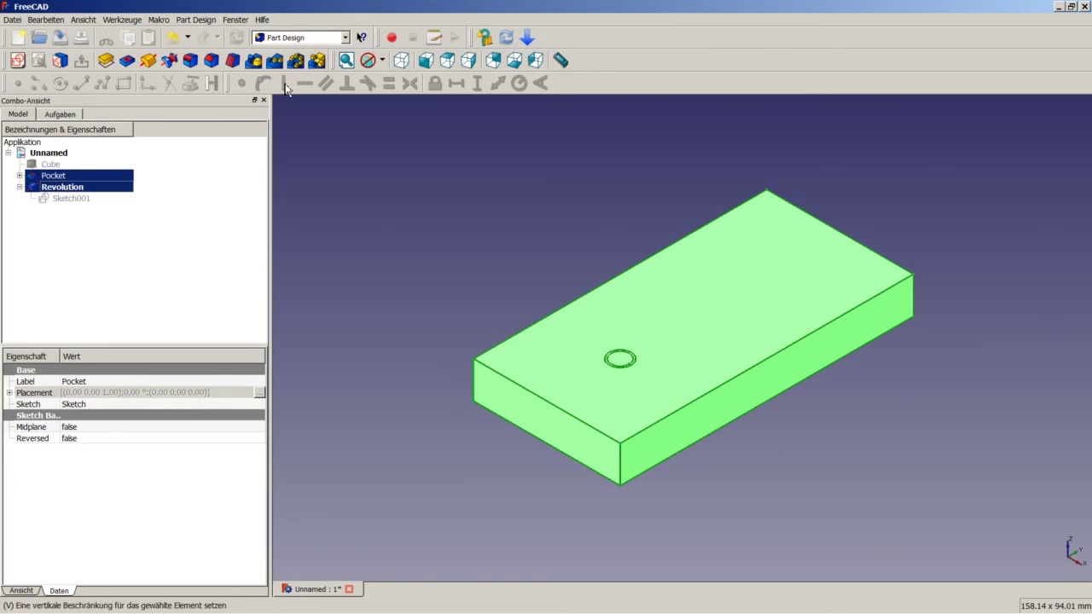
left_click(345, 39)
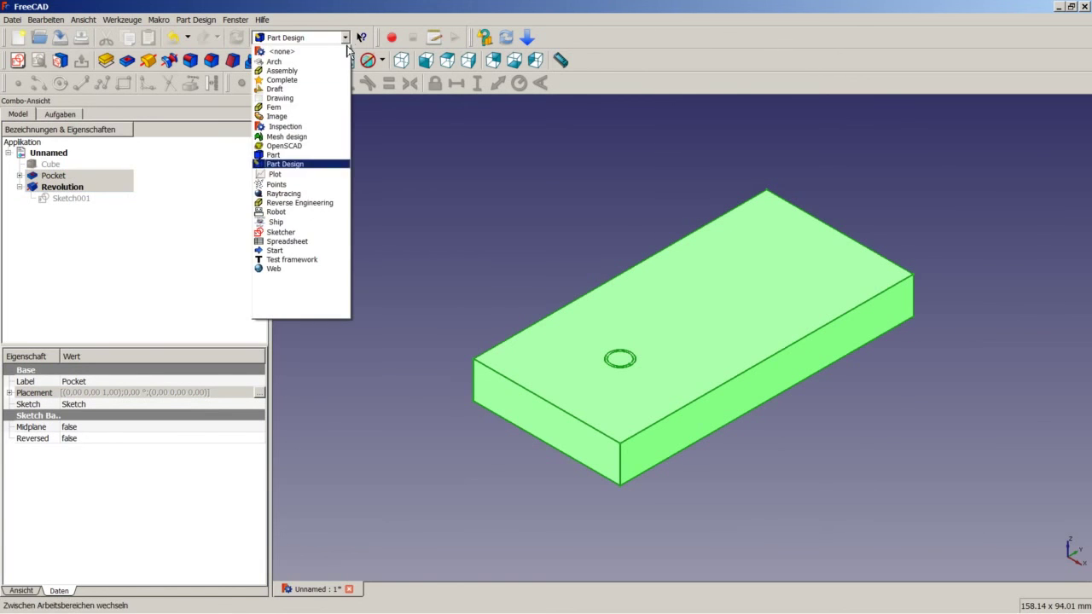
left_click(315, 154)
left_click(416, 83)
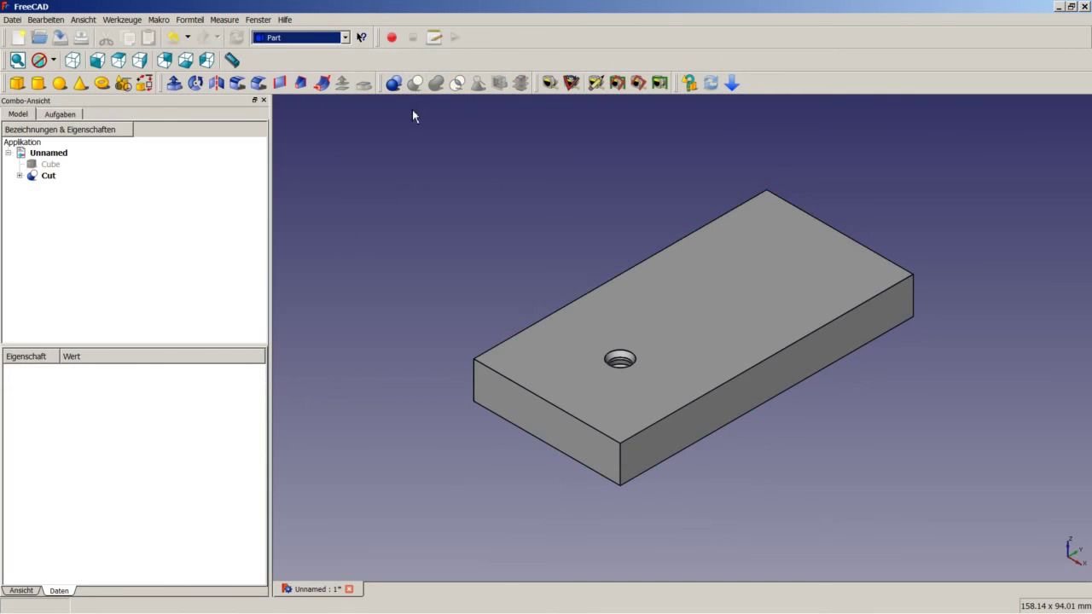
- Orbit and zoom to inspect the hole's grooved wall, then return to a fitted isometric view
scroll(623, 361, "down", 2)
scroll(627, 363, "up", 2)
scroll(630, 365, "up", 5)
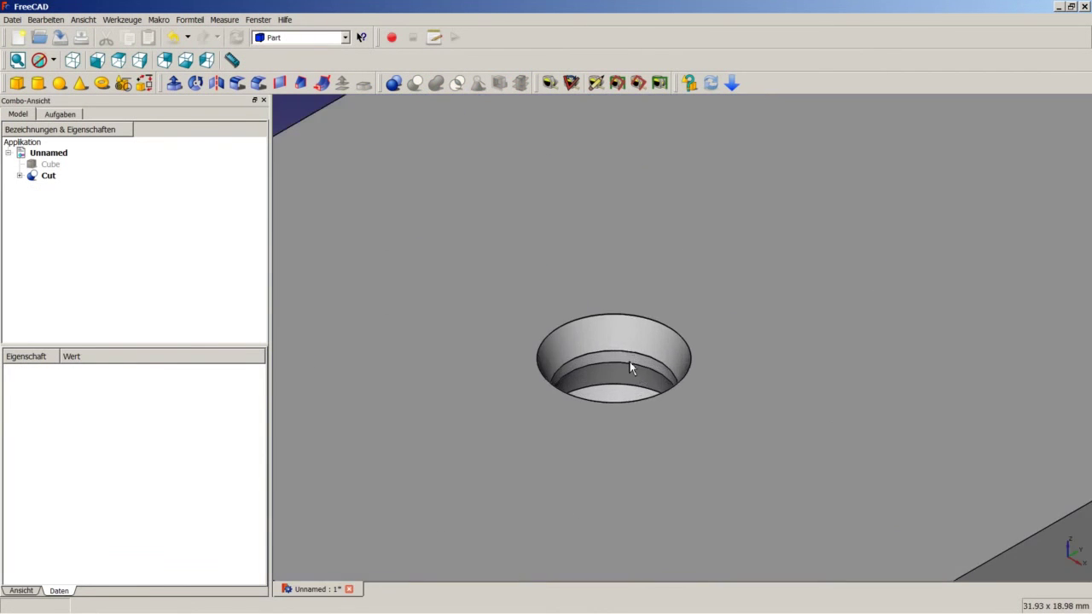
middle_click_drag(628, 365, 654, 427)
scroll(653, 458, "down", 5)
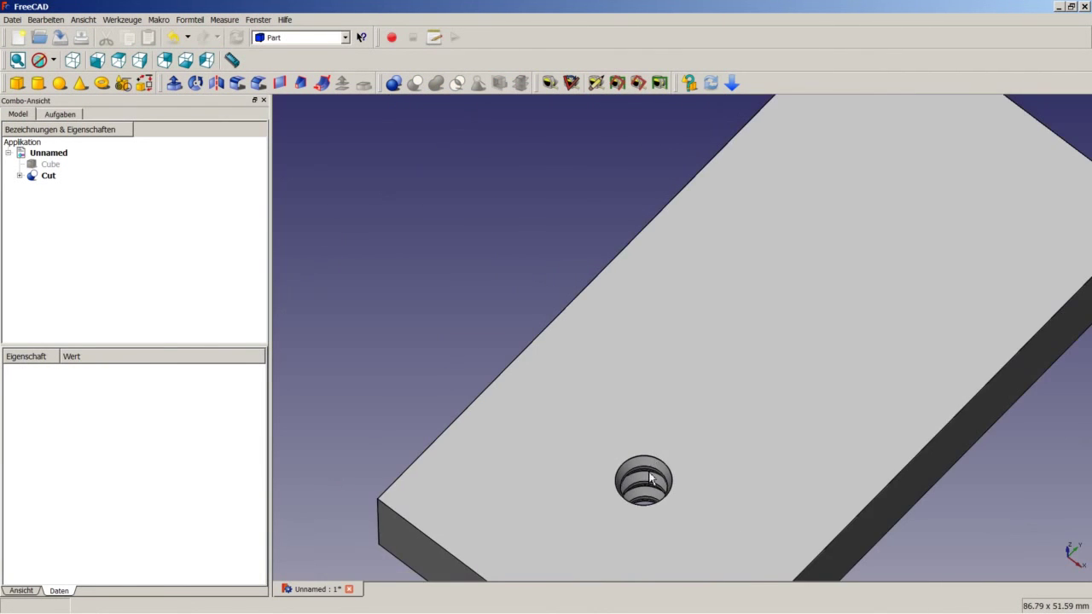
mouse_move(657, 538)
middle_mouse_down()
mouse_move(668, 560)
mouse_move(632, 519)
middle_mouse_up()
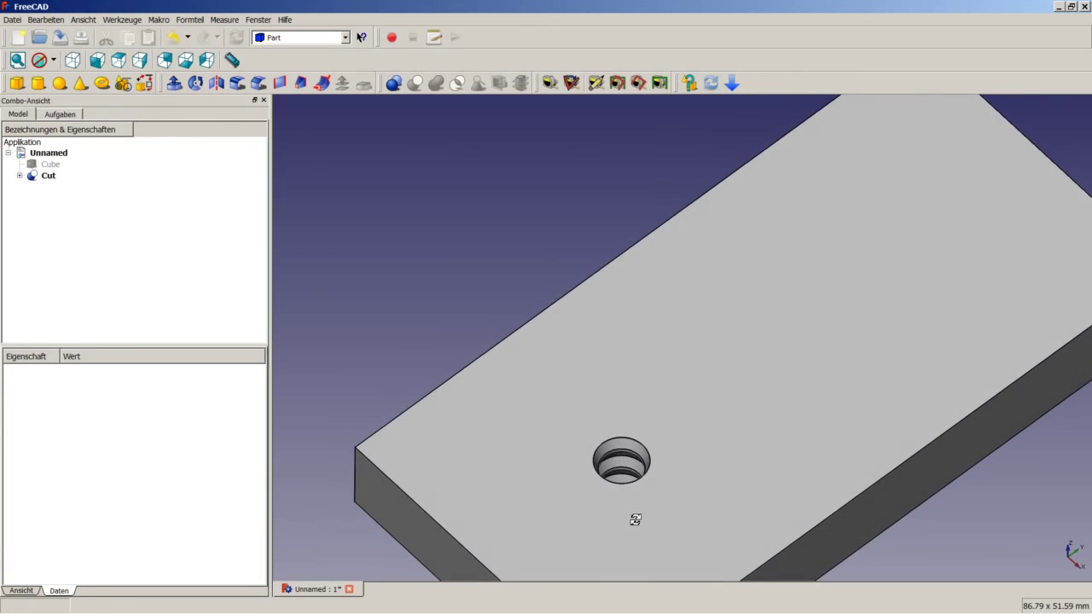
scroll(638, 483, "up", 1)
scroll(638, 484, "down", 3)
scroll(638, 481, "down", 3)
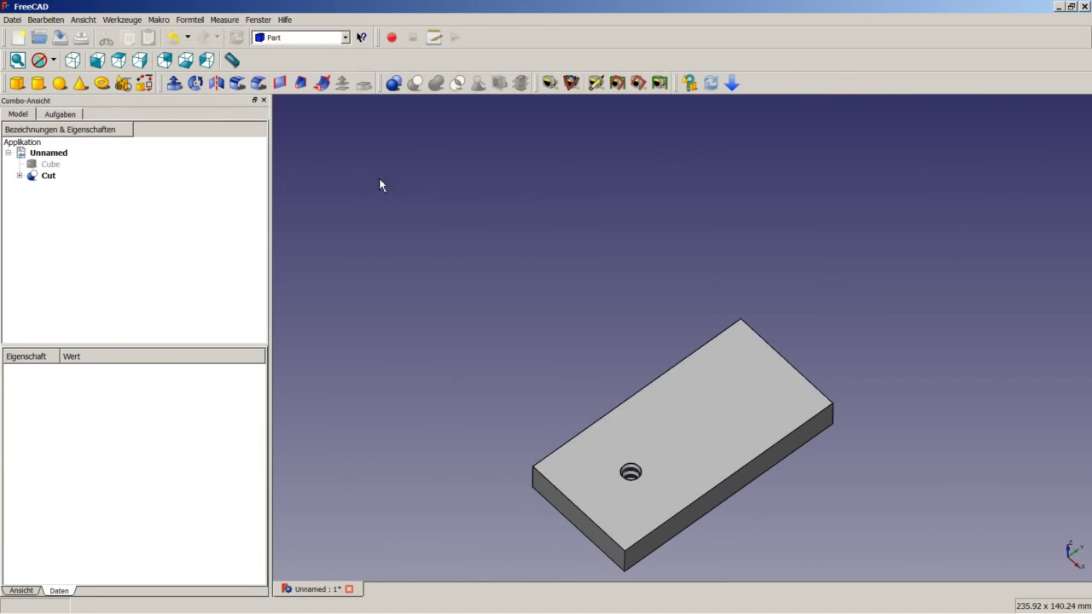
left_click(72, 60)
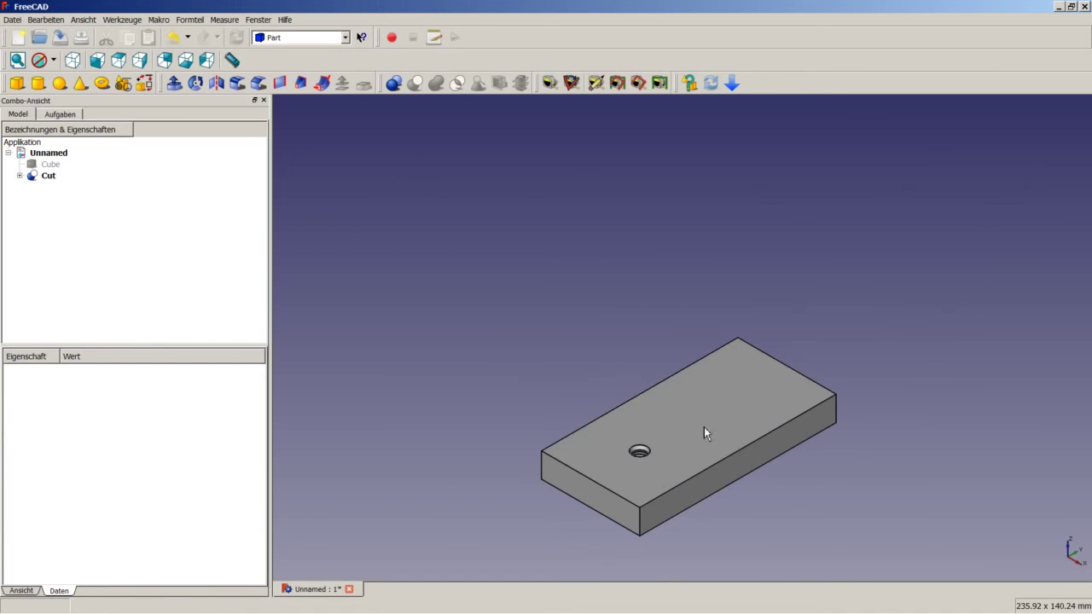
right_click(634, 349)
left_click(648, 351)
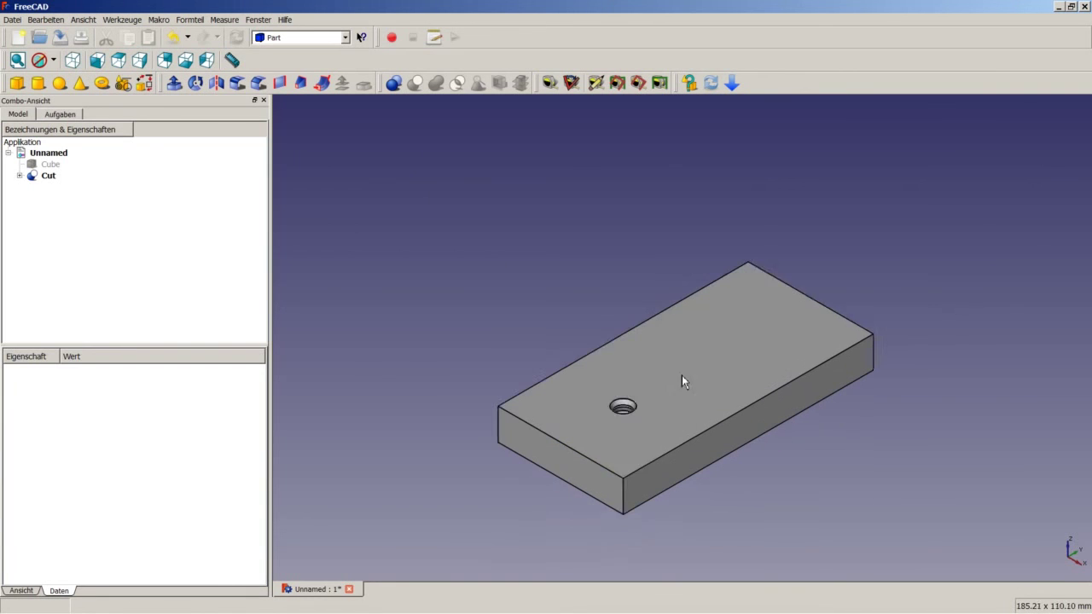